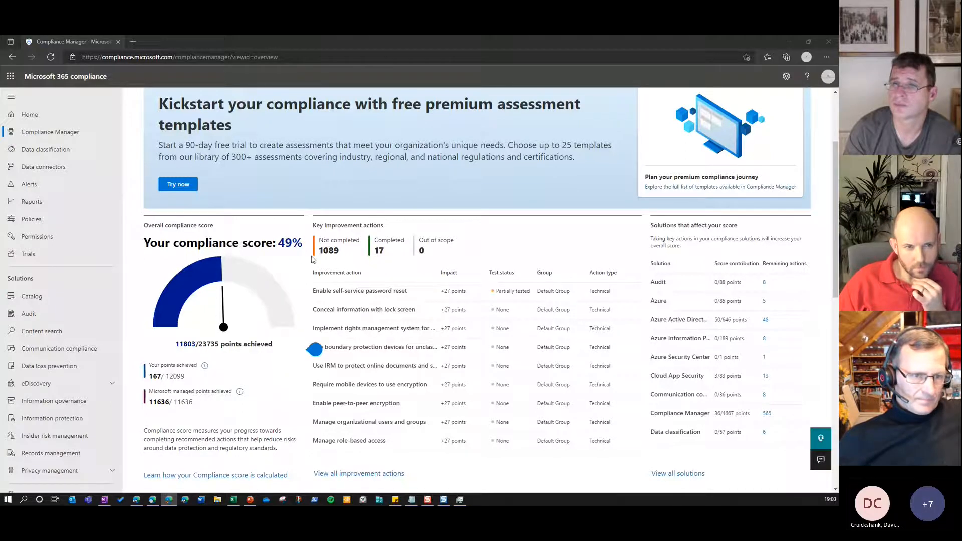
Widen the Improvement action column in the list of improvement actions and open "Enable self-service password reset"
scroll(497, 248, up, 1)
scroll(498, 248, up, 1)
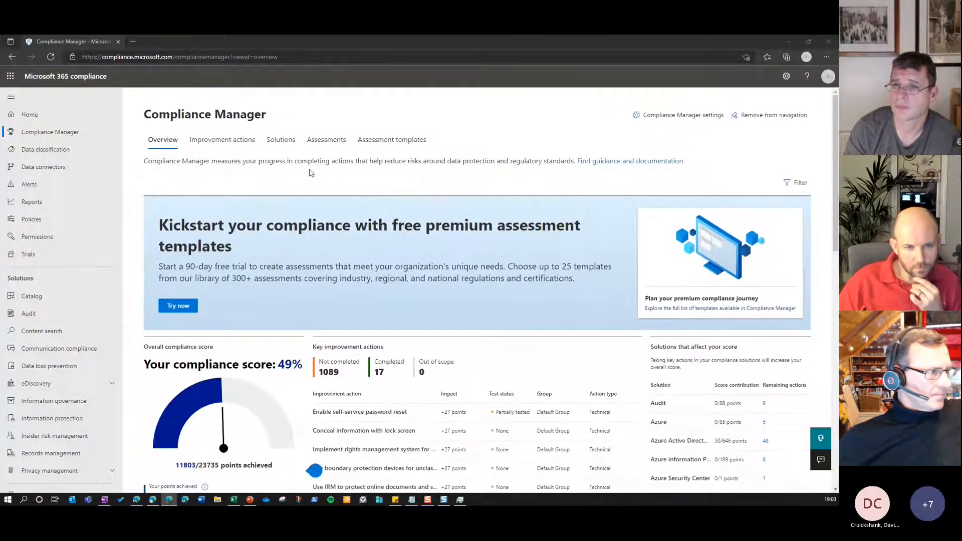
click(237, 143)
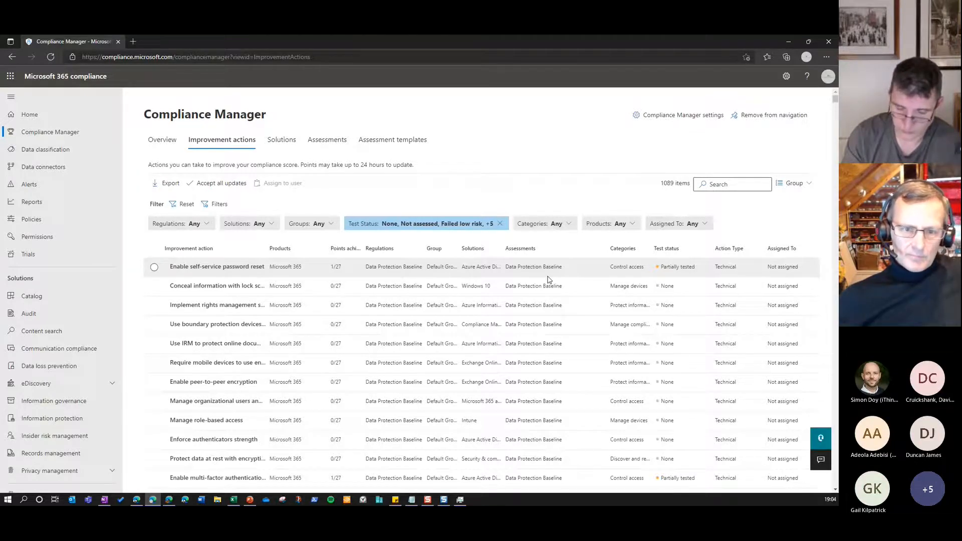
drag(281, 250, 313, 250)
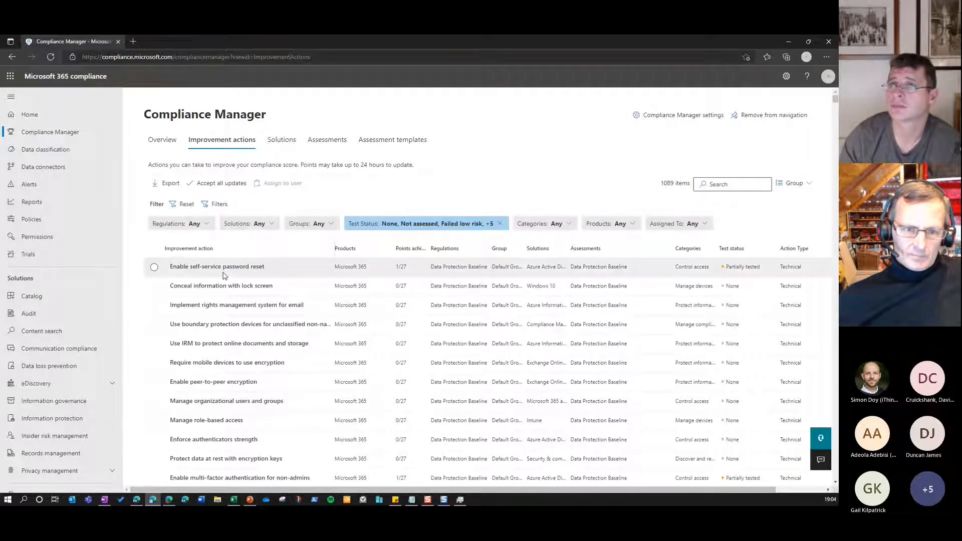
click(224, 274)
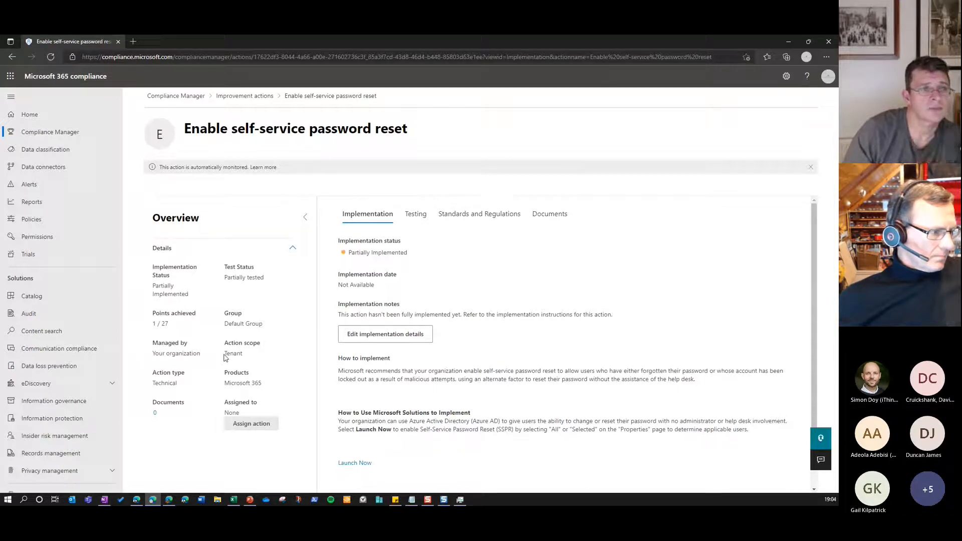
Look at the user assignment options and the implementation details form for this action, leaving both without changes
click(252, 426)
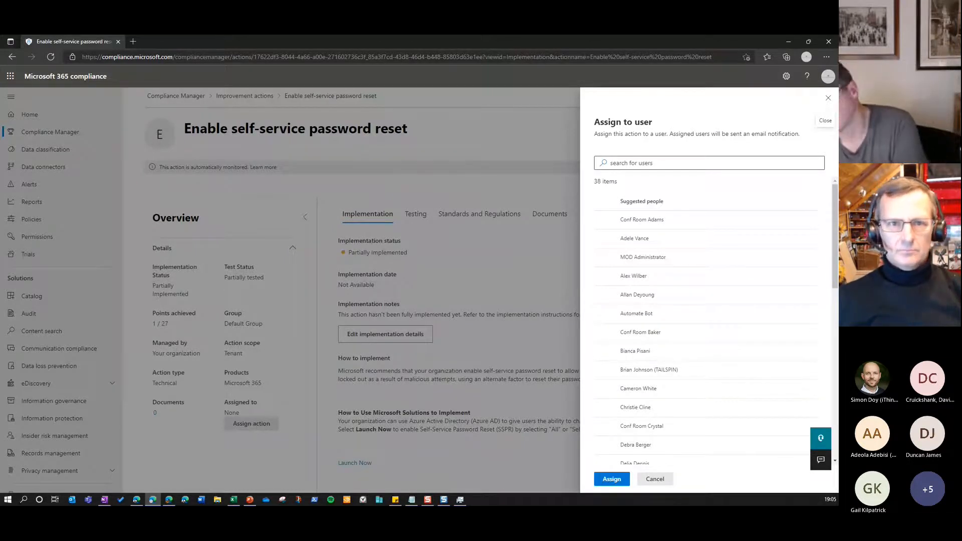
click(655, 479)
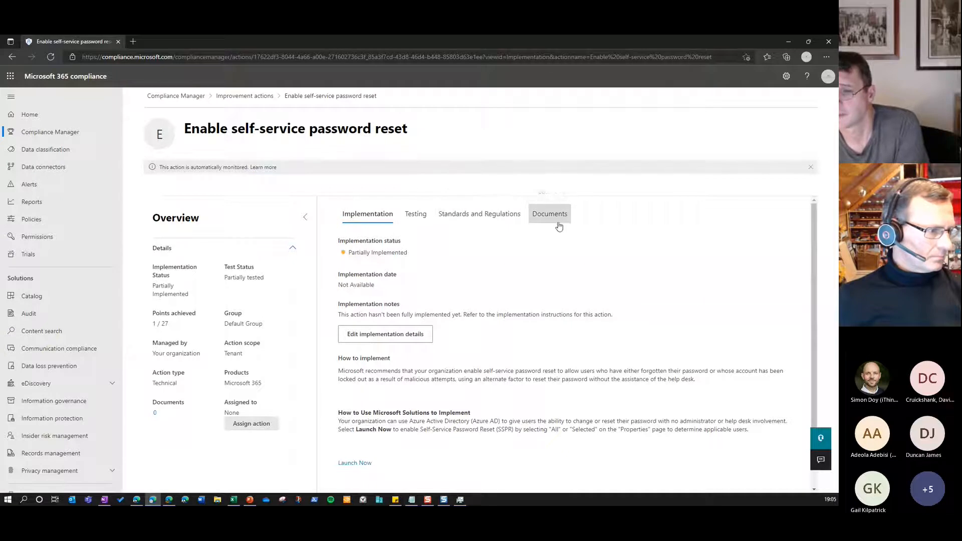
click(393, 339)
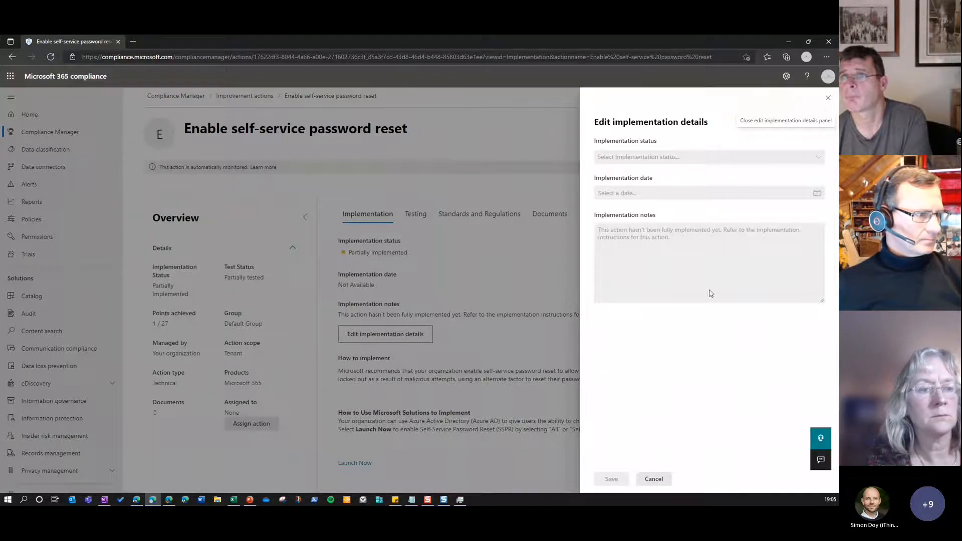
click(644, 480)
Look at the testing information of the password reset action and its testing details form, leaving without changes
click(421, 220)
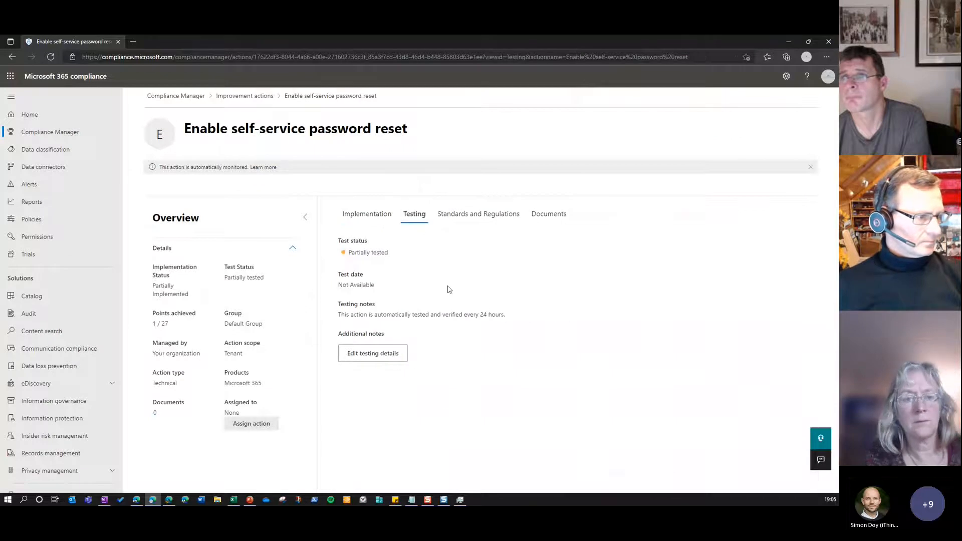
click(384, 356)
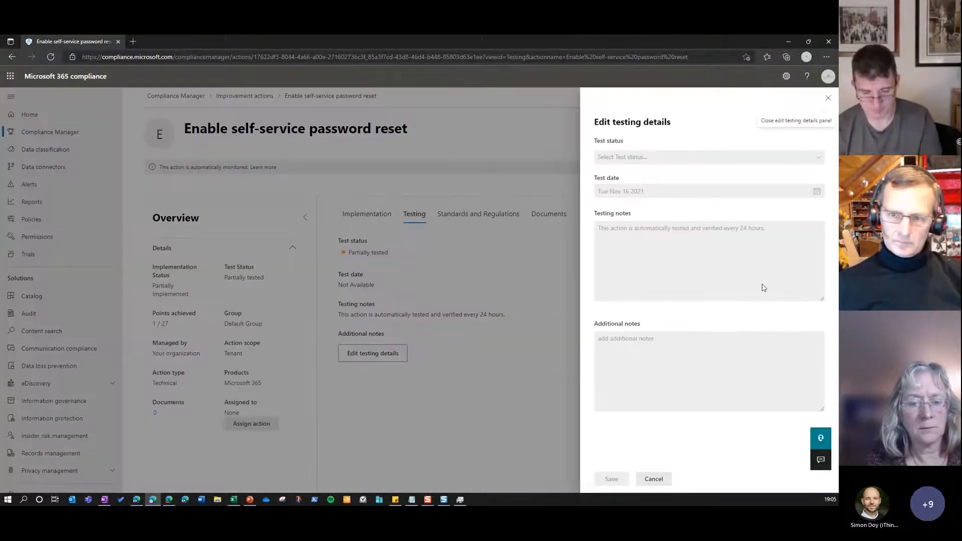
click(654, 479)
Examine the Identification and Authentication control under the action's standards and regulations with its full name readable, and check its attached documents
click(503, 219)
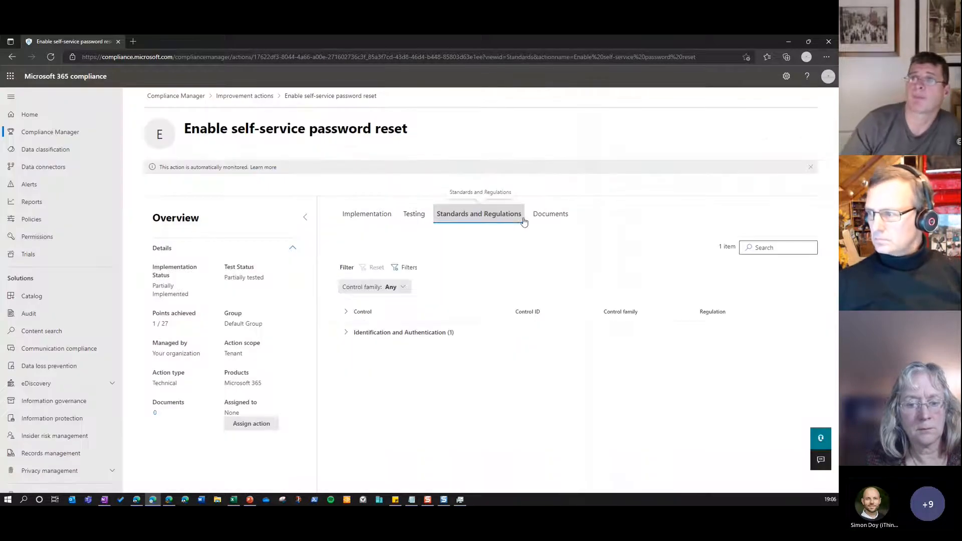
click(352, 335)
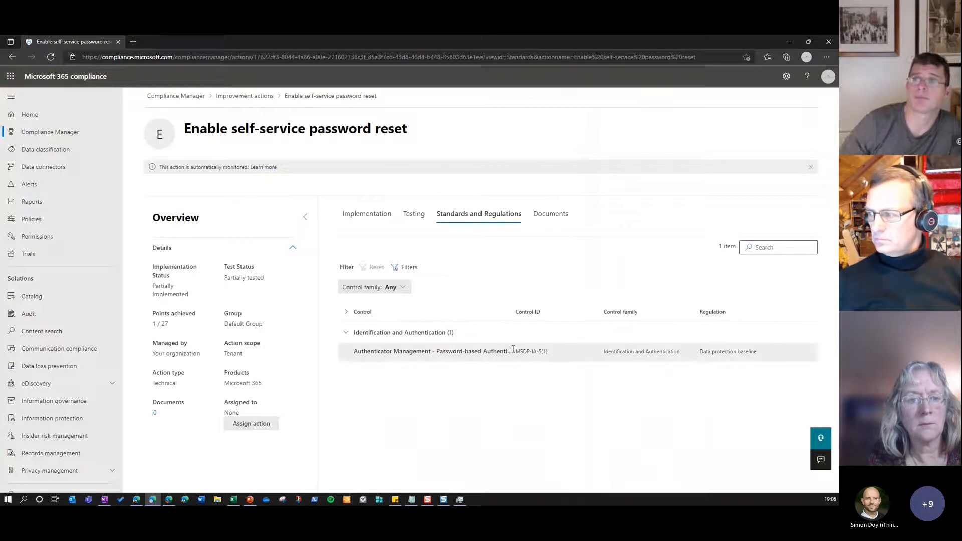
drag(513, 311, 551, 312)
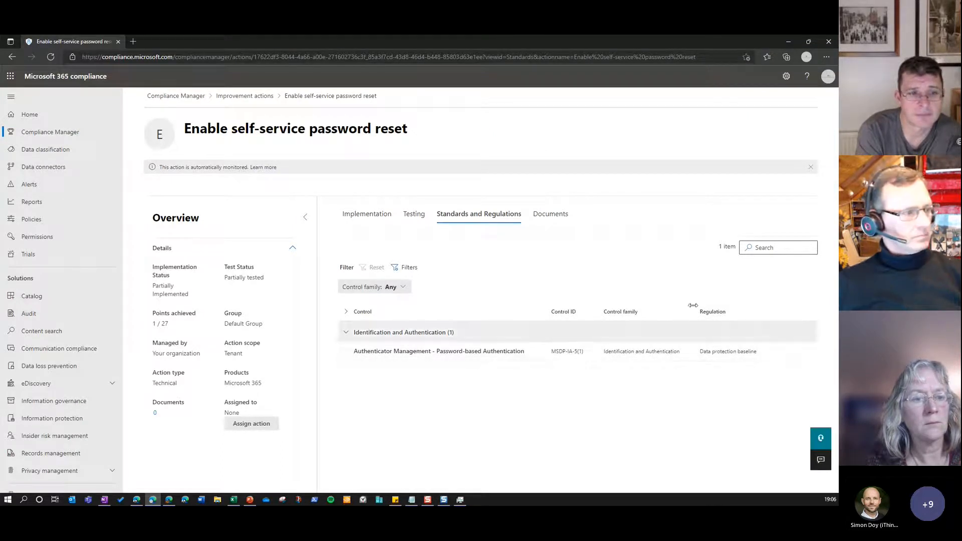
click(550, 215)
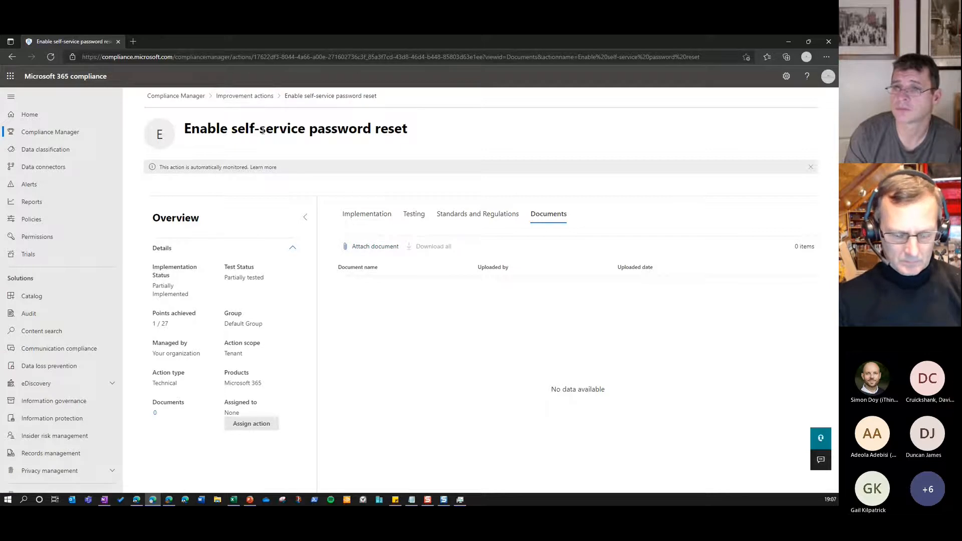
Return to the Compliance Manager overview of solutions and open the remaining improvement actions for Information governance
click(237, 97)
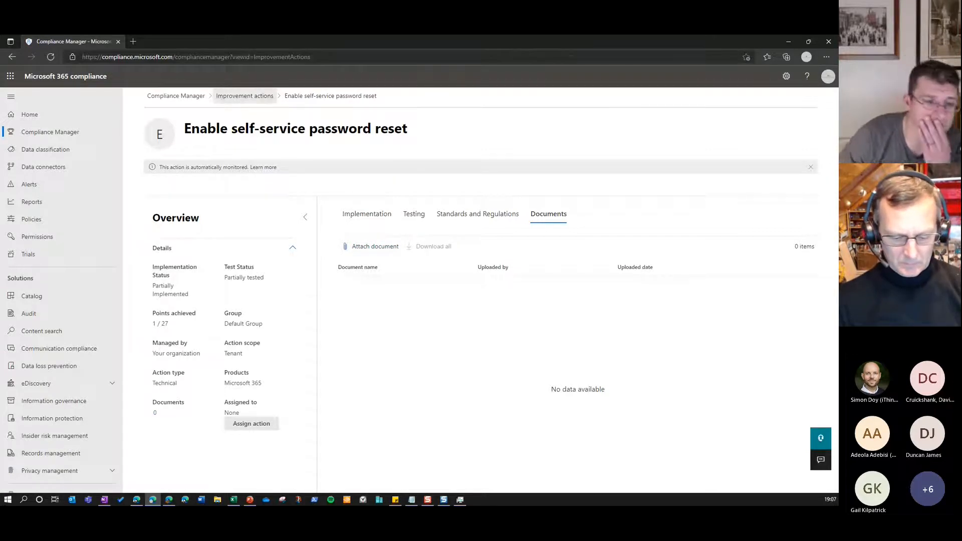
key(alt+Tab)
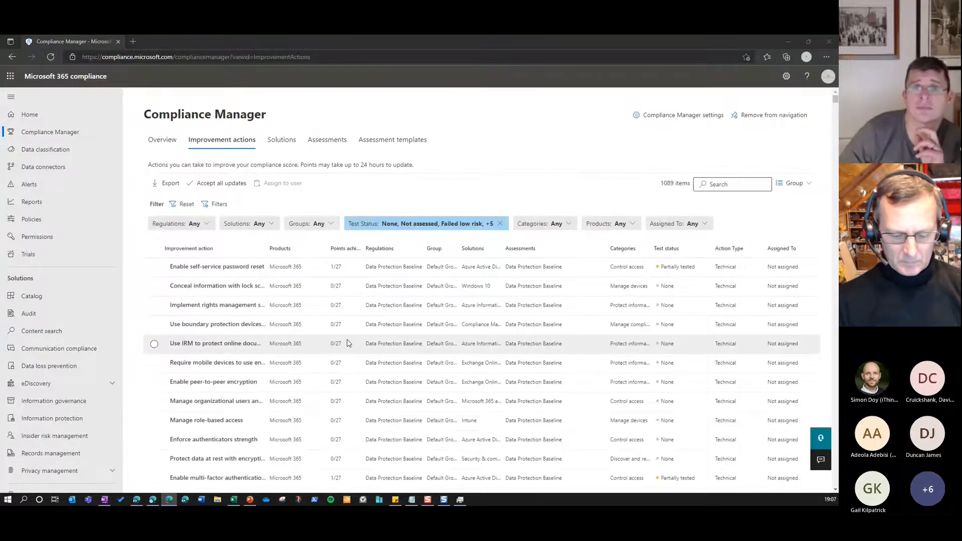
click(282, 141)
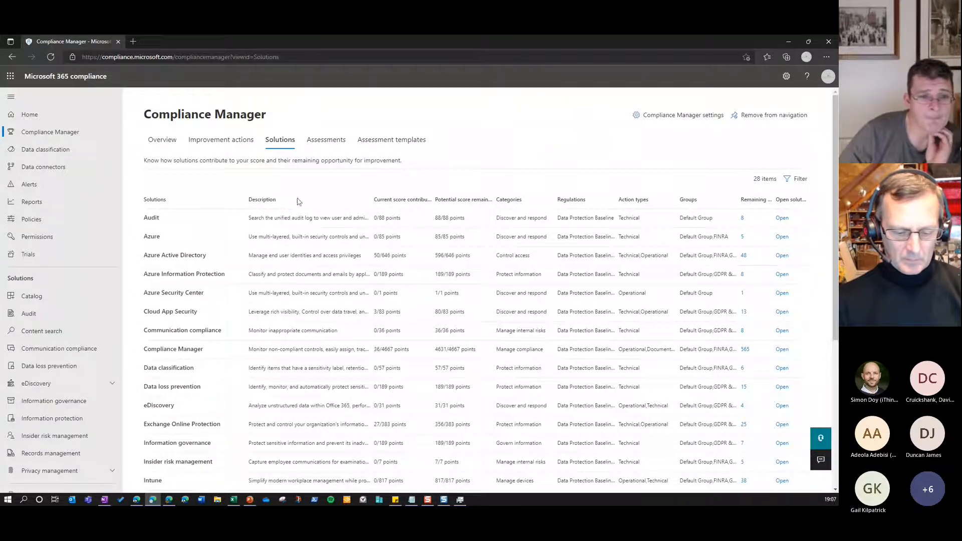
double_click(377, 199)
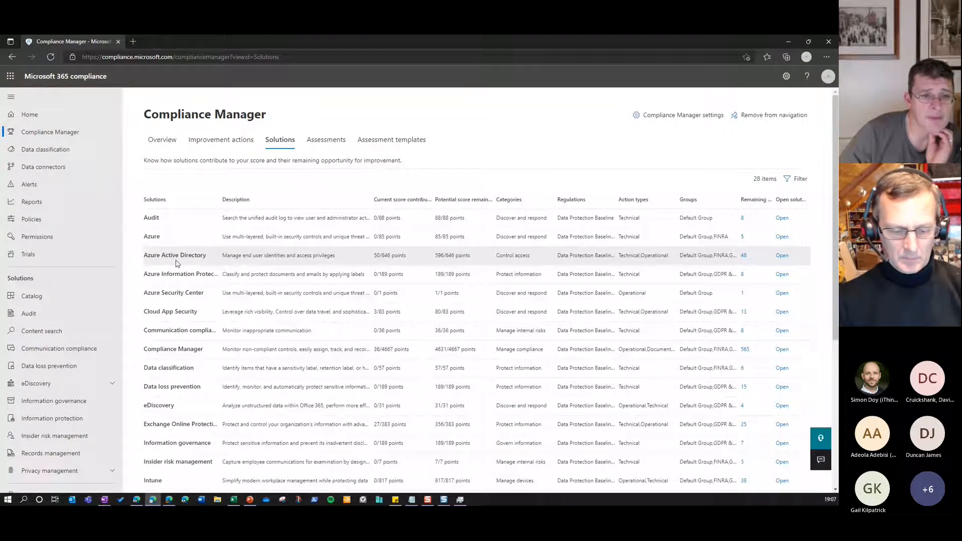
scroll(779, 384, down, 1)
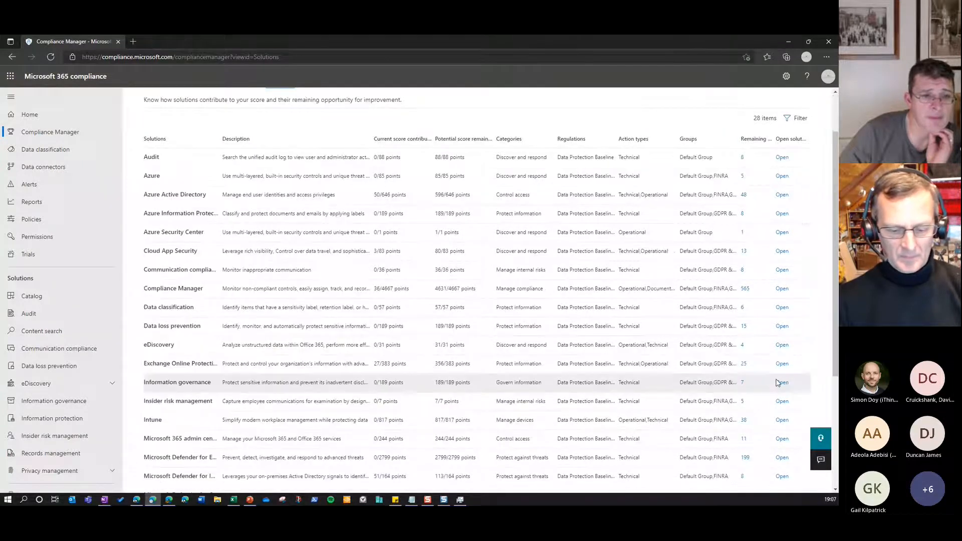
click(743, 384)
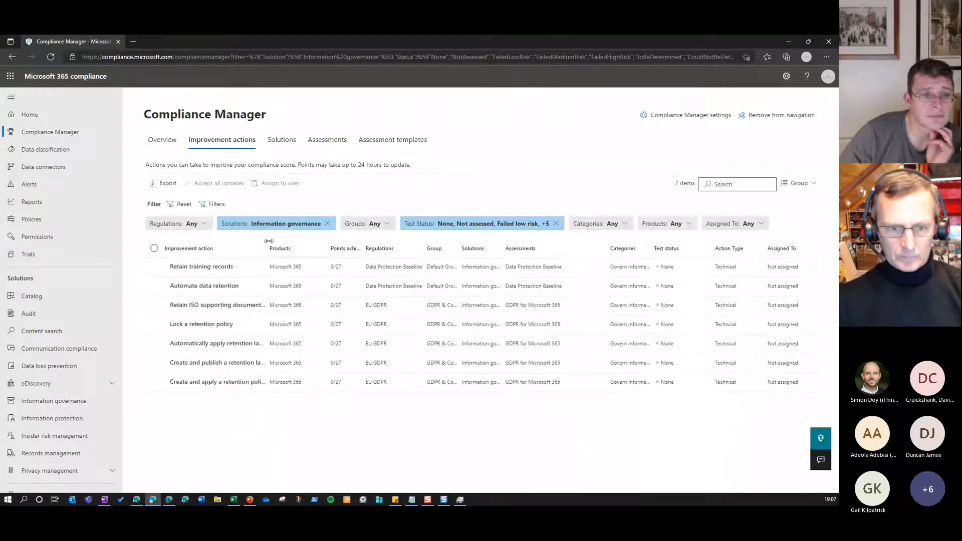
Widen the Improvement action column, read the "Create and apply a retention policy" action, and return to the improvement actions list
drag(271, 249, 329, 249)
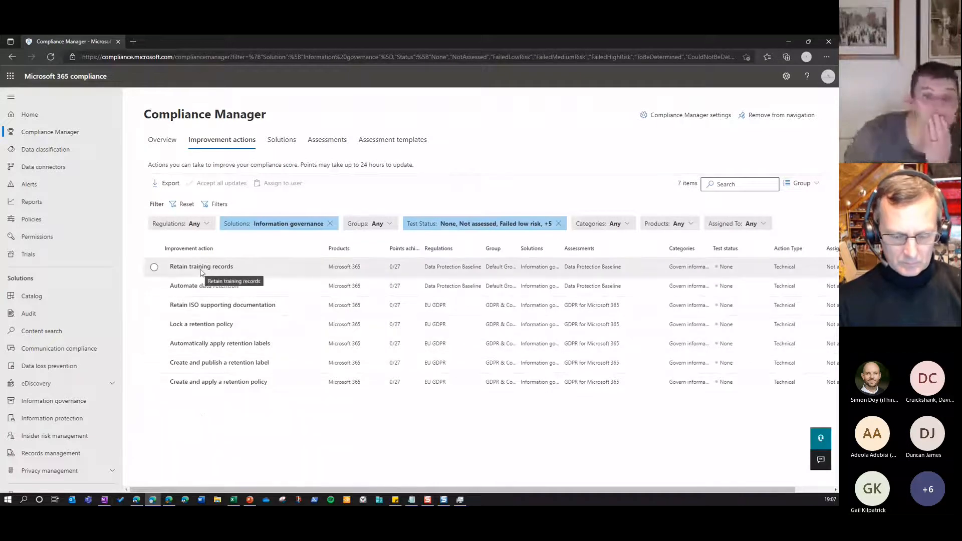
click(195, 385)
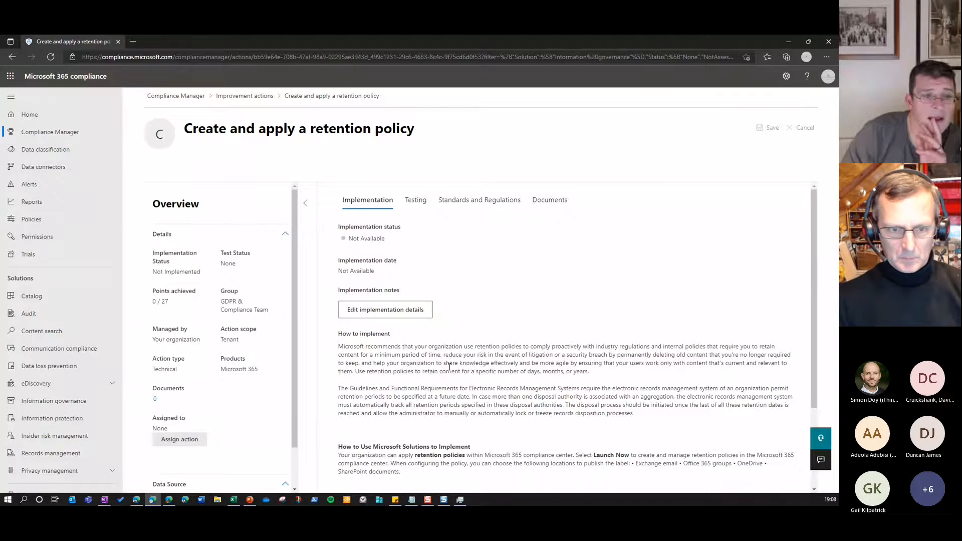
click(245, 96)
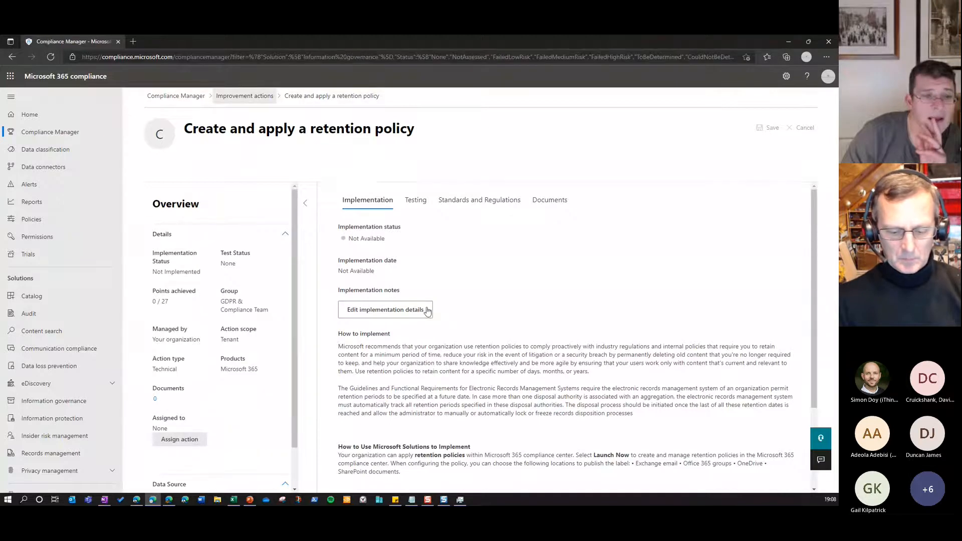
Open the SEC 17a-4 assessment and read its overview details with the About description expanded
click(324, 149)
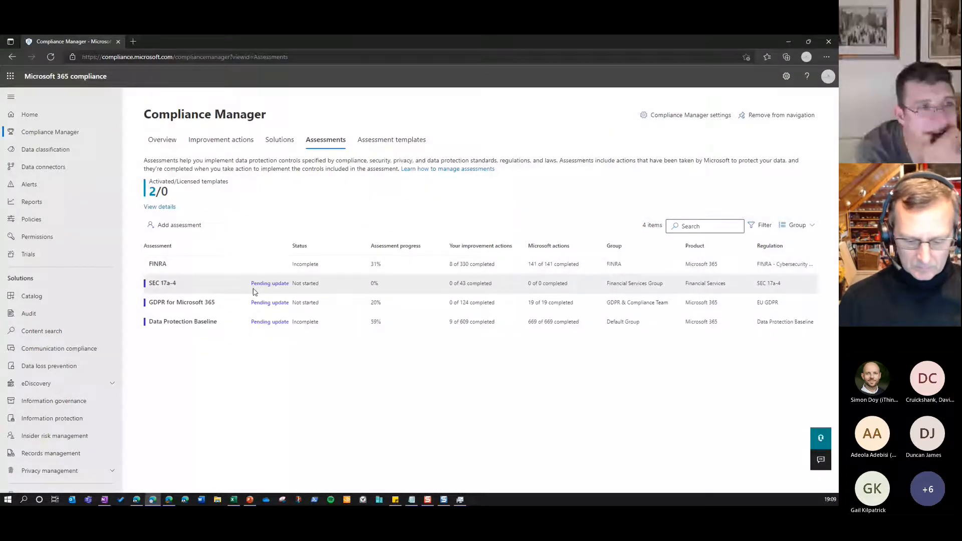
click(187, 290)
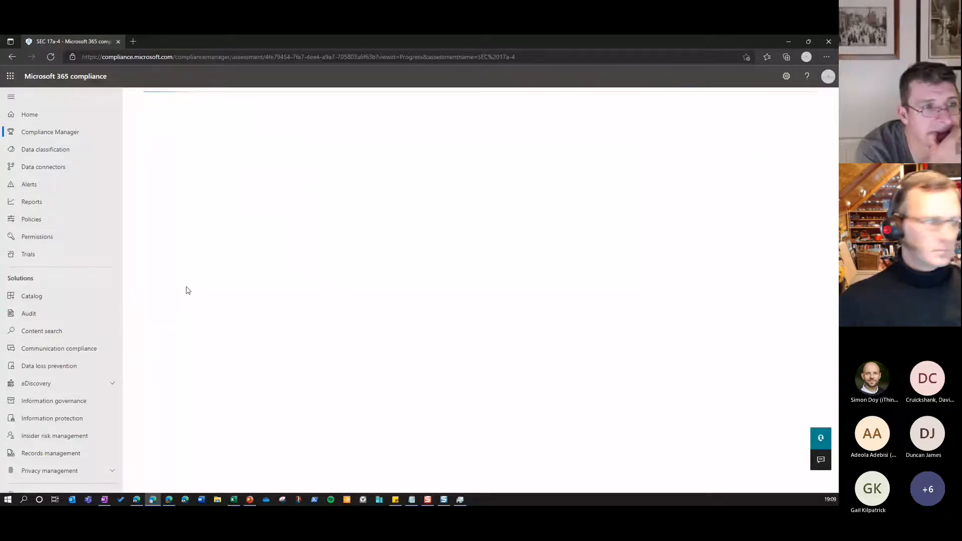
click(276, 220)
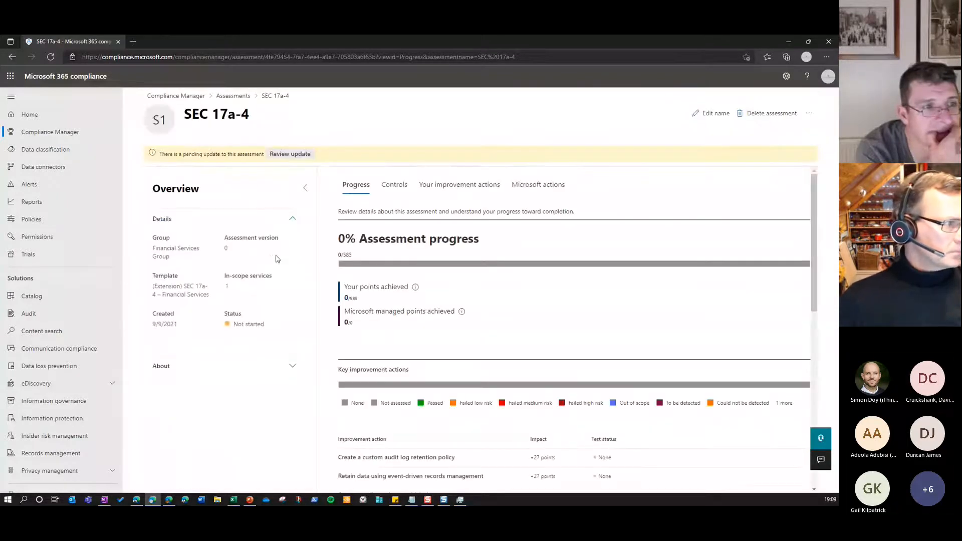
click(295, 370)
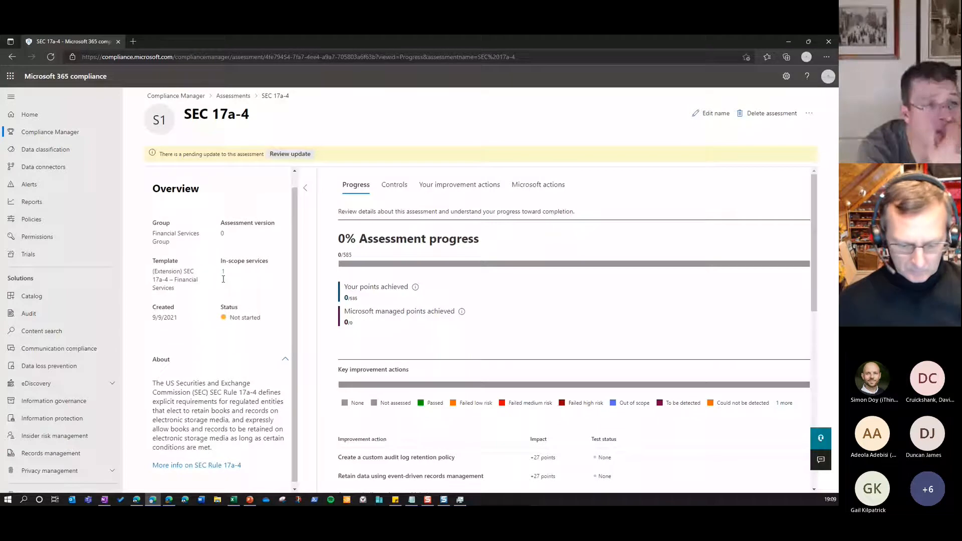
scroll(223, 279, up, 1)
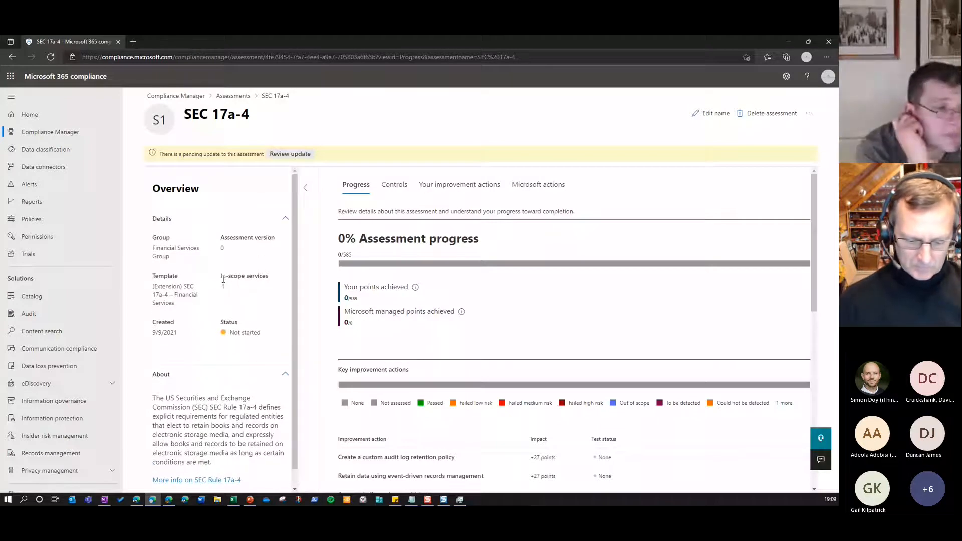
scroll(223, 279, down, 1)
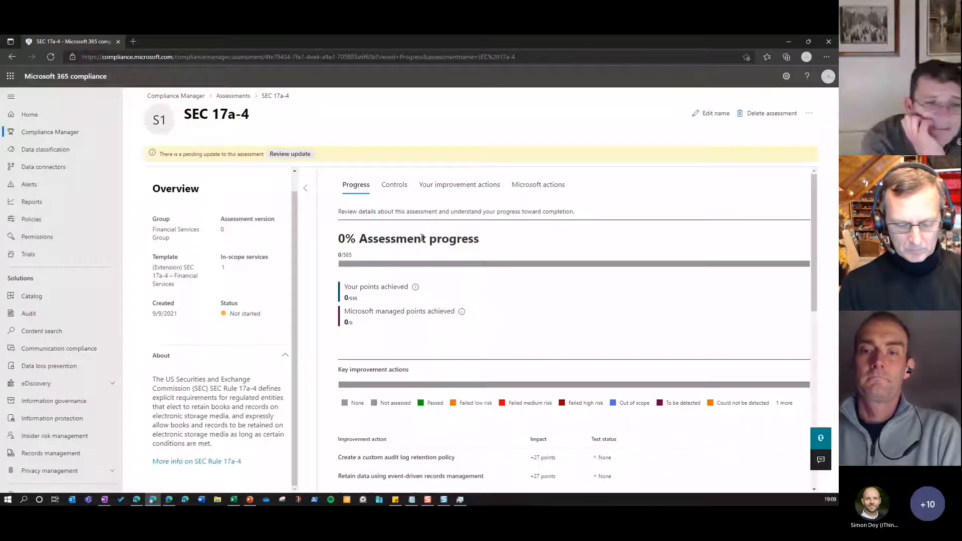
Examine the SEC 17a-4 assessment's progress and its key improvement actions, including the custom audit log retention policy entry
scroll(423, 239, down, 1)
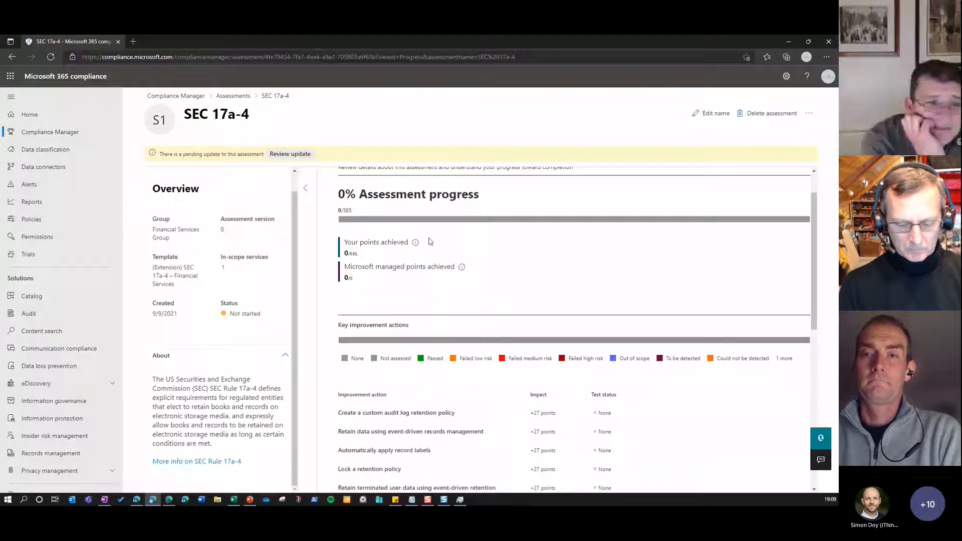
scroll(551, 353, down, 1)
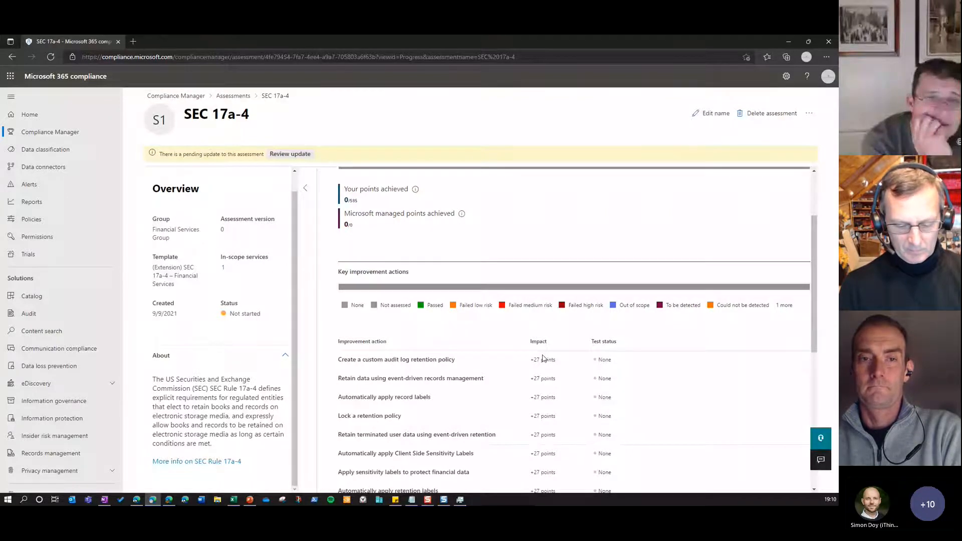
scroll(543, 359, down, 1)
drag(345, 311, 371, 311)
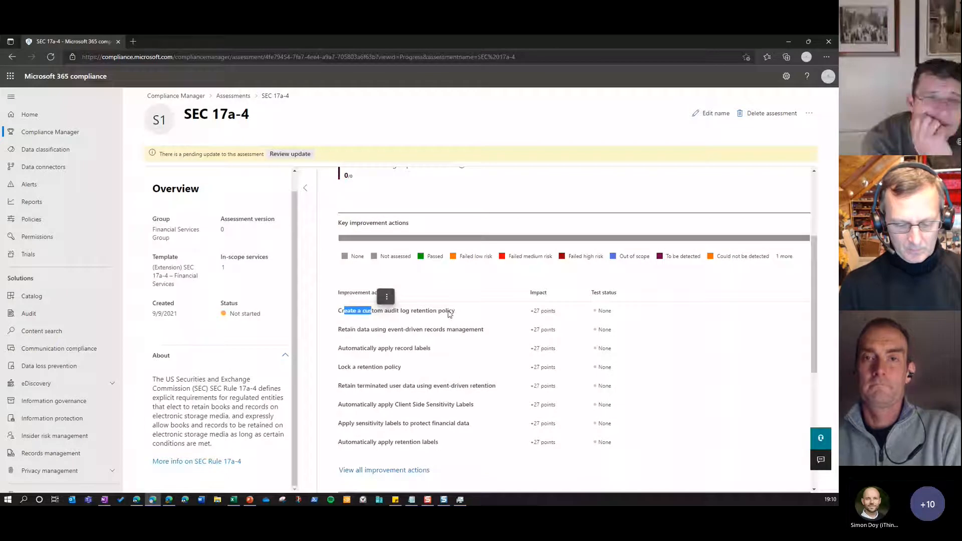
click(403, 472)
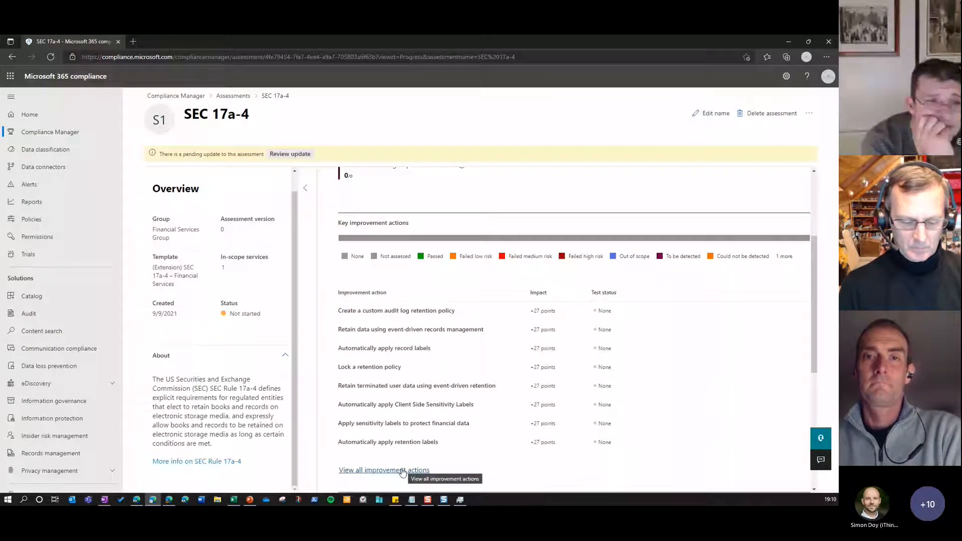
scroll(534, 419, up, 3)
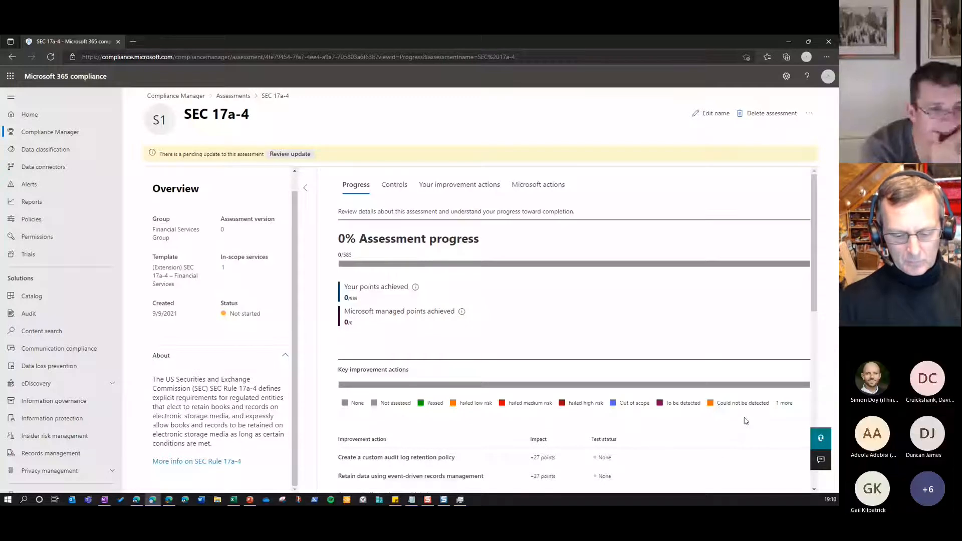
Inspect the control status breakdown of the SEC 17a-4 assessment for the Records and Retention family
click(394, 185)
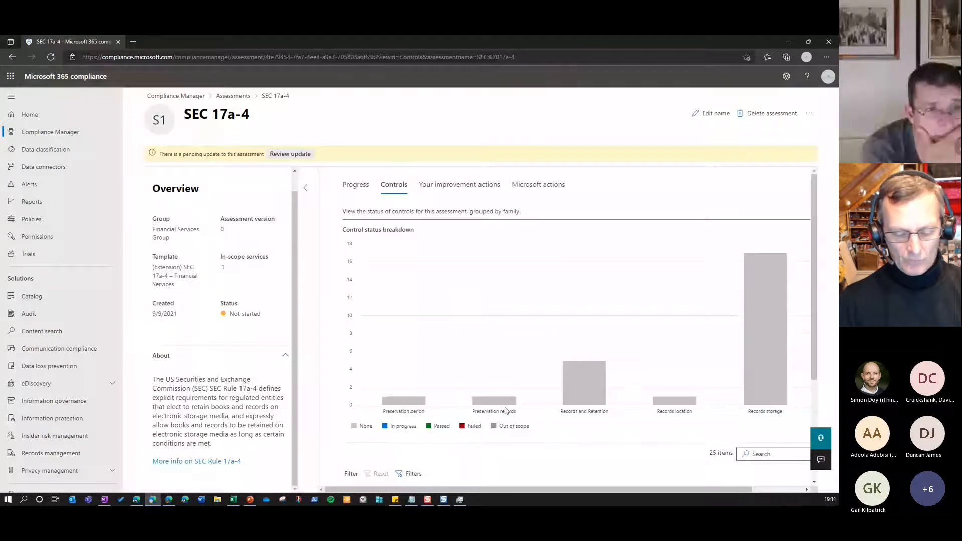
mouse_move(574, 405)
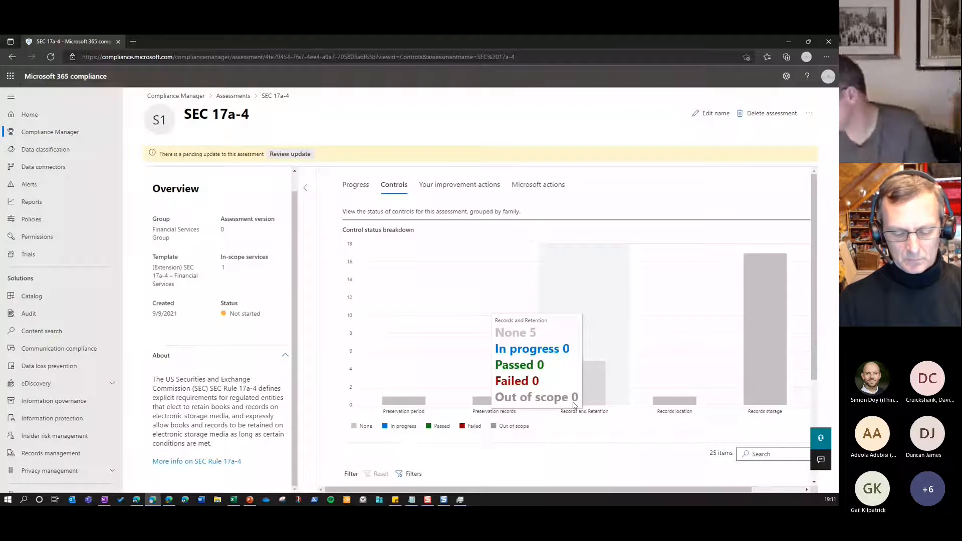
Open the SEC 17a-4 assessment's list of your own improvement actions and examine it through to the last entry
scroll(425, 480, down, 3)
scroll(470, 386, up, 3)
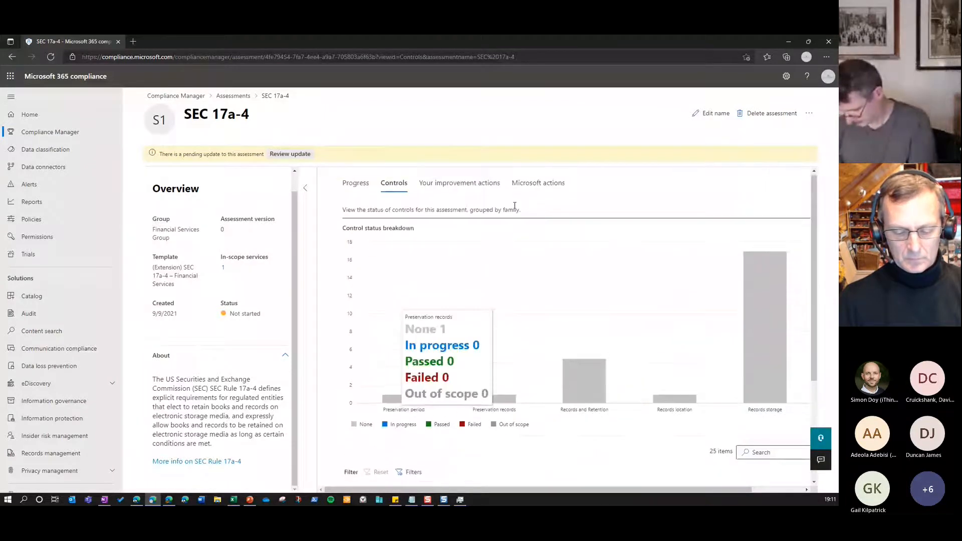
click(484, 185)
scroll(477, 308, down, 2)
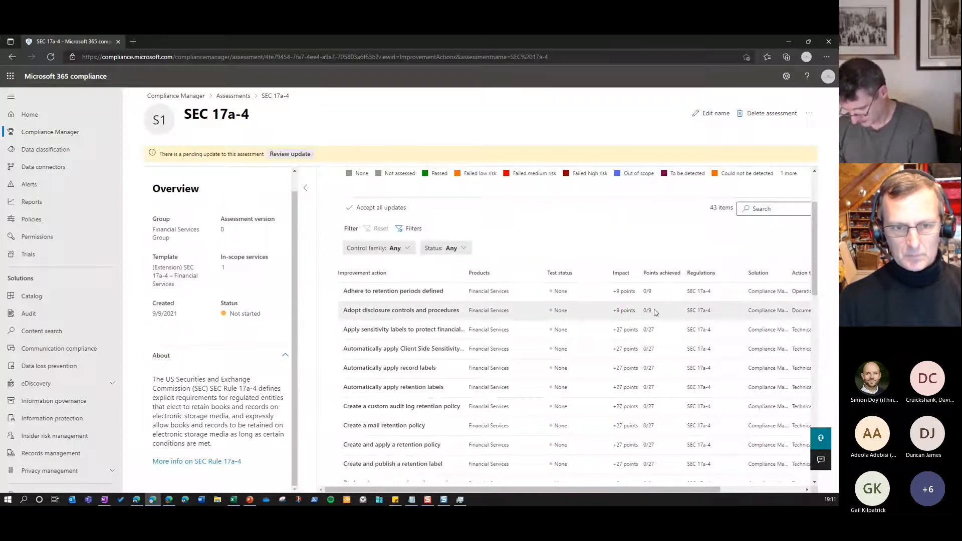
scroll(608, 322, down, 1)
scroll(607, 322, down, 12)
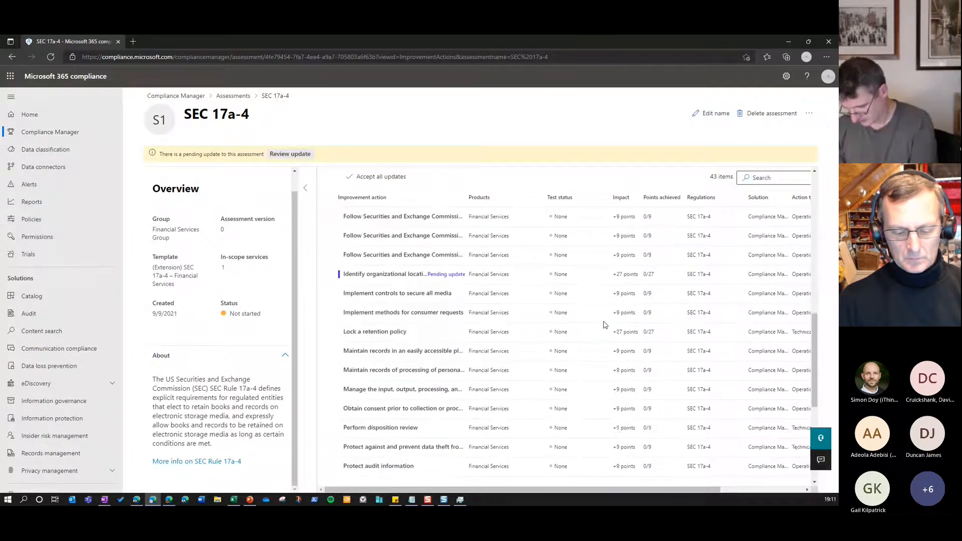
scroll(605, 325, down, 1)
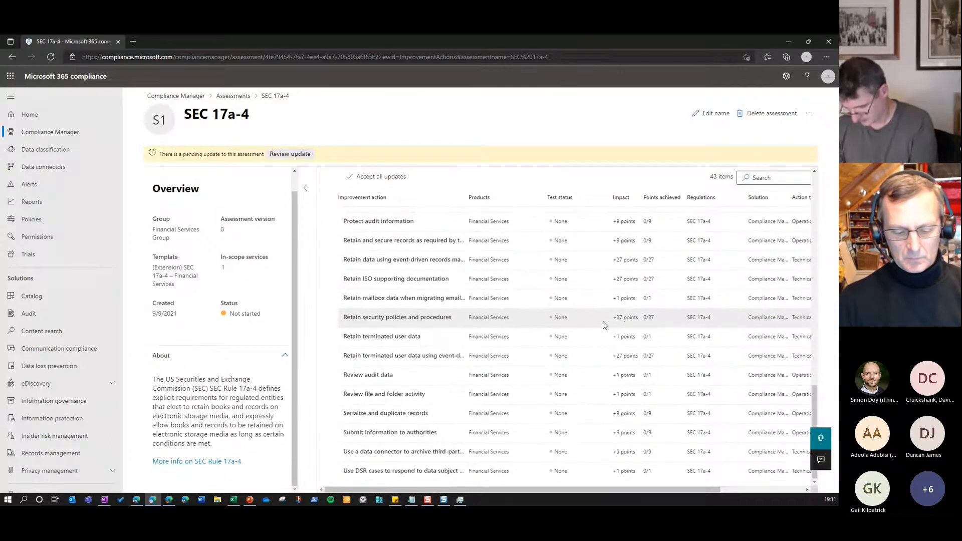
scroll(605, 324, up, 5)
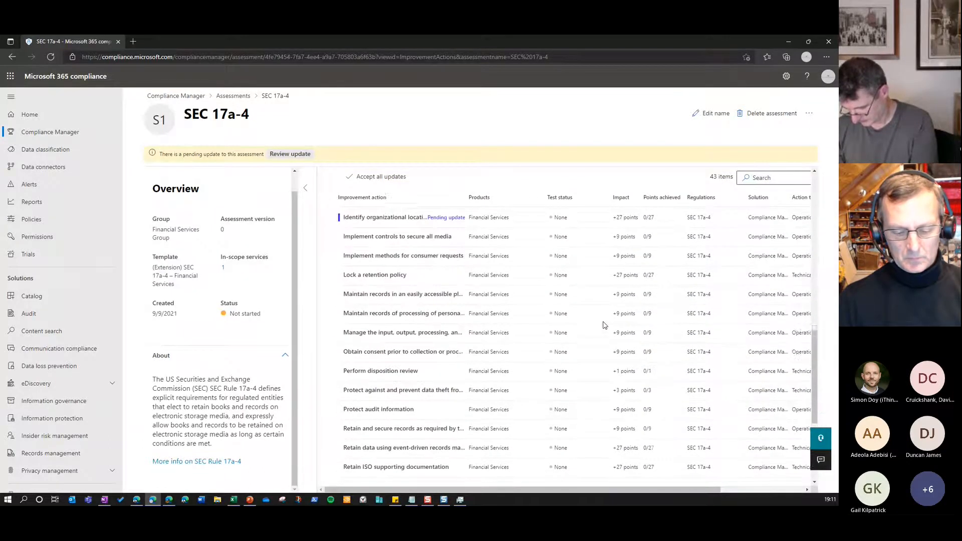
scroll(605, 325, up, 8)
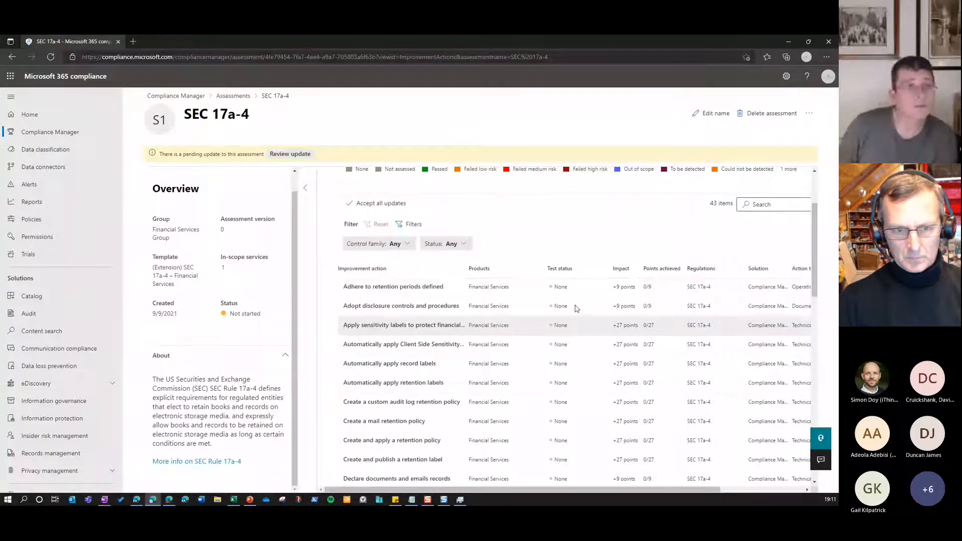
Examine the improvement action status overview and the test status and points of the SEC 17a-4 actions
drag(191, 120, 254, 120)
click(533, 274)
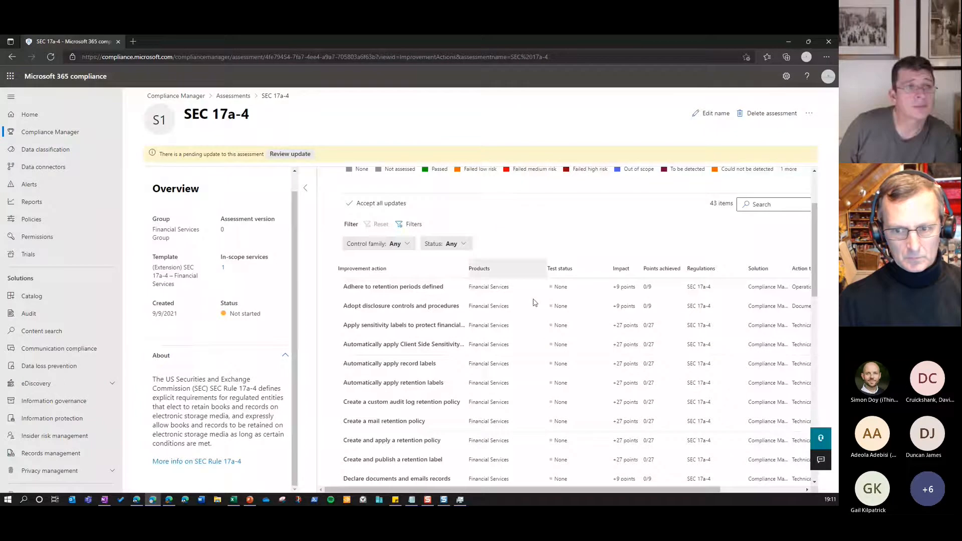
scroll(581, 354, up, 2)
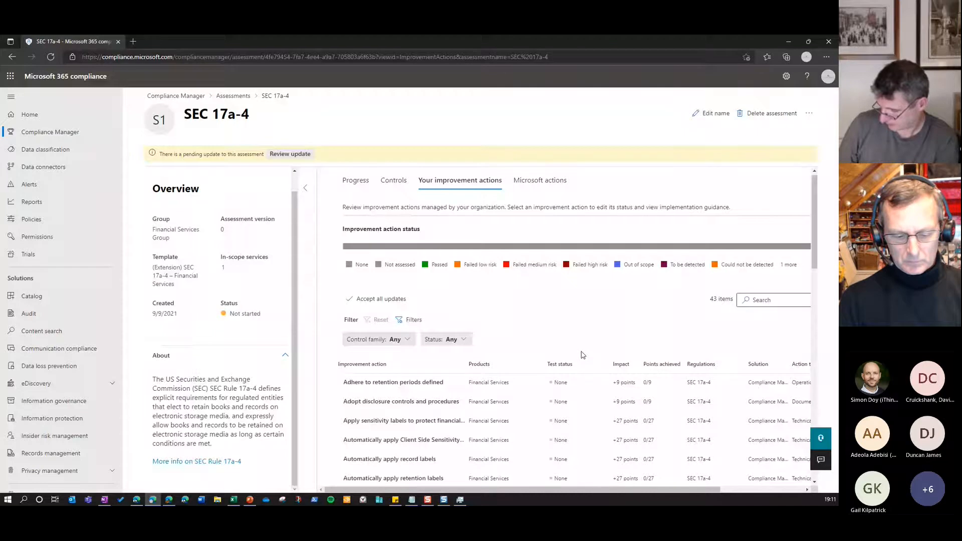
scroll(583, 355, down, 1)
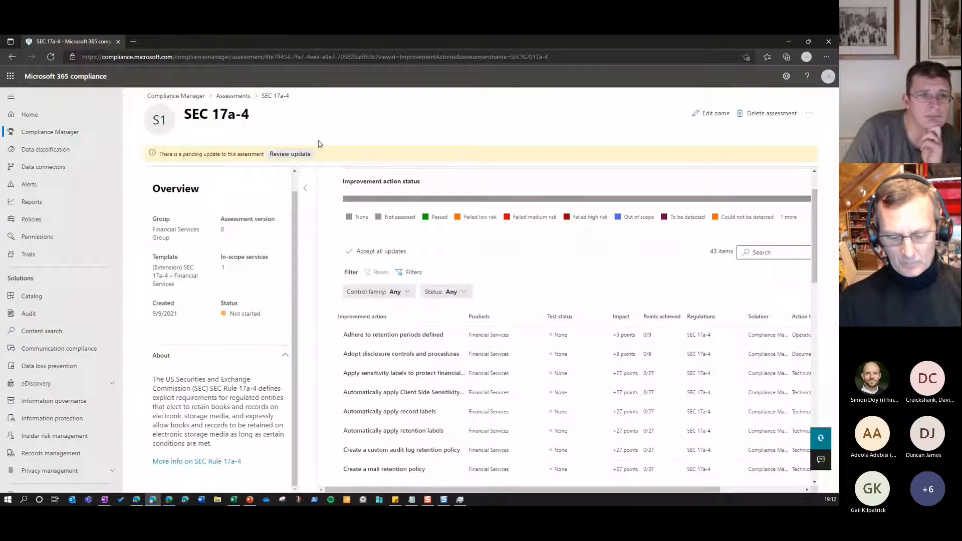
scroll(565, 368, down, 10)
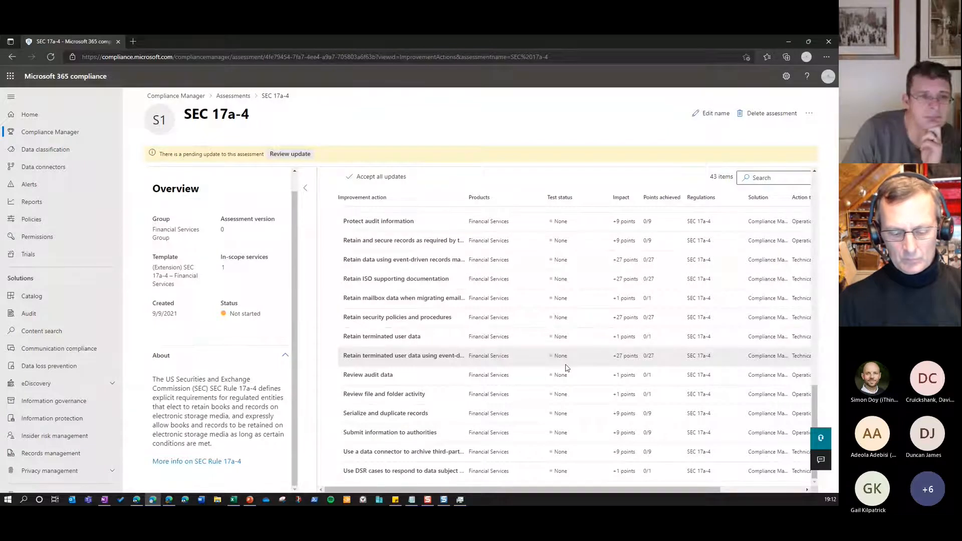
Widen the Improvement action column and inspect the pending update of "Identify organizational location" without accepting it
scroll(565, 368, up, 5)
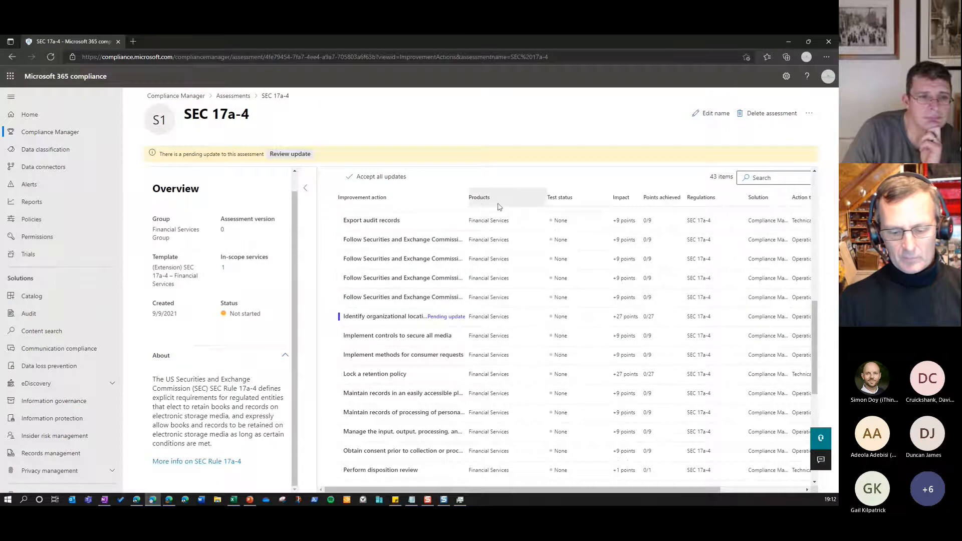
drag(467, 197, 515, 257)
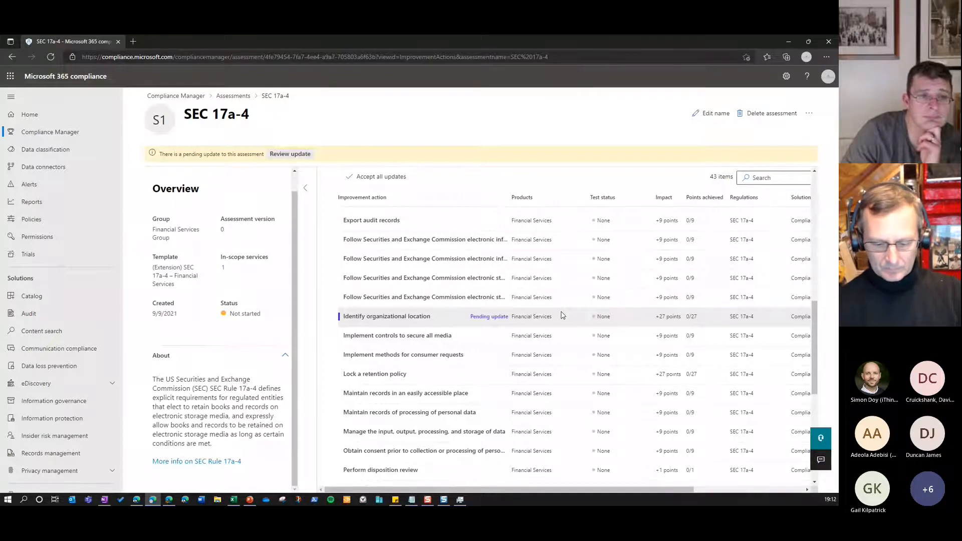
click(448, 325)
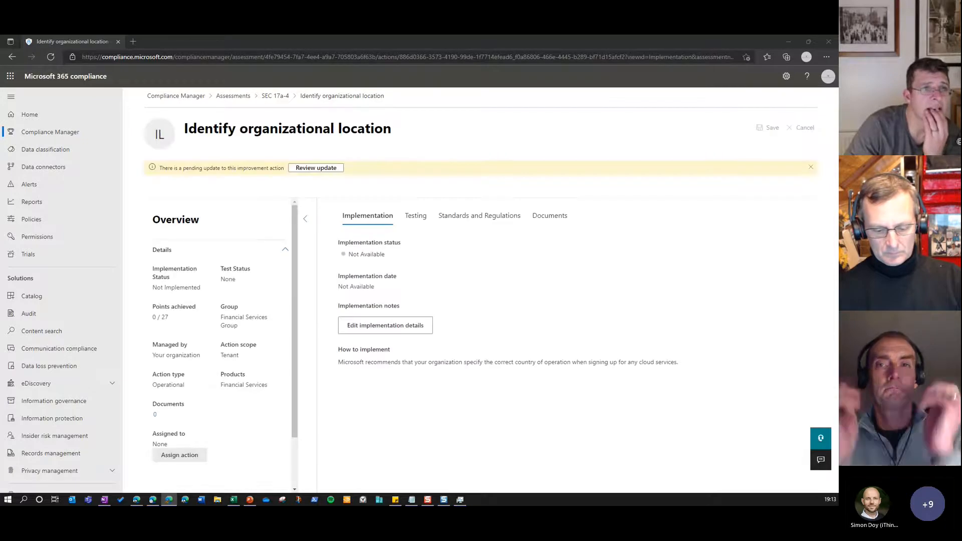
click(317, 168)
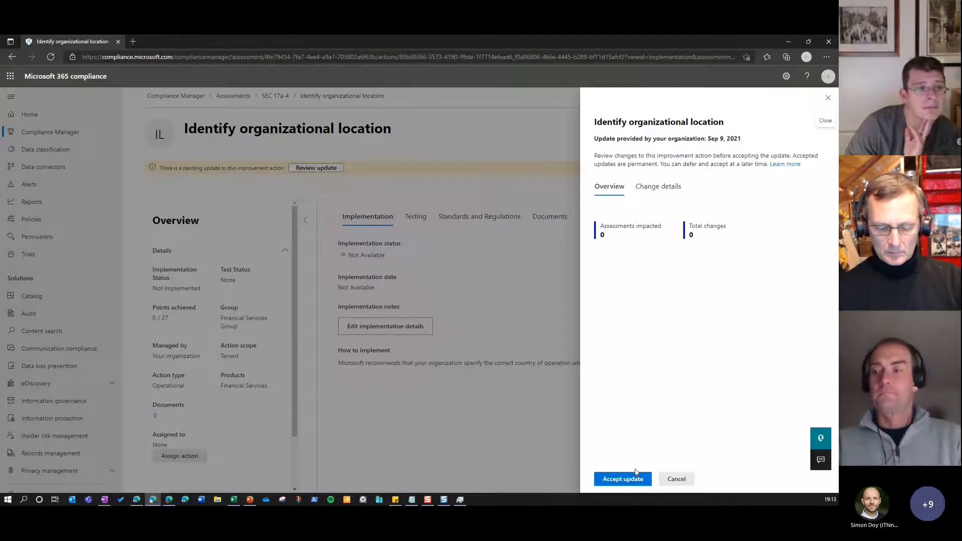
click(684, 476)
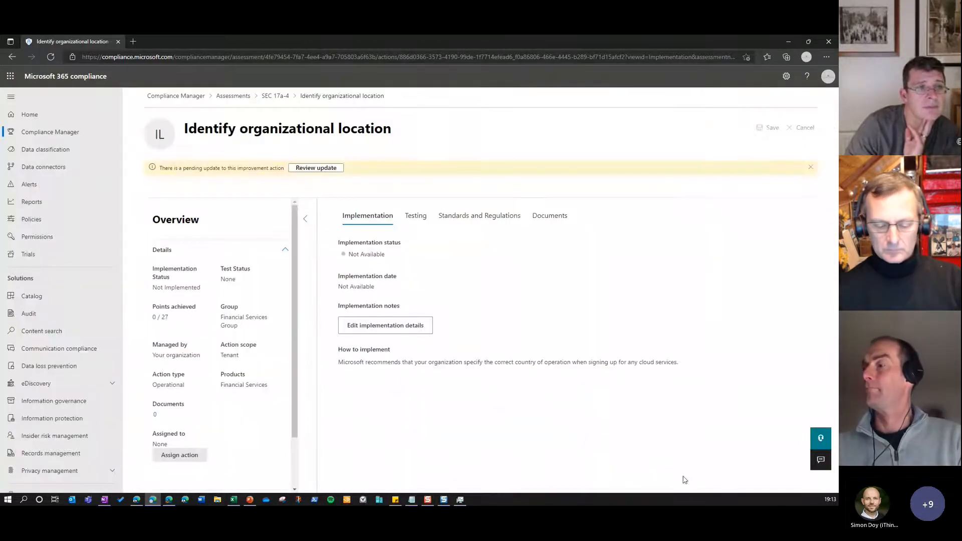
Return to the assessments overview, show the assessment templates, and widen the Assessment template column
click(238, 102)
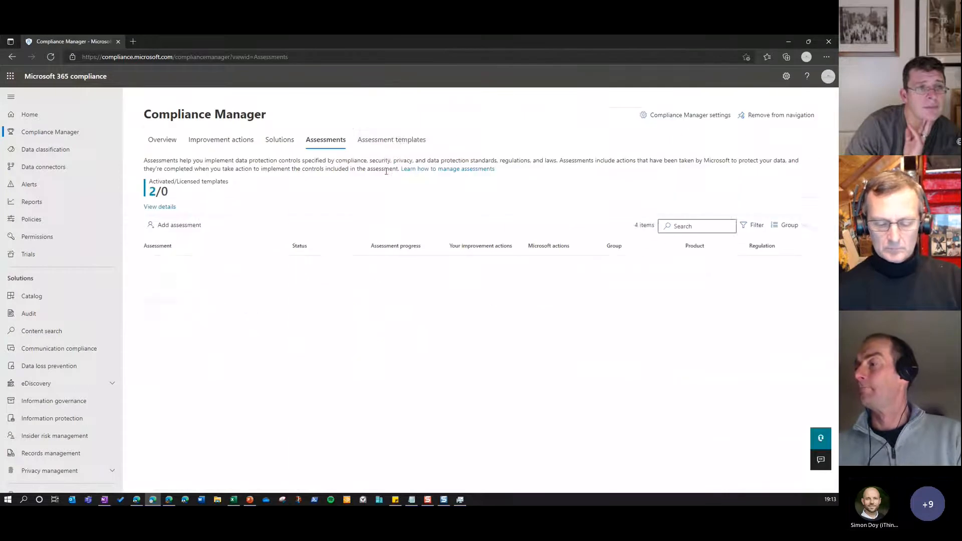
click(401, 142)
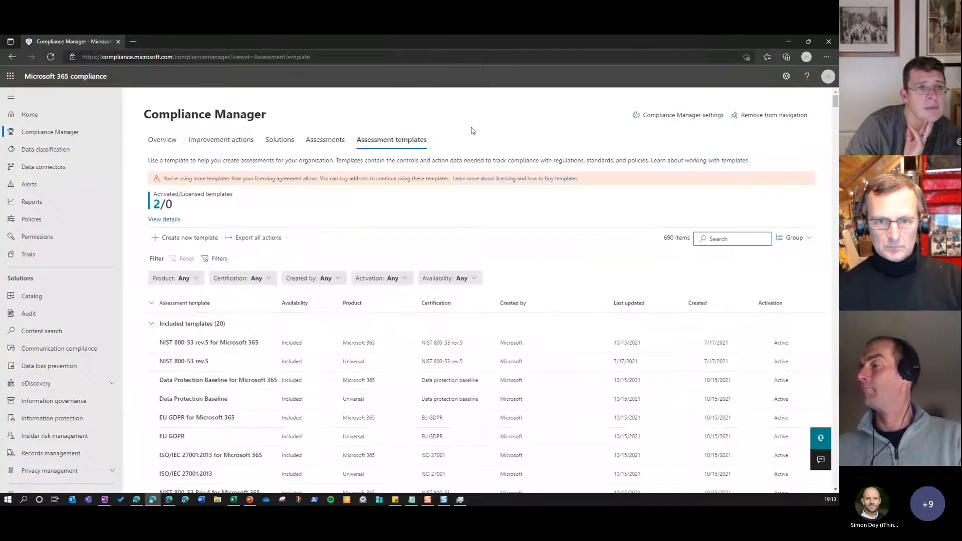
scroll(361, 320, down, 1)
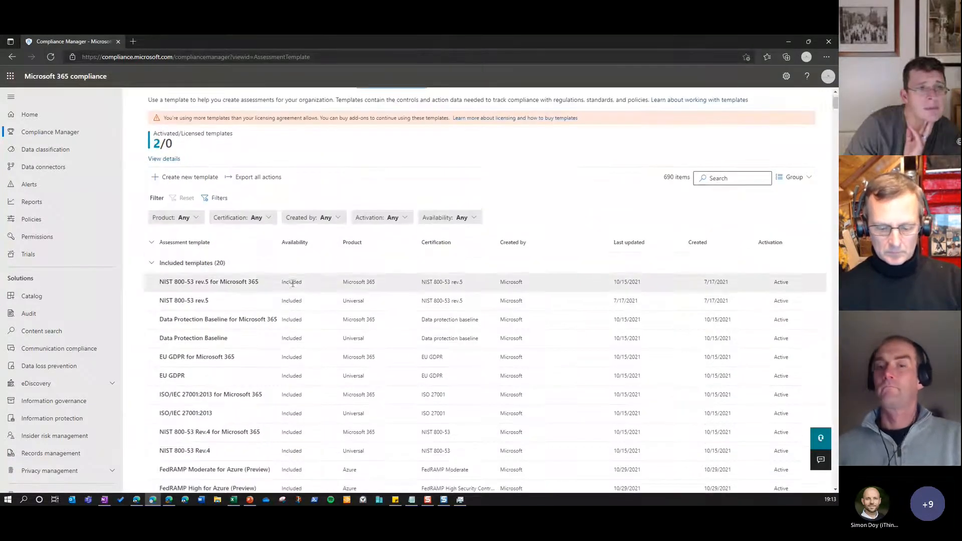
drag(284, 248, 348, 239)
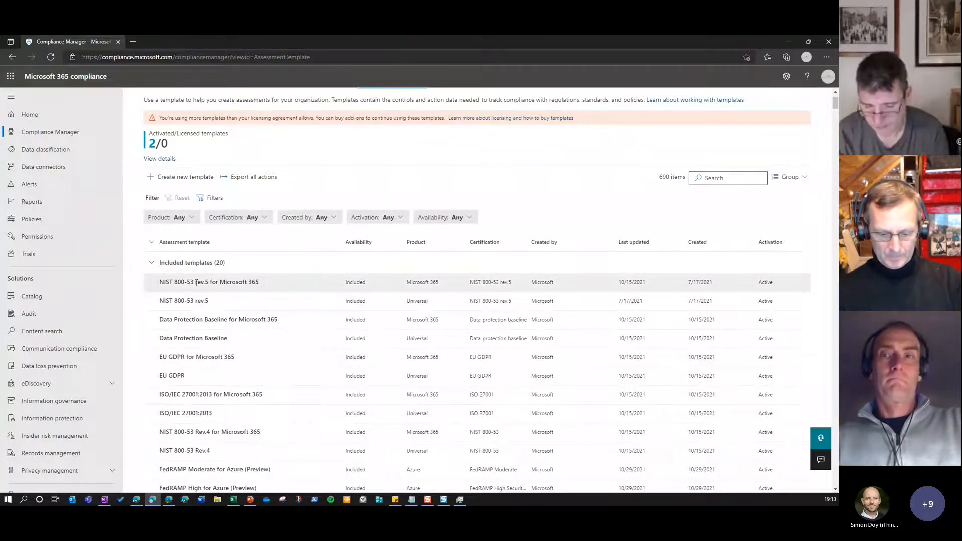
Examine the included assessment templates, such as EU GDPR, ISO/IEC 27001:2013 and FedRAMP, up to the start of the premium group
scroll(186, 292, down, 1)
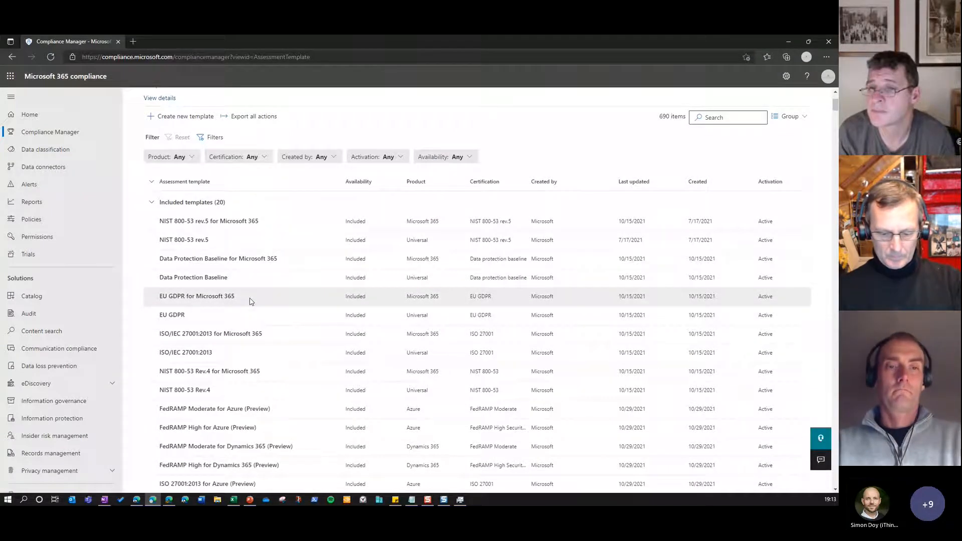
scroll(250, 295, down, 1)
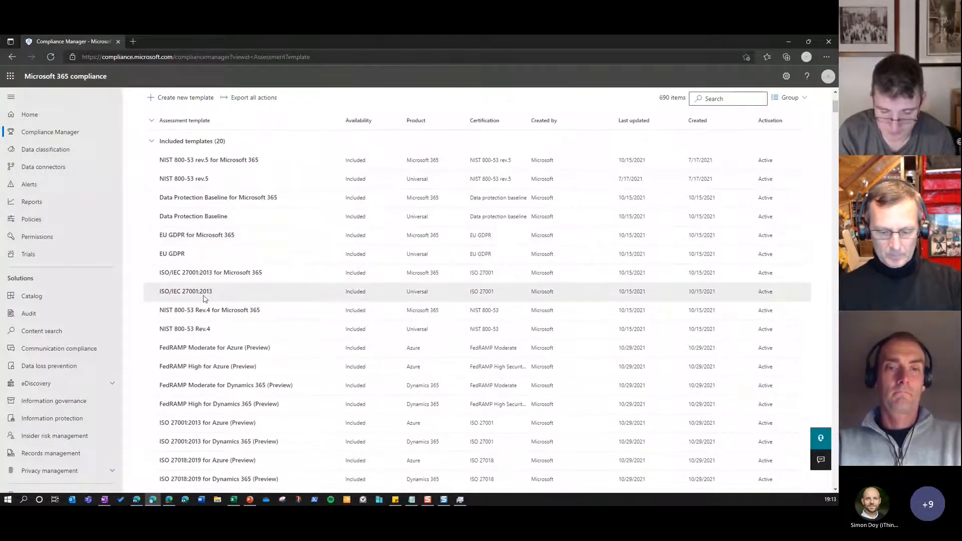
scroll(221, 333, down, 3)
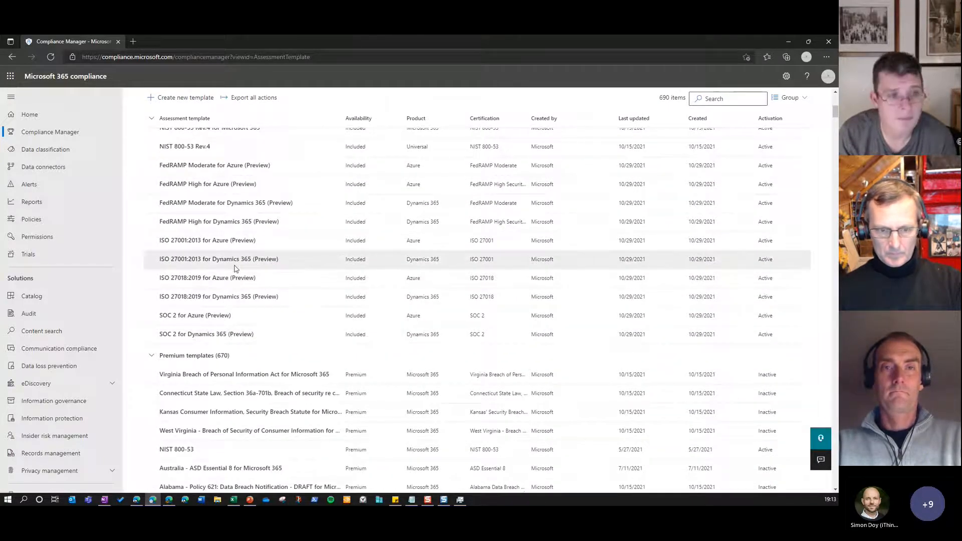
scroll(235, 269, up, 2)
scroll(235, 280, down, 2)
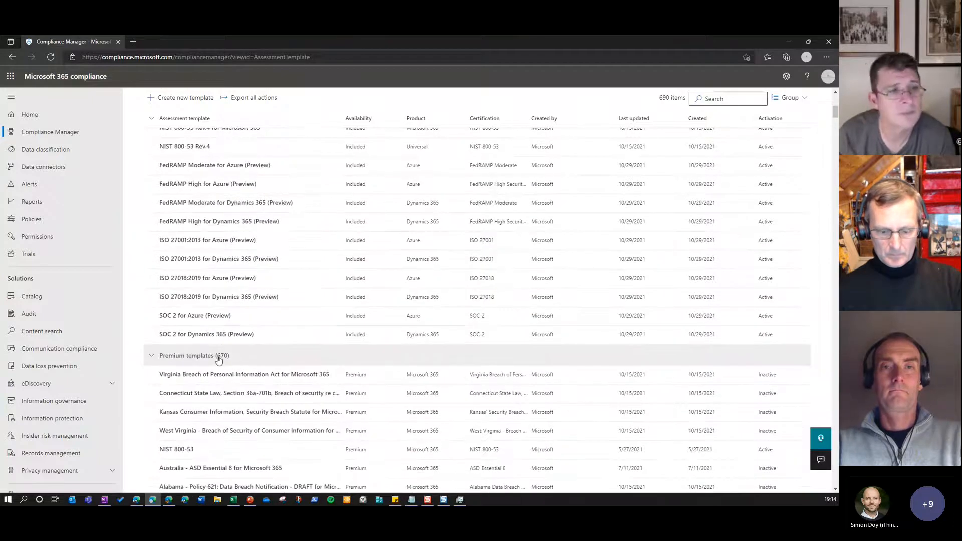
scroll(221, 361, down, 1)
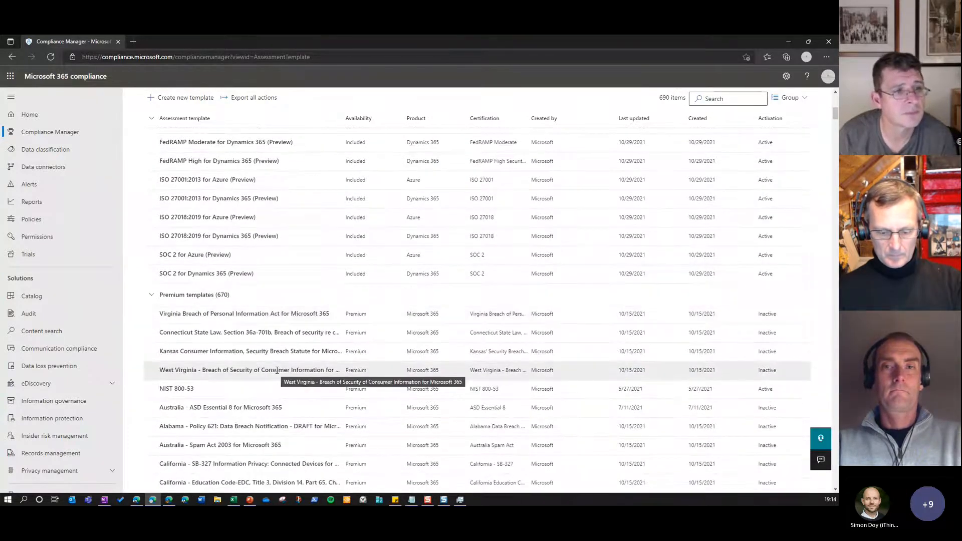
scroll(231, 301, up, 7)
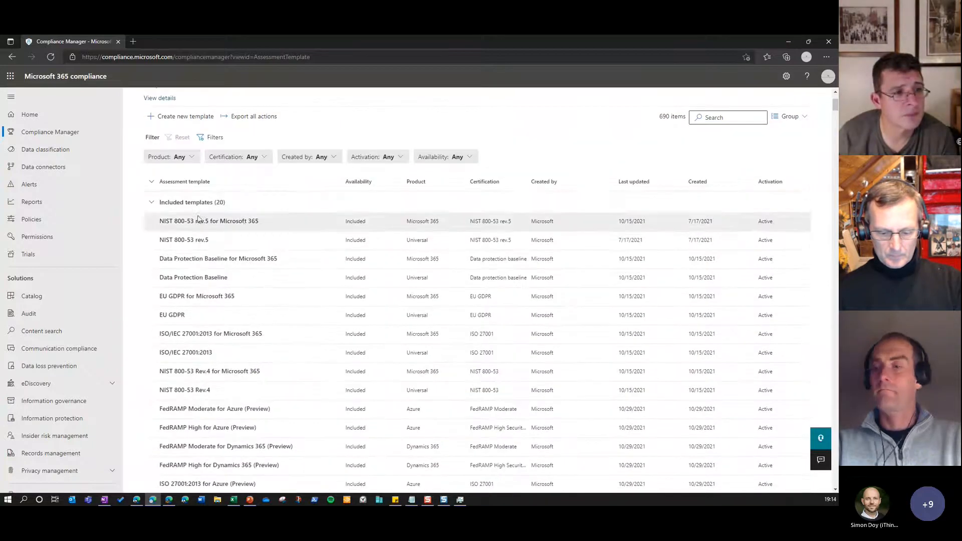
scroll(262, 260, down, 3)
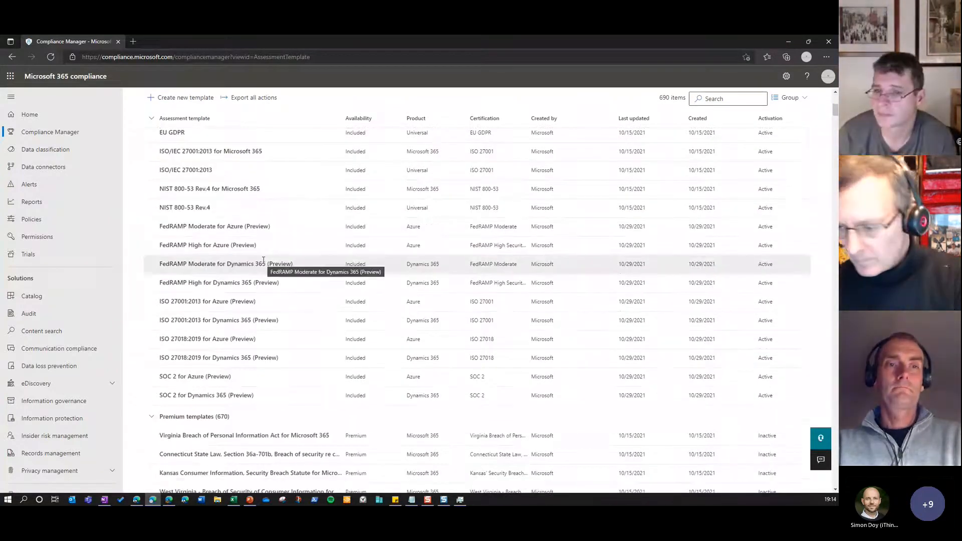
Examine the premium assessment templates for regional regulations and go back to the start of the template list
scroll(235, 263, down, 3)
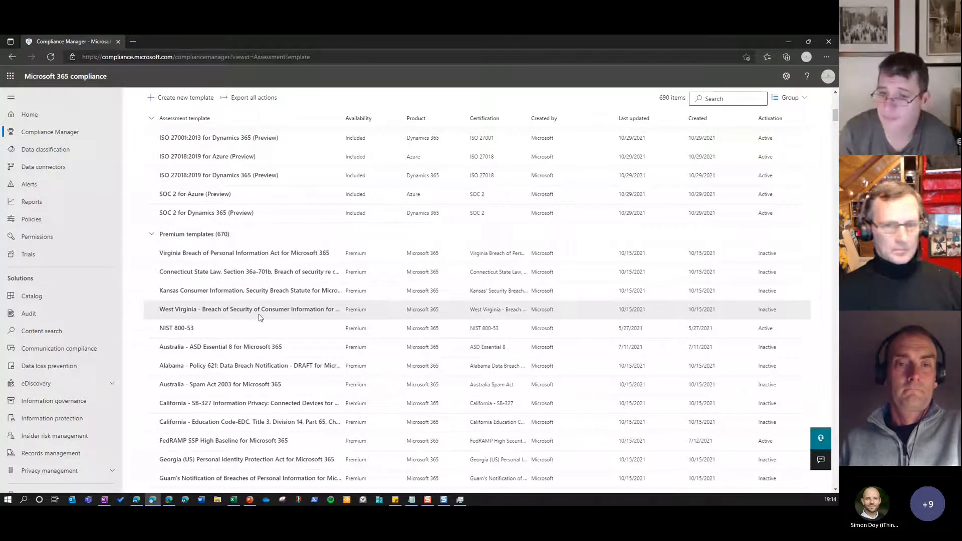
scroll(260, 317, down, 3)
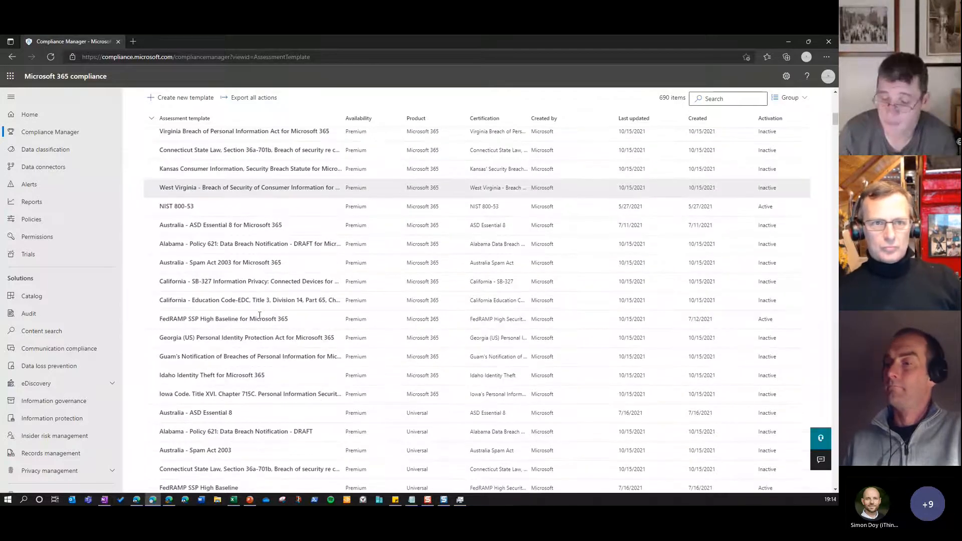
scroll(260, 317, down, 4)
scroll(260, 318, down, 10)
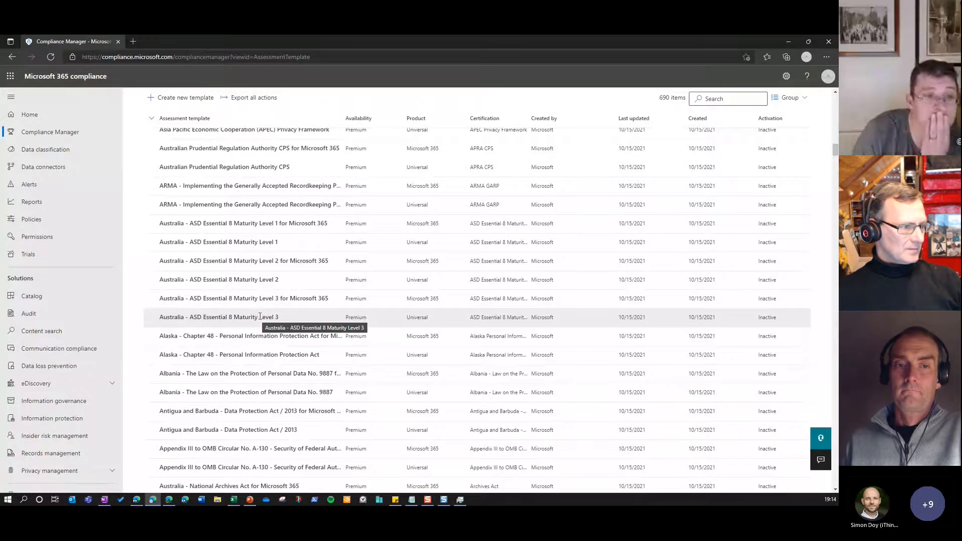
scroll(260, 319, up, 10)
scroll(259, 318, up, 10)
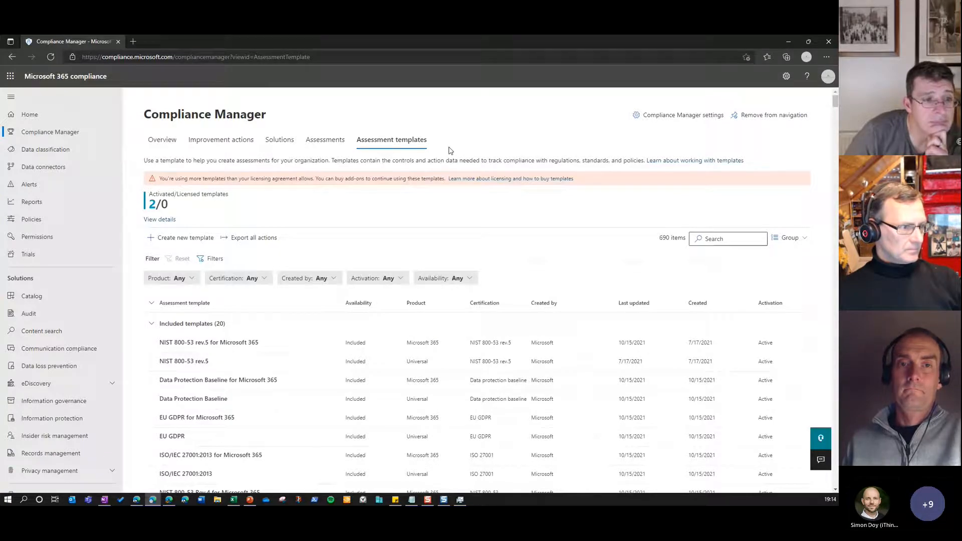
View the Data classification overview and return to Compliance Manager's assessment templates with the activated and licensed template figures
key(alt+Tab)
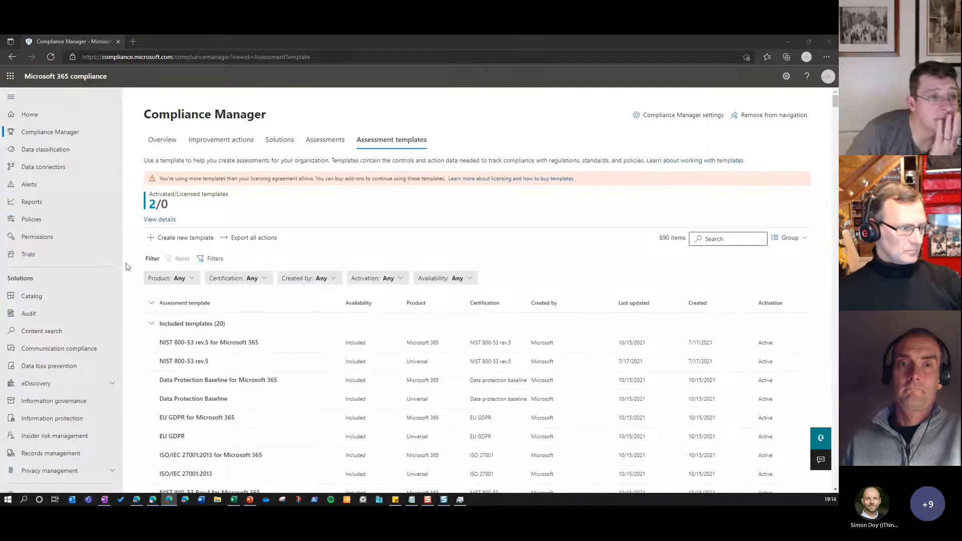
click(48, 155)
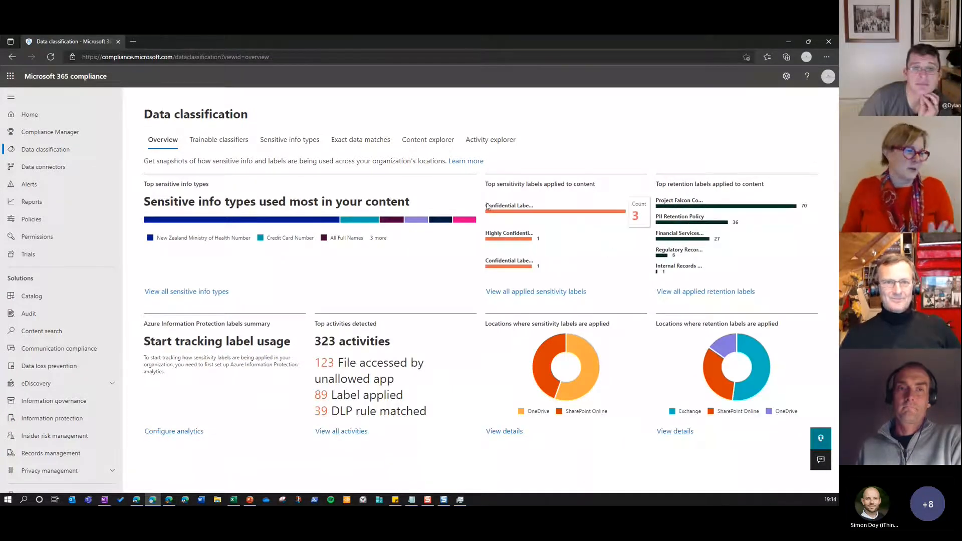
click(56, 132)
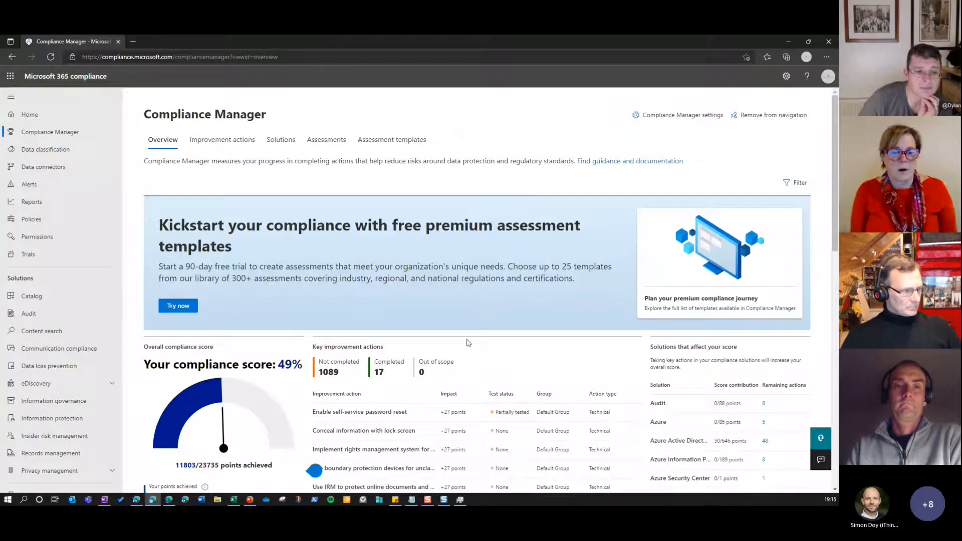
click(400, 153)
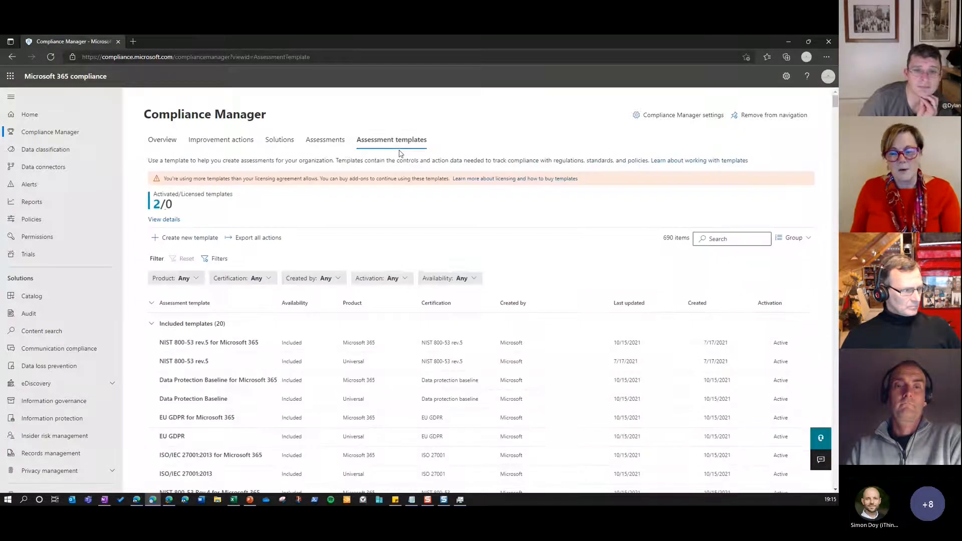
scroll(398, 283, down, 1)
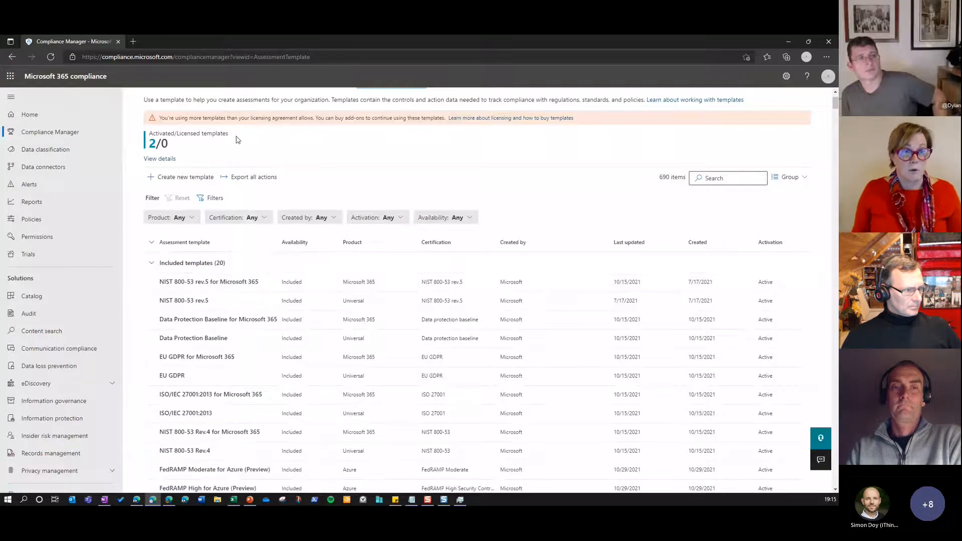
Open the SEC 17a-4 assessment from the assessments list and review its key improvement actions, such as automatically applying record labels
scroll(234, 143, up, 2)
click(324, 148)
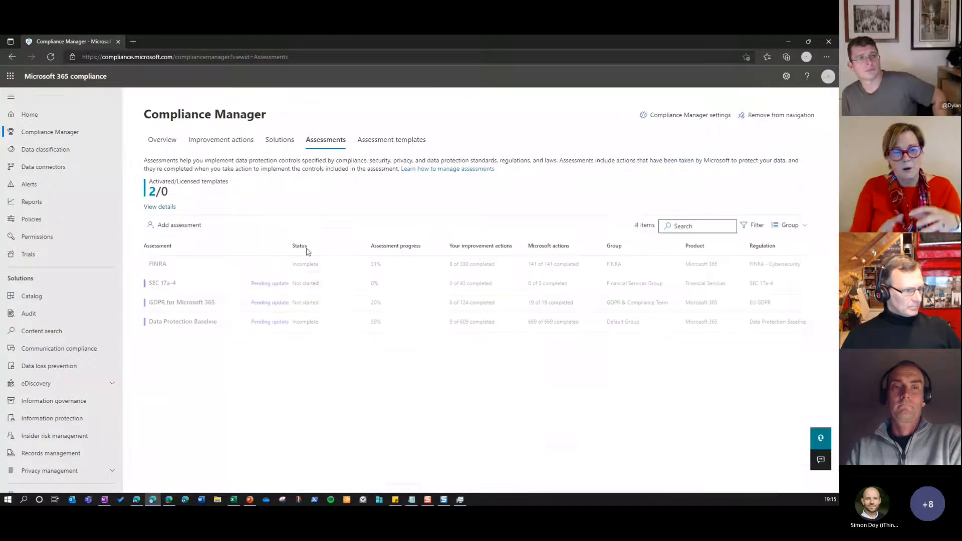
click(186, 285)
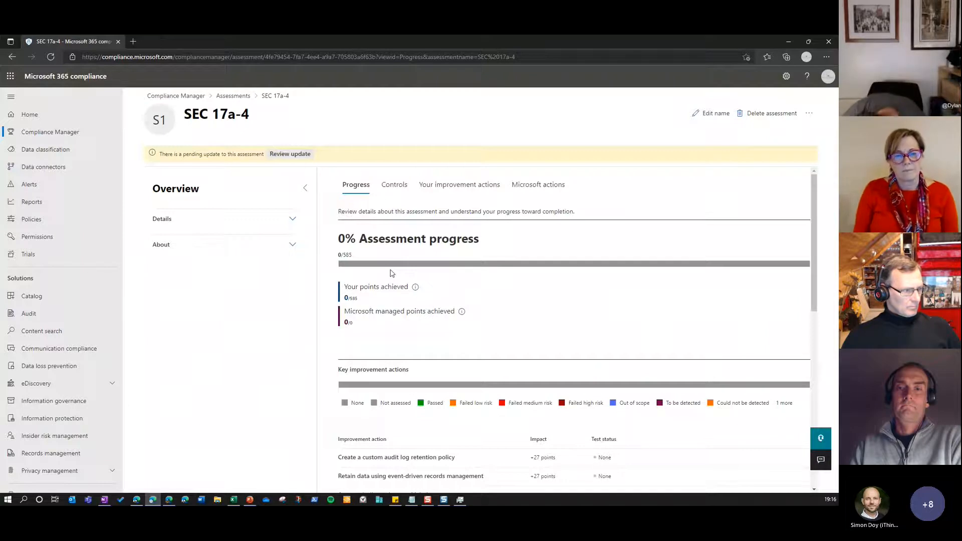
scroll(392, 274, down, 4)
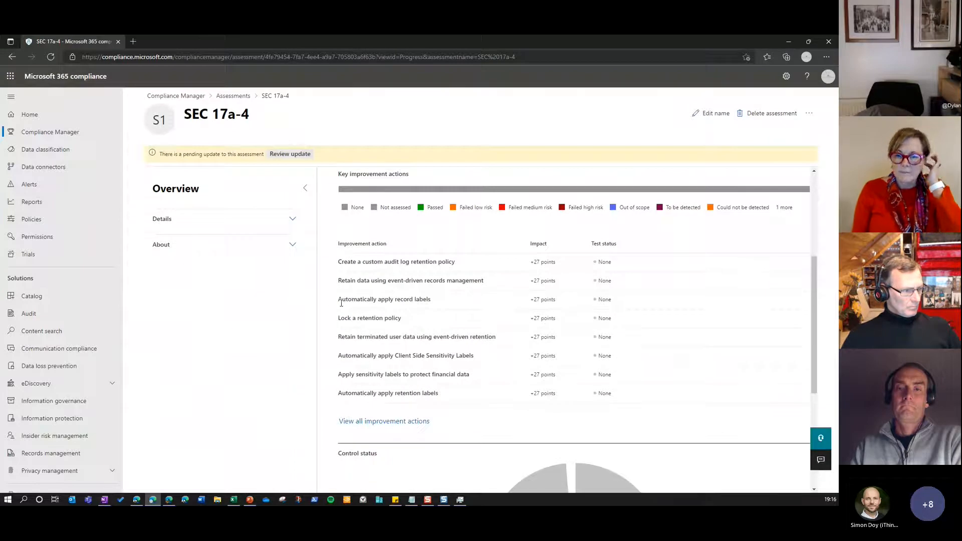
drag(356, 303, 437, 302)
click(438, 302)
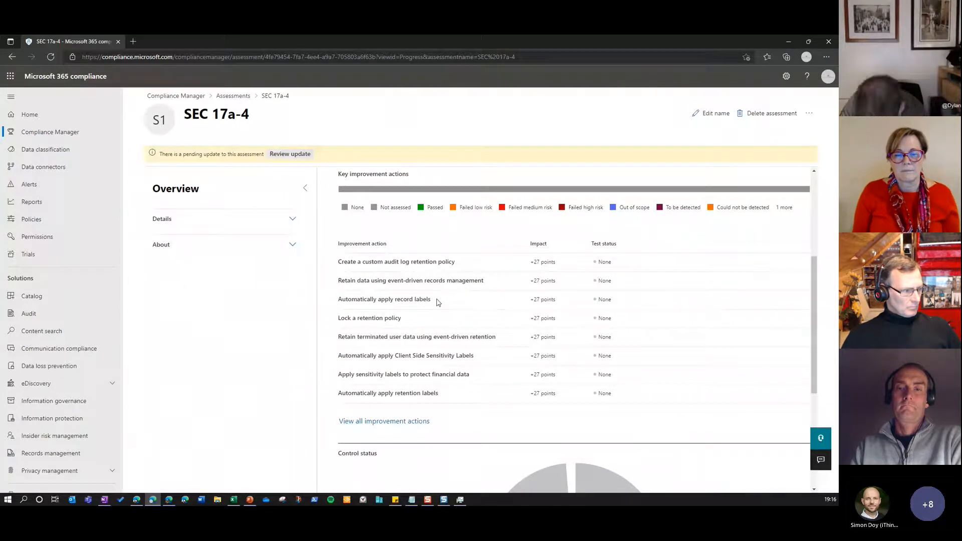
From all SEC 17a-4 improvement actions, open Automatically apply Client Side Sensitivity Labels and view its overview details, data source and attached documents
click(425, 421)
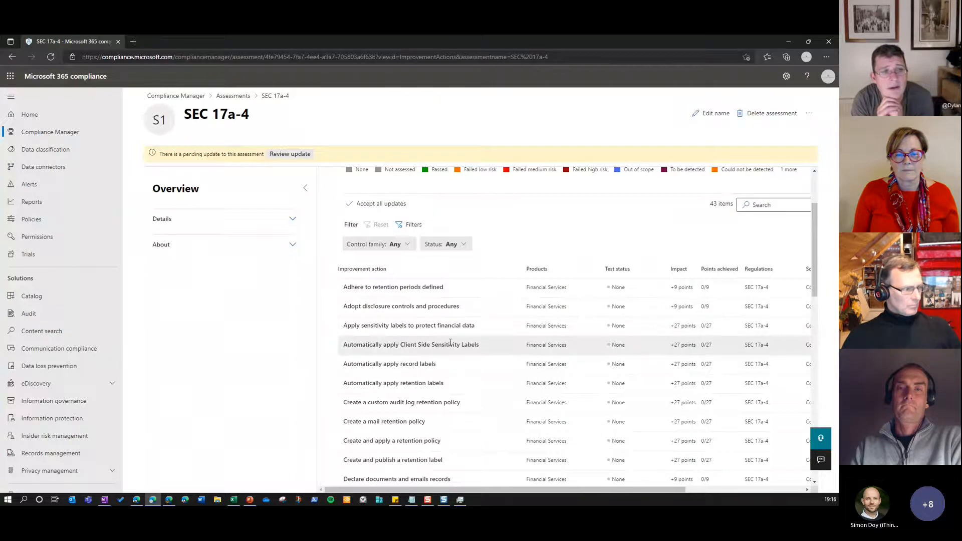
click(402, 345)
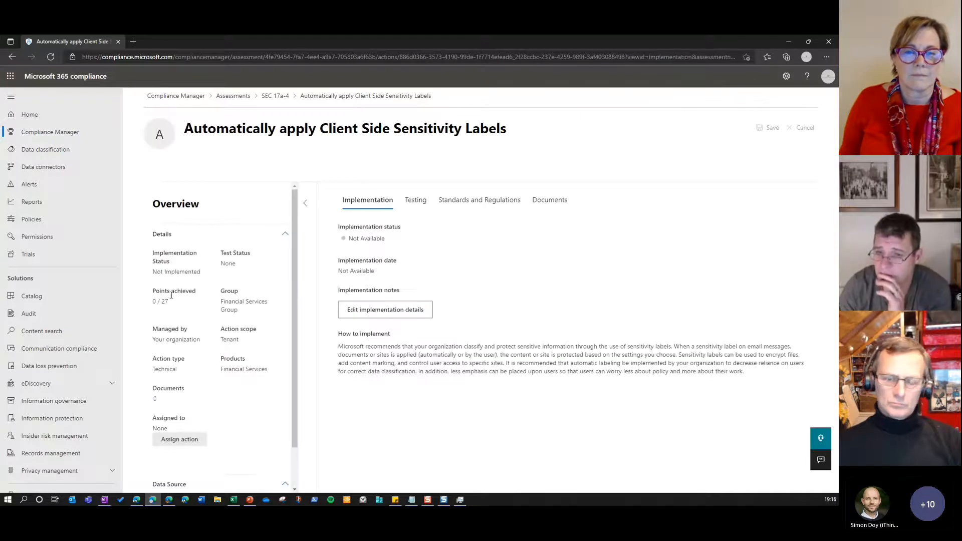
double_click(176, 204)
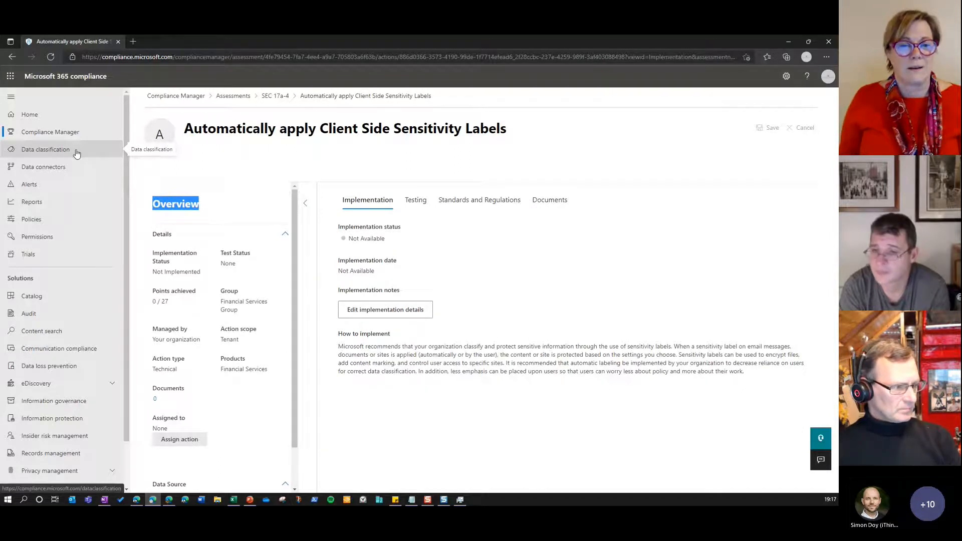
scroll(225, 301, down, 1)
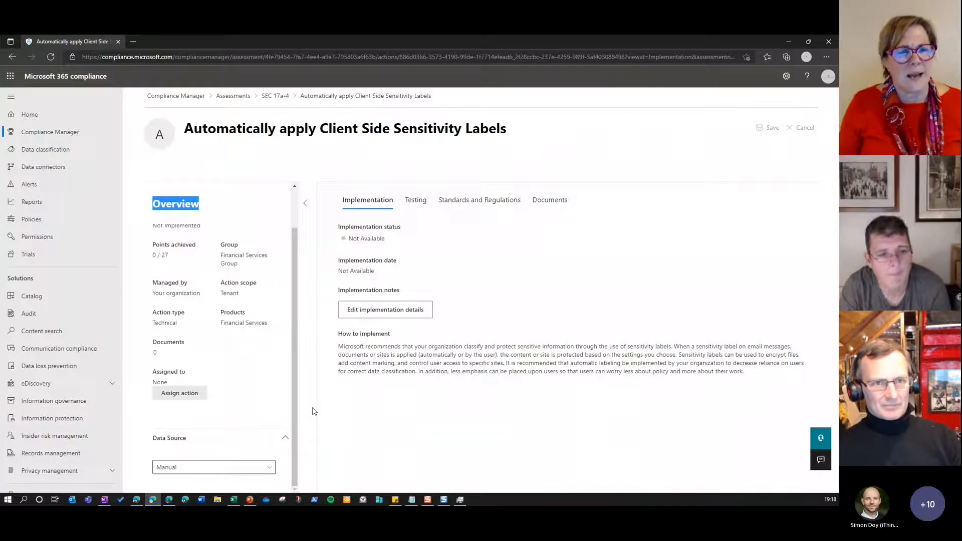
click(564, 208)
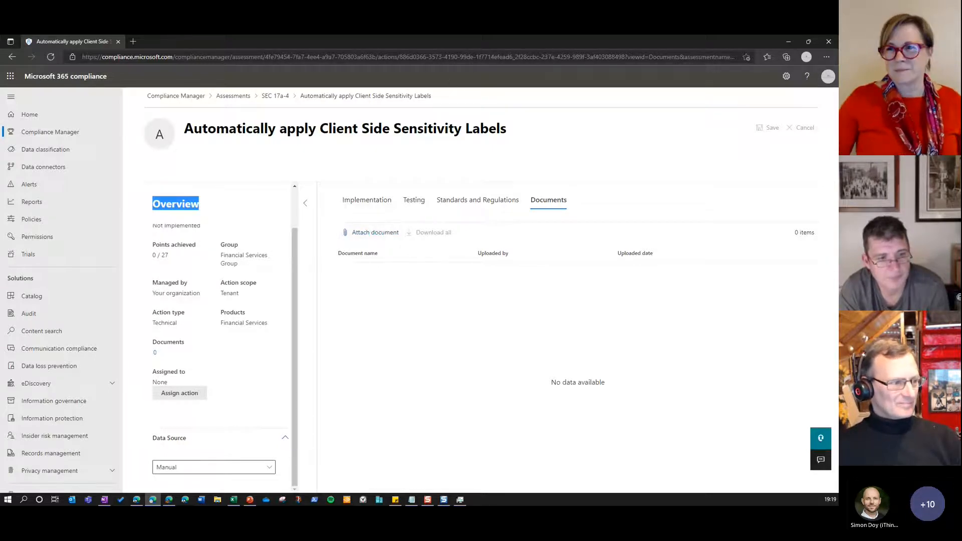
View the Data classification overview, including the Azure Information Protection labels summary, top retention labels and the locations where retention labels are applied
click(70, 149)
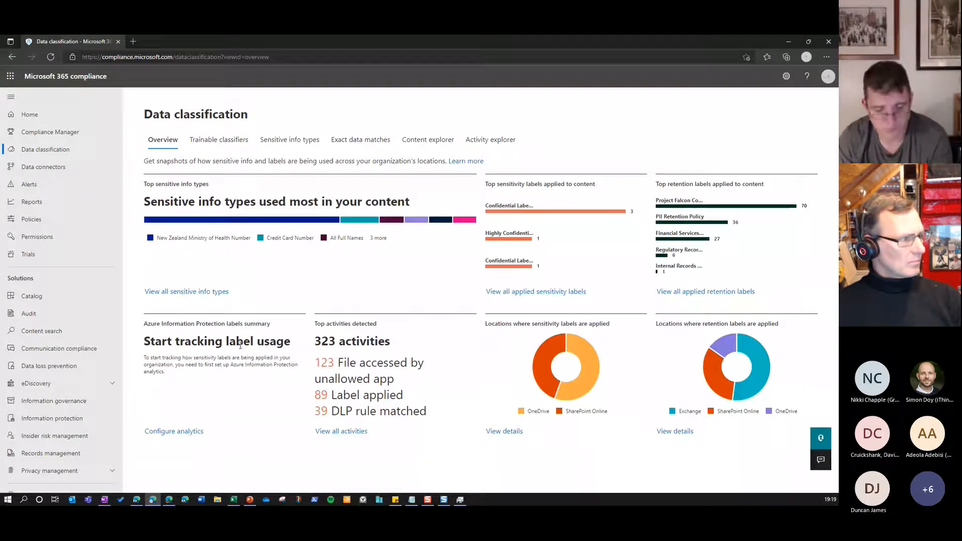
drag(144, 324, 274, 325)
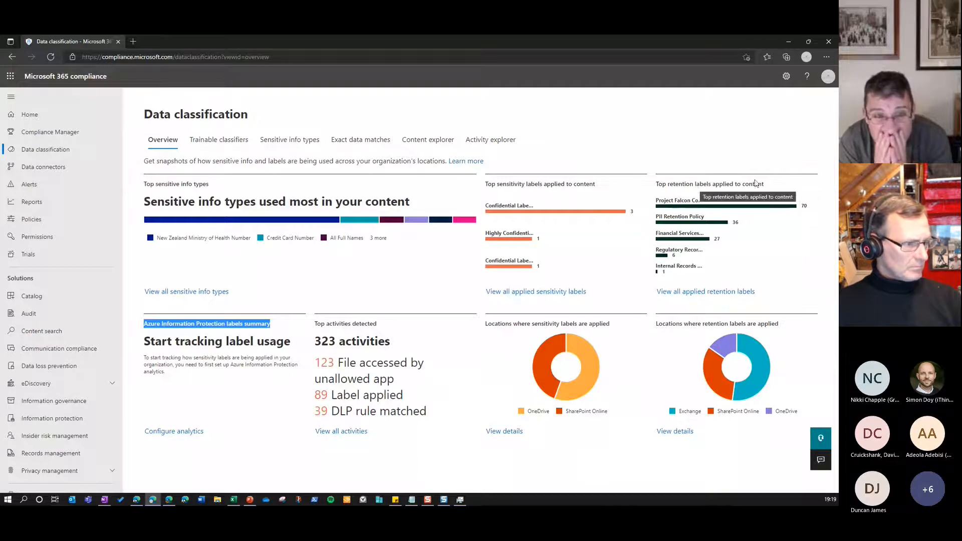
mouse_move(762, 209)
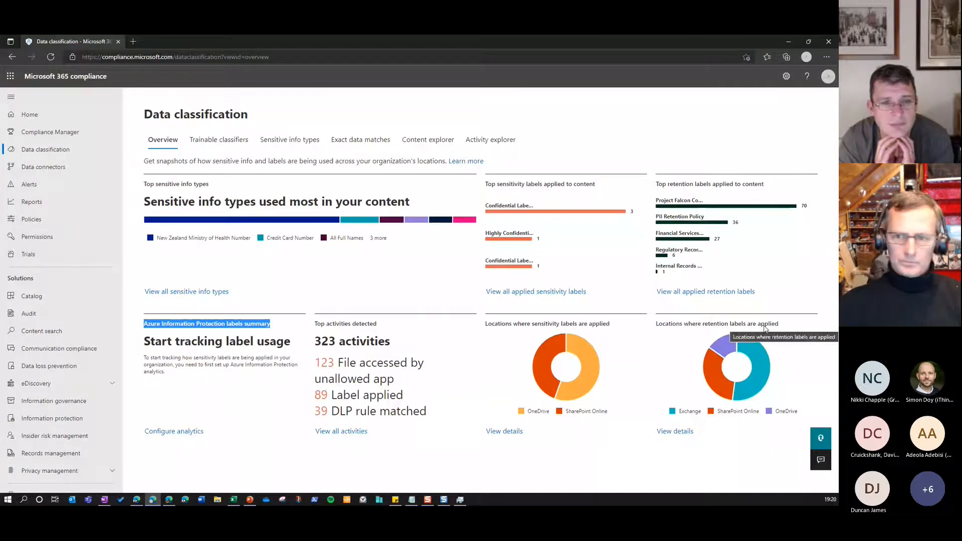
click(692, 412)
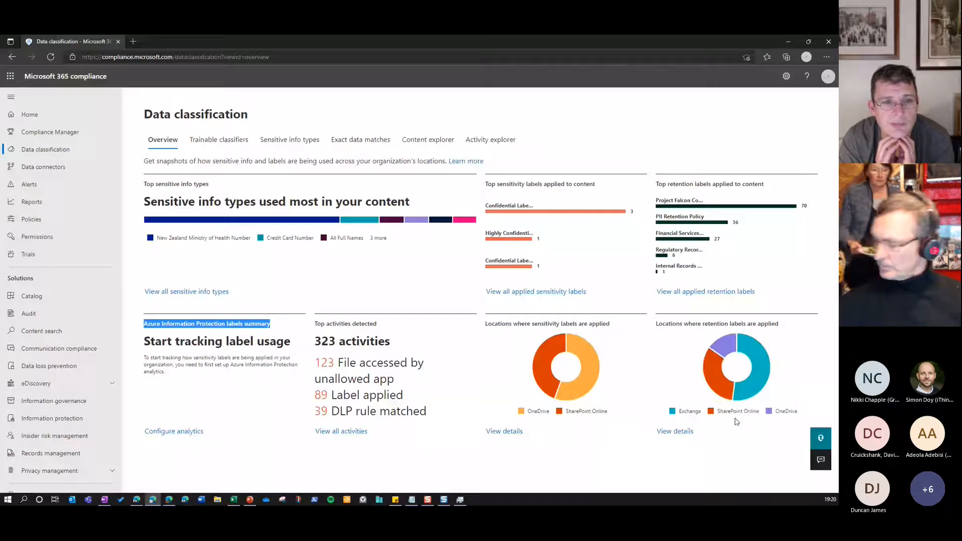
Examine the published trainable classifiers, from the Business previews to Profanity, Source code, Targeted Harassment and Threat, and return to the list's start
click(219, 140)
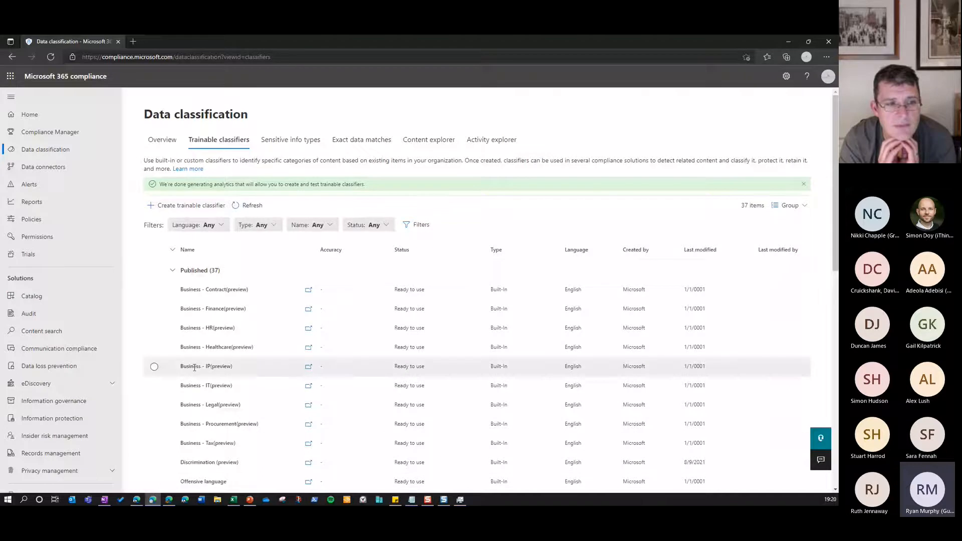
scroll(280, 334, down, 2)
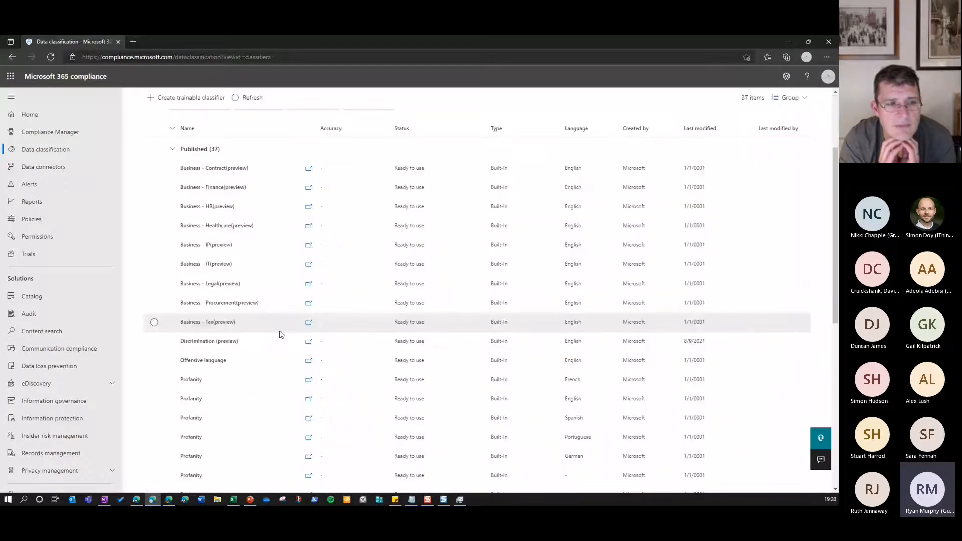
scroll(281, 334, down, 1)
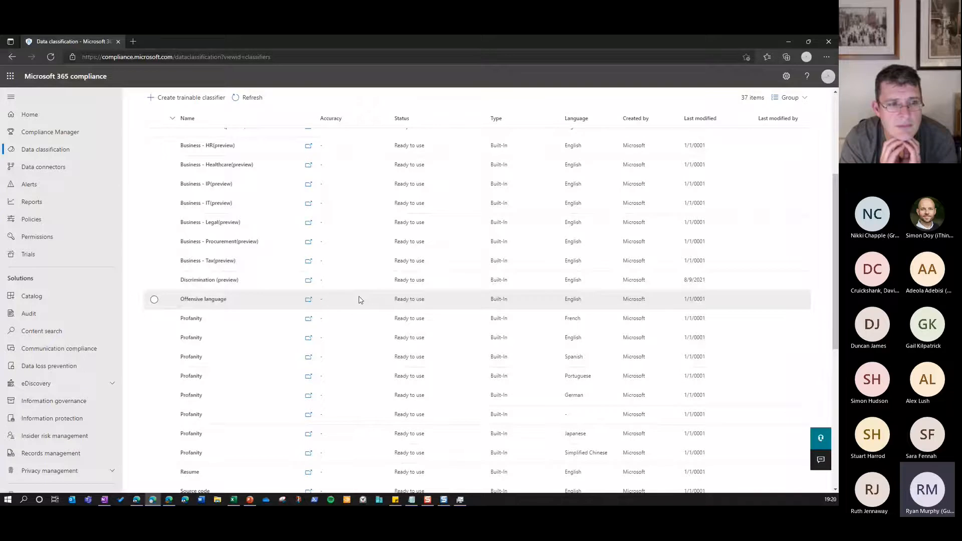
scroll(359, 300, down, 3)
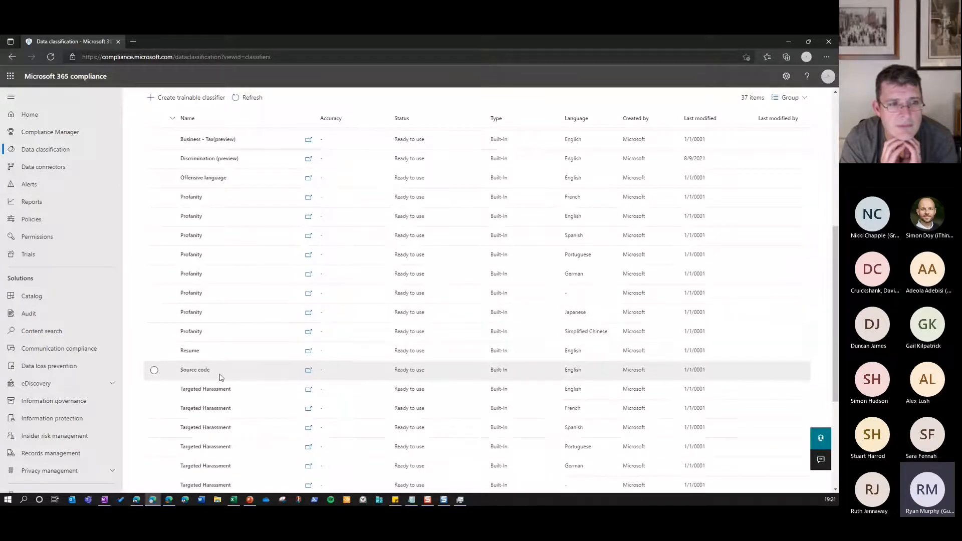
scroll(221, 377, down, 2)
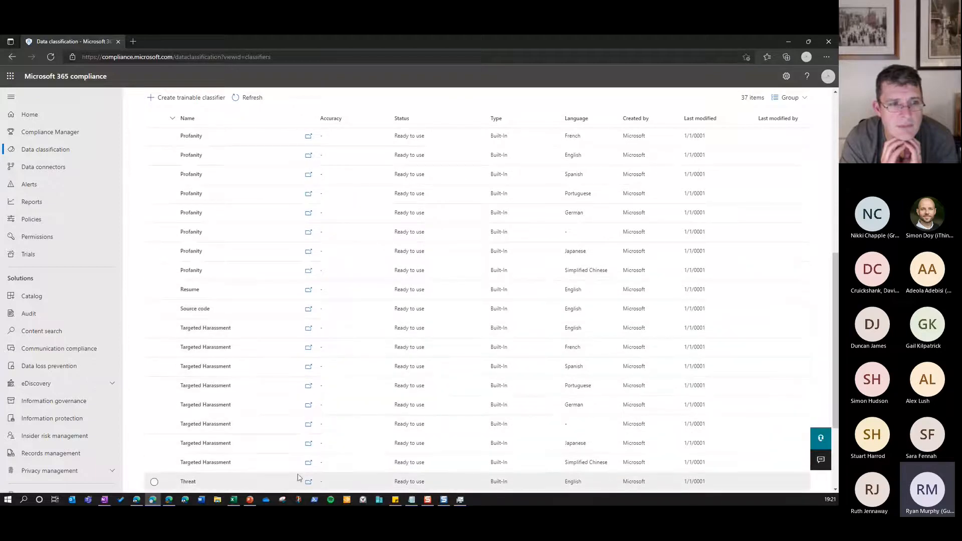
scroll(276, 469, down, 4)
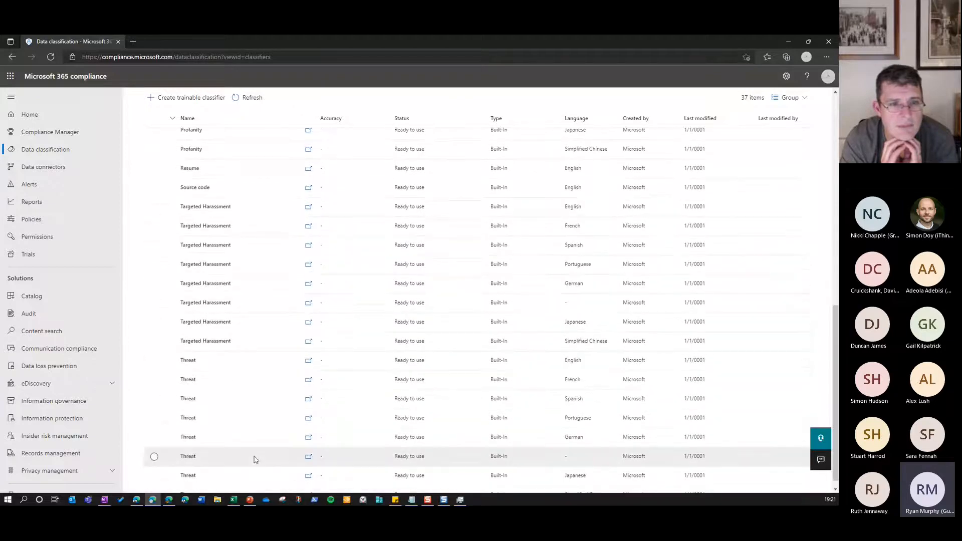
scroll(256, 460, down, 1)
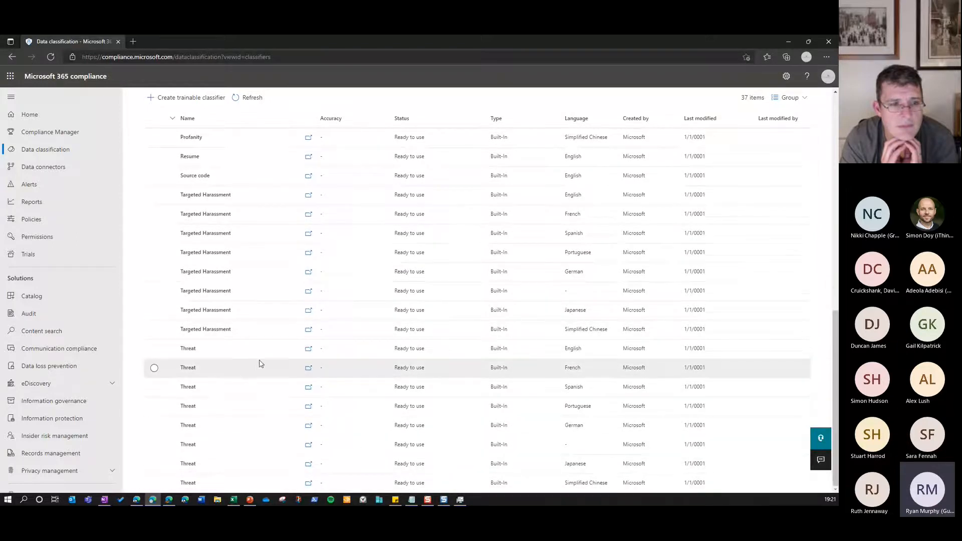
scroll(260, 364, up, 5)
scroll(260, 363, up, 5)
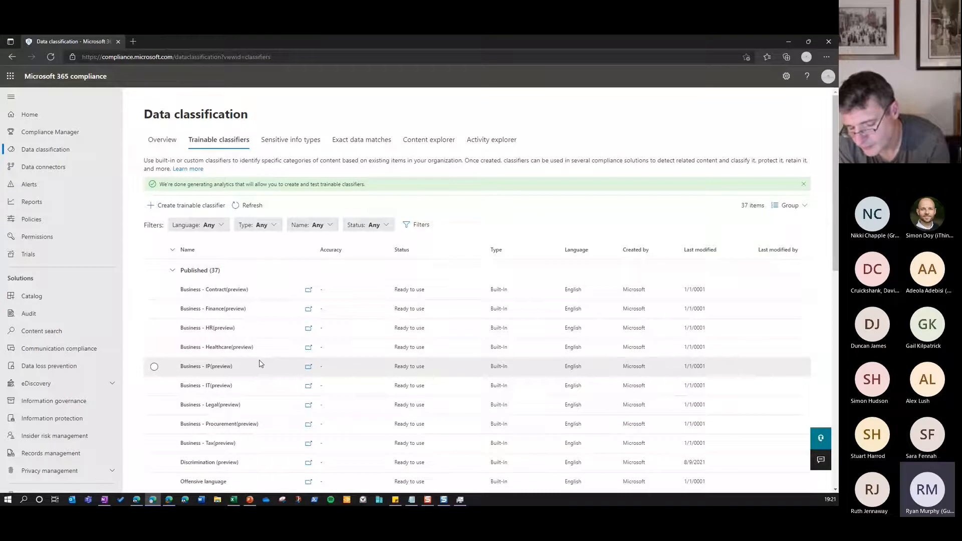
Examine the sensitive info types from ABA Routing Number through the France entries, including the custom File Extension type, and return to the list's start
click(304, 145)
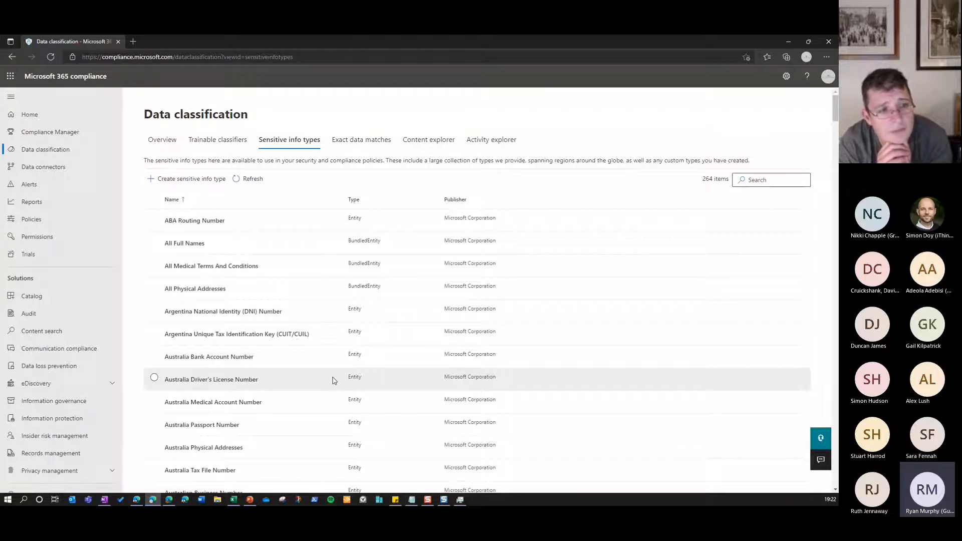
scroll(327, 327, down, 8)
scroll(327, 328, down, 5)
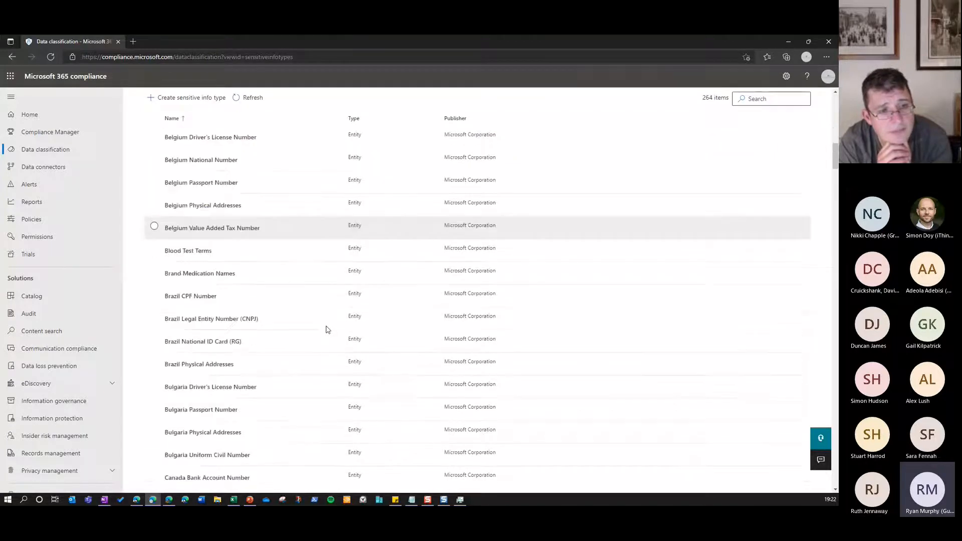
scroll(327, 330, down, 1)
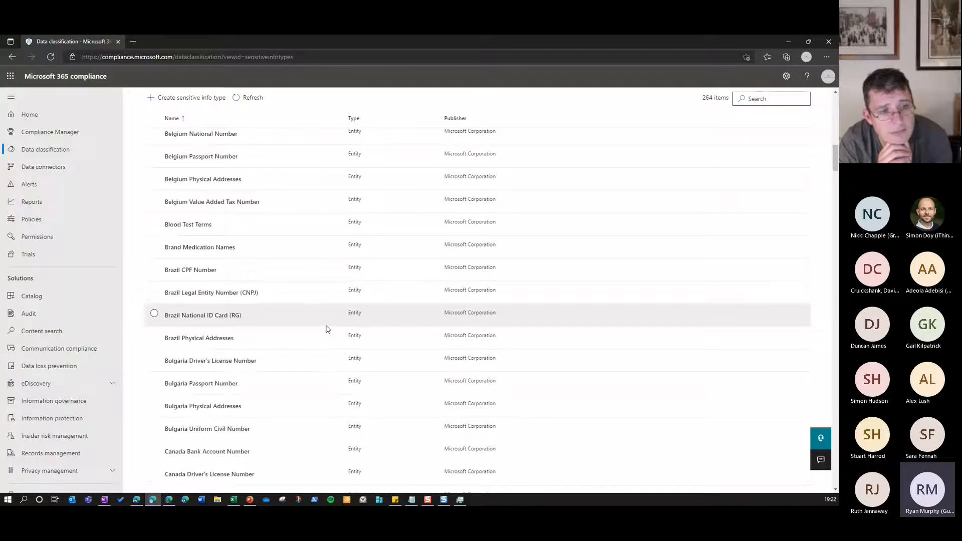
scroll(327, 330, down, 2)
scroll(327, 329, down, 5)
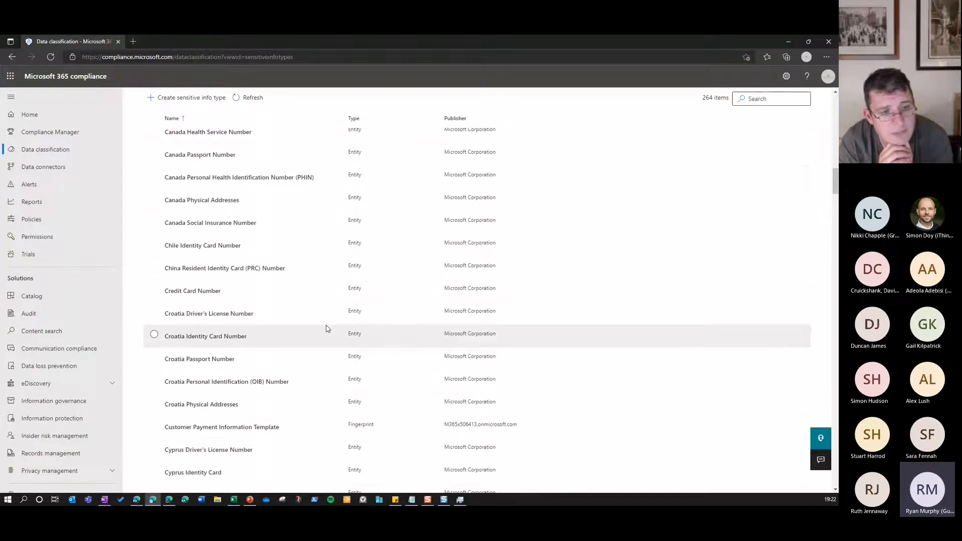
scroll(326, 329, down, 10)
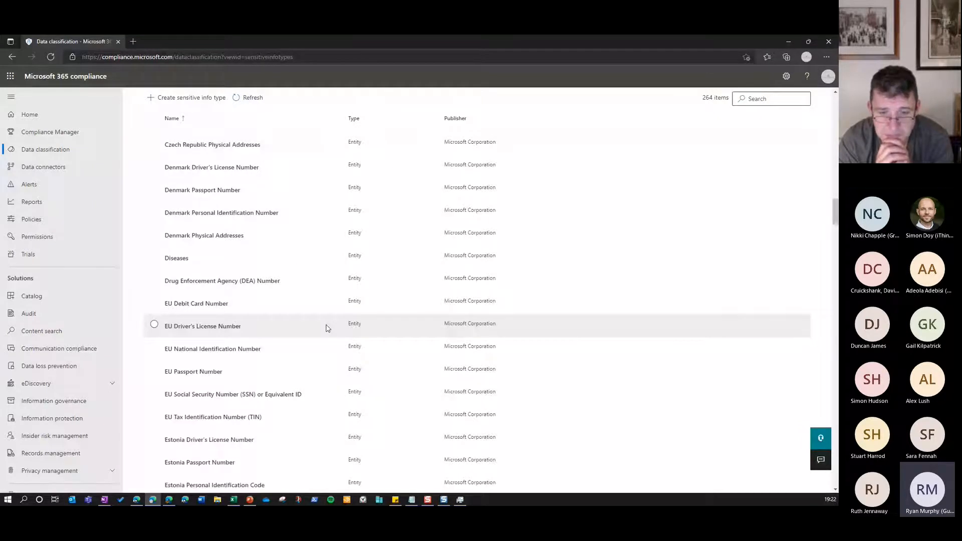
scroll(219, 339, down, 3)
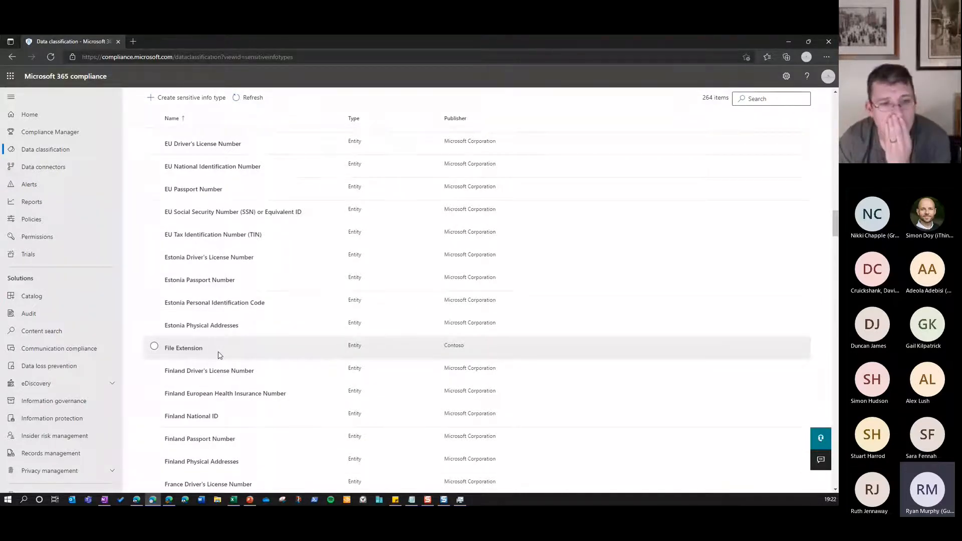
scroll(219, 356, down, 1)
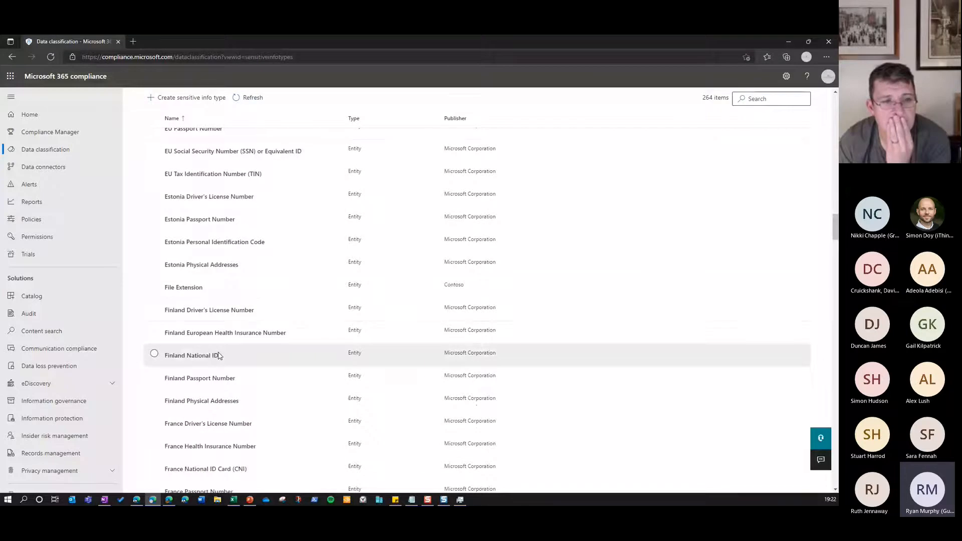
scroll(219, 355, down, 1)
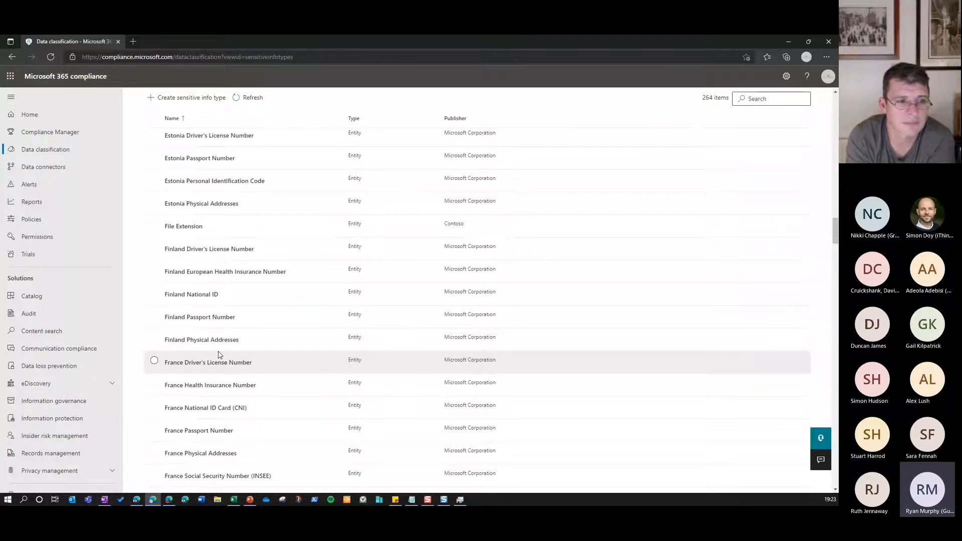
scroll(218, 355, up, 5)
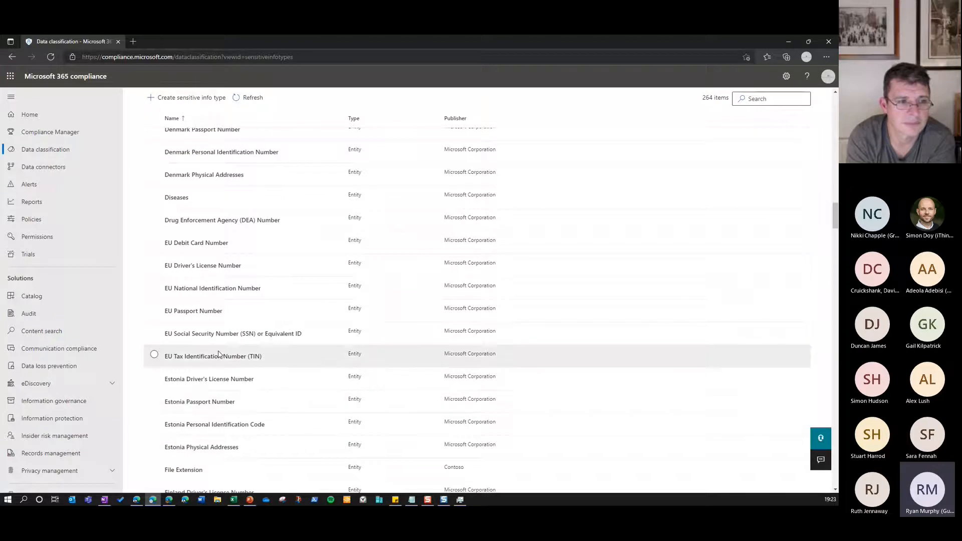
scroll(218, 355, up, 2)
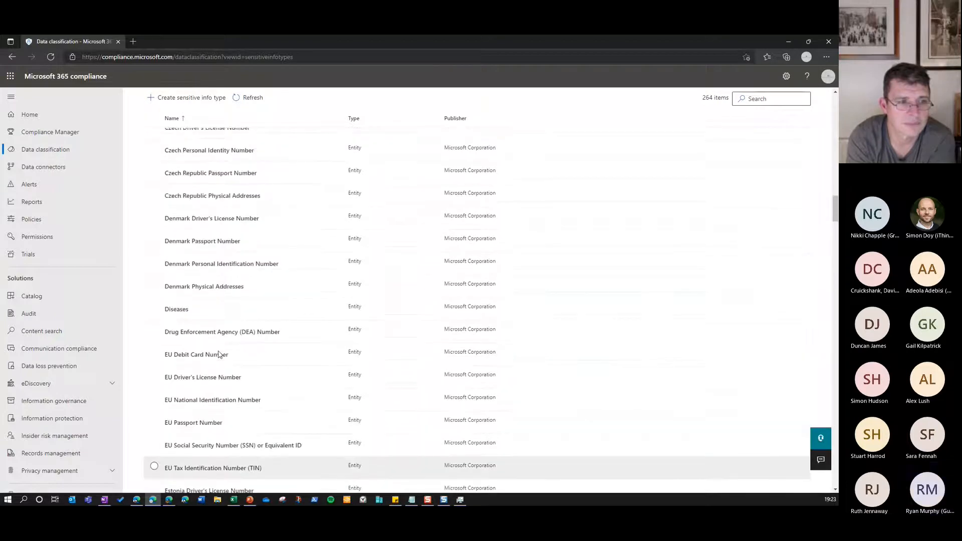
scroll(218, 354, up, 6)
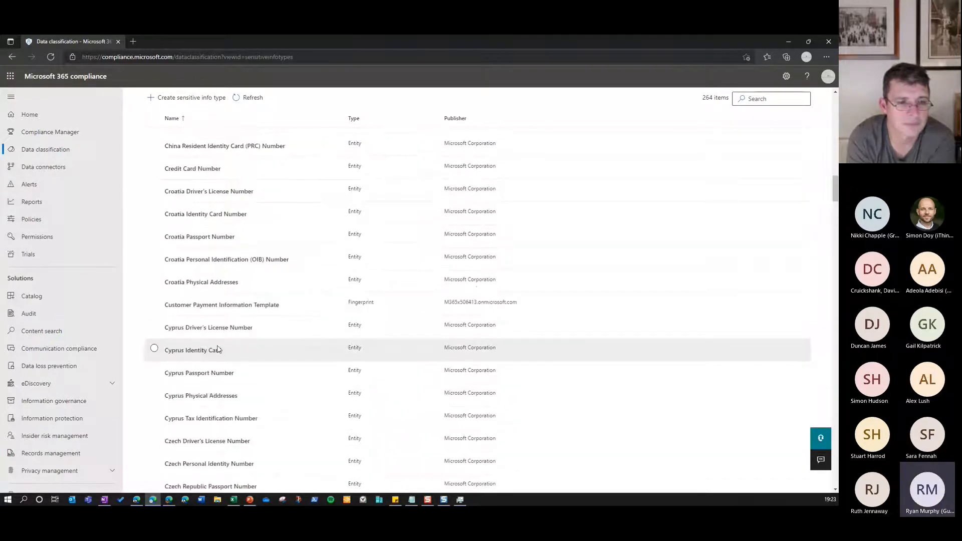
scroll(219, 350, up, 20)
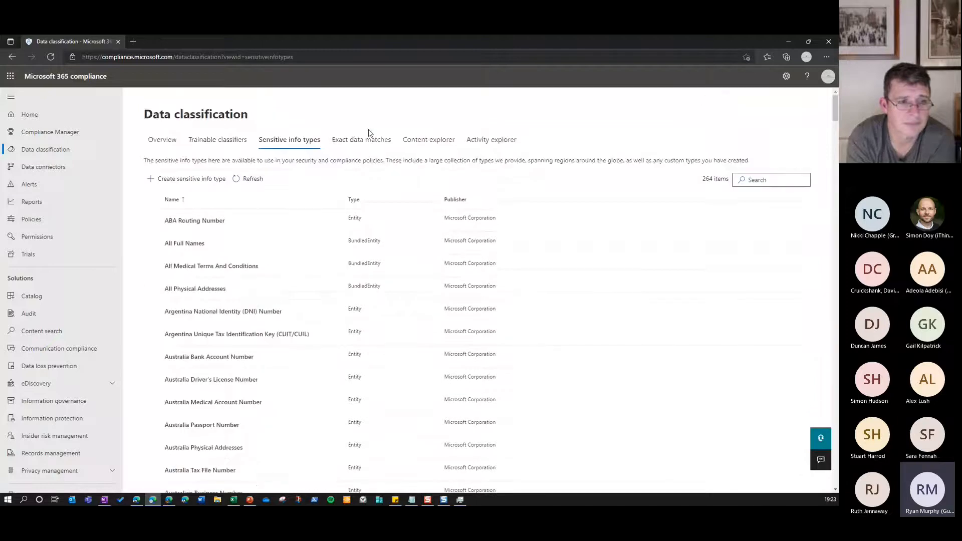
View the exact data match schemas and open the Content explorer for sensitive info types across all locations
click(366, 143)
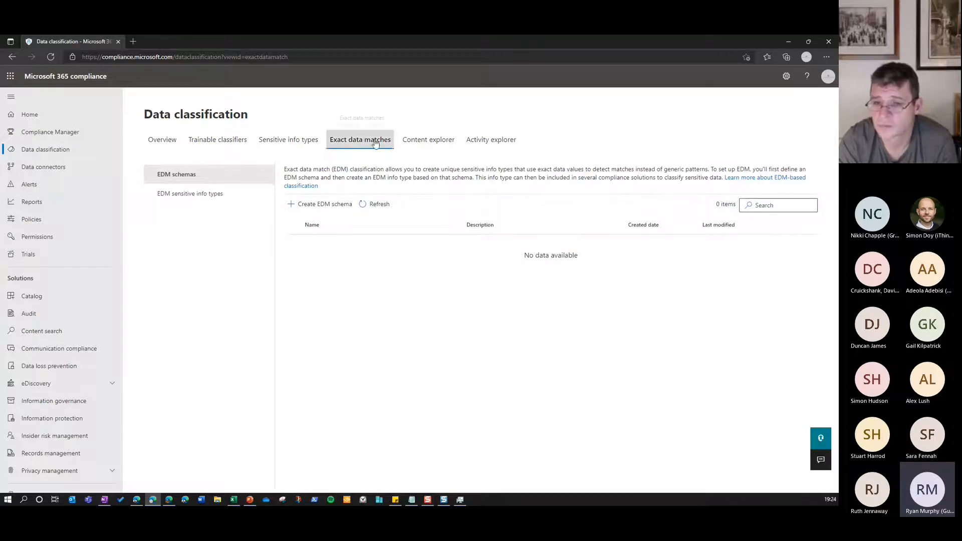
click(433, 143)
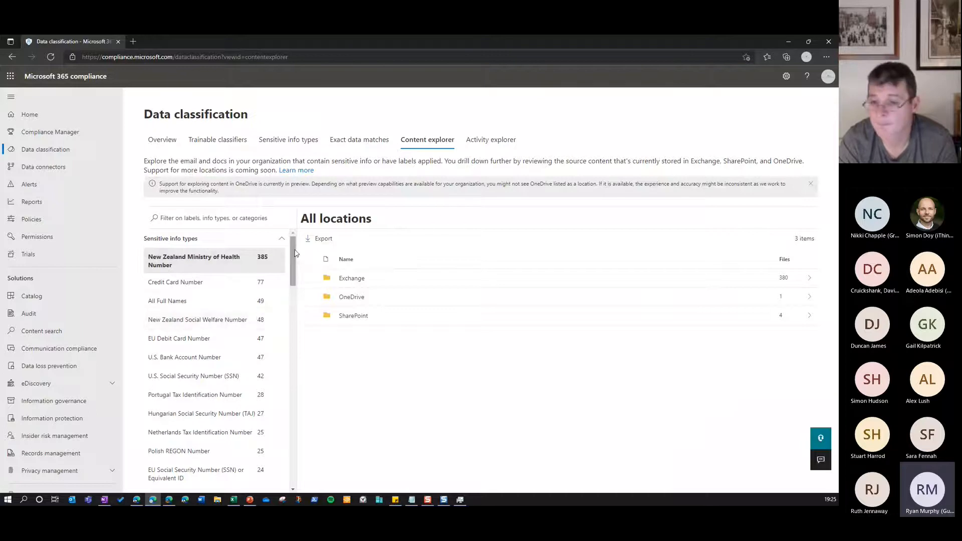
Drill into the OneDrive files labelled Confidential - Internal, preview Financial Objectives.docx from the first user's site, and close the preview
drag(294, 254, 294, 451)
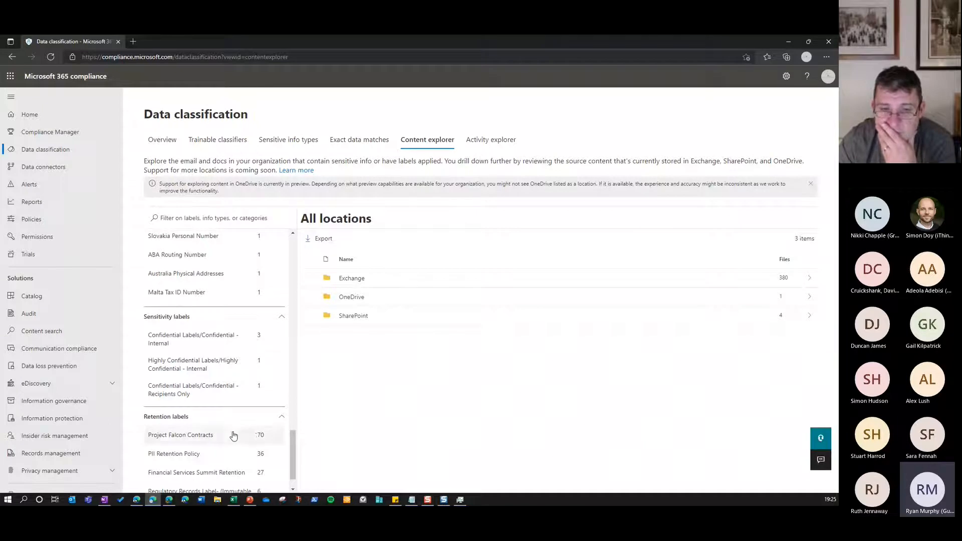
click(224, 341)
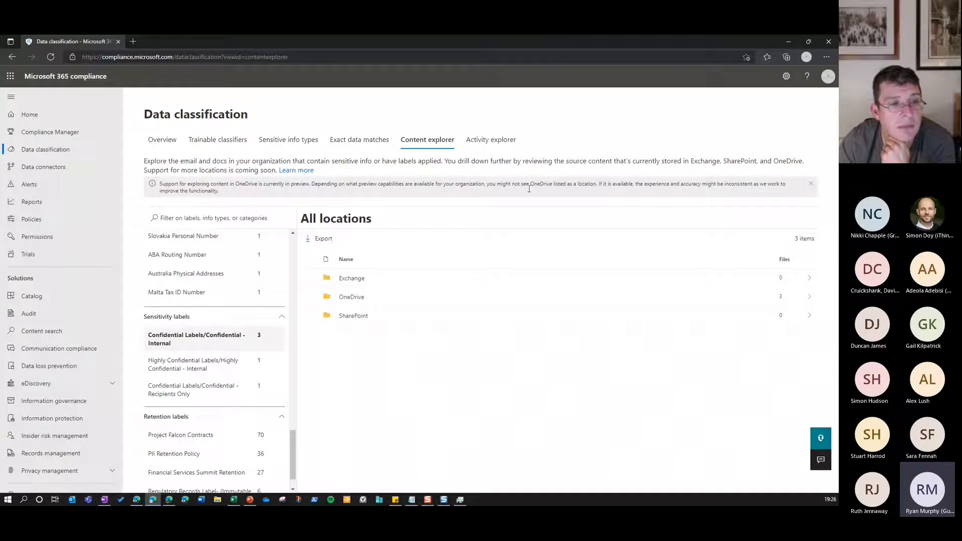
click(355, 301)
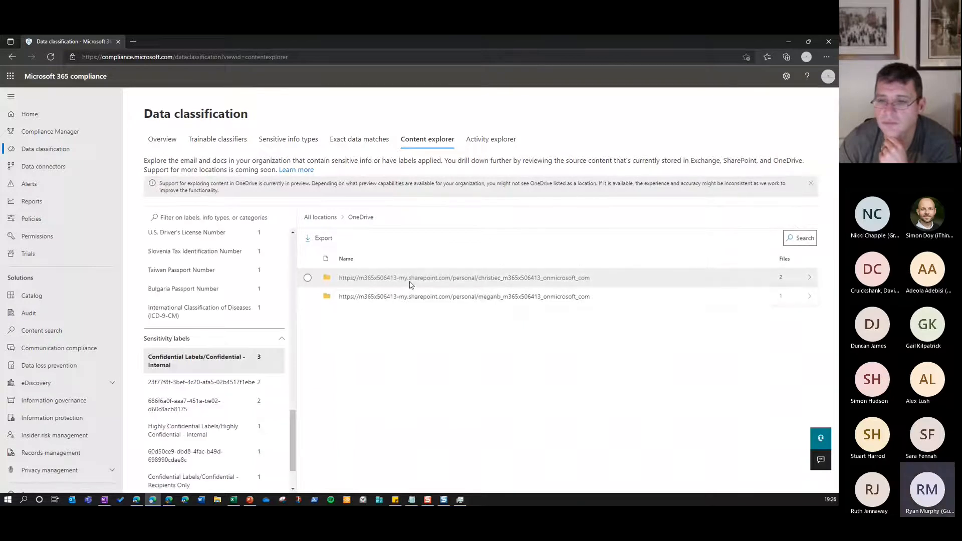
click(411, 285)
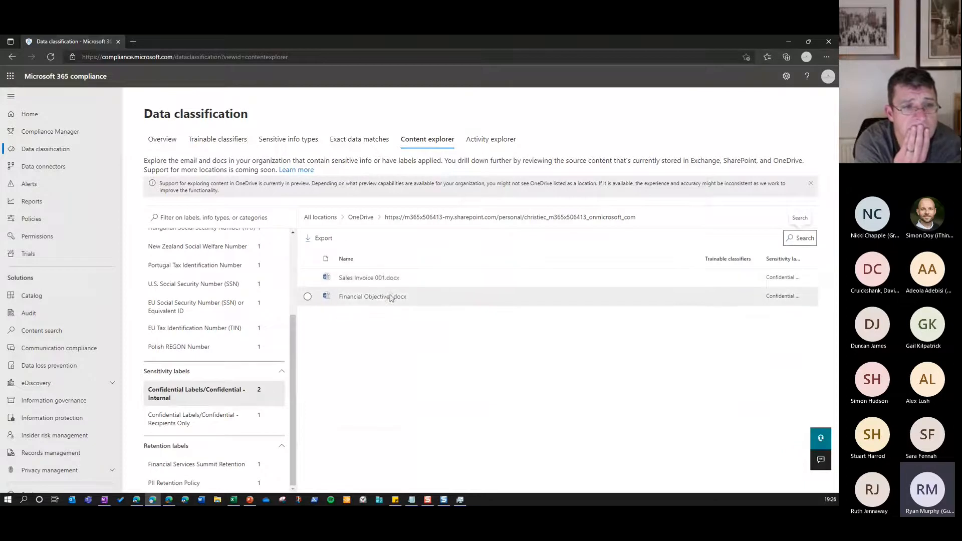
click(381, 298)
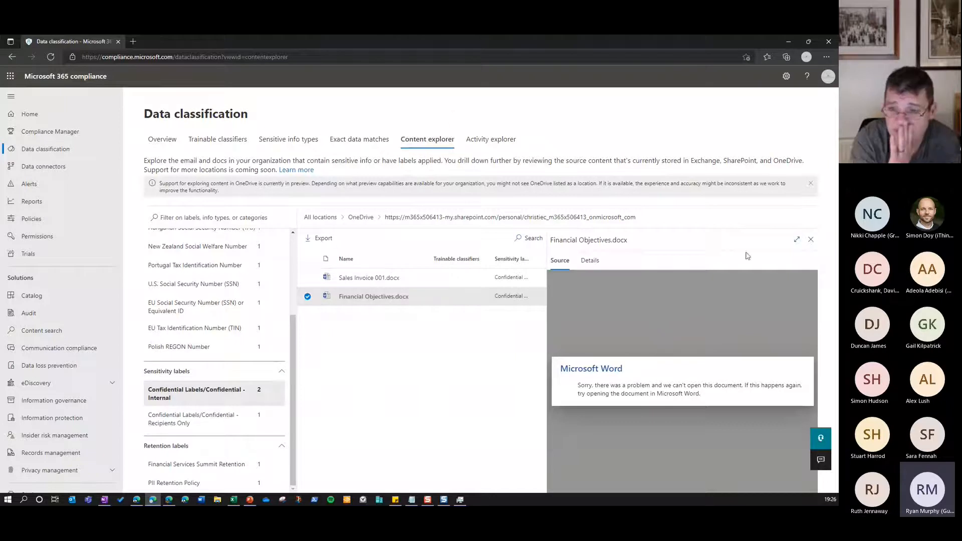
click(808, 241)
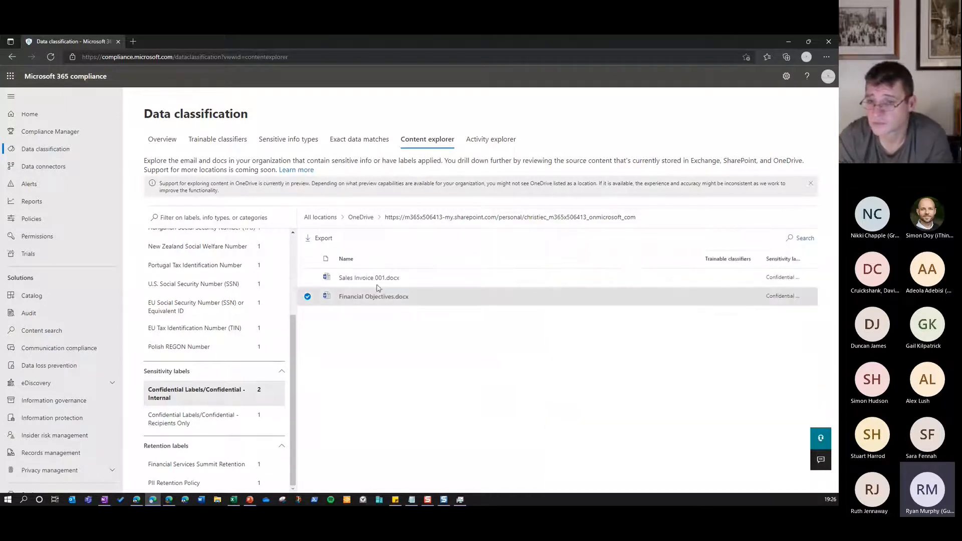
Return to the OneDrive site list, reopen the first user's site and view the sensitive info types found there
click(362, 218)
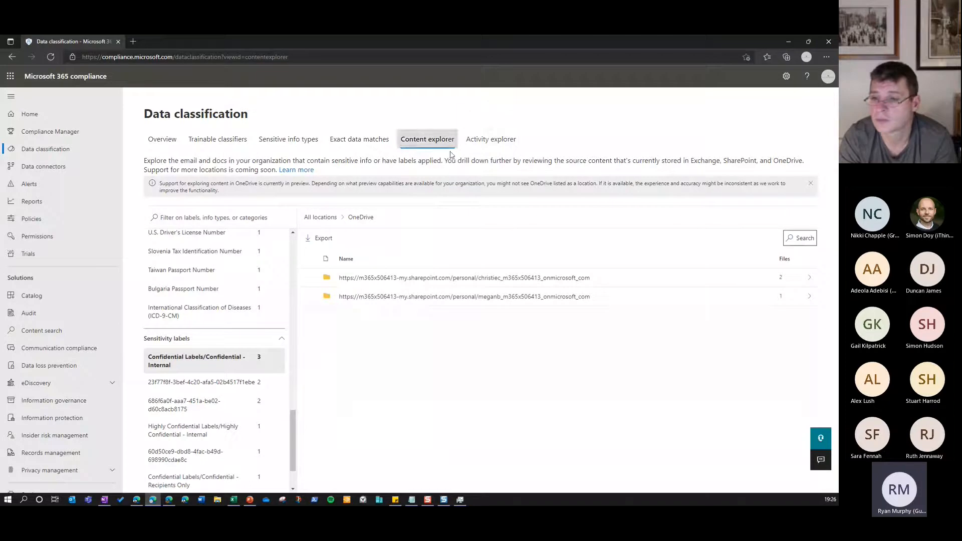
click(410, 284)
double_click(409, 282)
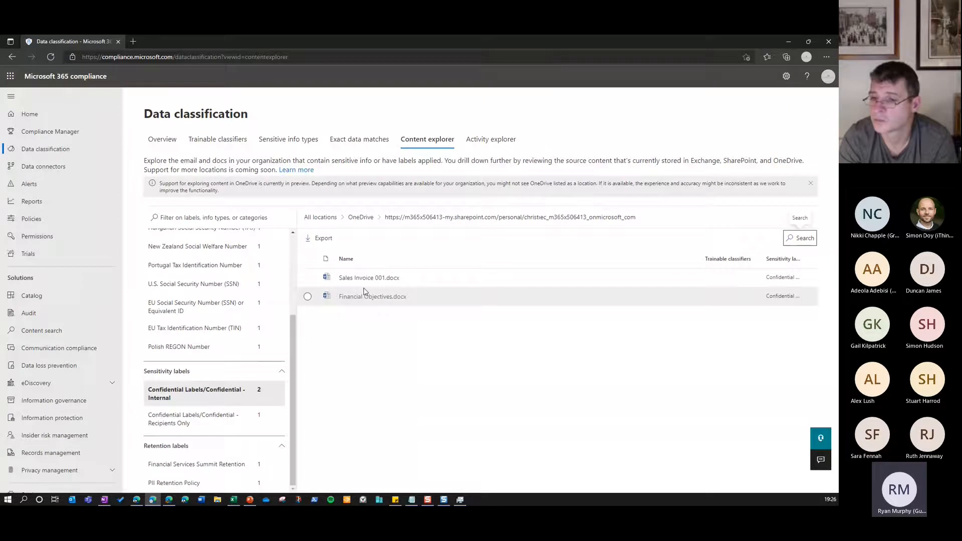
scroll(175, 295, up, 3)
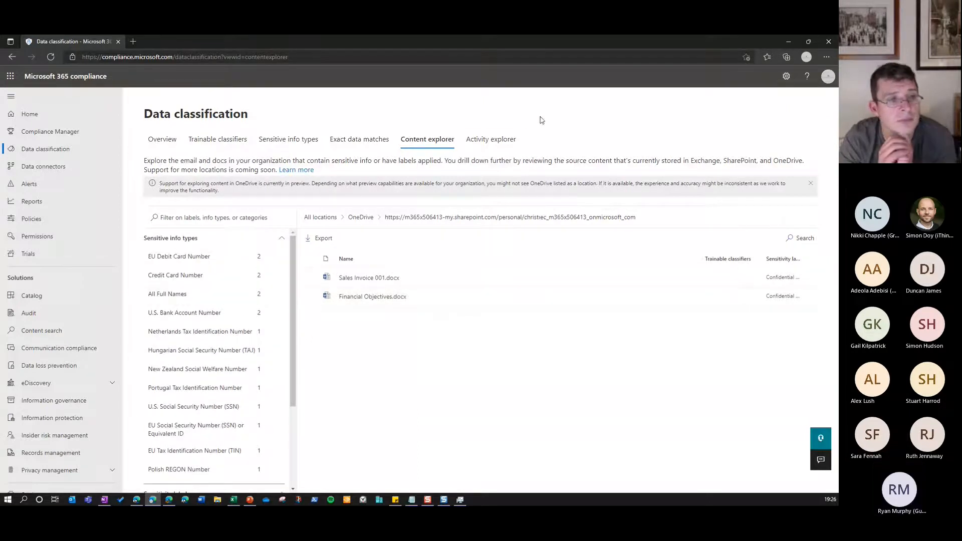
Examine the Activity explorer's chart and the list of DLP rule matches, file reads and applied labels, and return to its start
click(515, 139)
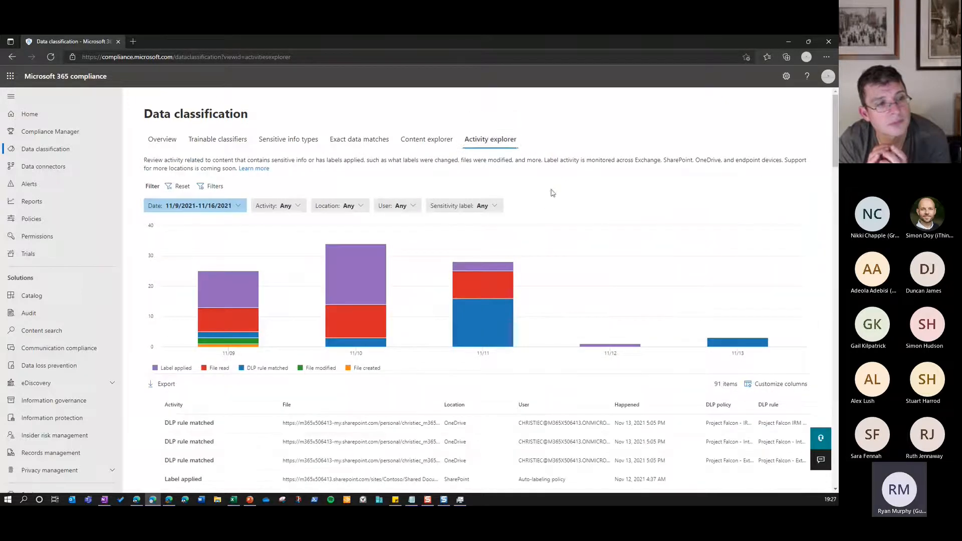
mouse_move(537, 248)
scroll(537, 248, down, 1)
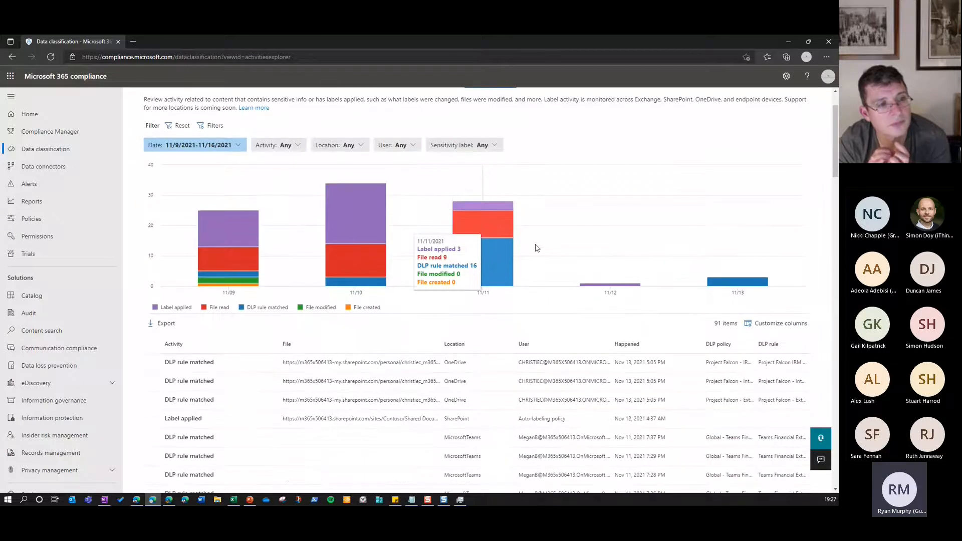
scroll(537, 248, down, 1)
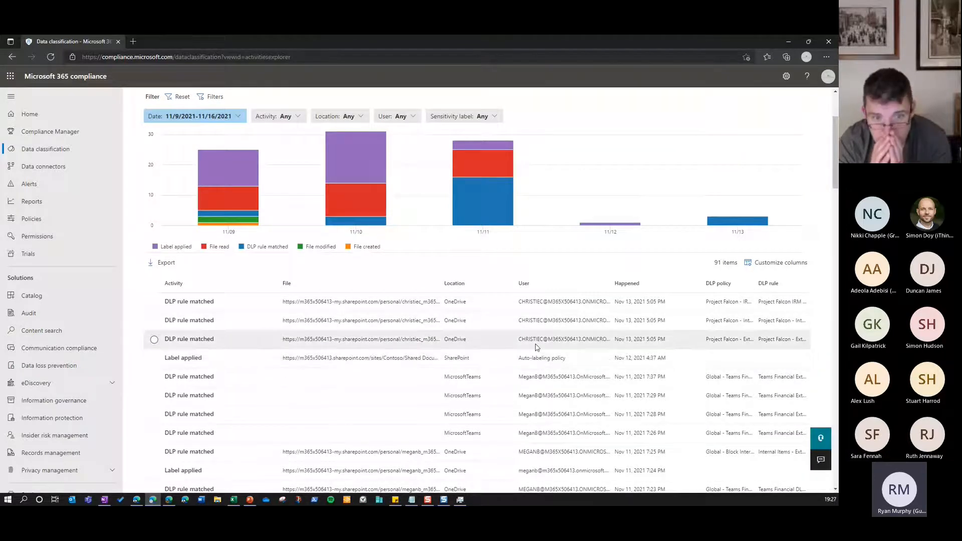
scroll(536, 347, down, 1)
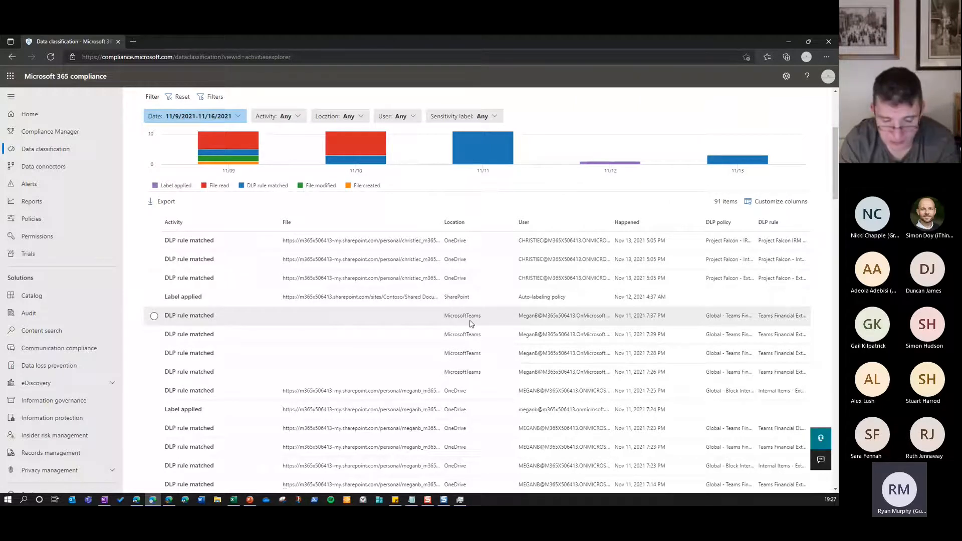
scroll(472, 324, down, 3)
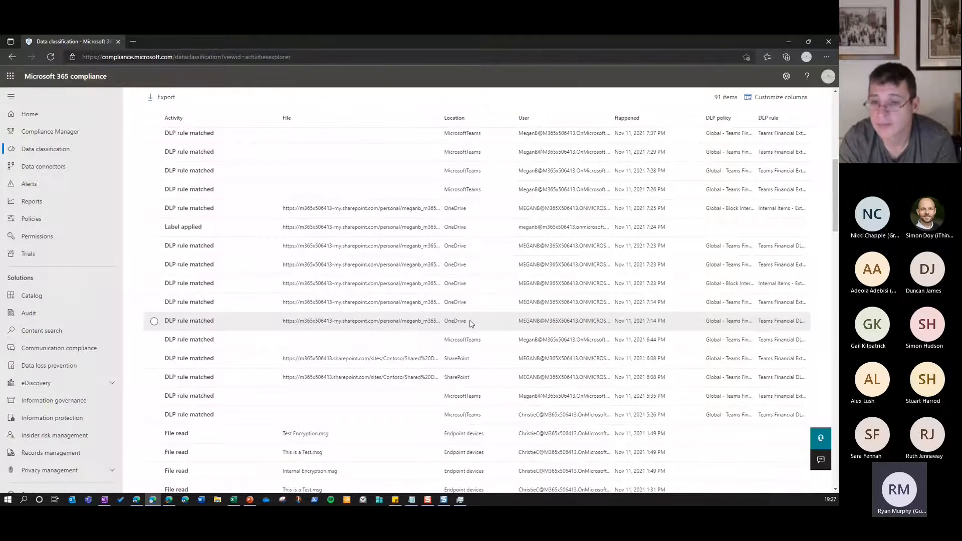
scroll(219, 430, down, 3)
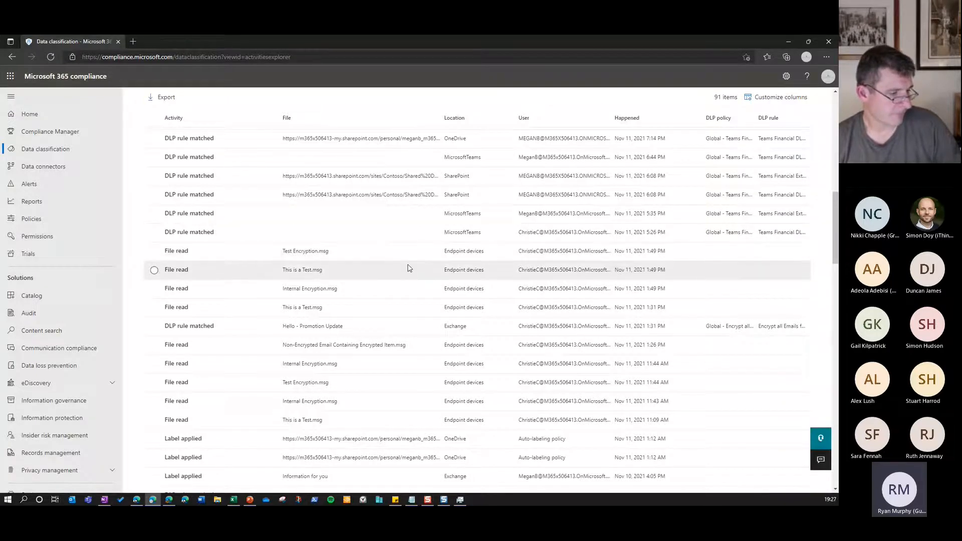
scroll(410, 269, down, 15)
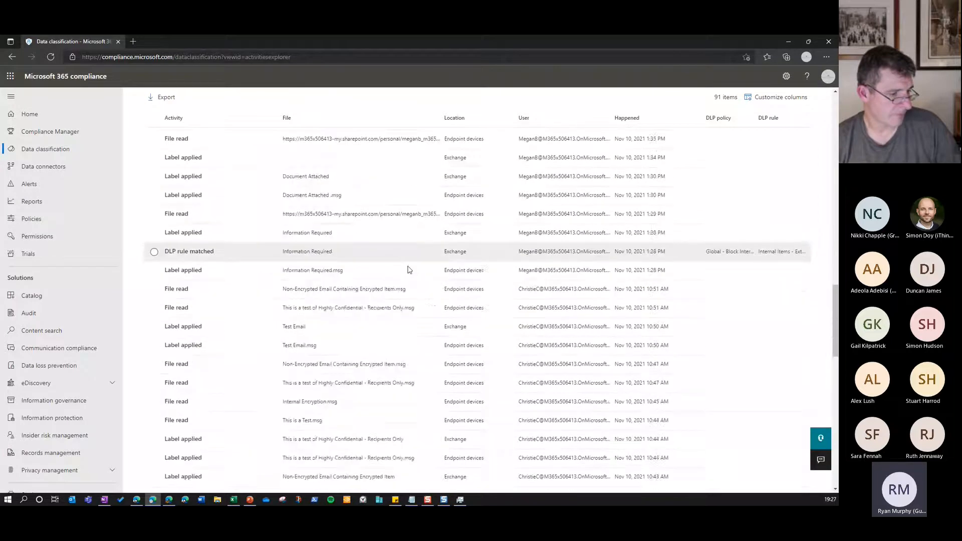
scroll(409, 269, up, 20)
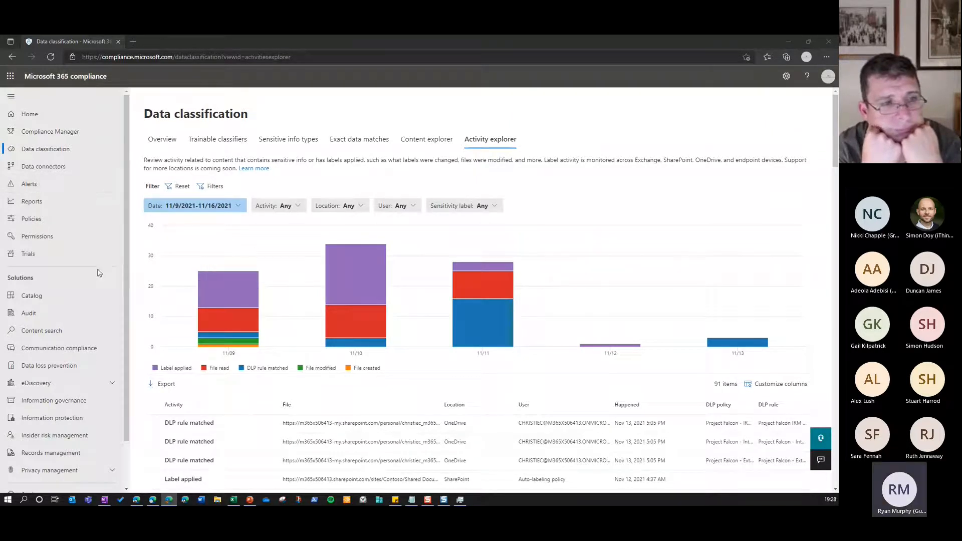
Open the Information protection sensitivity labels and expand the Confidential Labels and Highly Confidential Labels groups
click(75, 418)
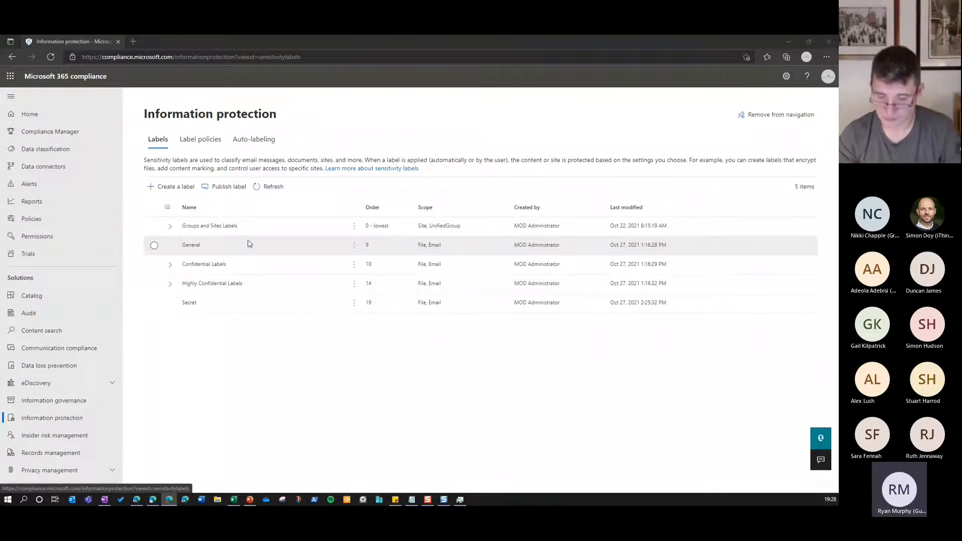
click(170, 265)
click(170, 343)
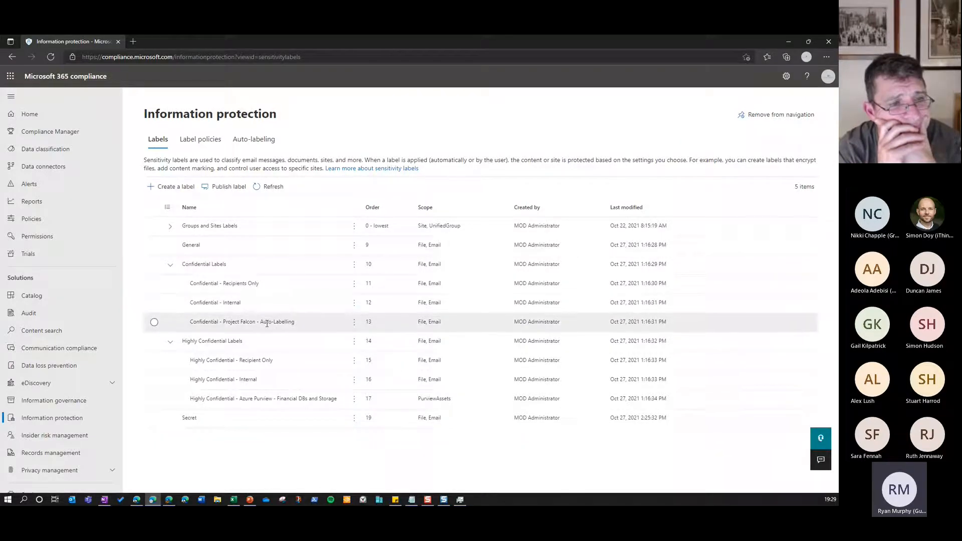
Open the Confidential - Recipients Only label for editing and go through its scope and protection settings to the Encryption page
click(236, 285)
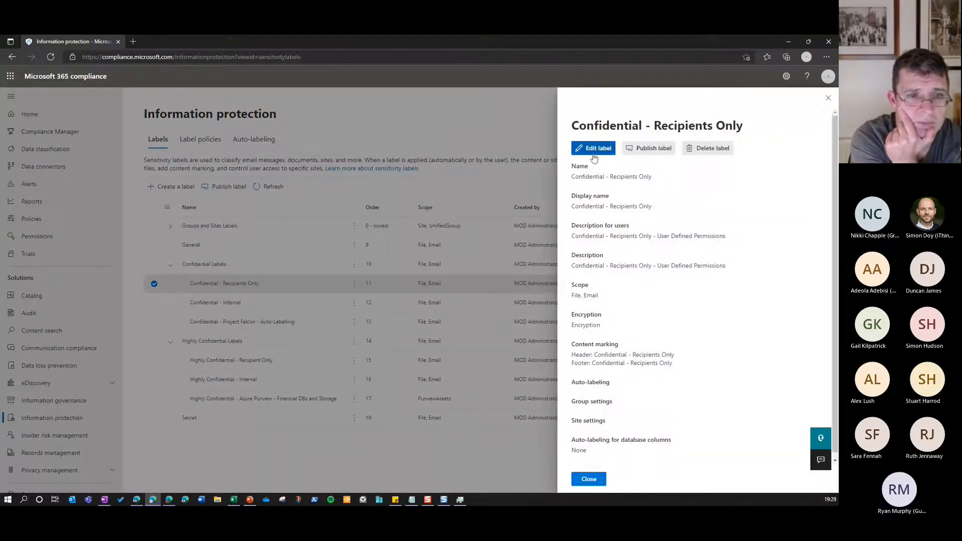
click(594, 156)
click(266, 480)
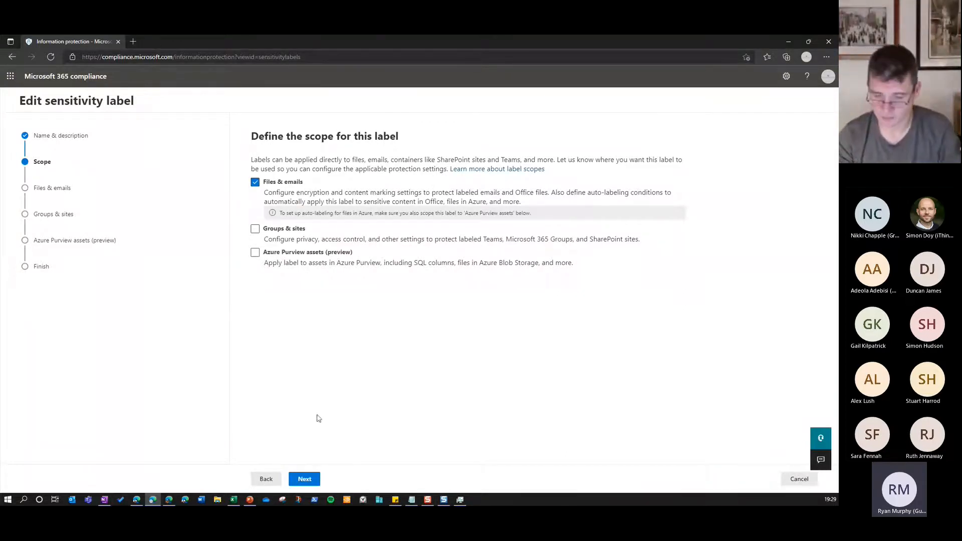
click(307, 480)
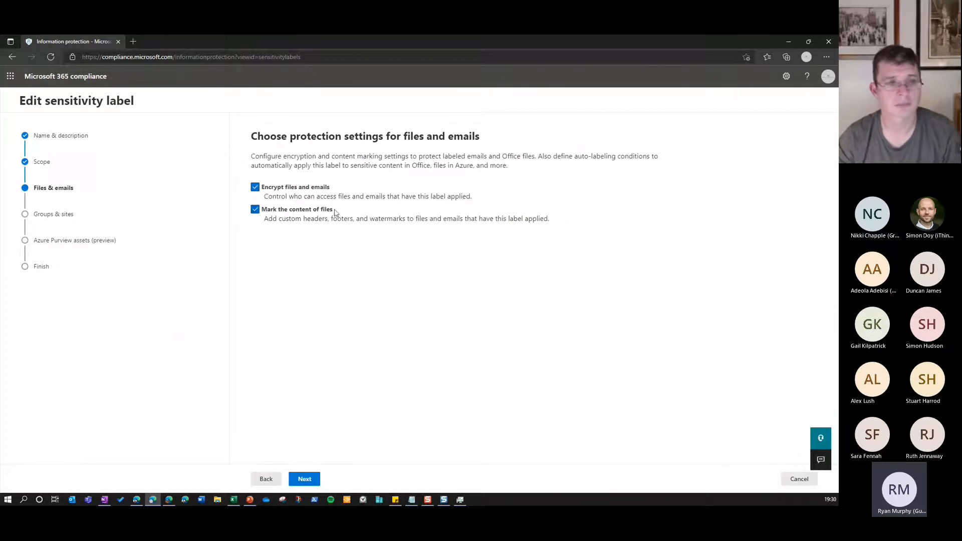
click(313, 482)
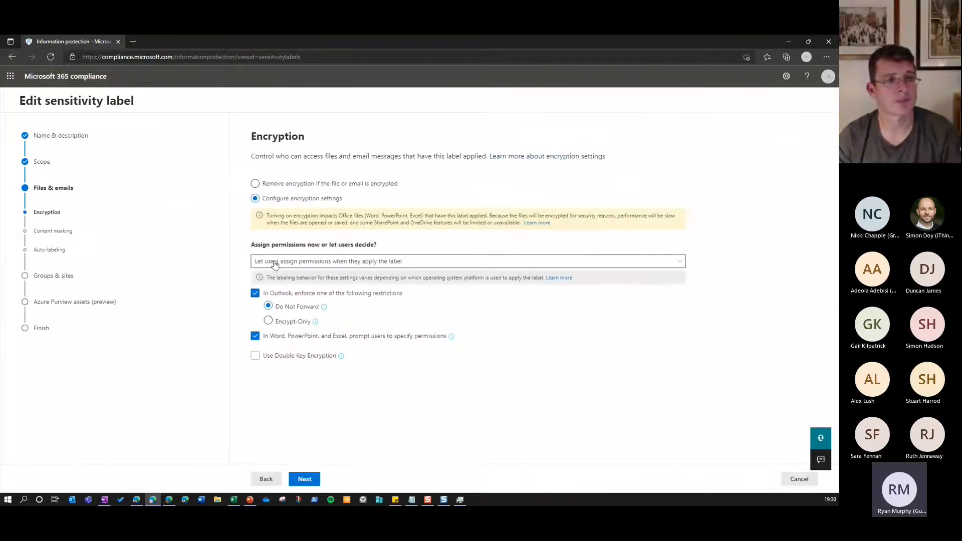
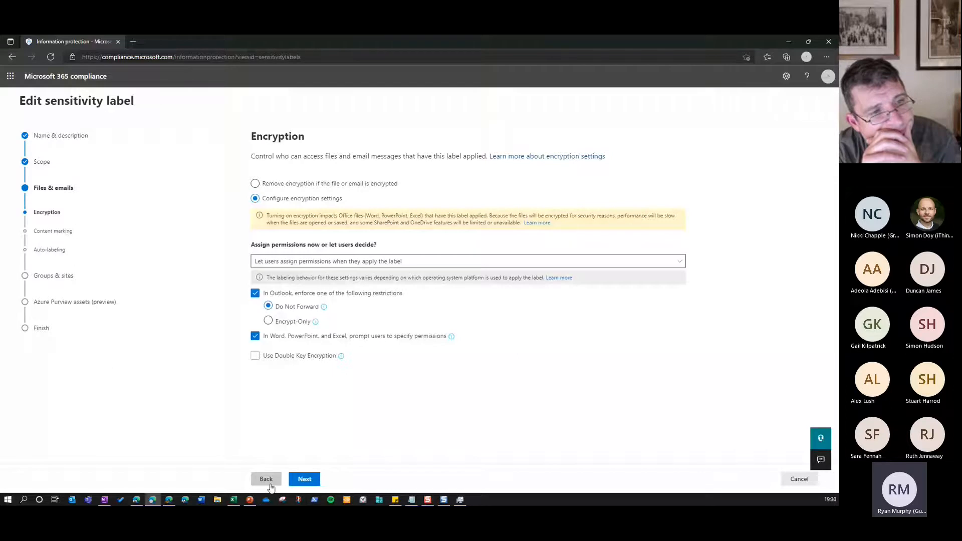
Go through the label's content marking, auto-labeling and groups and sites settings, and leave the label without saving
click(305, 480)
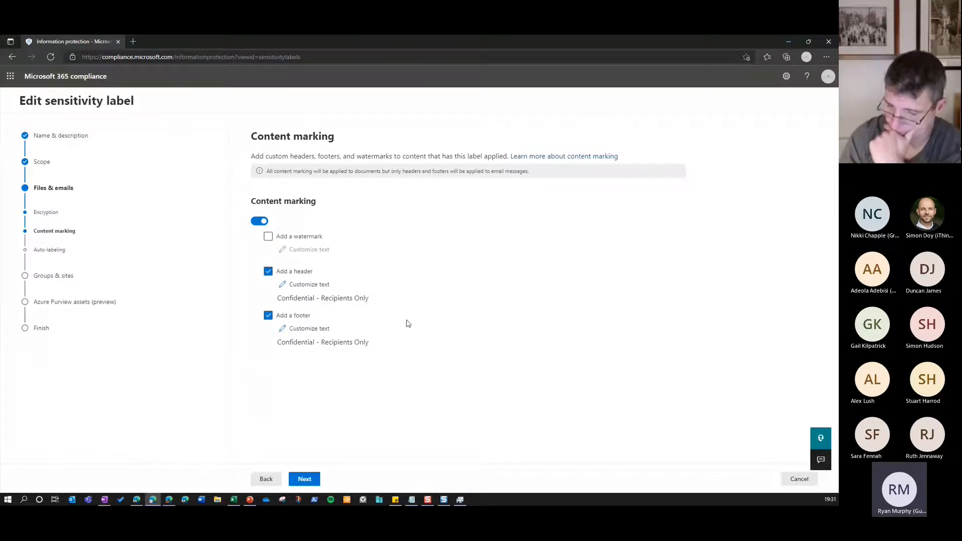
click(304, 480)
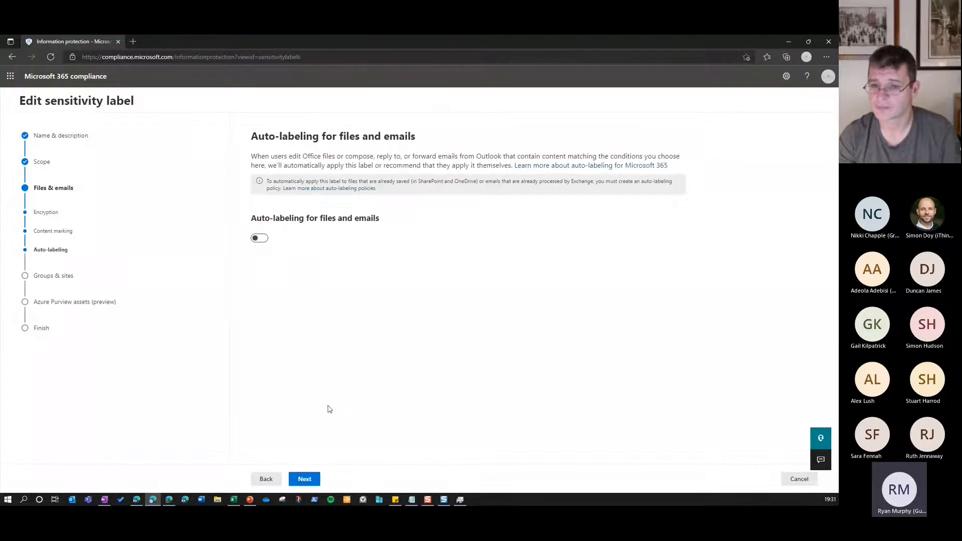
click(304, 479)
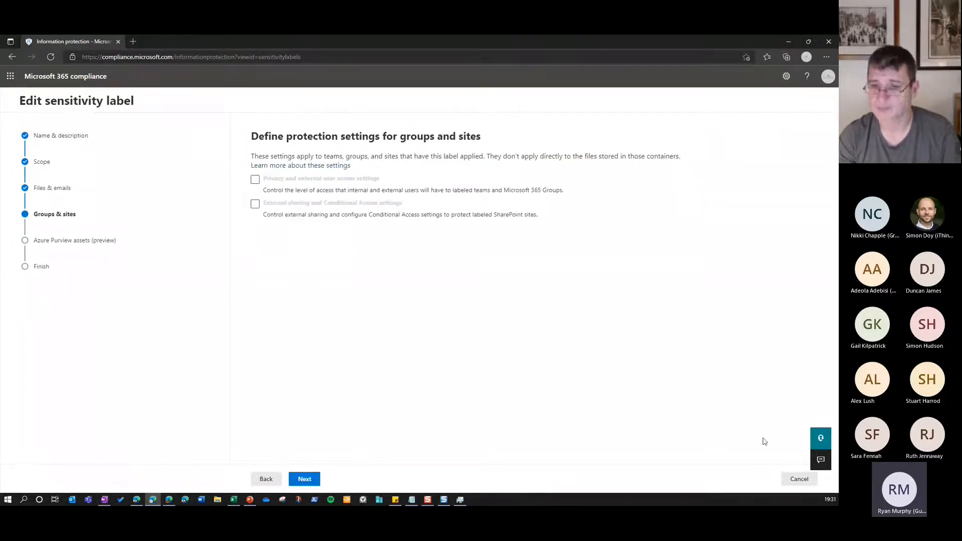
click(799, 480)
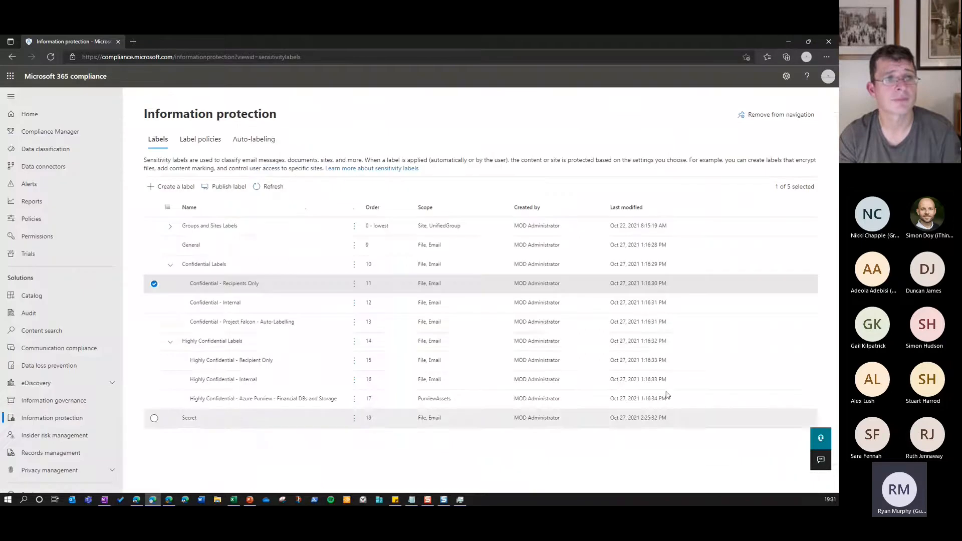
Open the Confidential - Internal label for editing, go to its encryption settings and view the choices for who assigns permissions
click(256, 308)
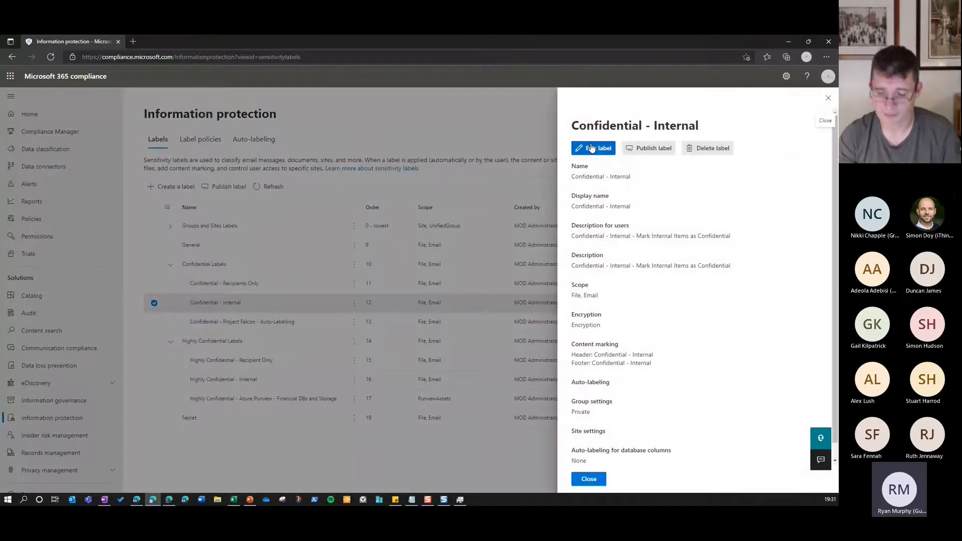
click(592, 148)
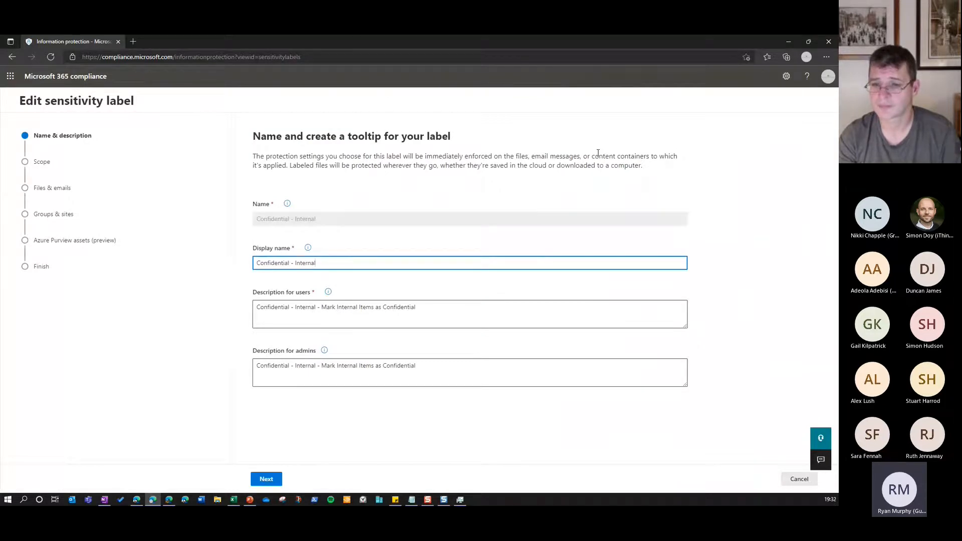
click(266, 480)
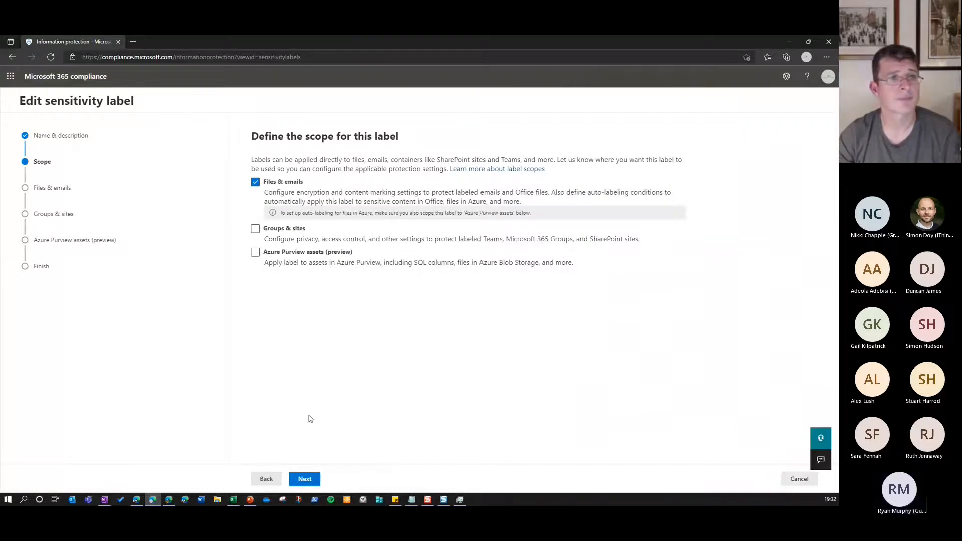
click(307, 482)
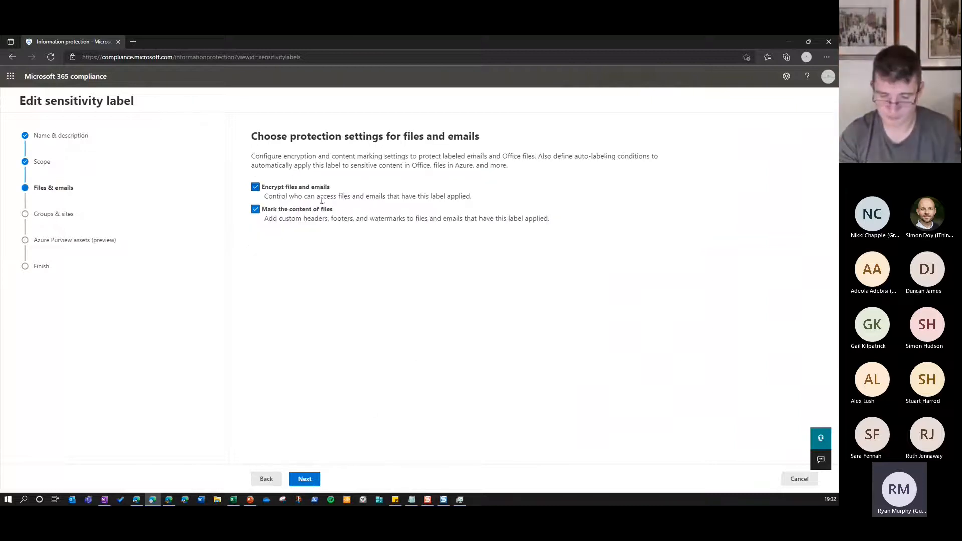
click(307, 481)
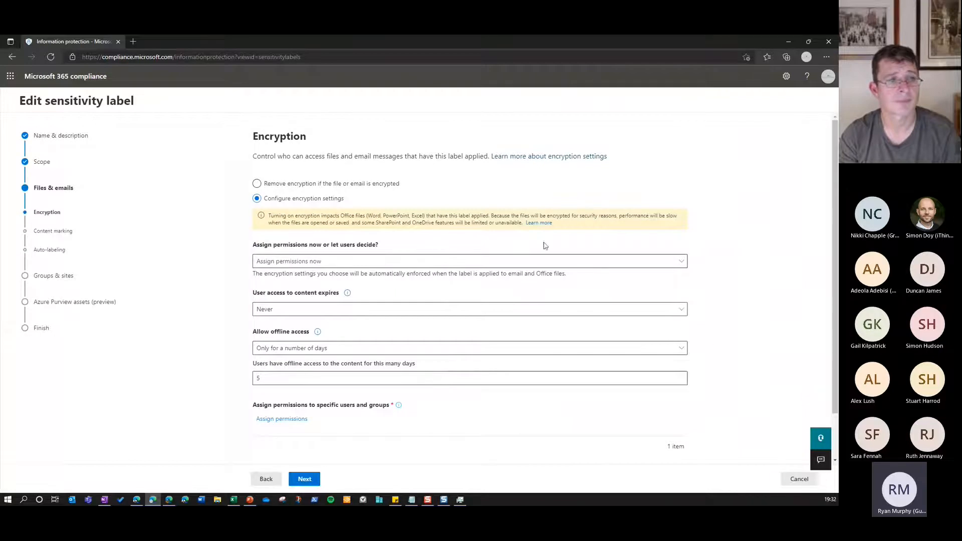
click(648, 262)
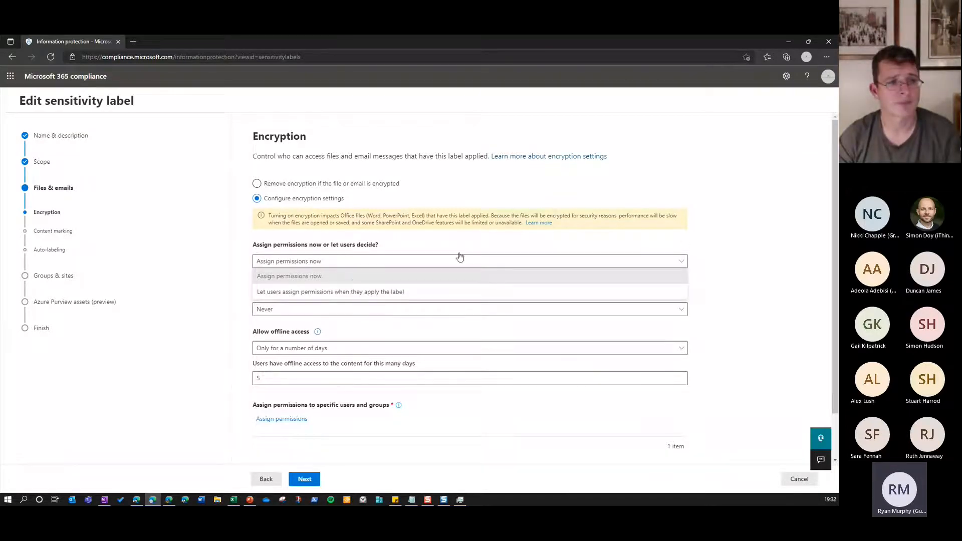
click(713, 243)
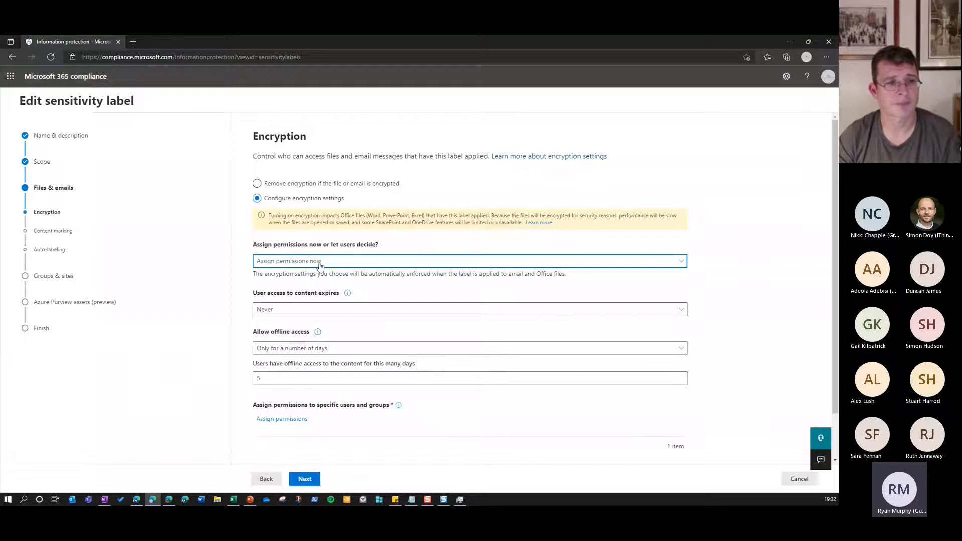
Open permission assignment, add all users and groups in the organization, and read the explanation of any authenticated users
click(295, 419)
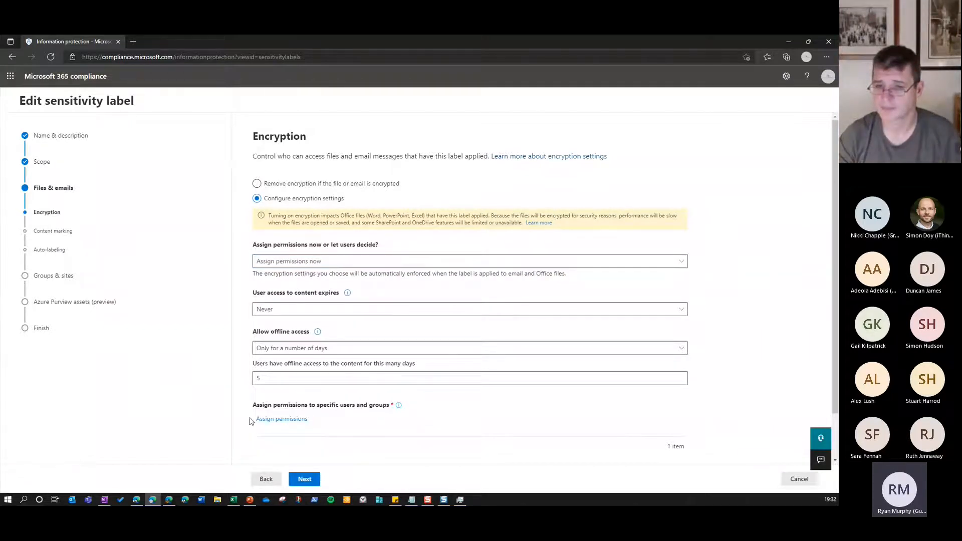
click(291, 422)
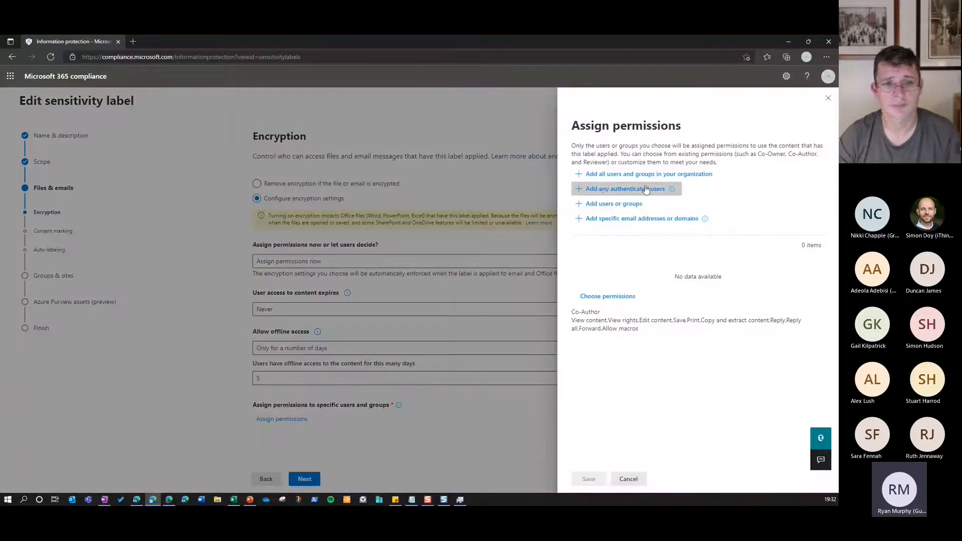
click(716, 180)
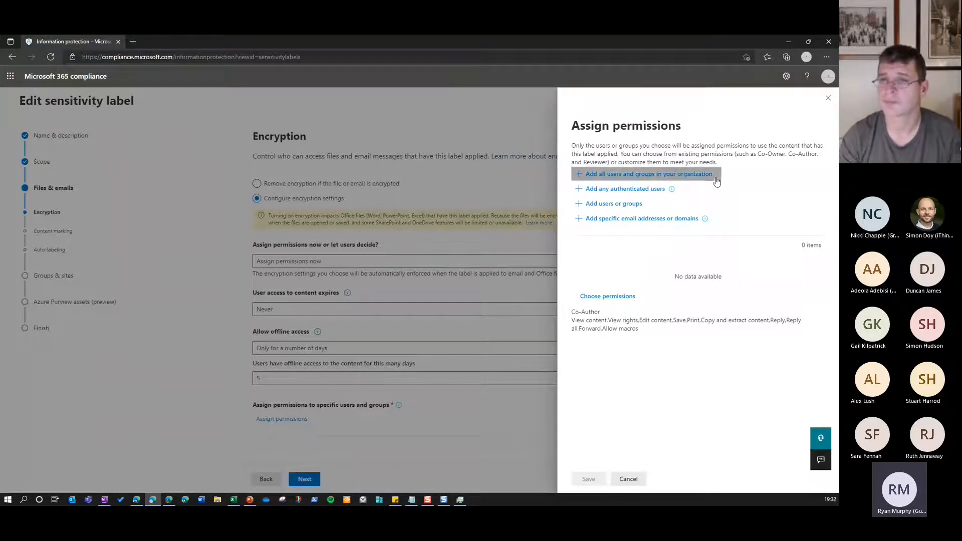
drag(605, 266, 649, 269)
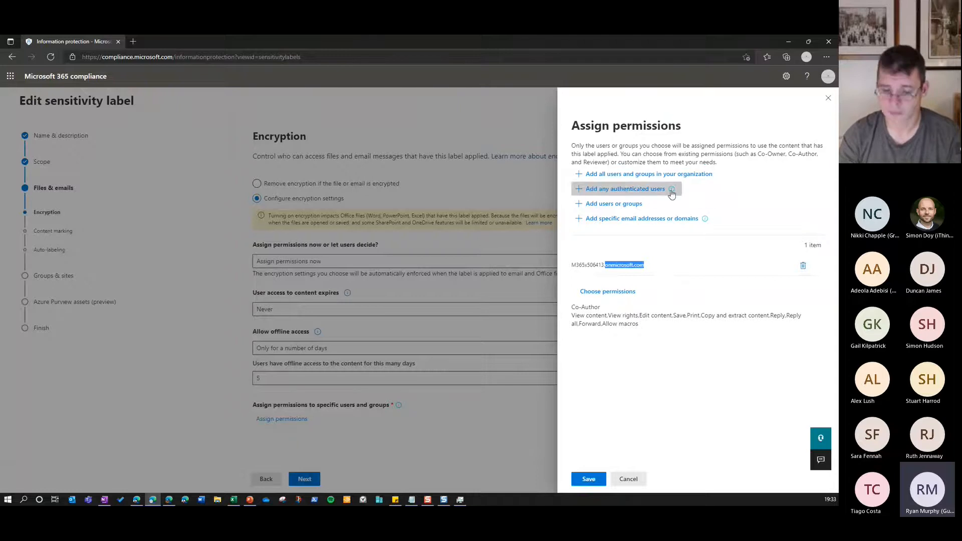
mouse_move(673, 191)
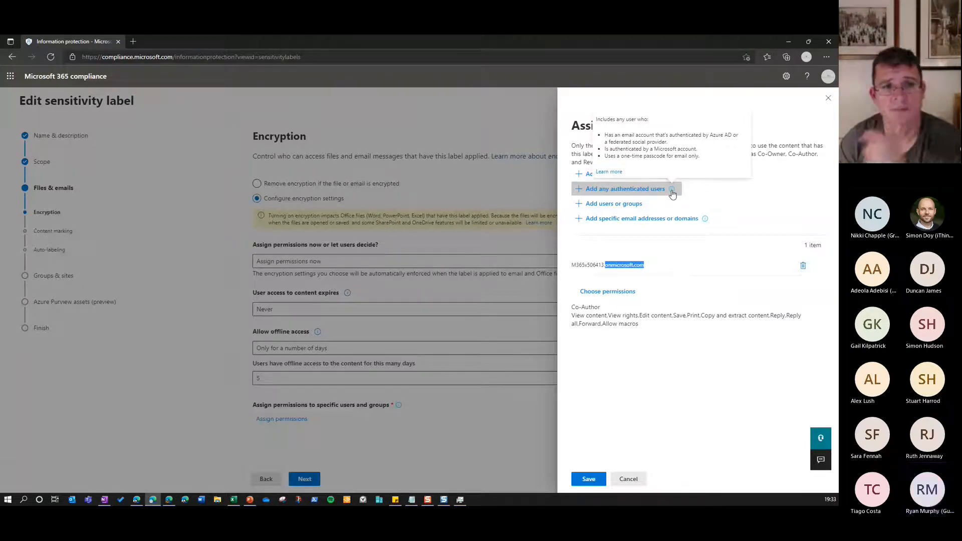
click(752, 199)
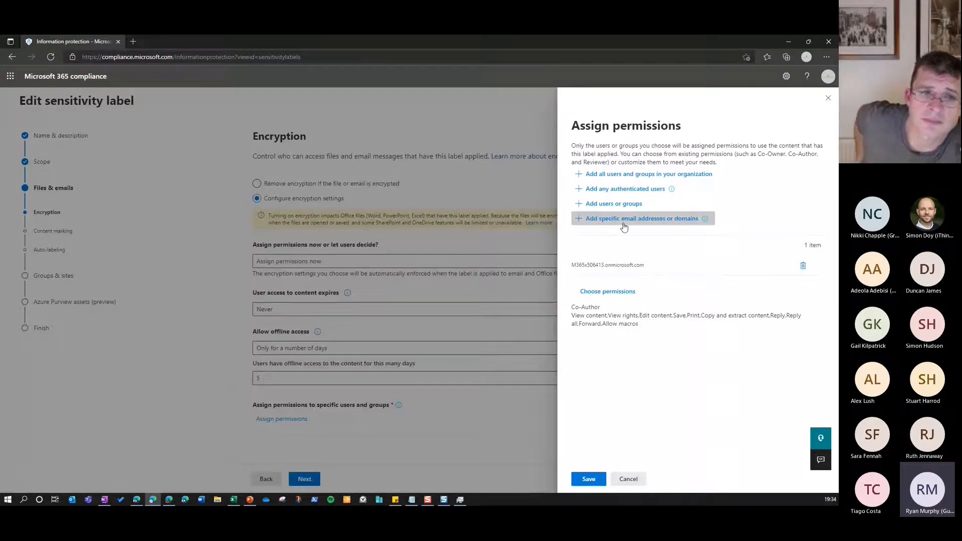
Show the entry field for specific email addresses or domains and leave the permission assignment without saving
click(655, 222)
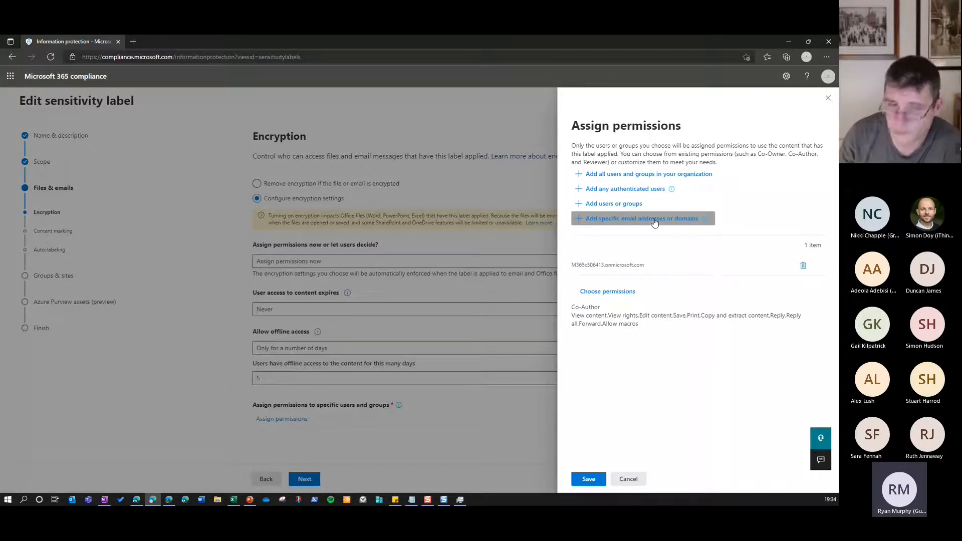
click(692, 234)
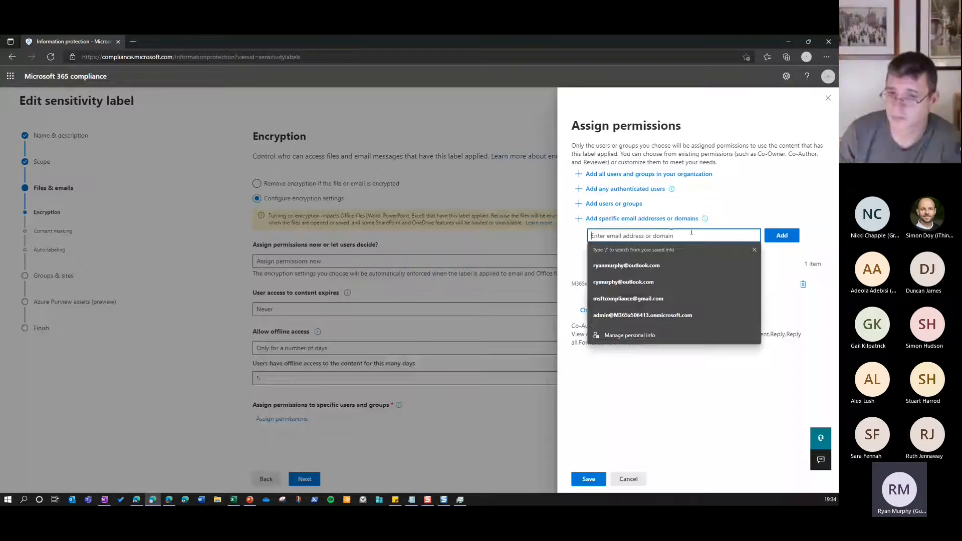
click(702, 221)
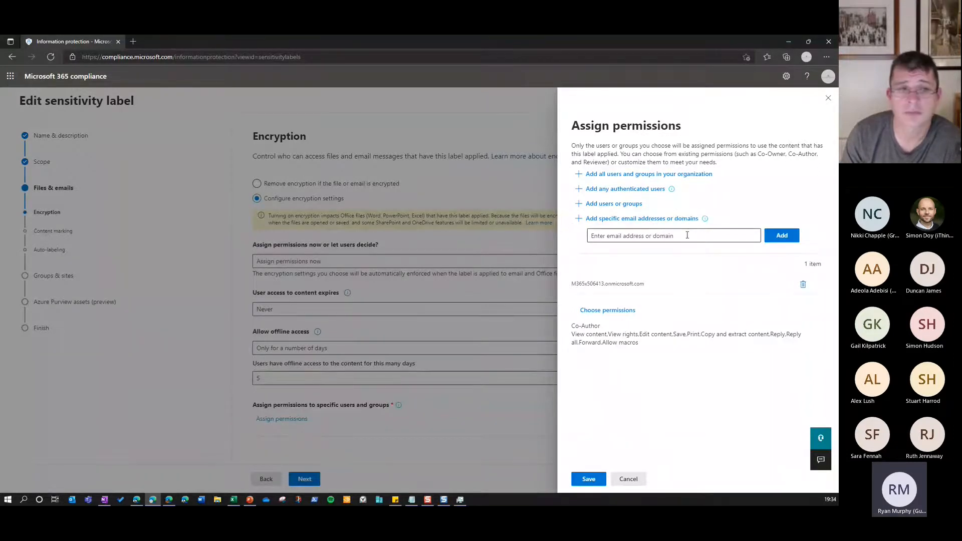
click(625, 478)
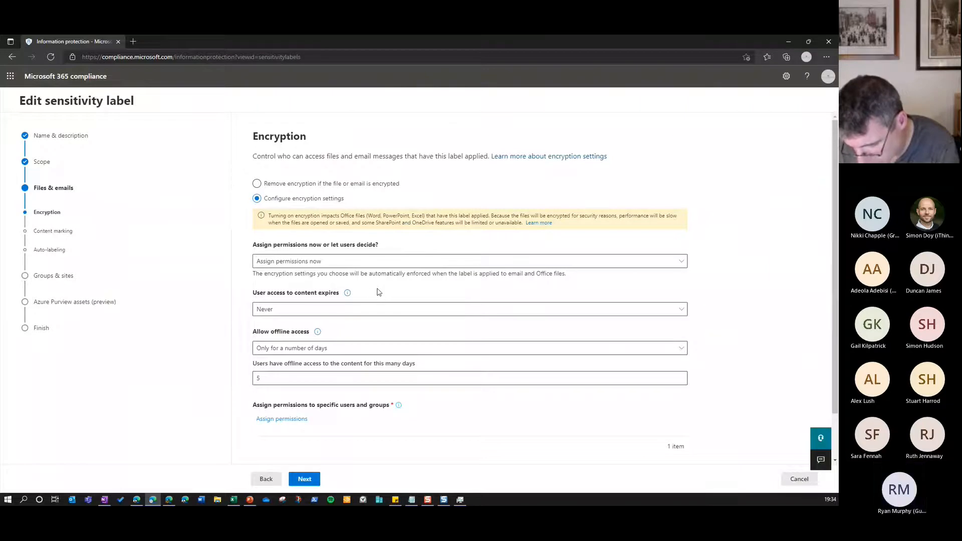
View the content access expiry options, go through content marking and auto-labeling, and leave the Confidential - Internal label without saving
click(321, 310)
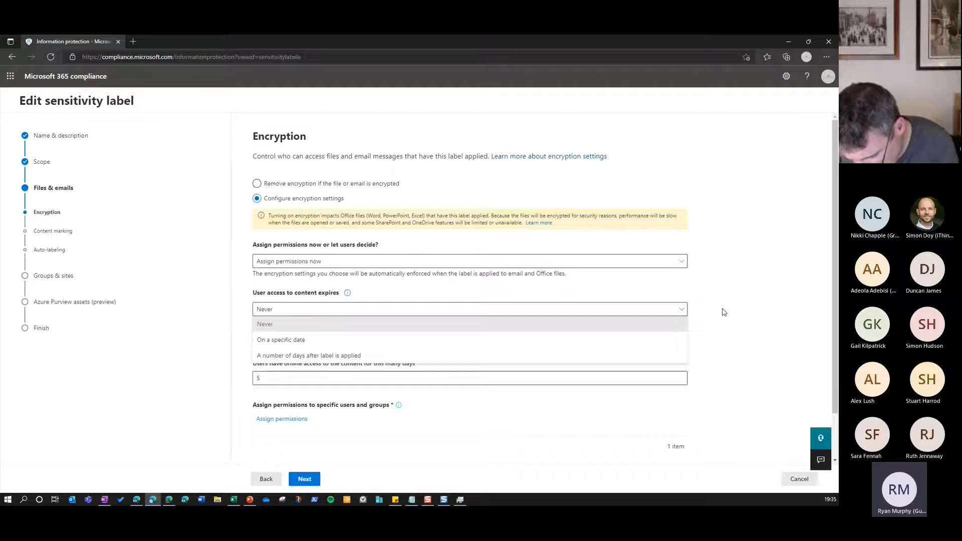
click(669, 311)
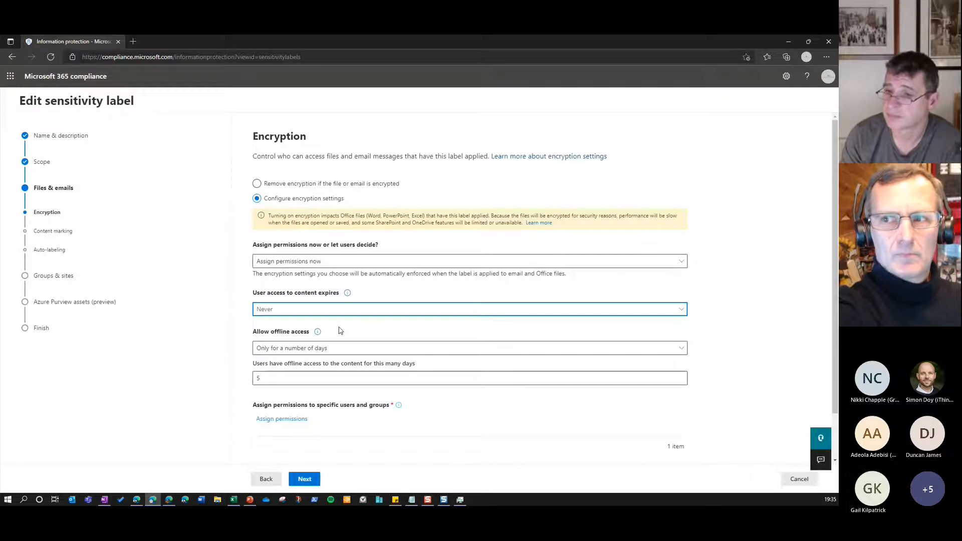
scroll(352, 339, down, 1)
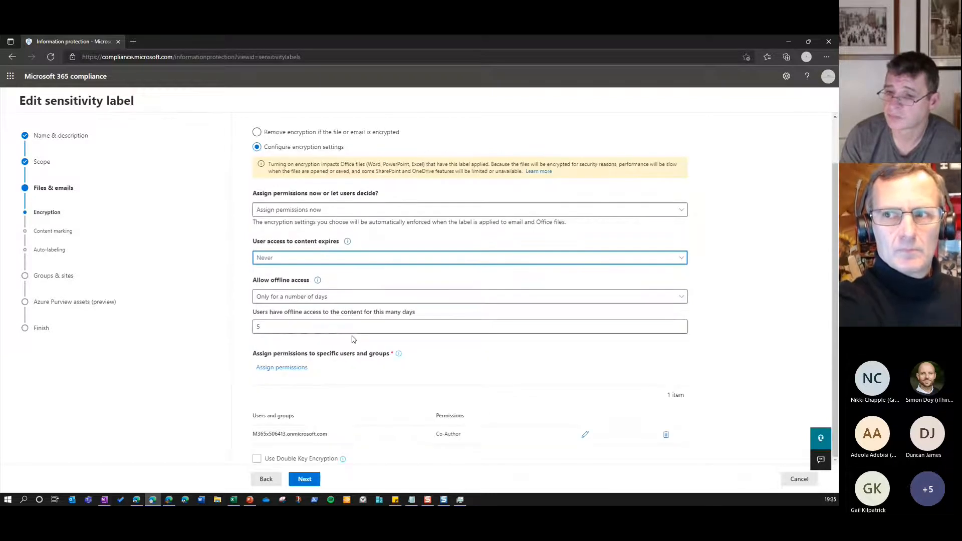
click(304, 479)
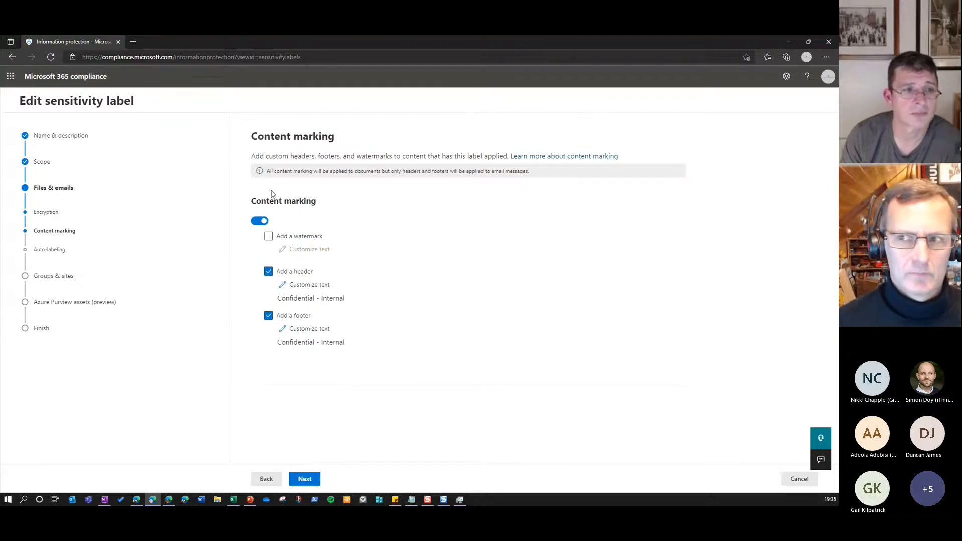
click(304, 479)
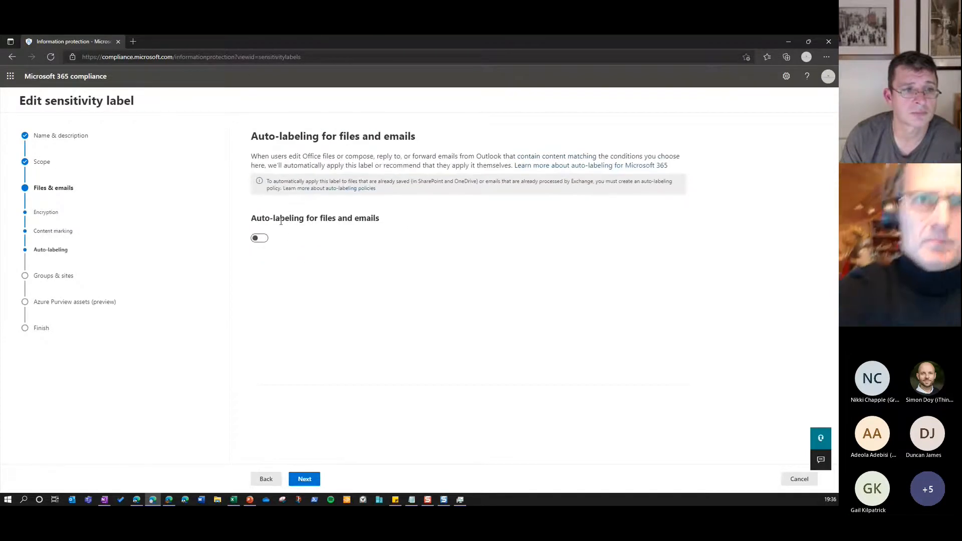
click(794, 476)
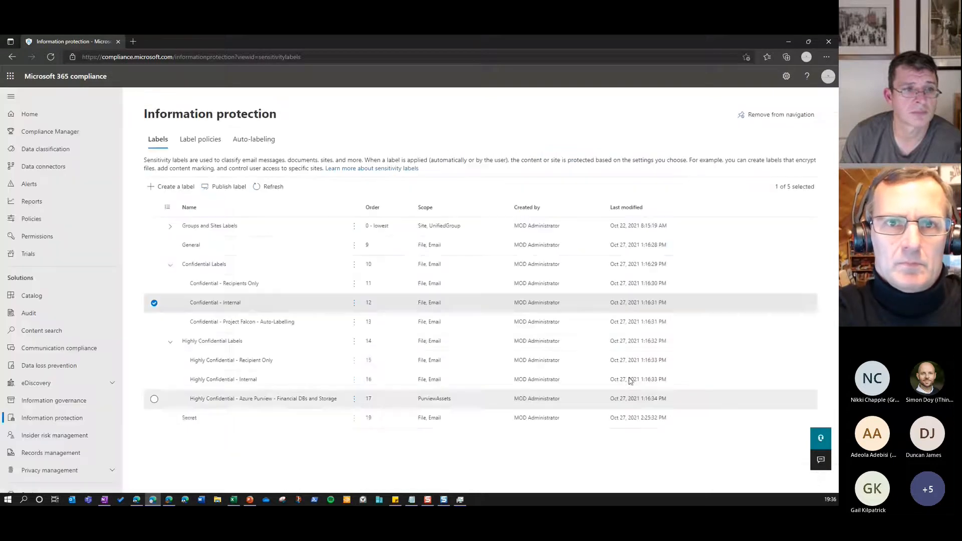
Open the Confidential - Project Falcon - Auto-Labelling label for editing and go through its settings to the auto-labeling page
click(268, 330)
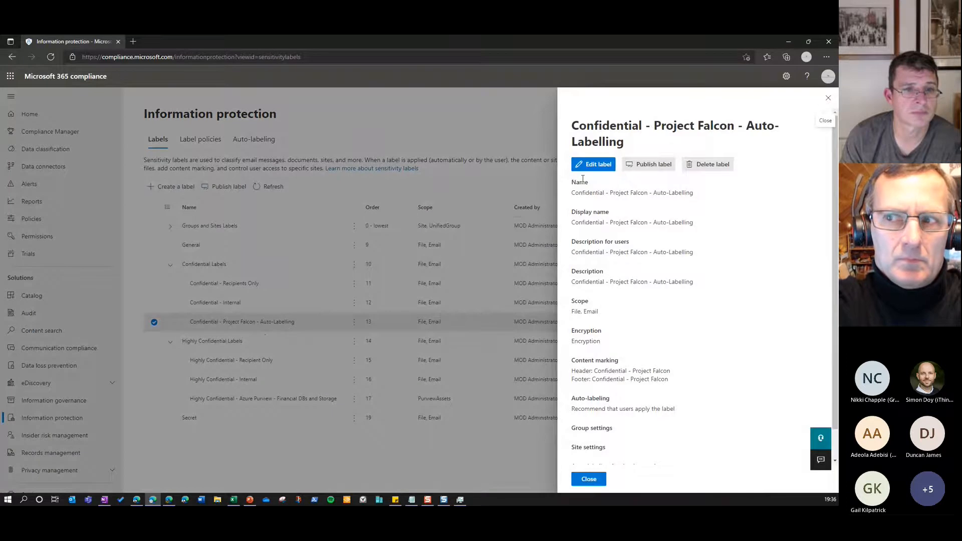
click(602, 162)
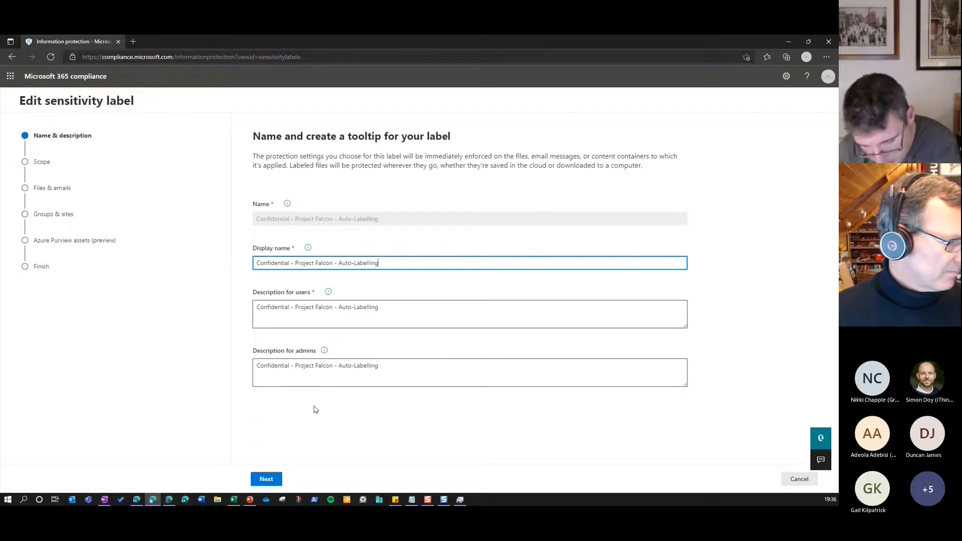
click(266, 479)
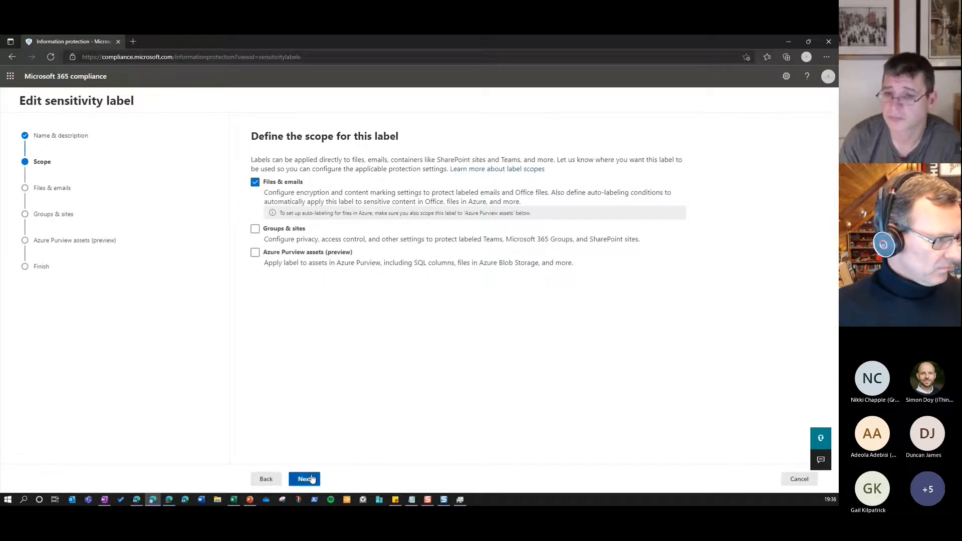
click(311, 480)
click(305, 479)
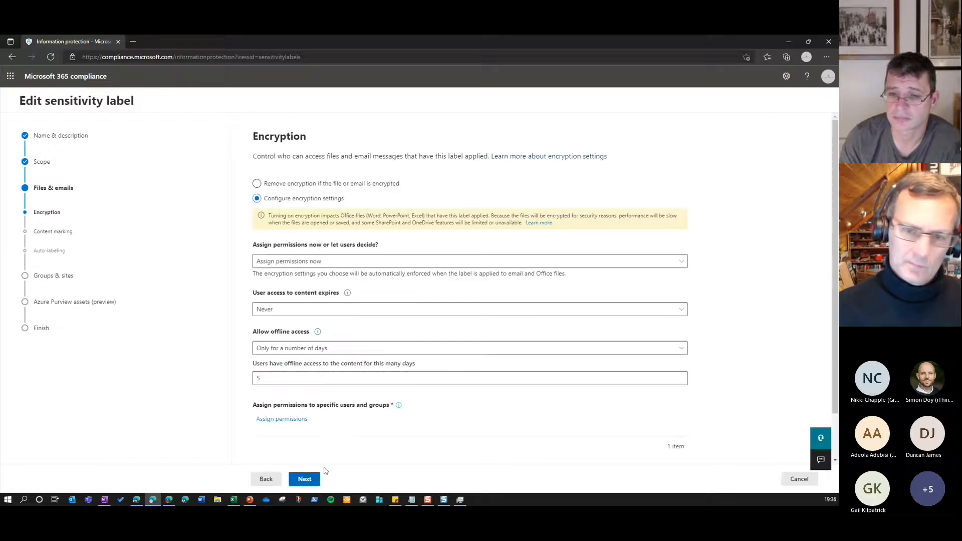
click(314, 485)
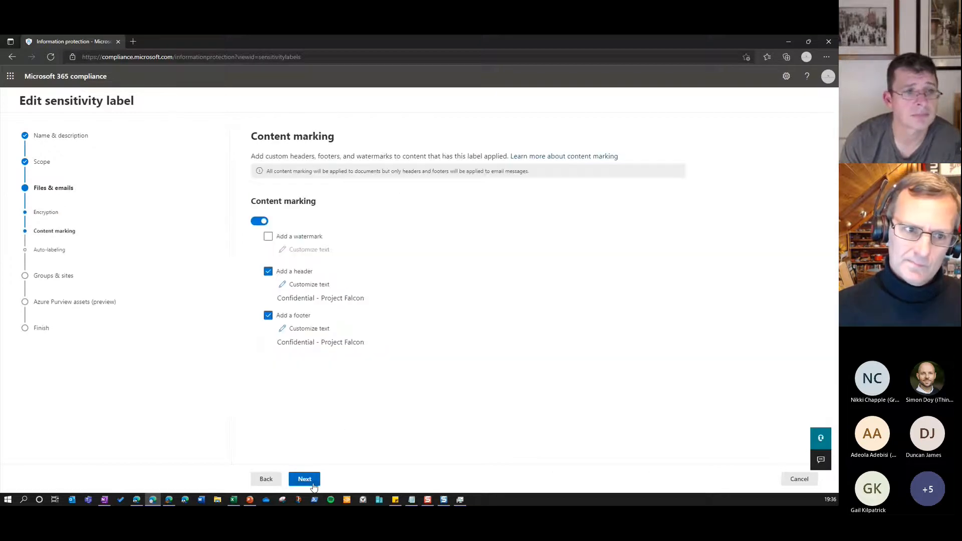
click(314, 485)
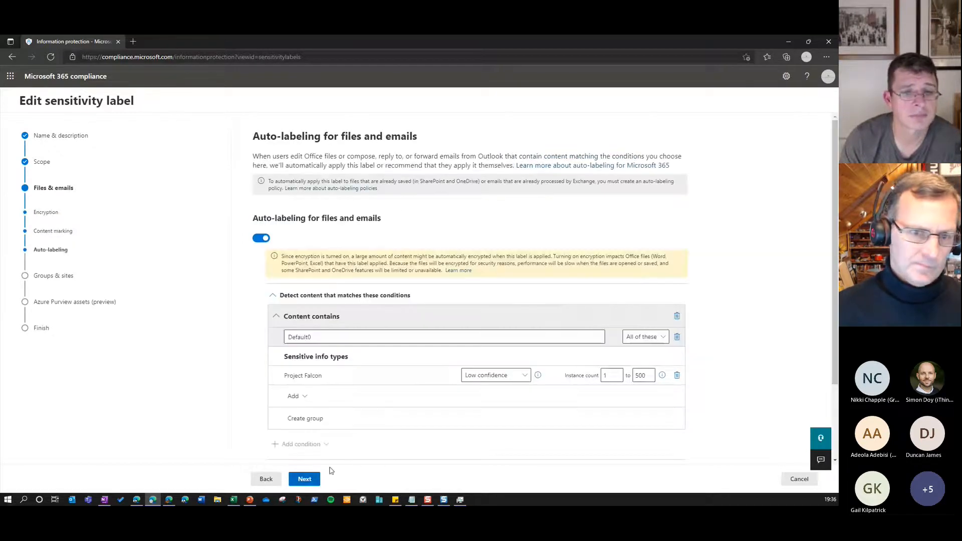
Examine the auto-labeling conditions and user recommendation for Project Falcon content, and show what can be added to the condition
scroll(708, 319, down, 2)
scroll(709, 319, down, 1)
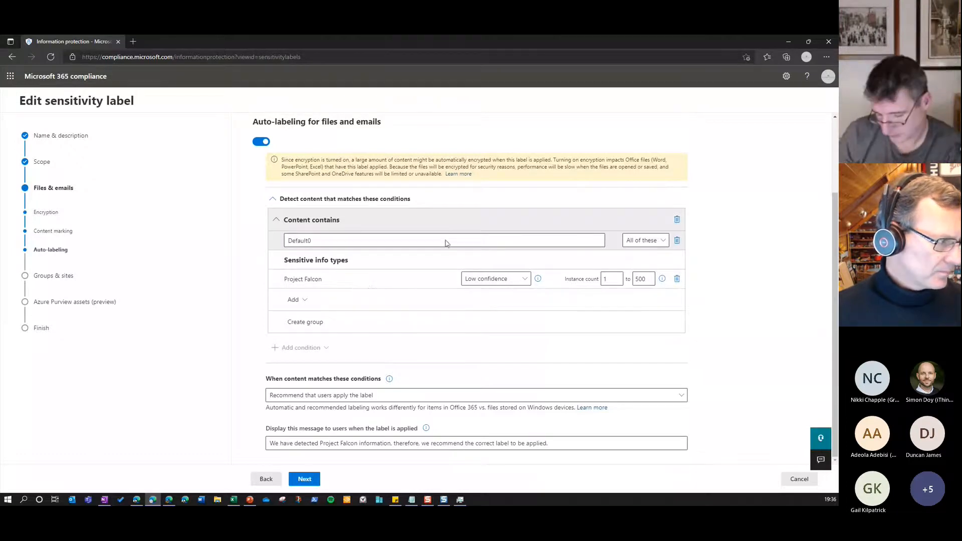
click(304, 302)
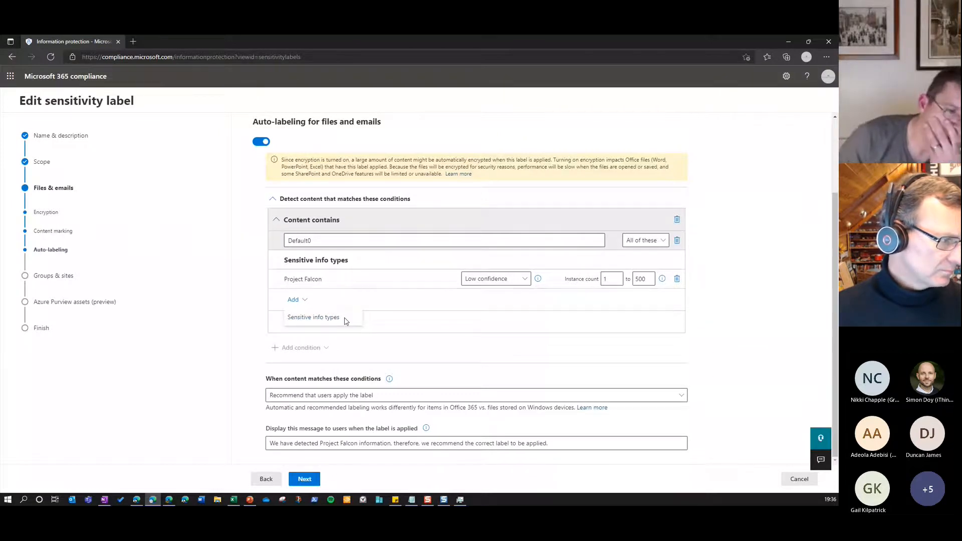
Close the list of additional condition types and highlight the Project Falcon sensitive info type in the auto-labeling condition
click(401, 304)
drag(322, 279, 285, 287)
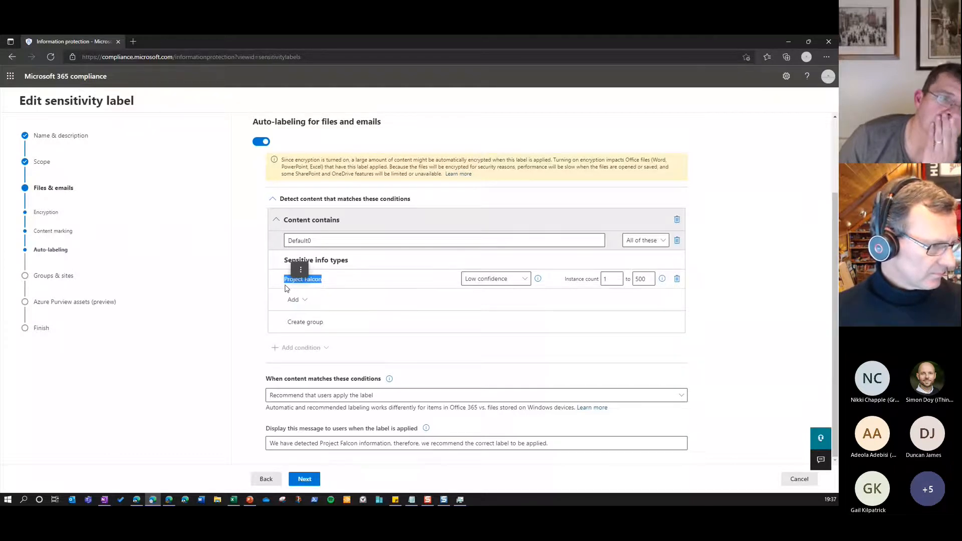
click(416, 358)
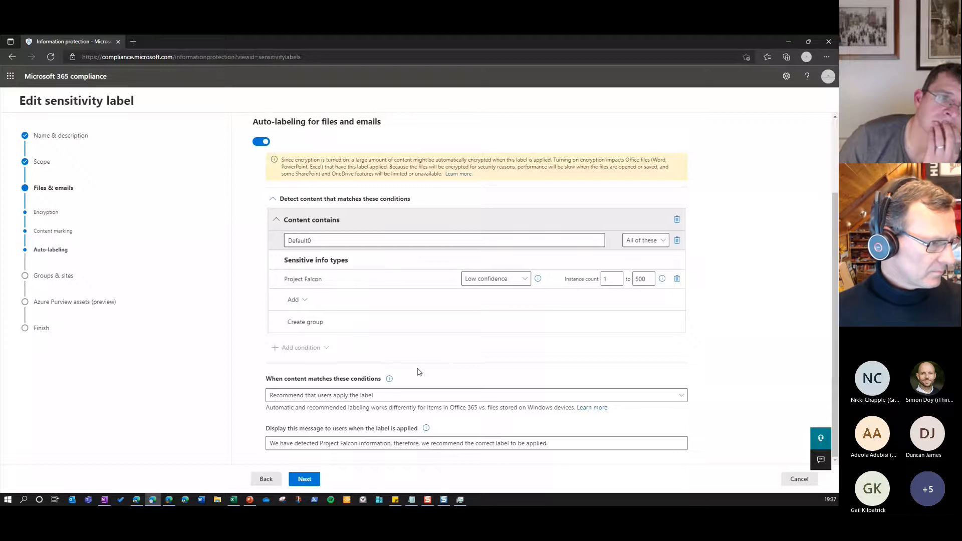
Try the "Automatically apply the label" option for matching content and return to "Recommend that users apply the label"
click(355, 396)
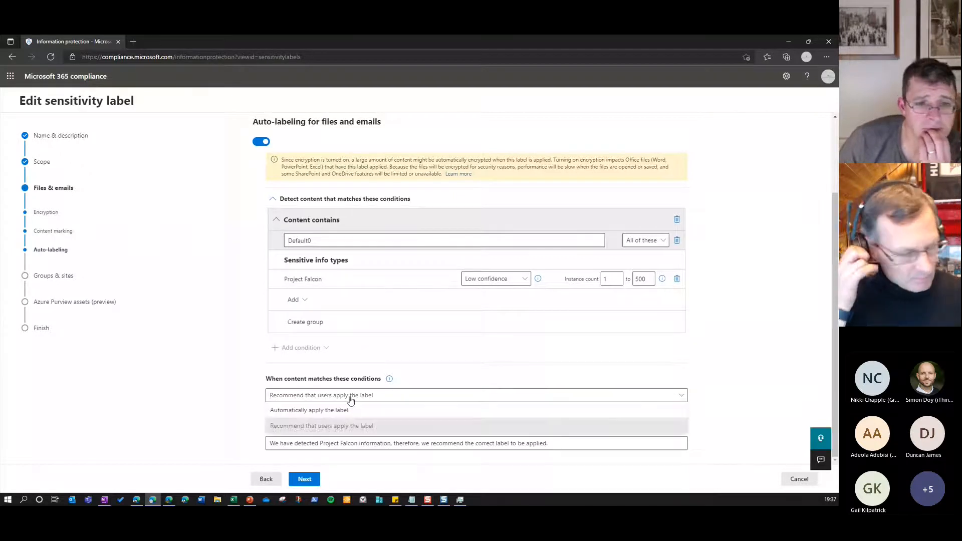
click(323, 412)
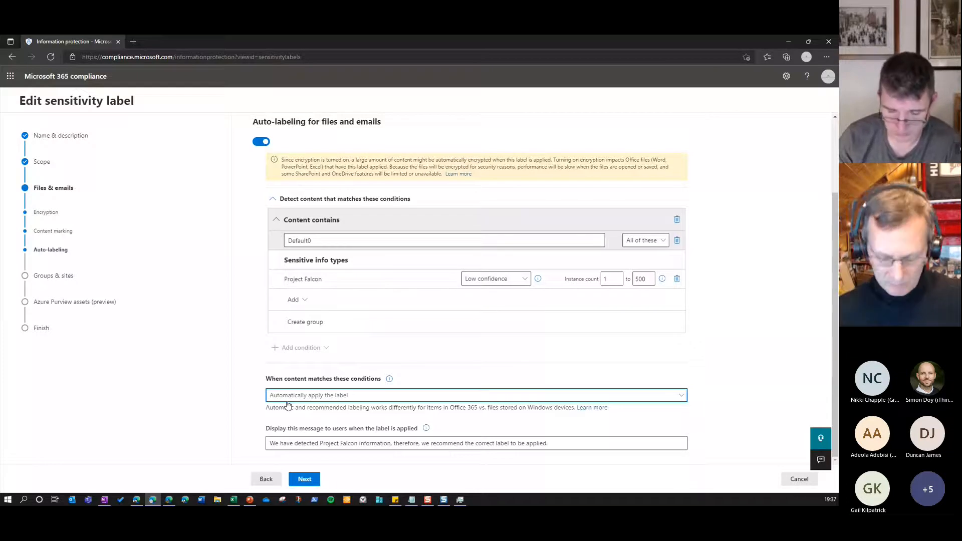
click(373, 399)
click(340, 429)
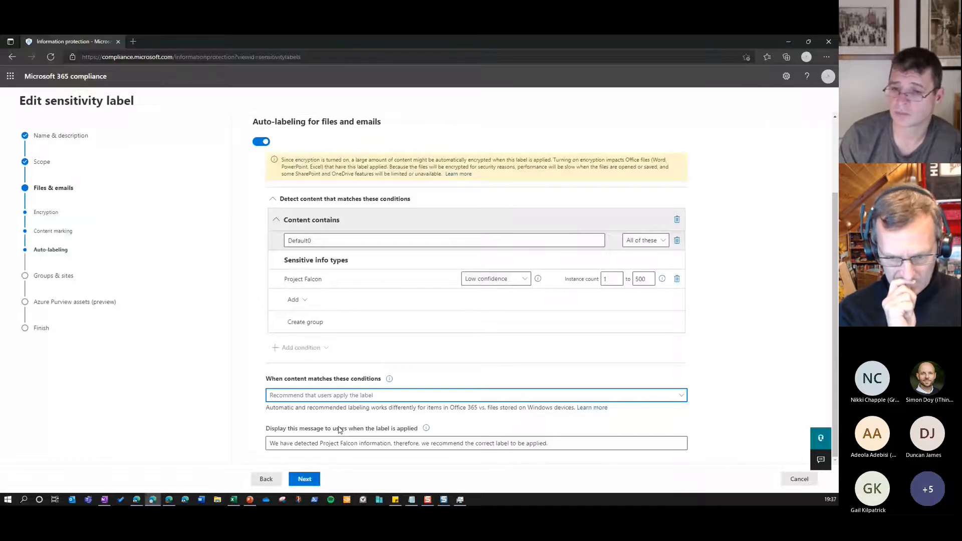
click(564, 395)
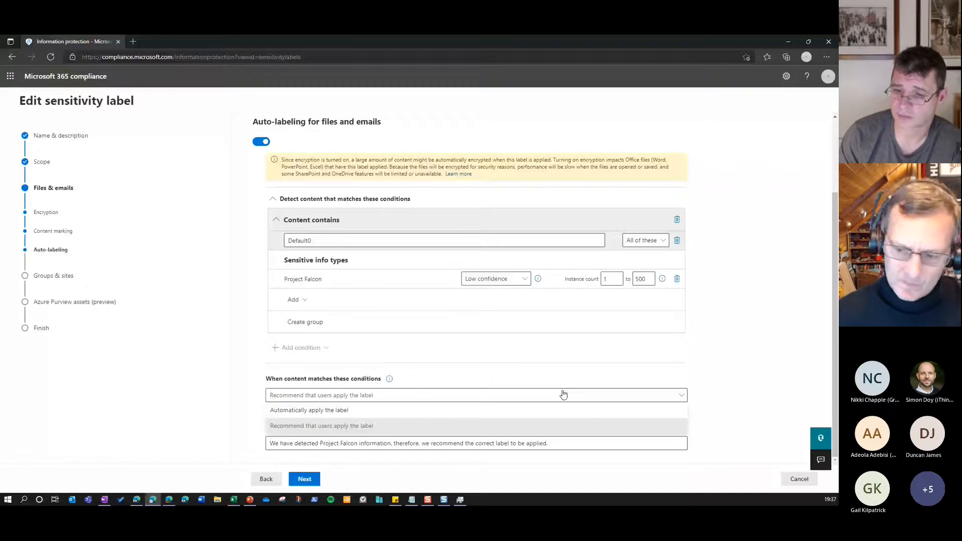
click(564, 395)
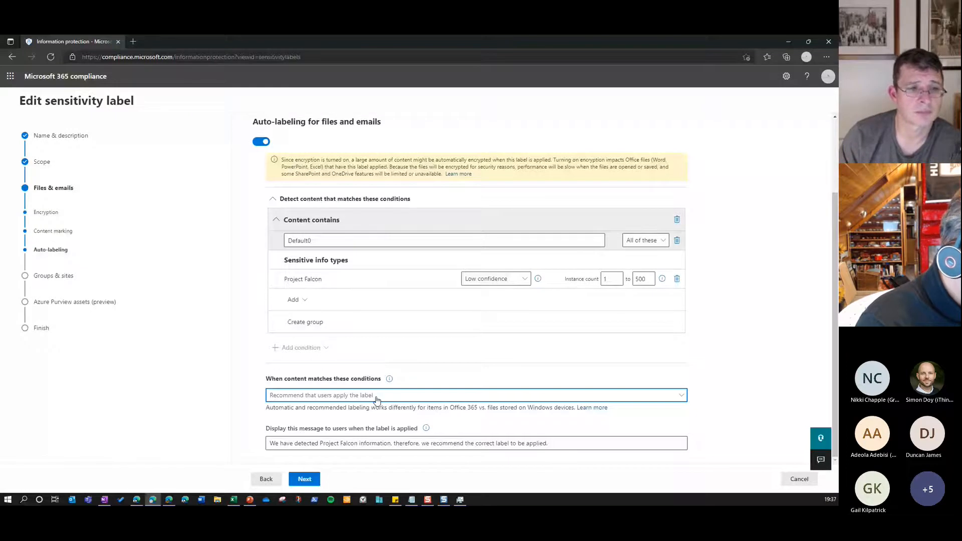
Examine the message displayed to users when the Project Falcon label is recommended, and leave the label without saving
click(565, 439)
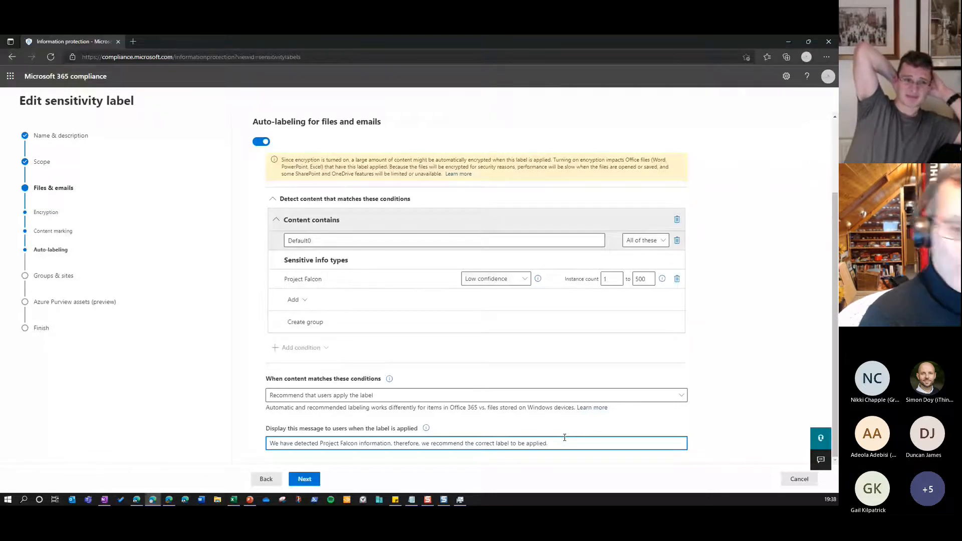
drag(425, 443, 512, 443)
click(546, 443)
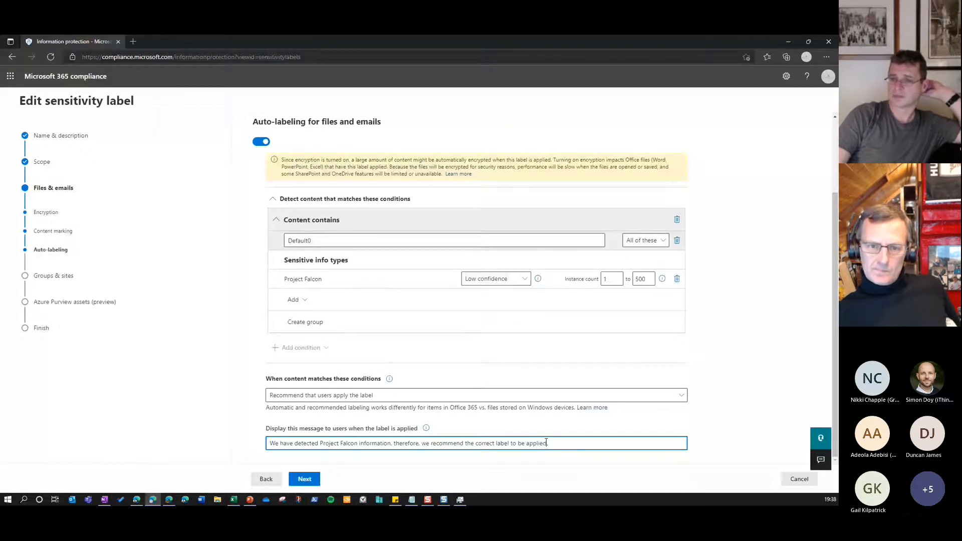
click(800, 479)
Collapse the confidential label groups in the label list, and expand the sublabels of Confidential Labels and Groups and Sites Labels
click(169, 500)
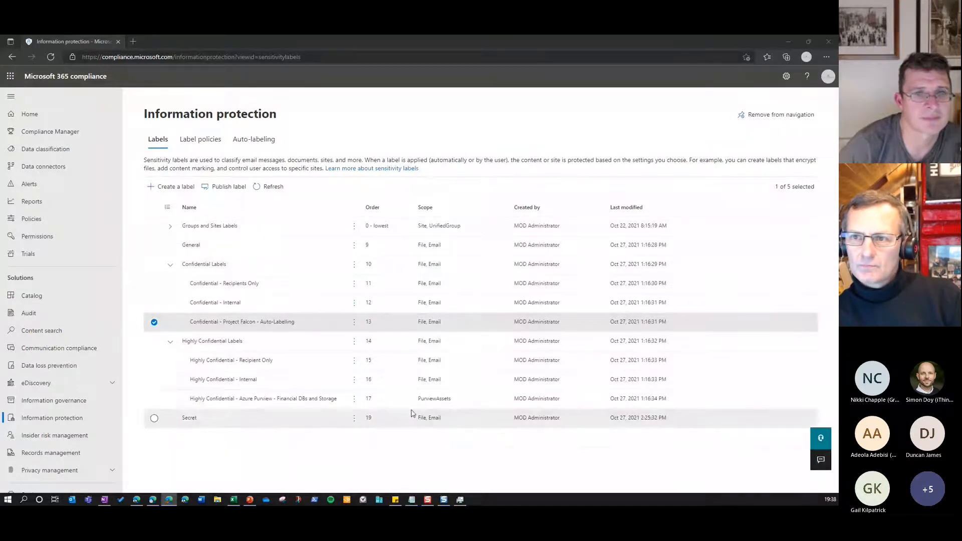
click(170, 266)
click(171, 285)
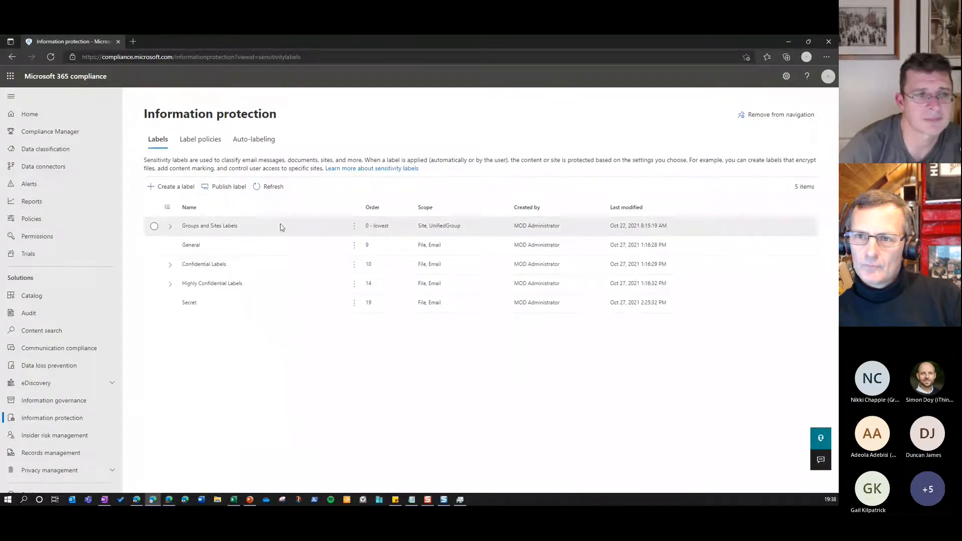
click(171, 265)
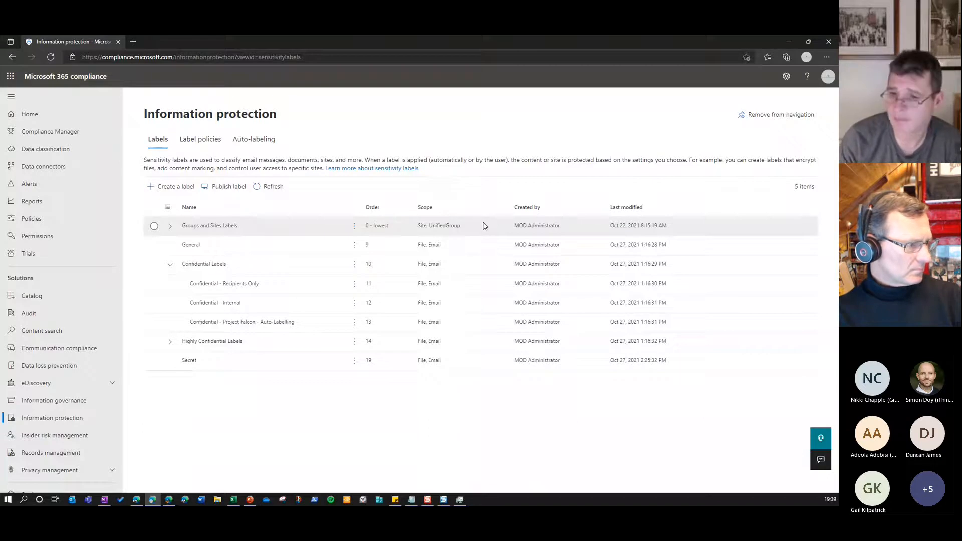
click(170, 227)
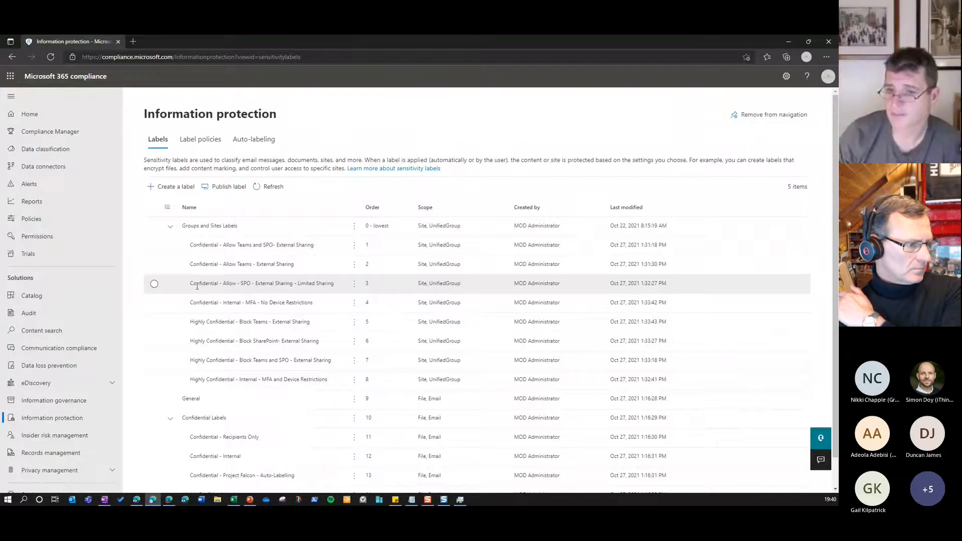
Open the Confidential - Allow - SPO - External Sharing - Limited Sharing label for editing and go through its scope to the groups and sites settings
click(226, 285)
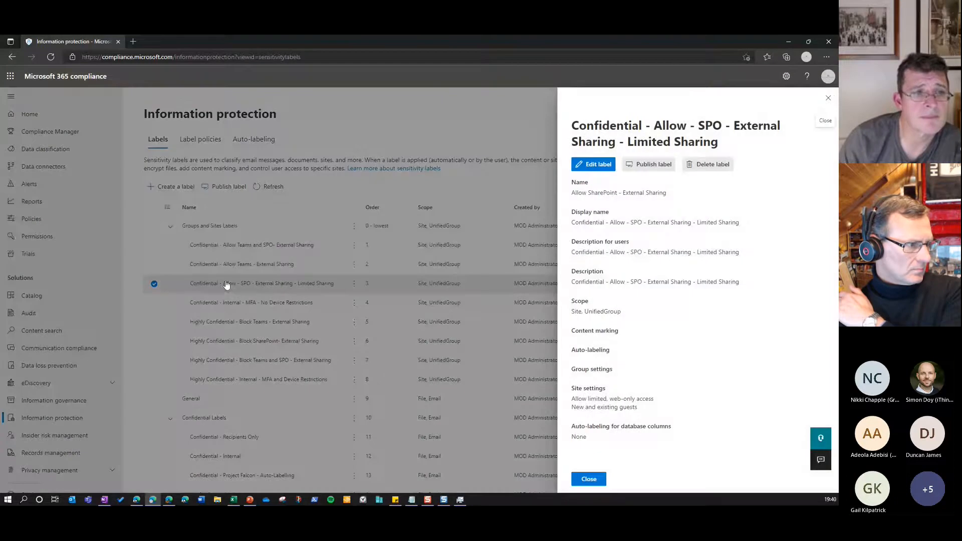
click(581, 170)
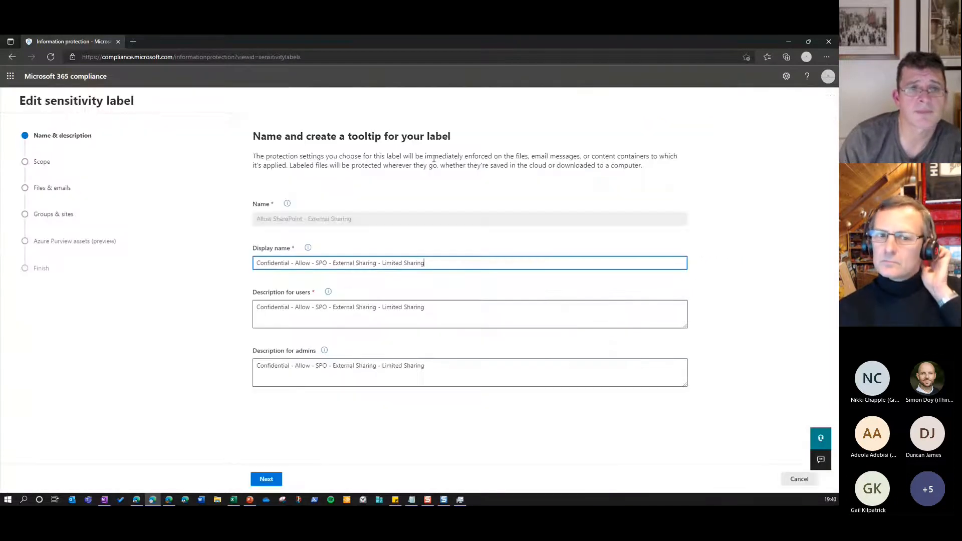
click(277, 480)
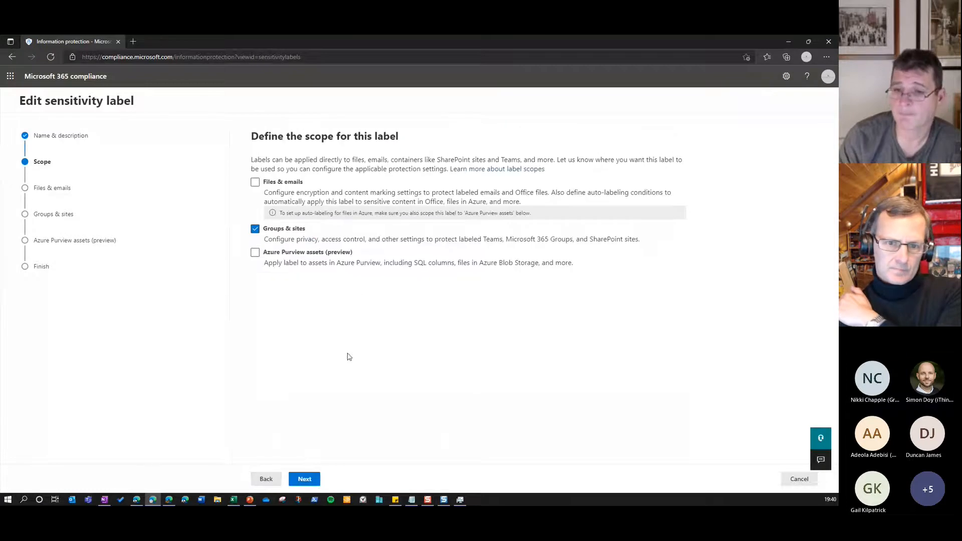
click(281, 230)
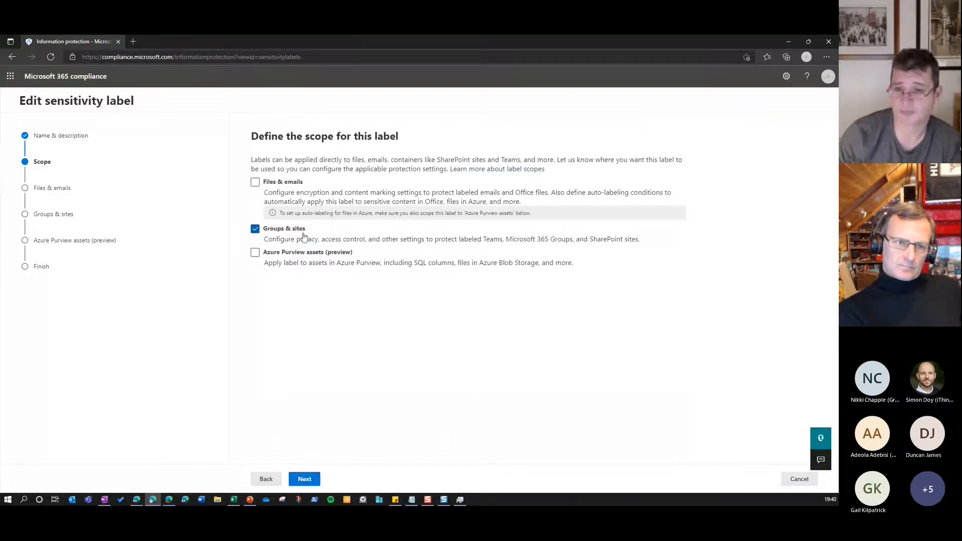
click(306, 480)
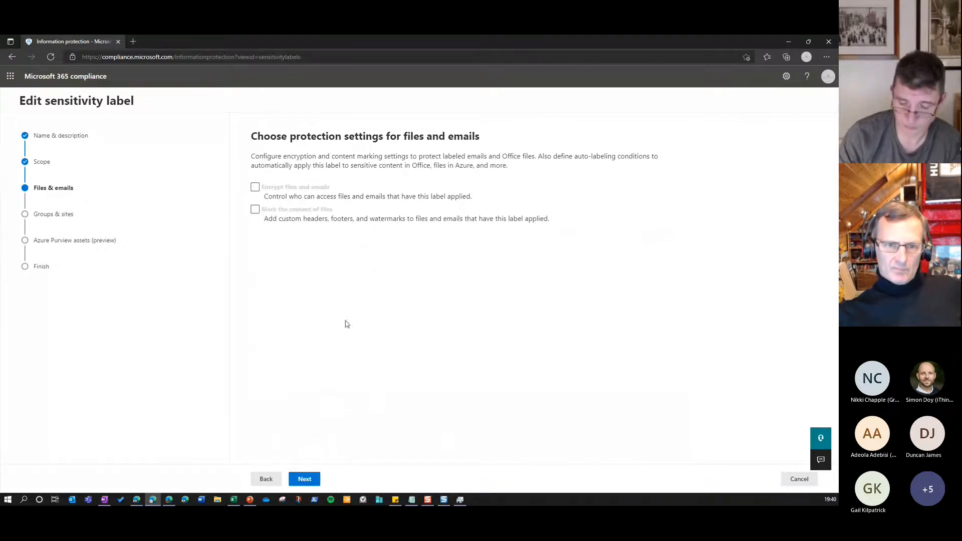
click(314, 479)
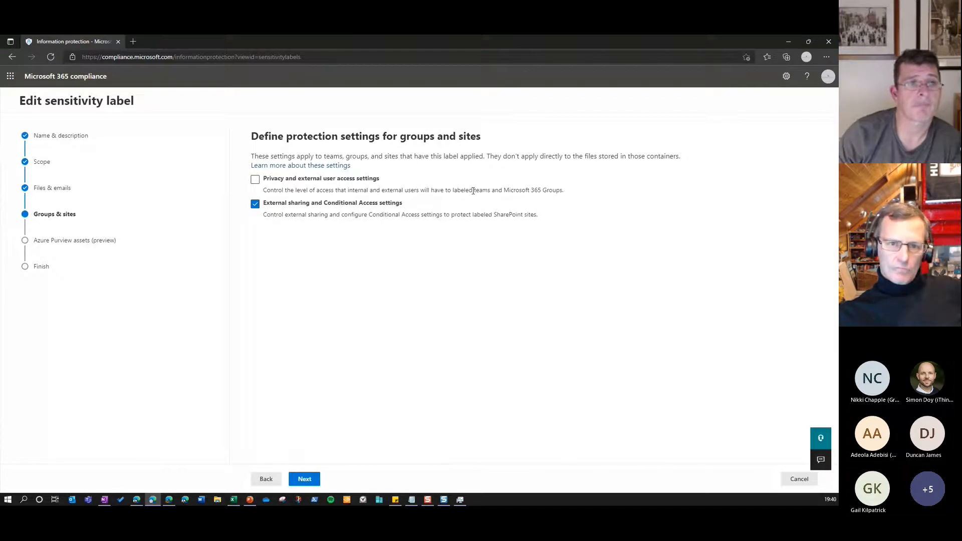
Examine the label's groups and sites protection, SharePoint external sharing and unmanaged device access settings, and leave without saving
drag(503, 191, 563, 192)
click(555, 206)
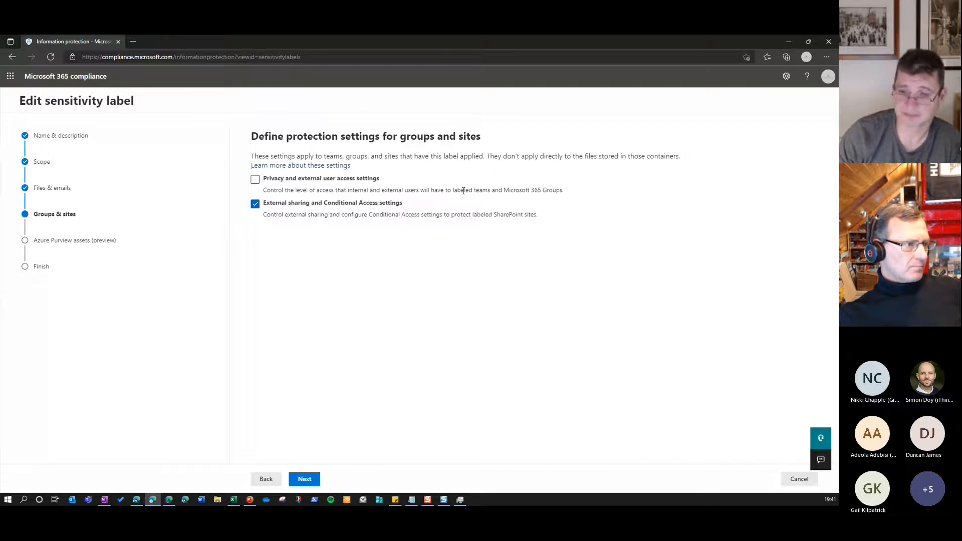
click(305, 479)
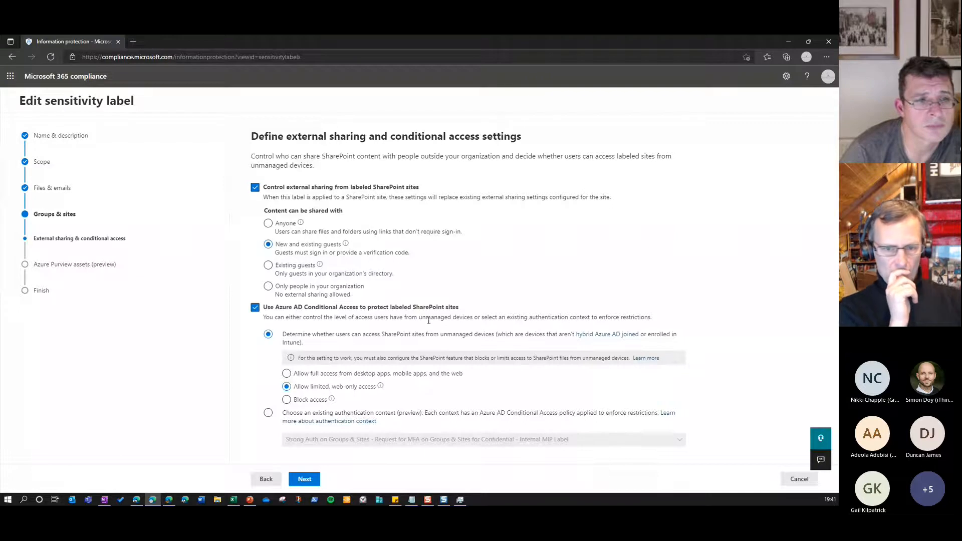
drag(421, 317, 475, 317)
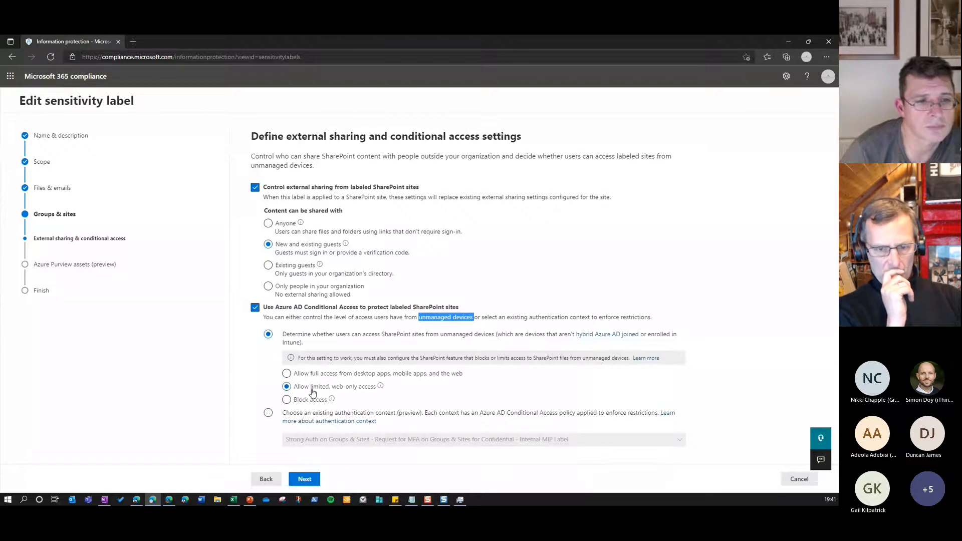
mouse_move(381, 389)
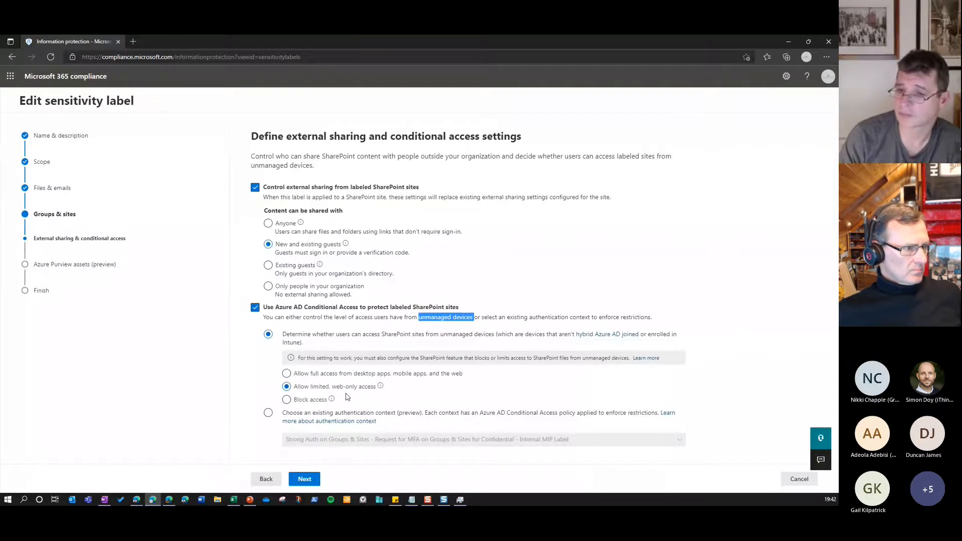
click(797, 480)
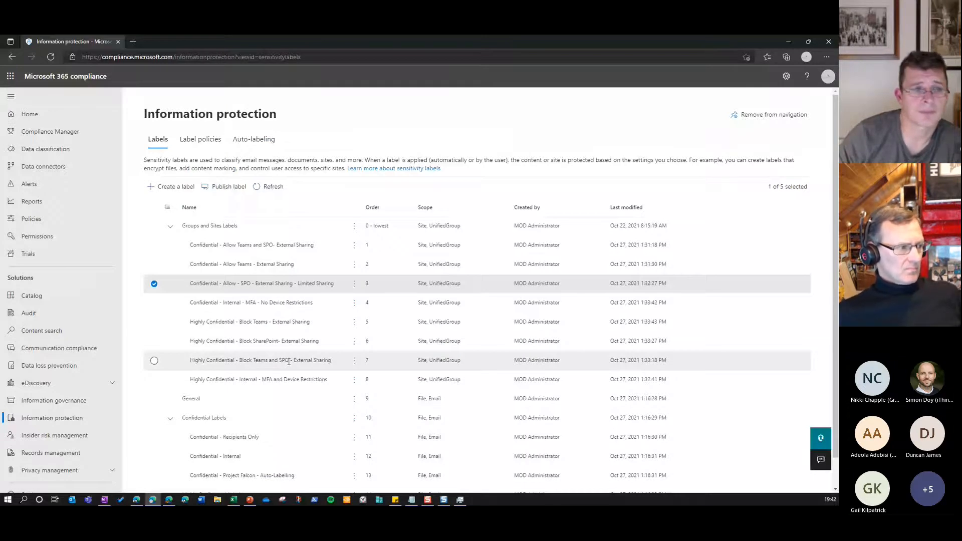
Go through the privacy, external sharing and conditional access settings of the Highly Confidential - Block Teams and SPO - External Sharing label without saving
click(289, 361)
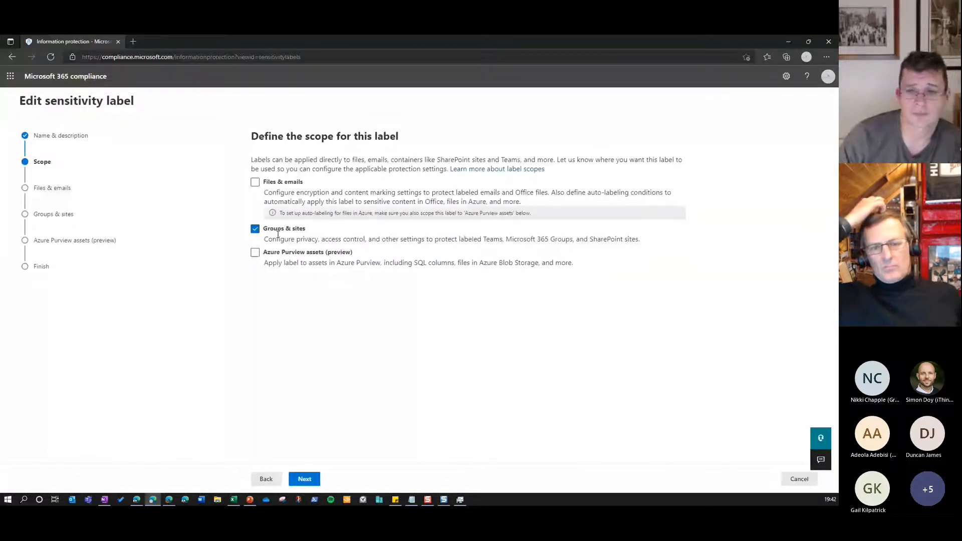
click(305, 480)
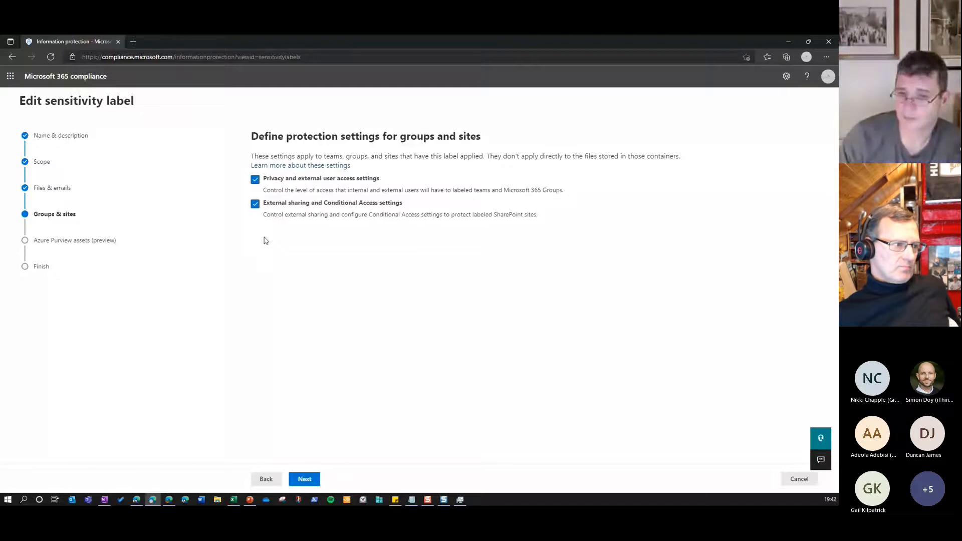
click(304, 479)
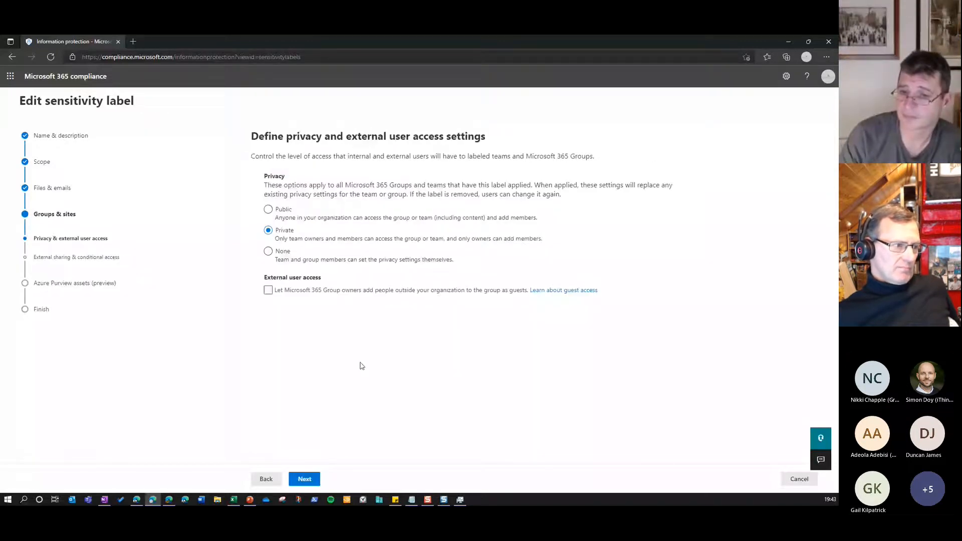
click(312, 476)
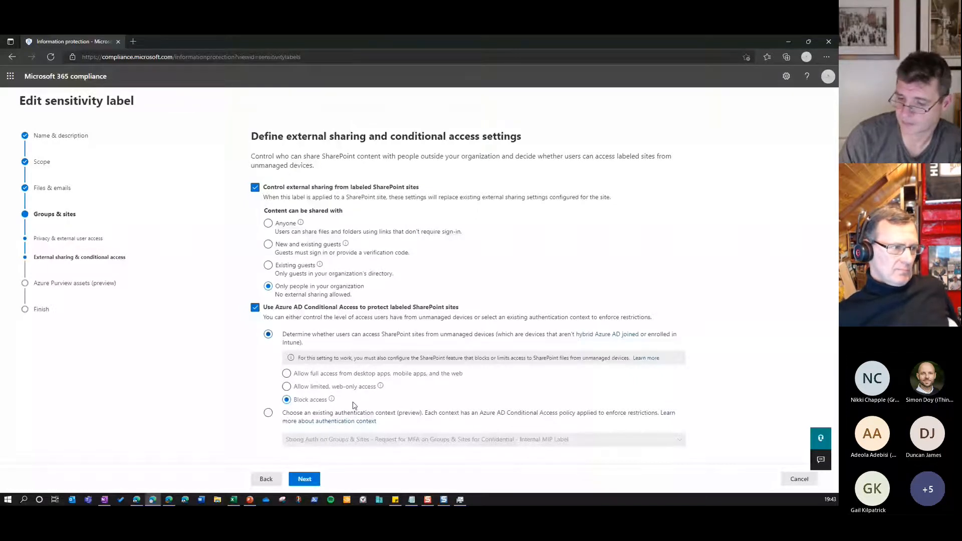
click(797, 479)
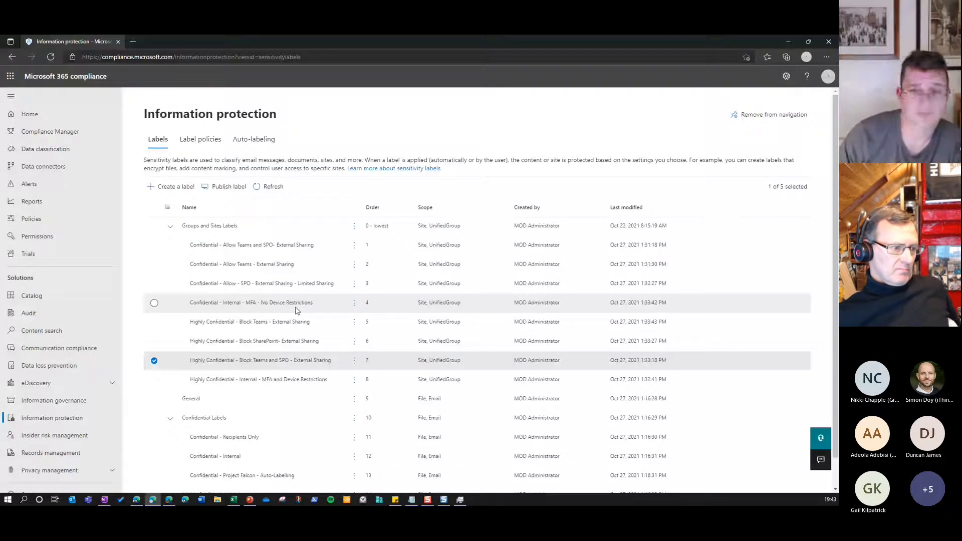
Open the Confidential - Internal - MFA - No Device Restrictions label for editing and view the authentication contexts available in its conditional access settings
click(300, 319)
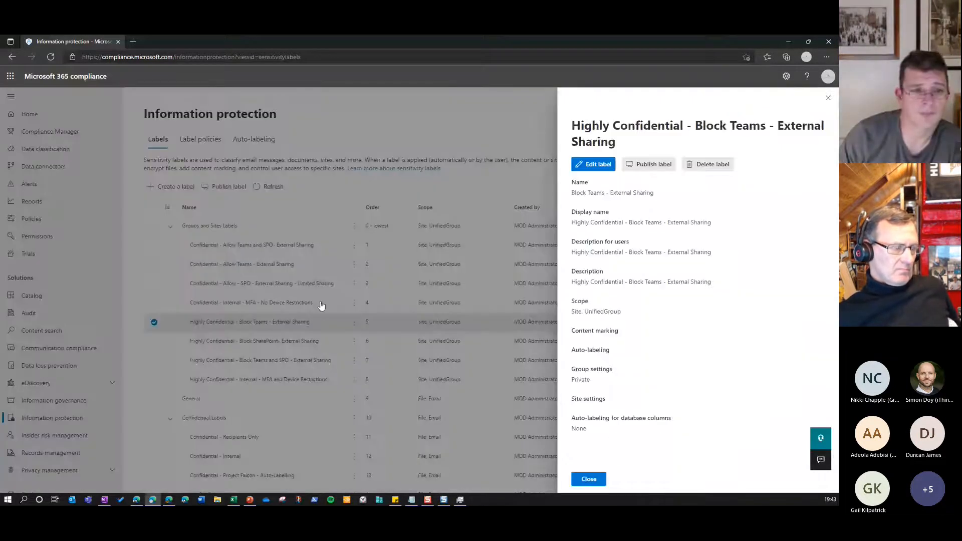
click(382, 339)
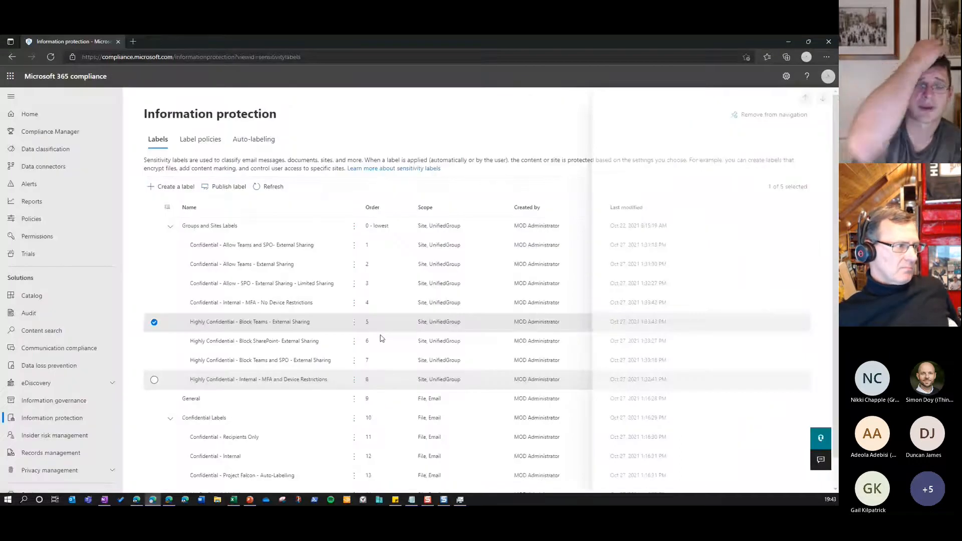
click(396, 303)
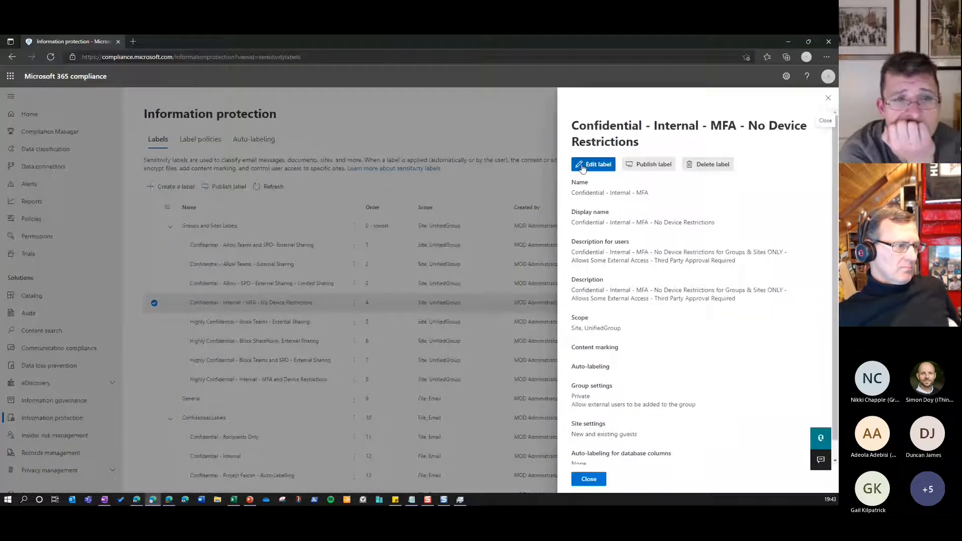
click(594, 165)
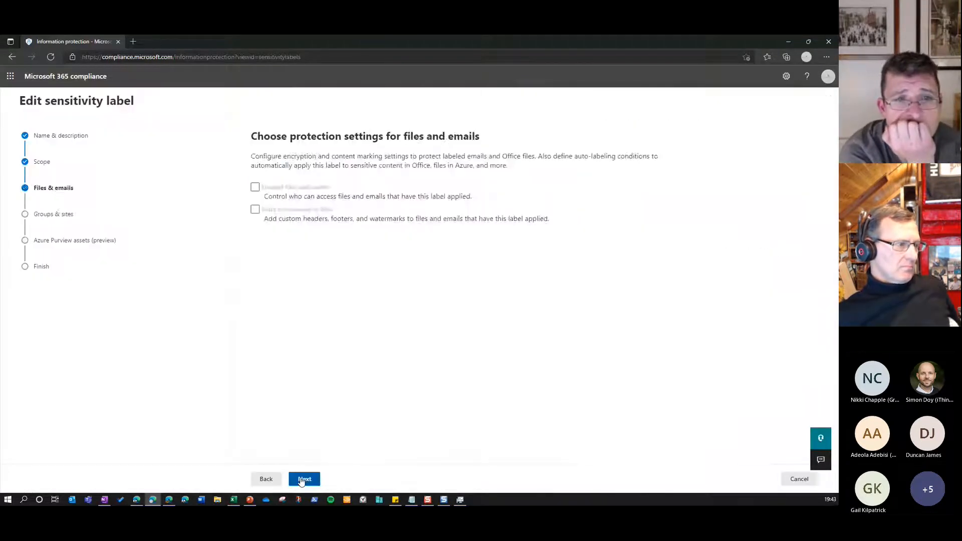
click(304, 479)
click(303, 479)
click(303, 480)
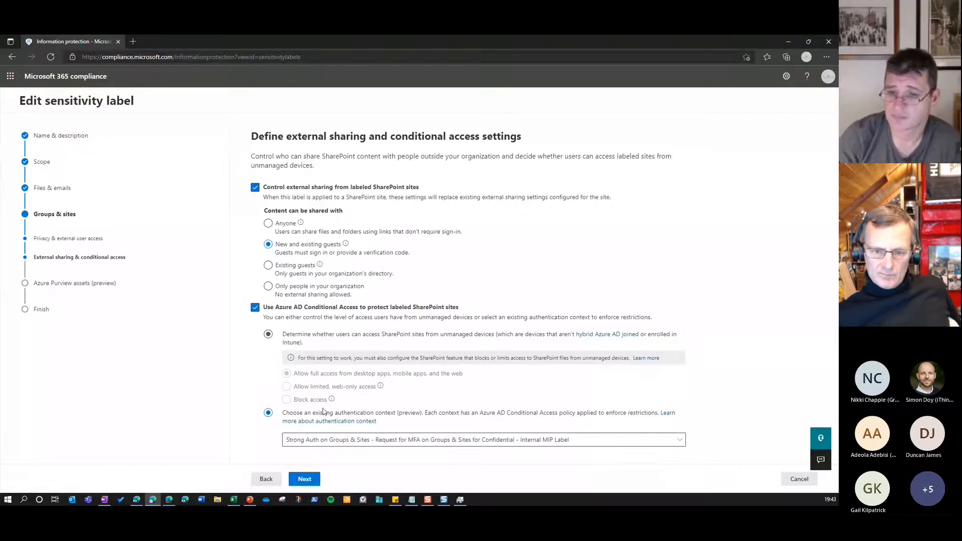
click(445, 440)
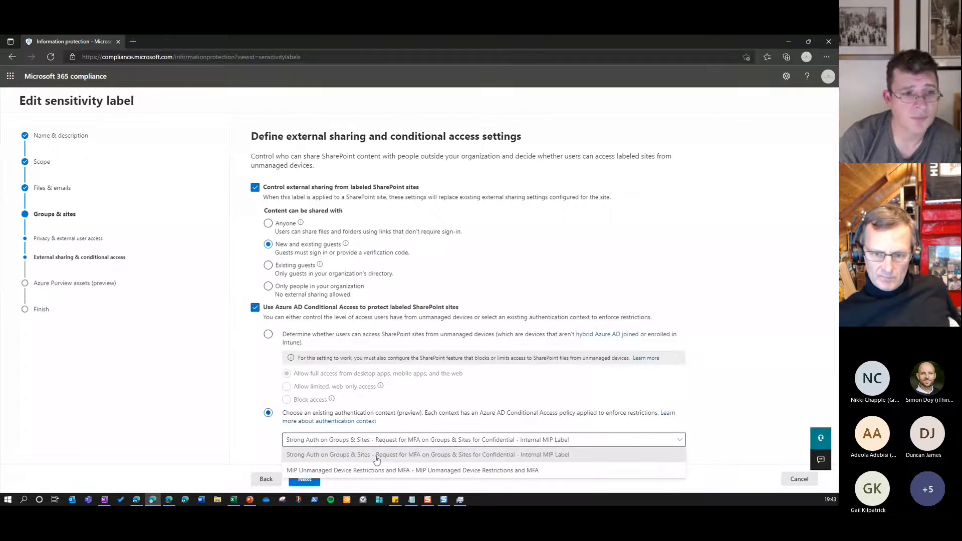
click(721, 434)
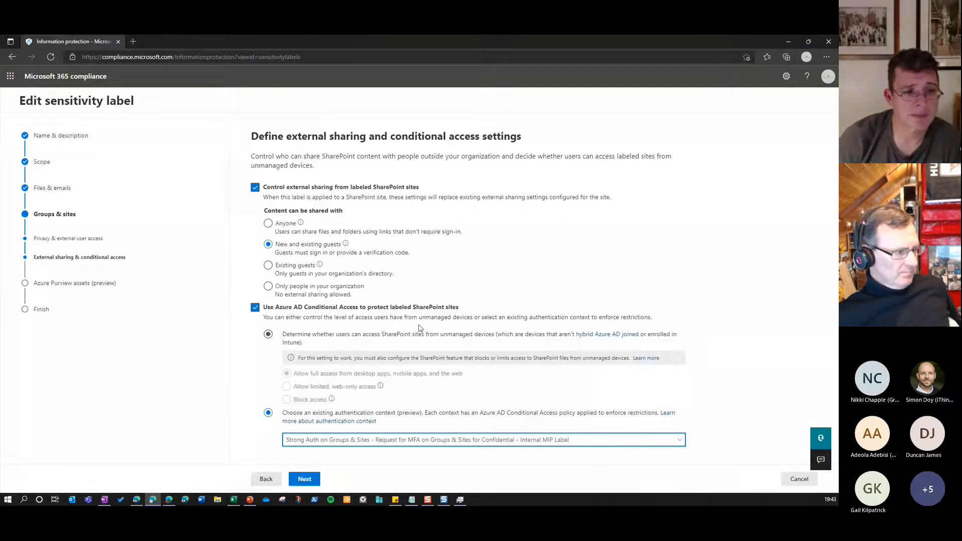
Review the label's unmanaged device access and authentication context settings, and leave the label without saving
drag(419, 318, 473, 317)
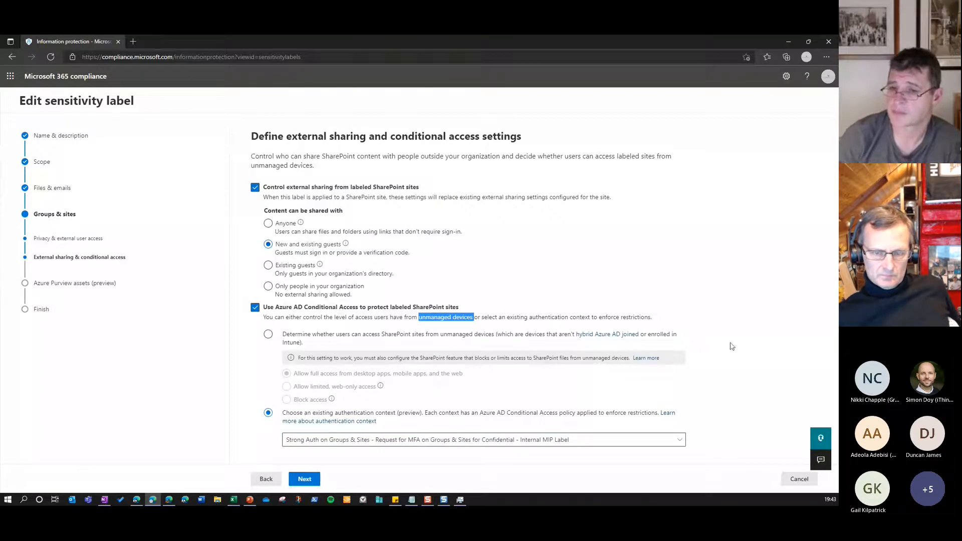
click(777, 358)
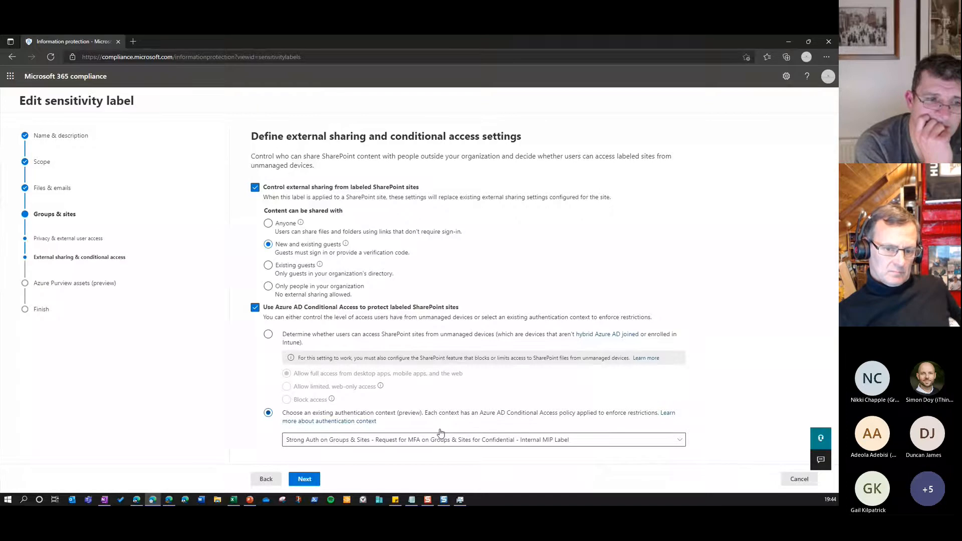
click(798, 482)
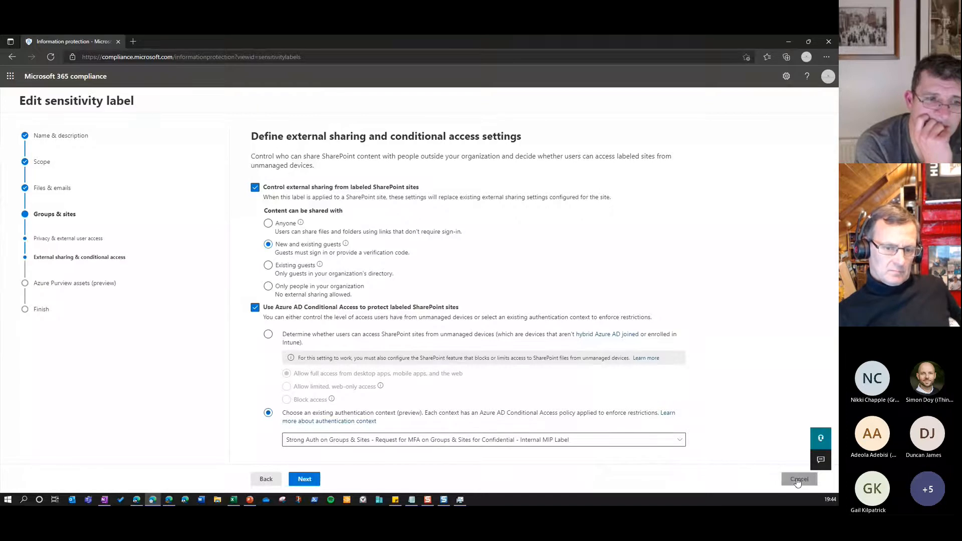
Go through the Highly Confidential - Internal - MFA and Device Restrictions label's external sharing and conditional access settings without saving
scroll(473, 344, down, 1)
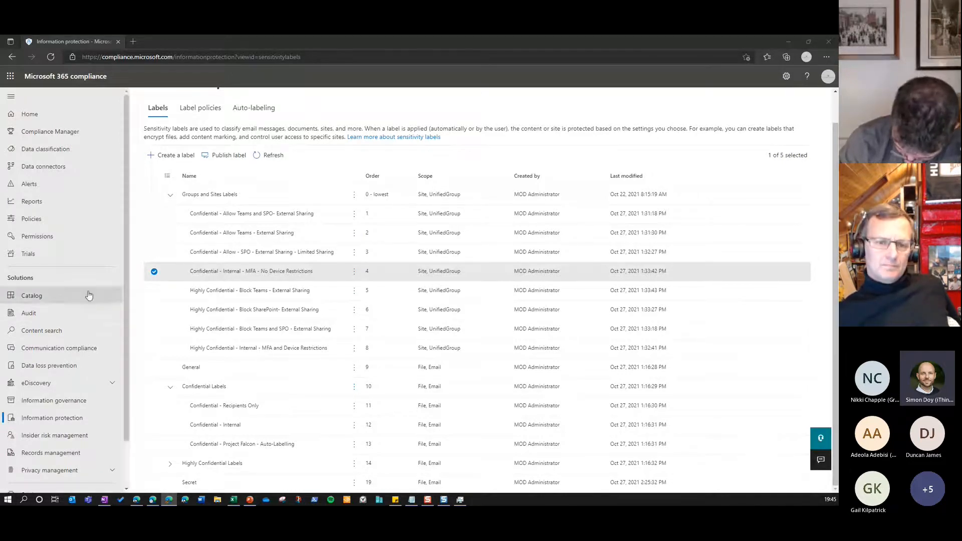
click(227, 355)
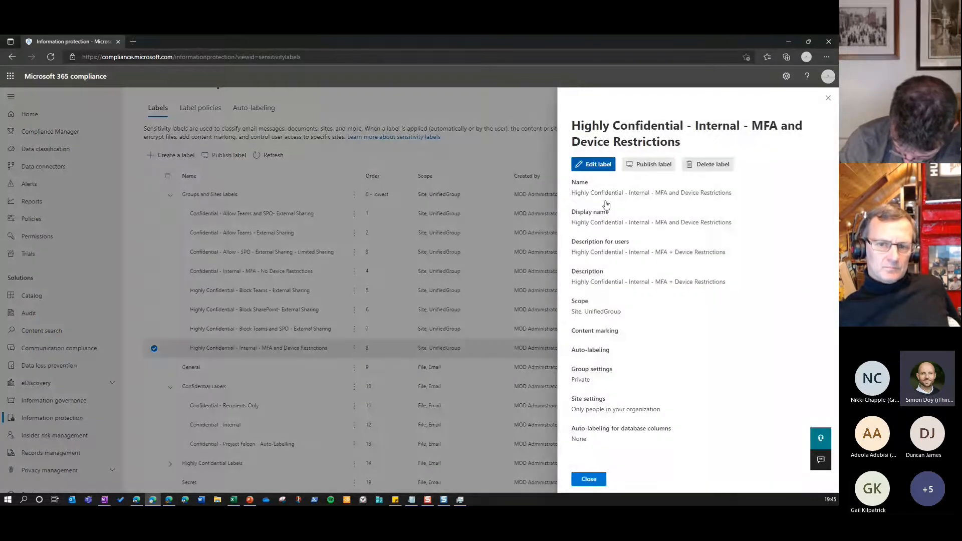
click(595, 164)
click(266, 480)
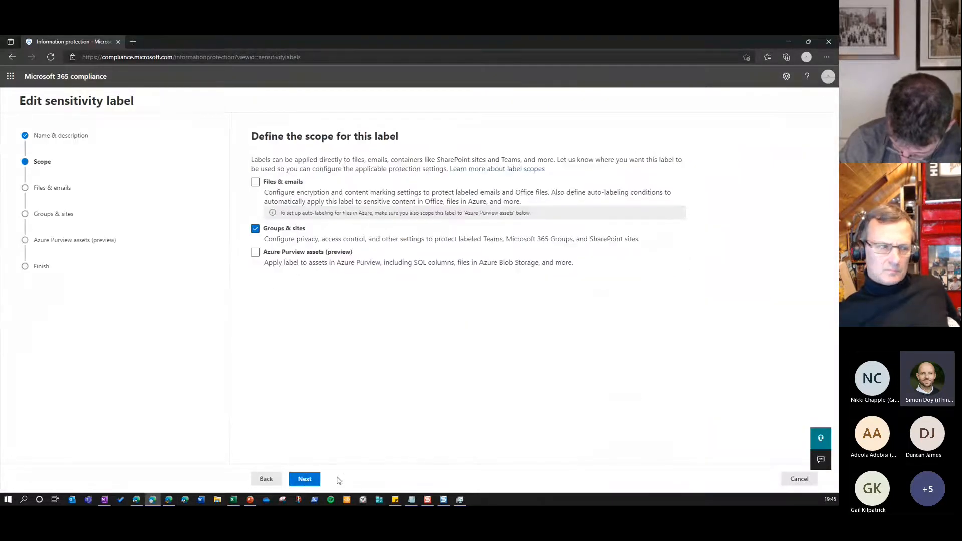
click(312, 479)
click(315, 480)
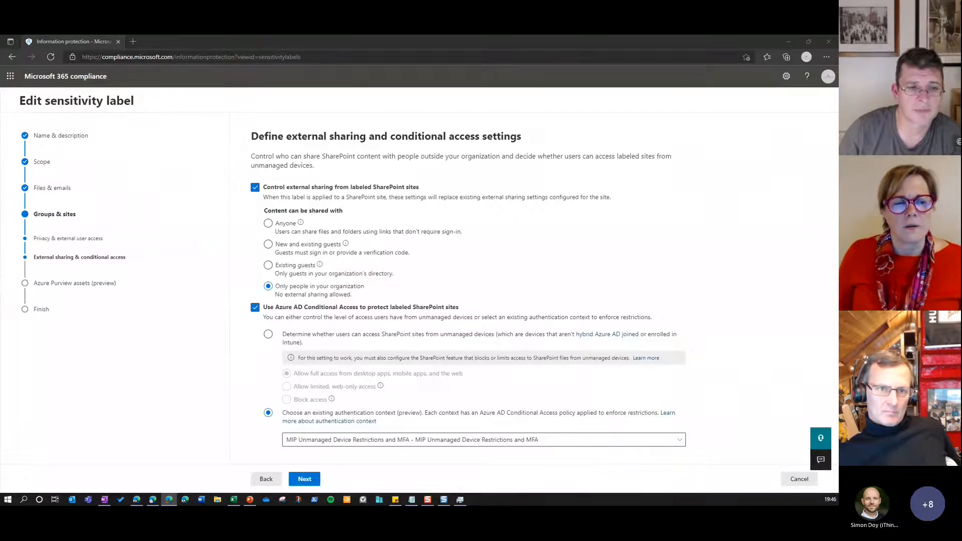
click(800, 479)
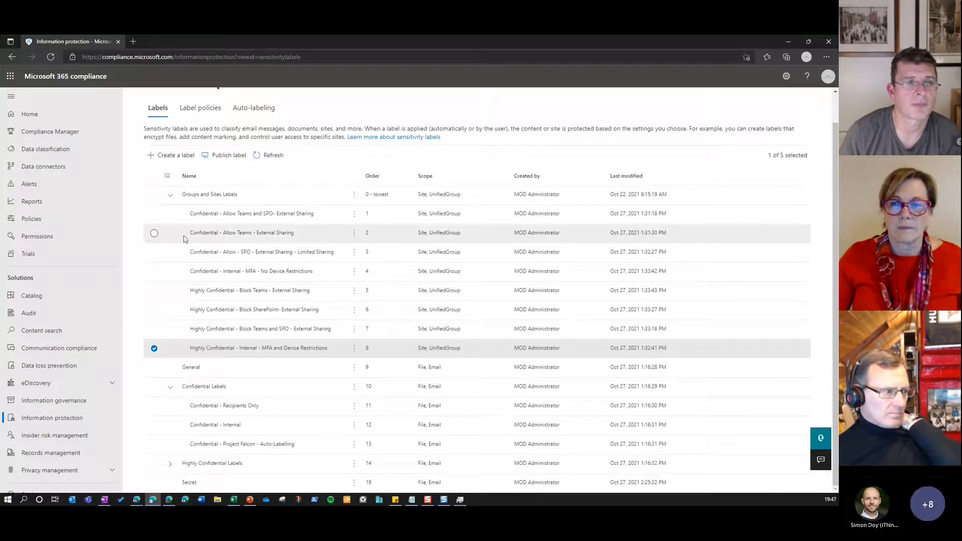
Collapse and re-expand the Groups and Sites Labels group and look through its sublabels
click(169, 196)
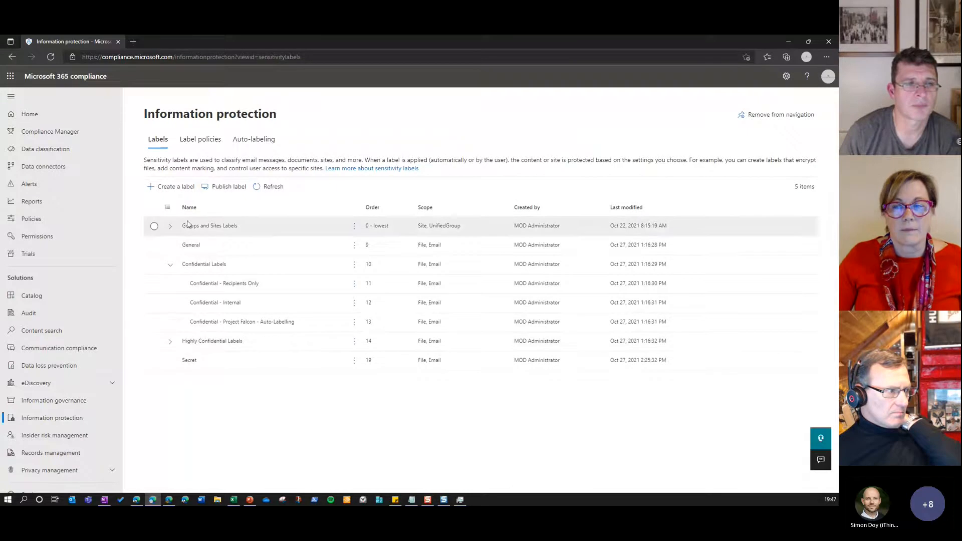
click(170, 226)
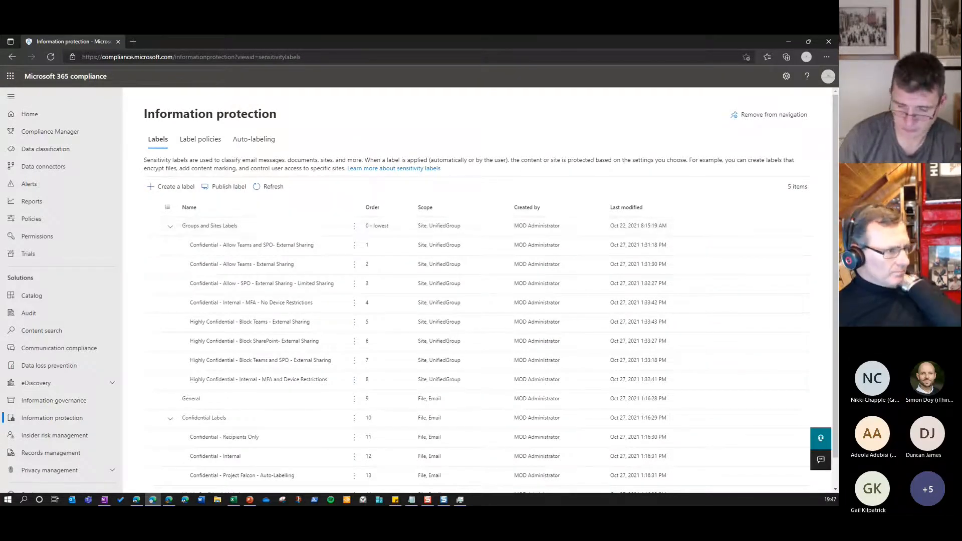
scroll(489, 341, down, 1)
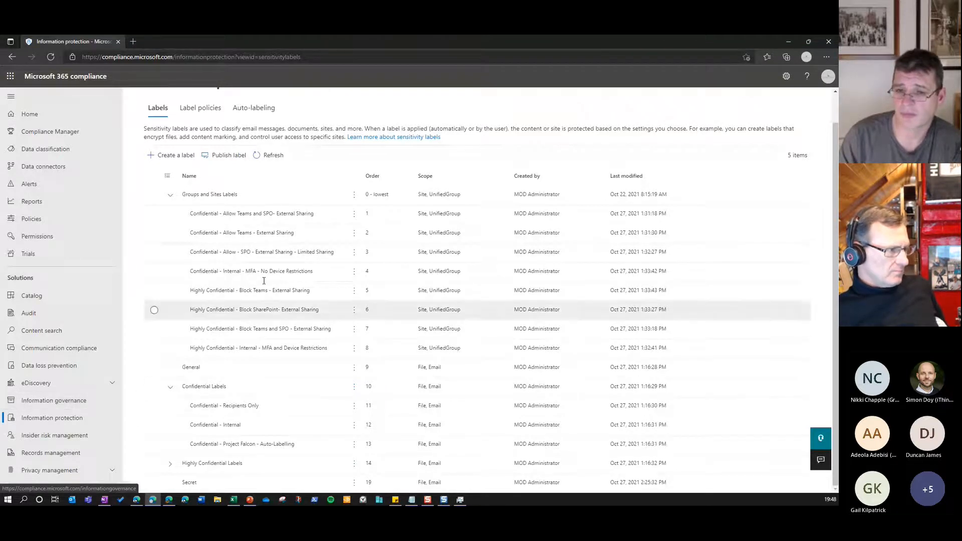
Open the Auto-Labelling - Data Discovery - Financial Scan auto-labeling policy and examine its simulation overview and the locations it applies to
click(278, 113)
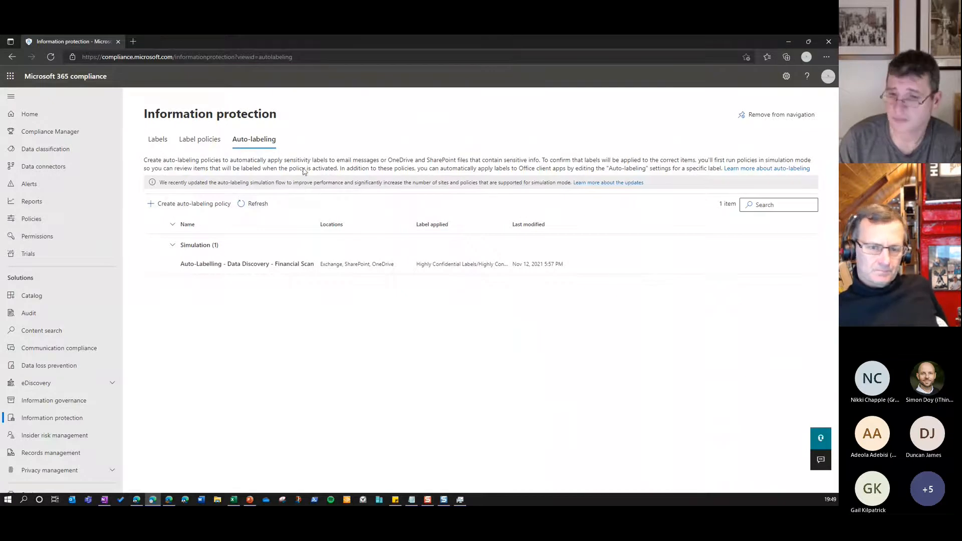
click(300, 263)
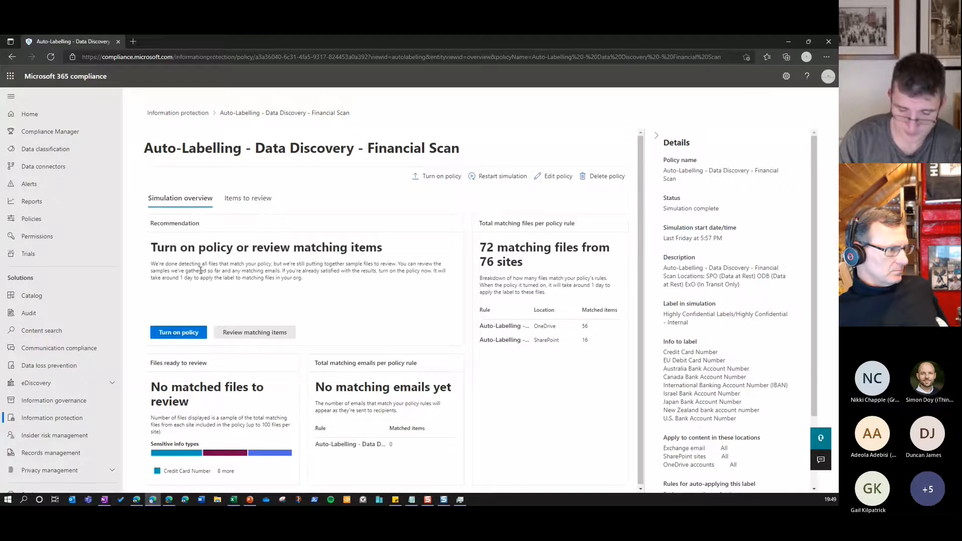
scroll(656, 488, down, 2)
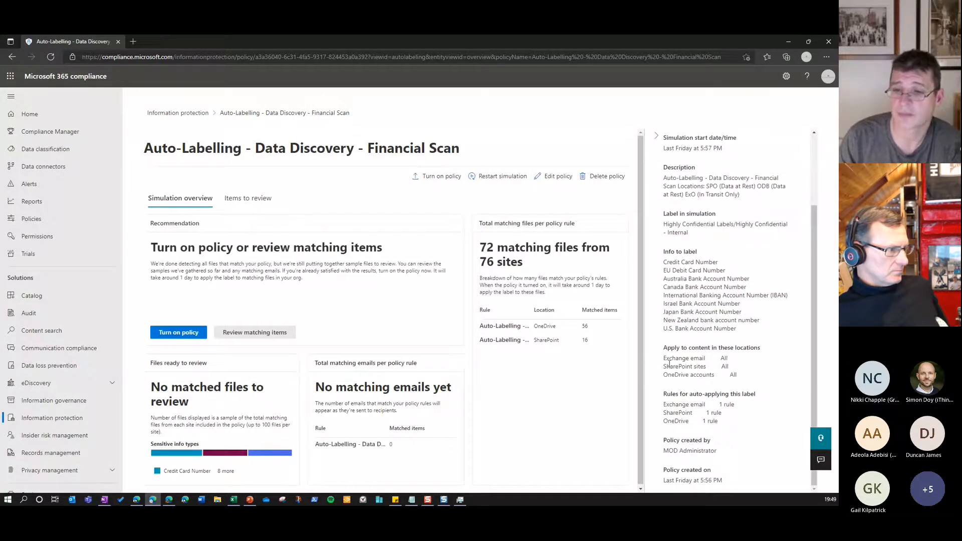
drag(664, 358, 739, 378)
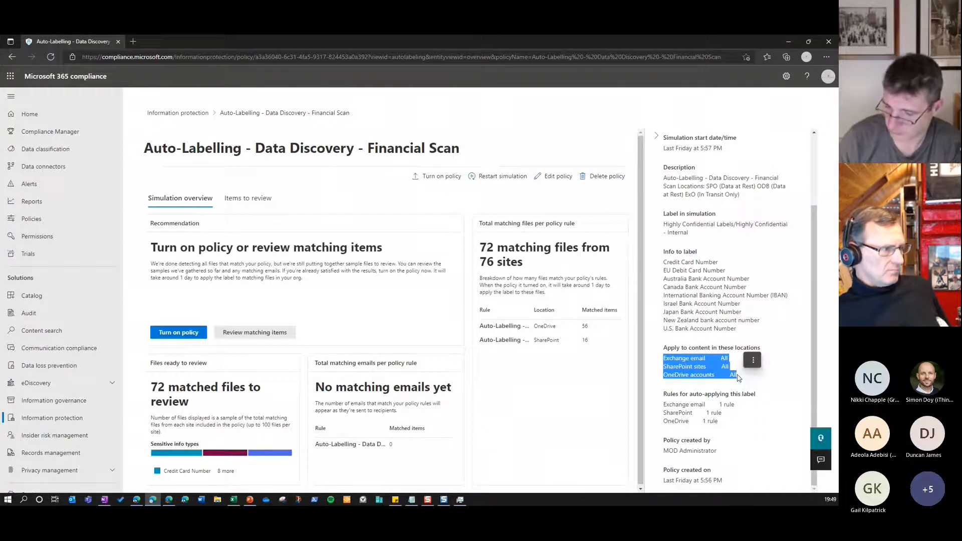
click(359, 284)
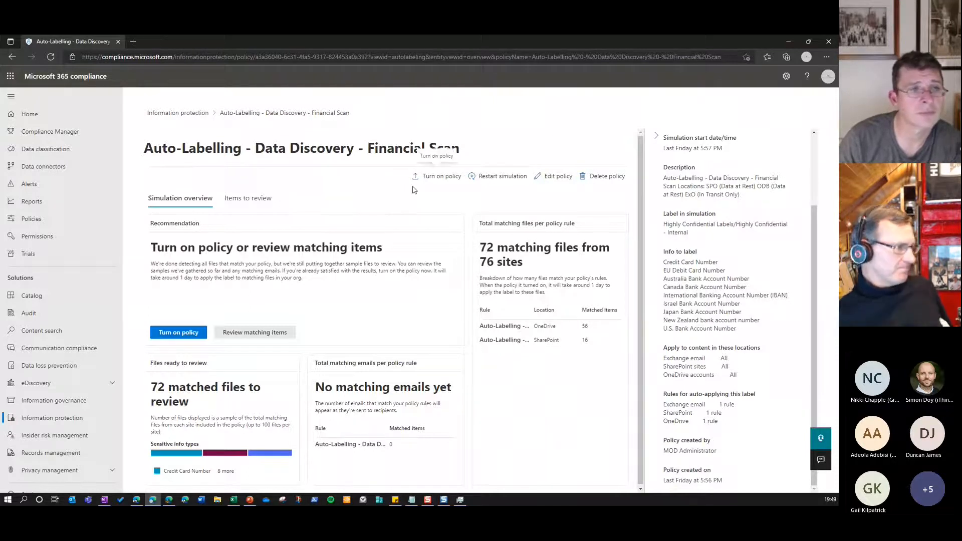
Examine the sensitive info types listed as info to label in the policy's details
scroll(679, 249, up, 2)
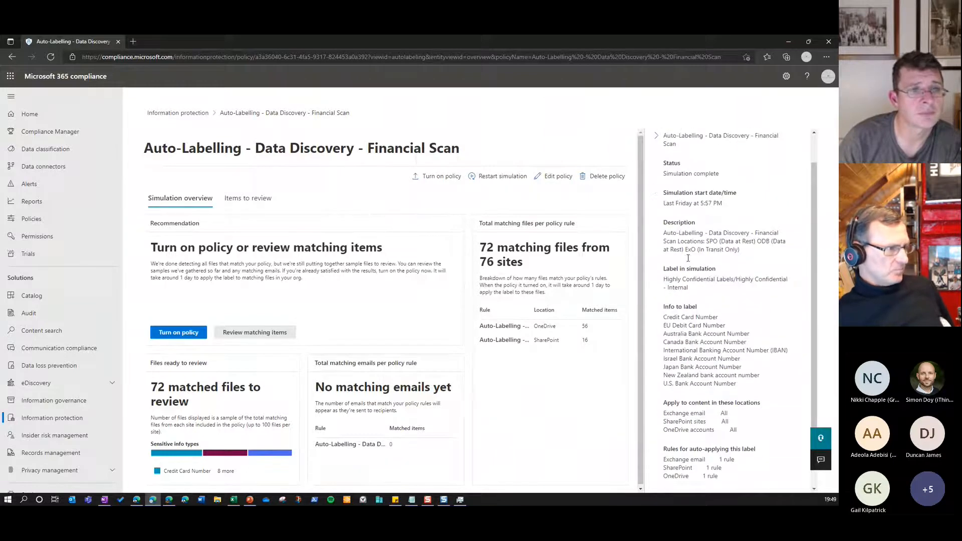
drag(662, 321, 727, 326)
drag(740, 376, 664, 316)
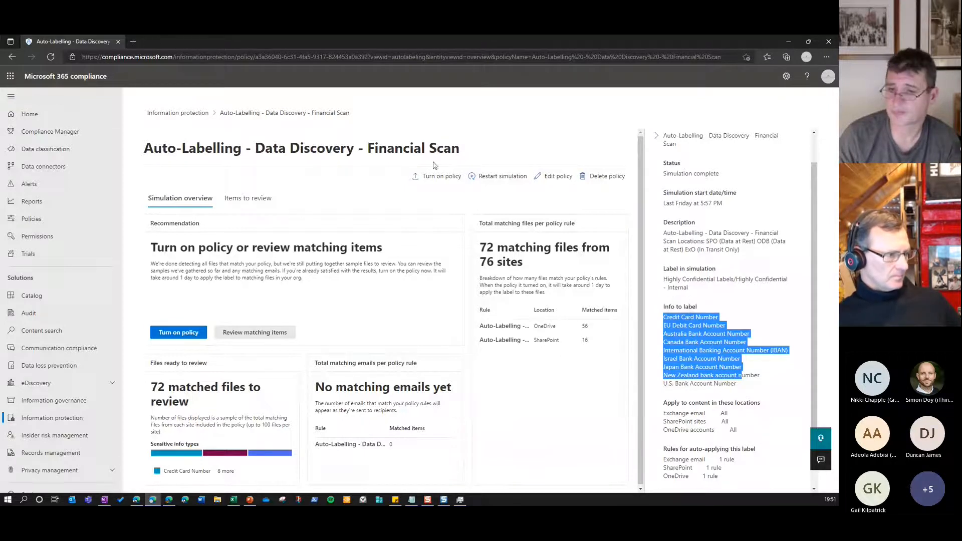
Open the Financial Scan policy for editing and go through its description and locations to the Exchange rules
click(548, 178)
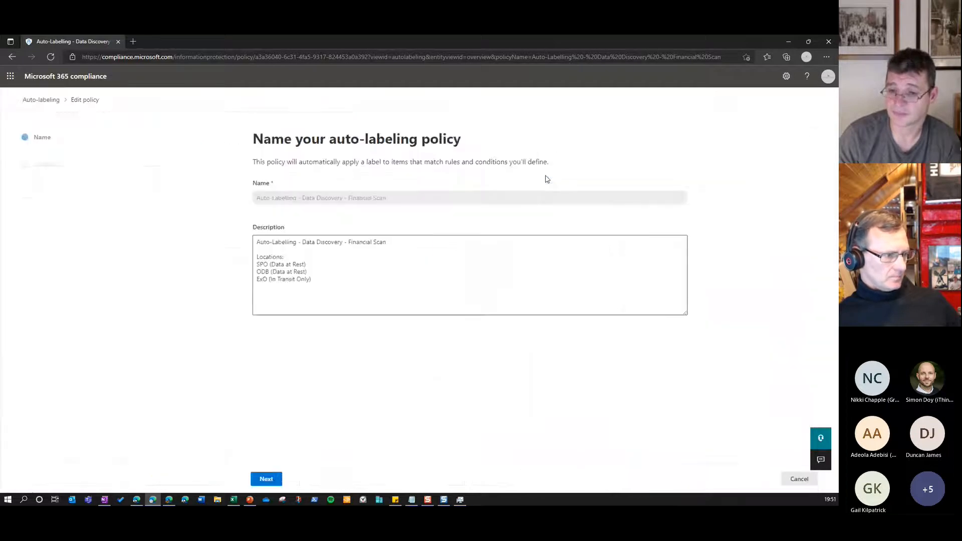
drag(317, 279, 257, 255)
click(365, 269)
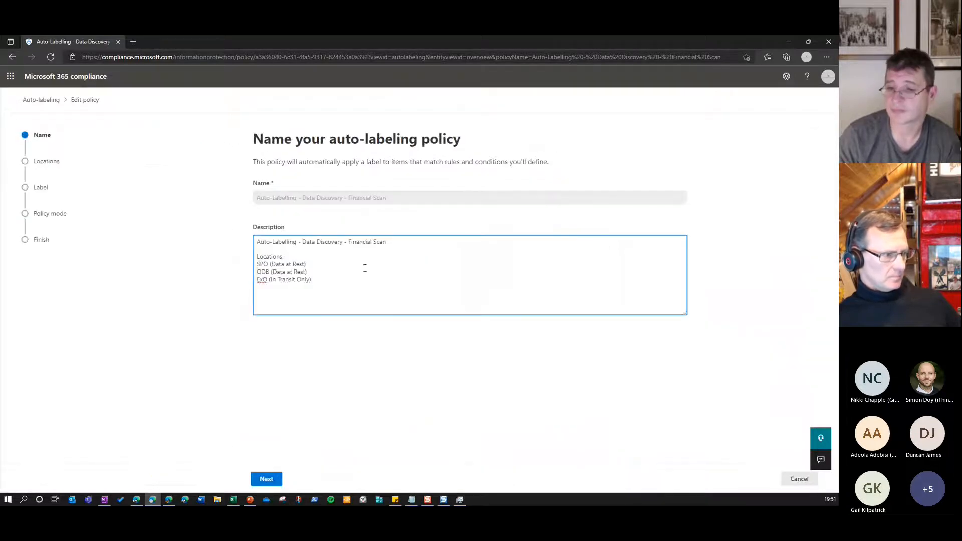
click(273, 482)
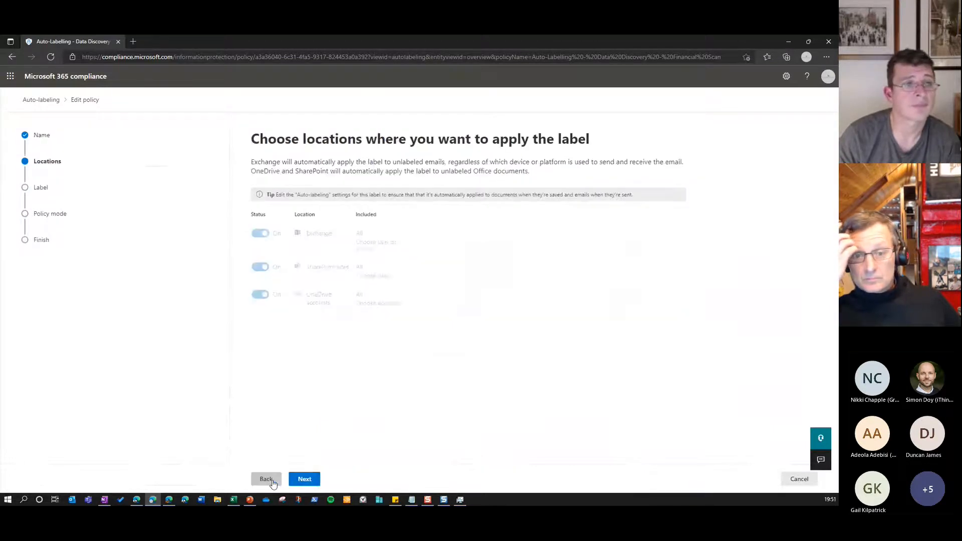
click(311, 480)
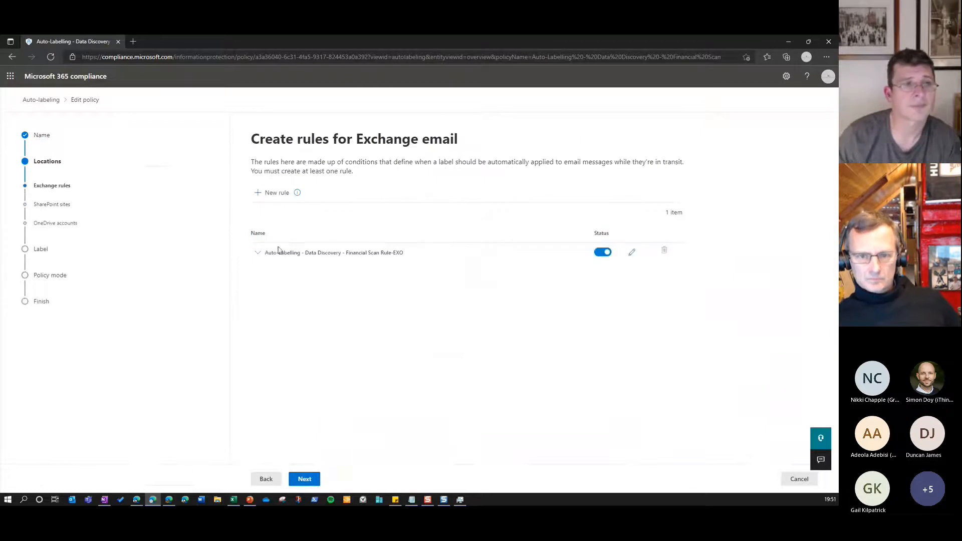
Examine the Exchange email rule's sensitive info types, confidence levels and instance counts, and leave the rule without saving
click(258, 252)
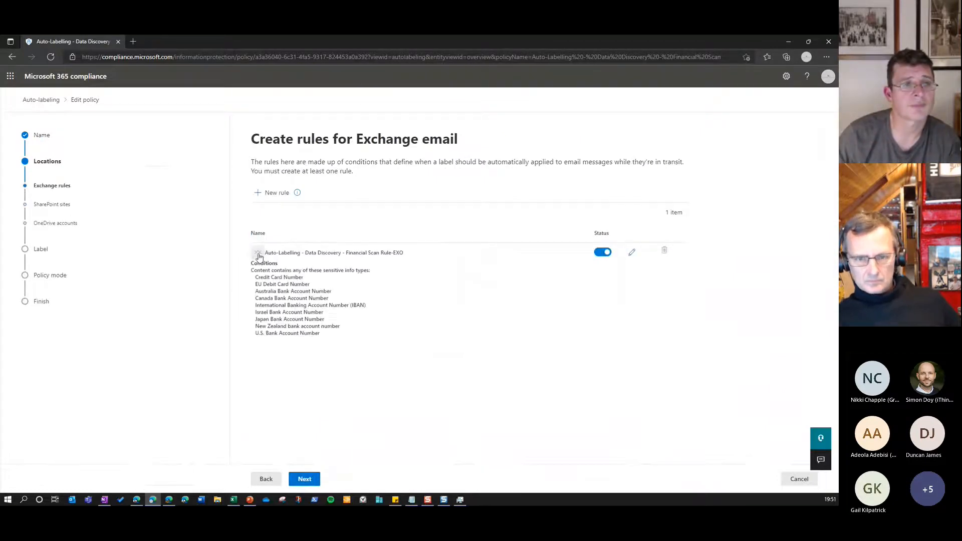
click(632, 253)
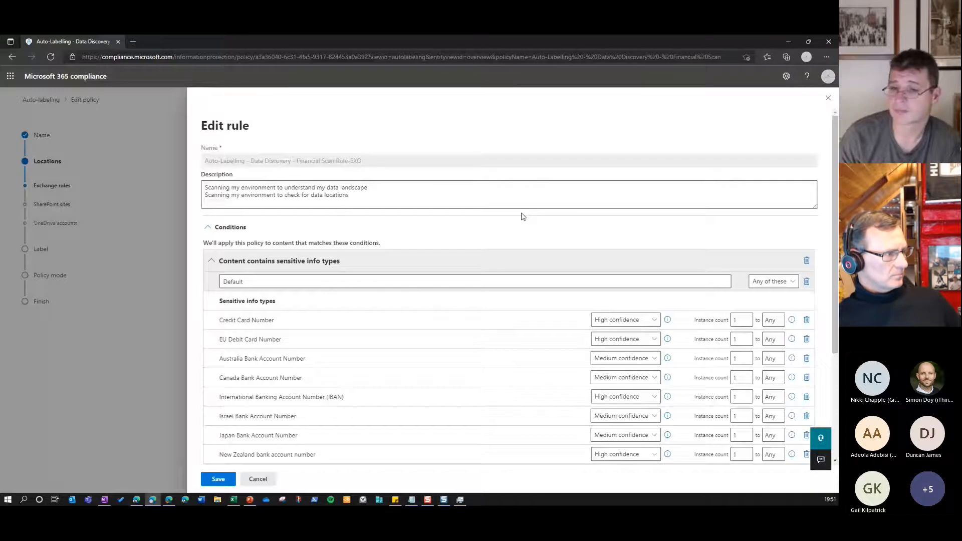
scroll(316, 438, down, 1)
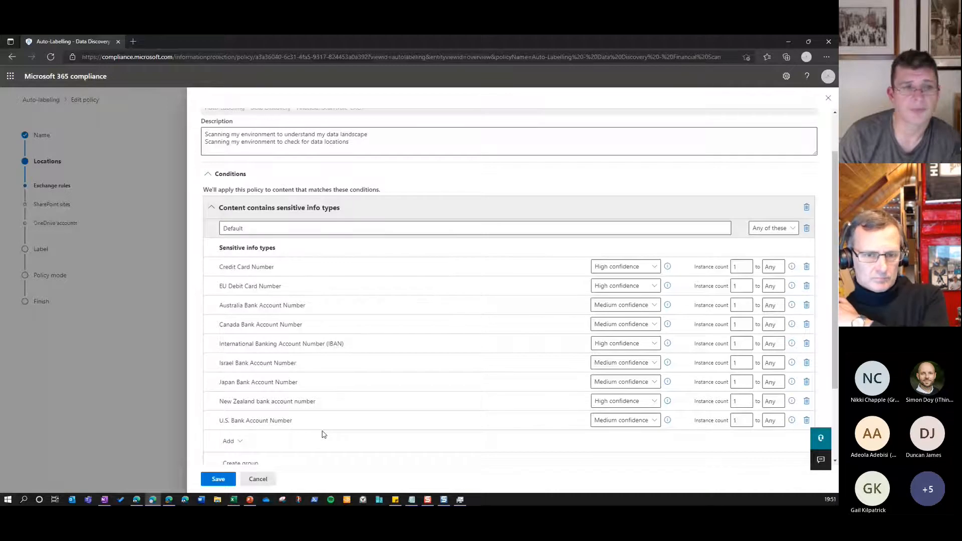
scroll(322, 433, down, 2)
click(255, 479)
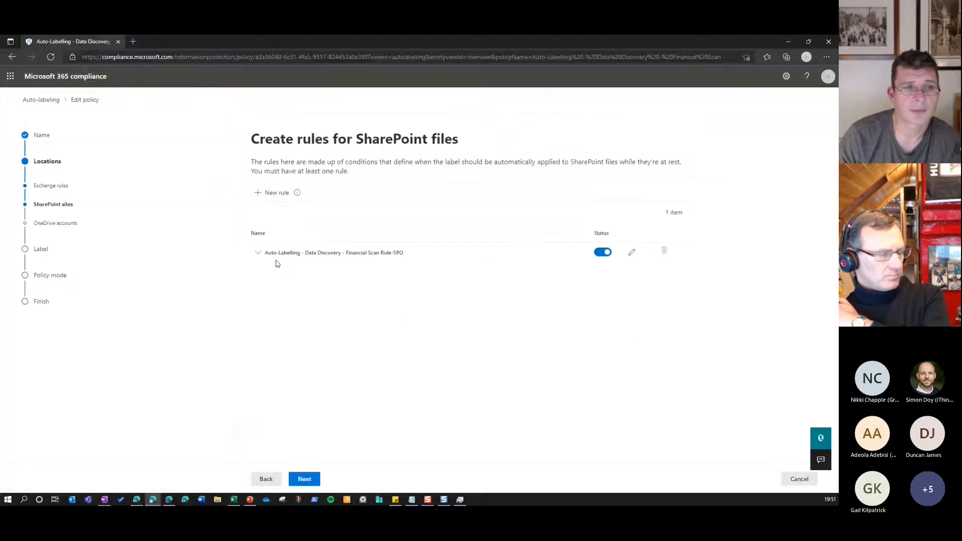
View the SharePoint rule's conditions and continue past the OneDrive rules to the label selection
click(258, 253)
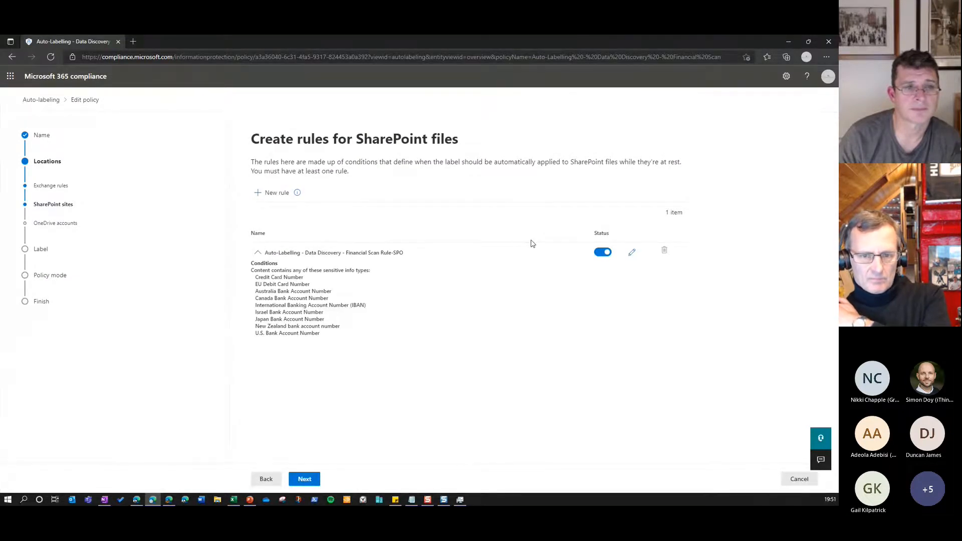
click(307, 481)
click(306, 480)
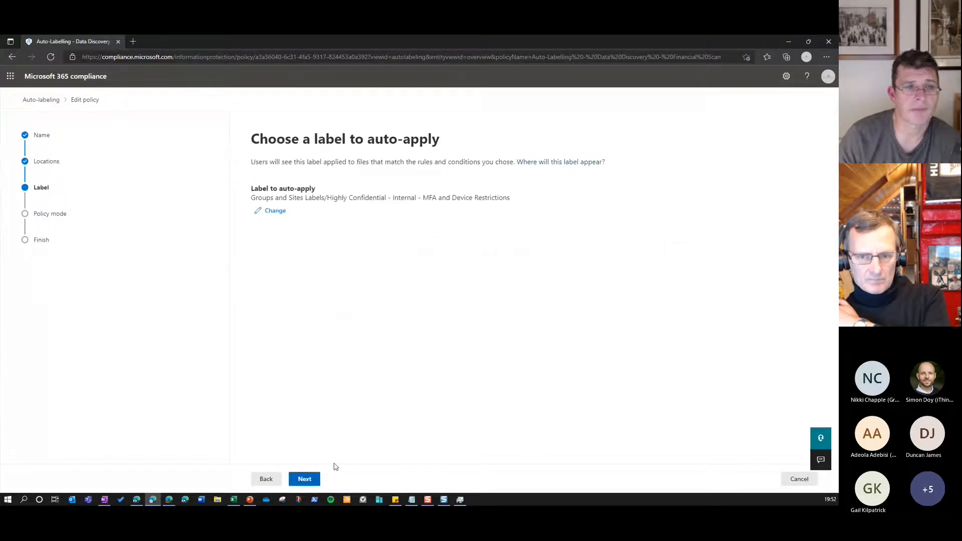
Review the label chosen for auto-apply and continue to the policy mode options
drag(251, 197, 525, 199)
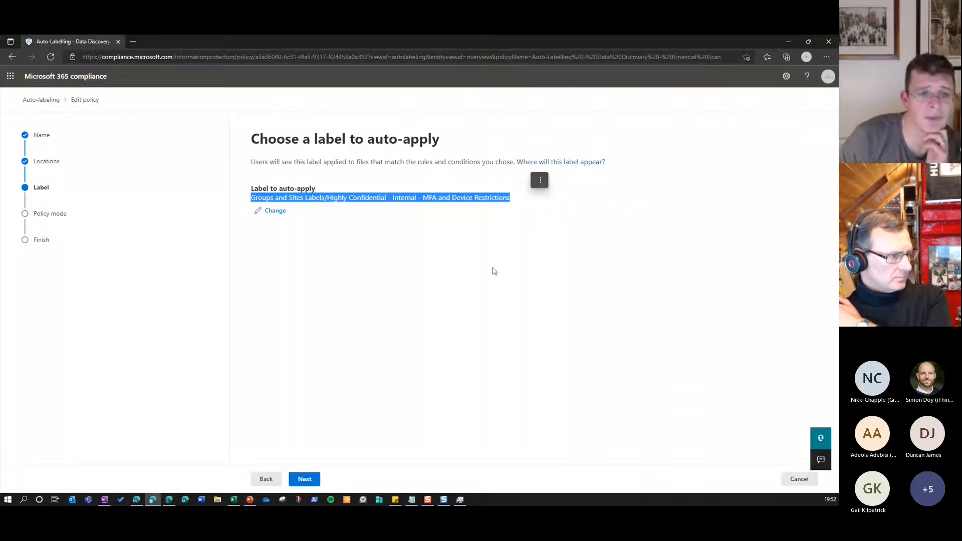
click(475, 275)
click(305, 479)
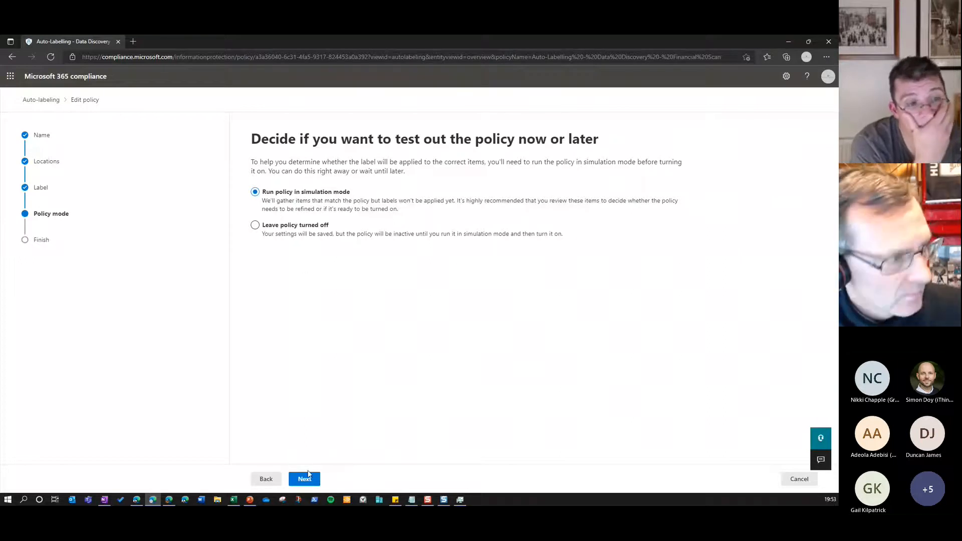
Review the policy's final summary of label, info types, locations, rules and mode, and leave the editor without saving
click(306, 480)
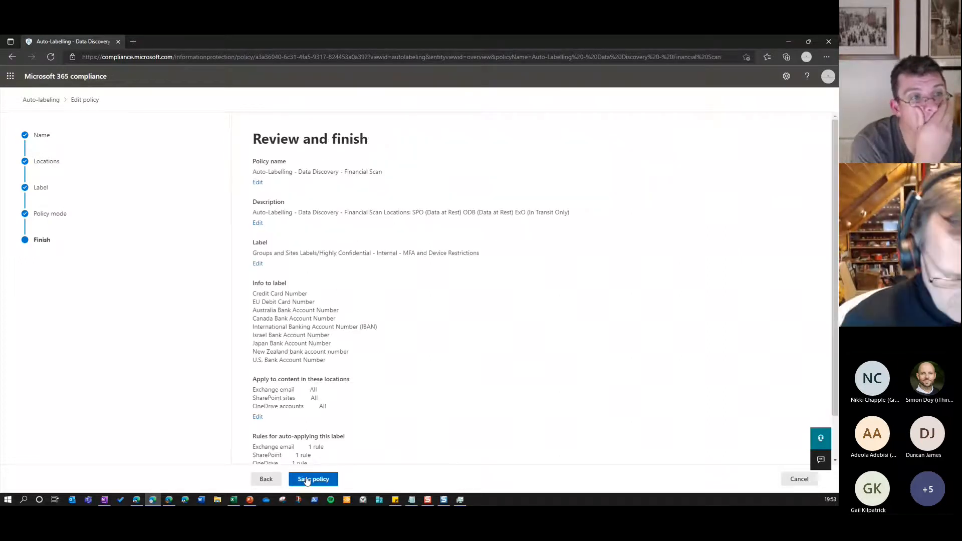
scroll(395, 392, down, 1)
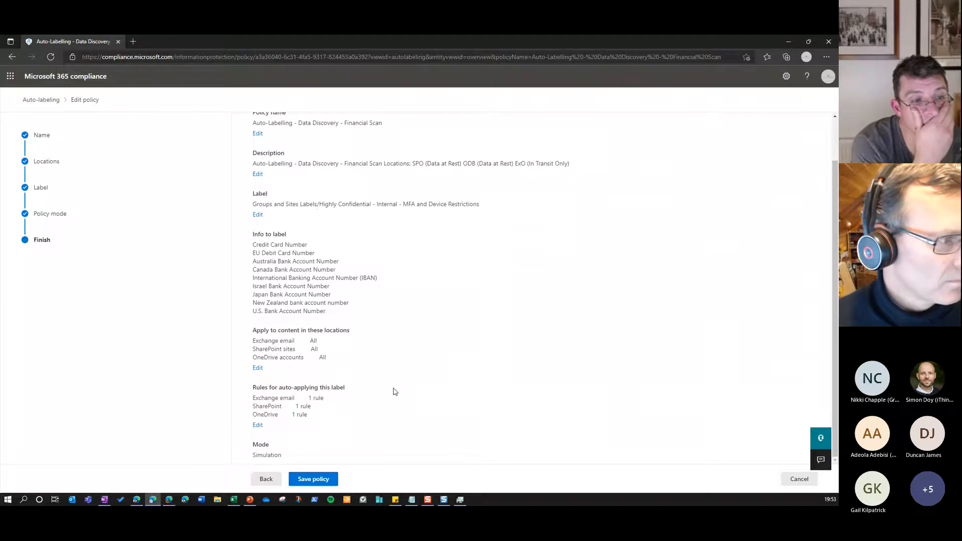
click(799, 479)
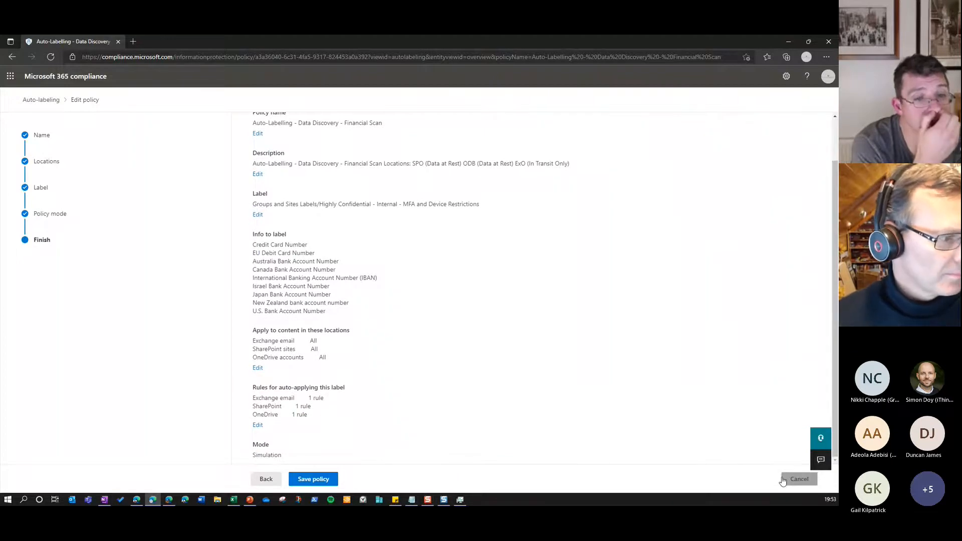
click(390, 304)
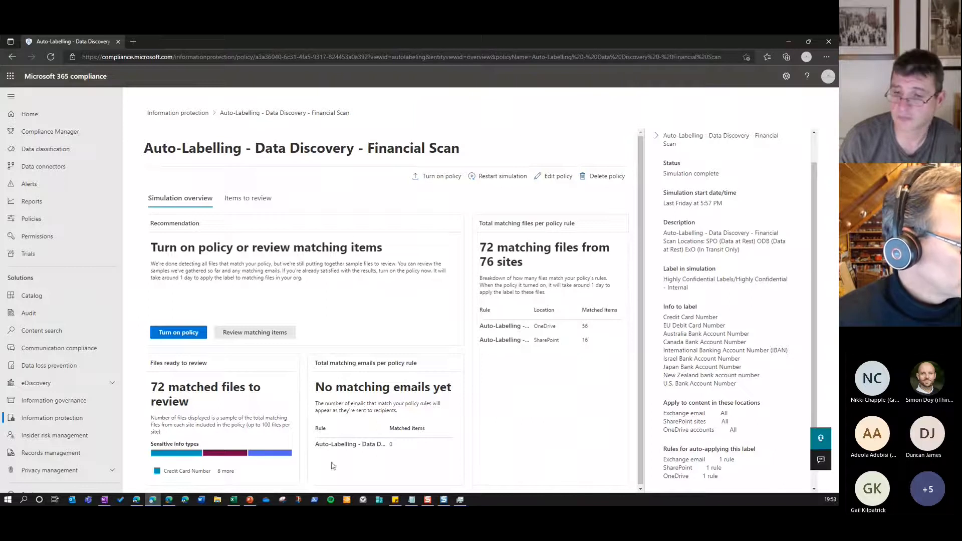
View the simulation's items to review, widen the file list, and preview the first Contoso Purchasing Data - Q1 workbook
scroll(447, 382, down, 1)
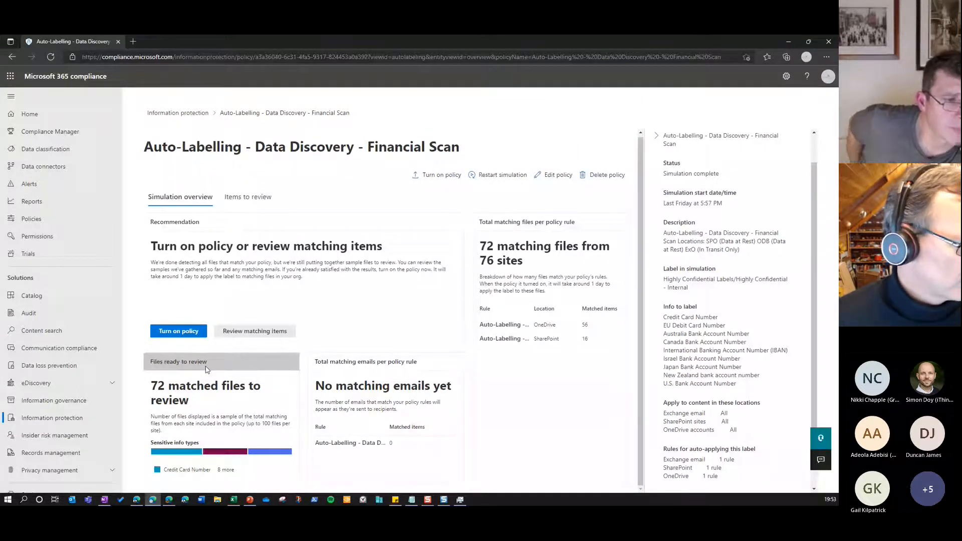
click(256, 202)
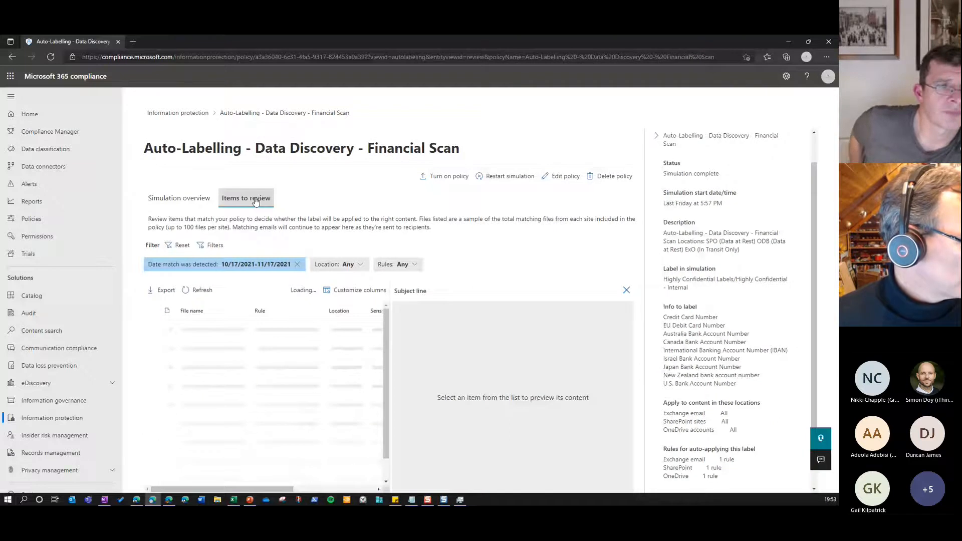
drag(391, 365, 408, 364)
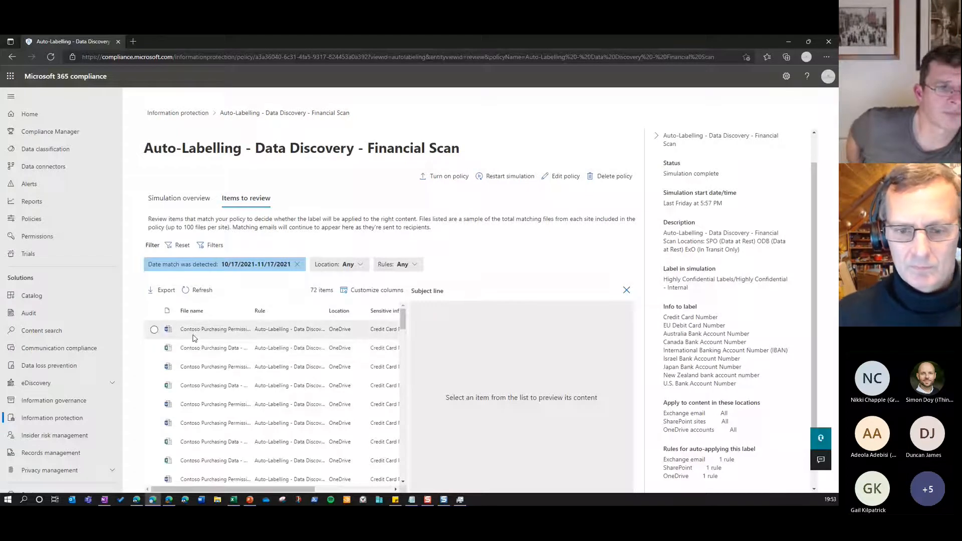
click(154, 329)
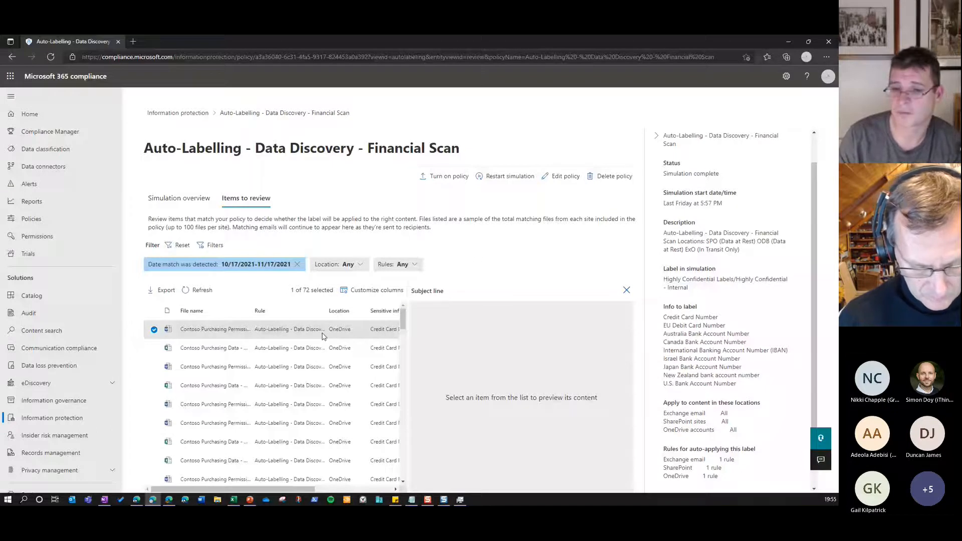
click(203, 349)
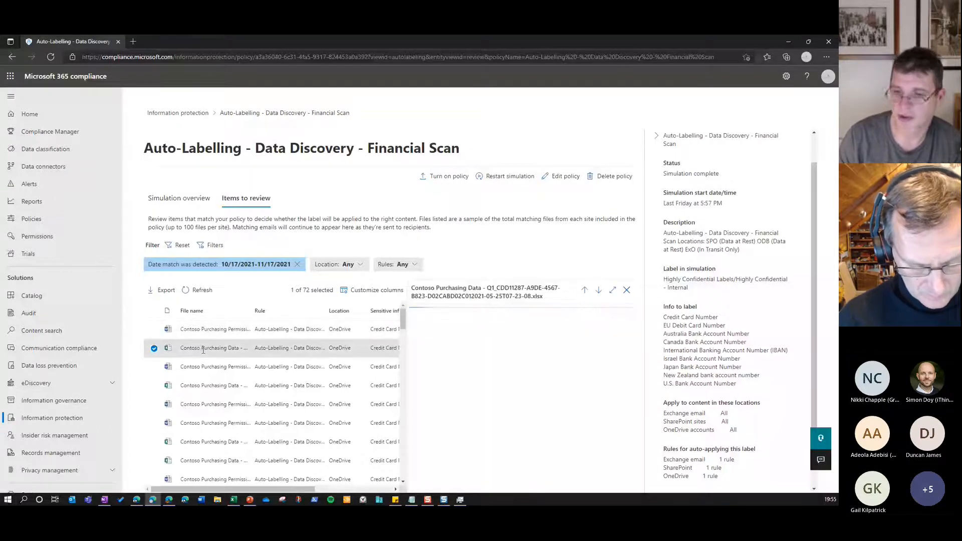
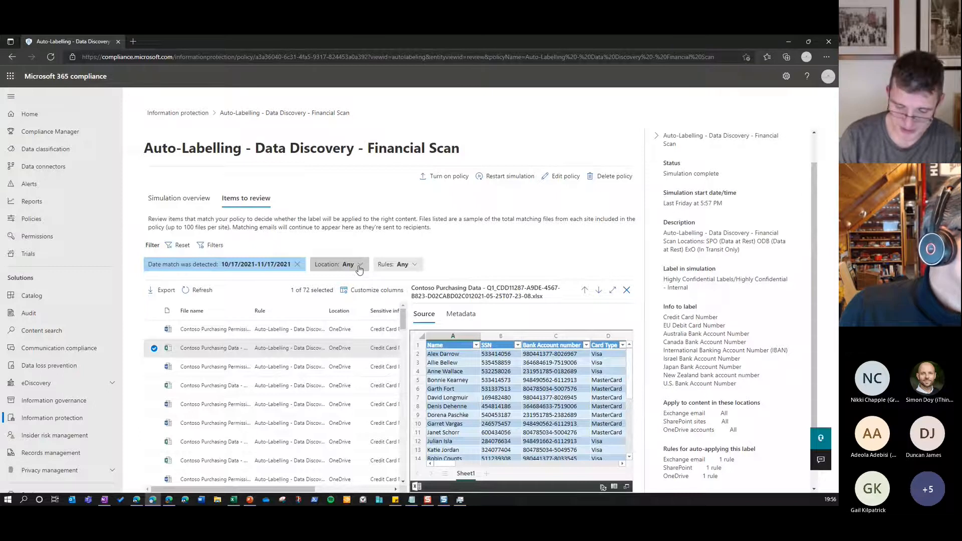
Open the Employee Termination Label in Information governance for editing and continue to its retention settings
click(67, 401)
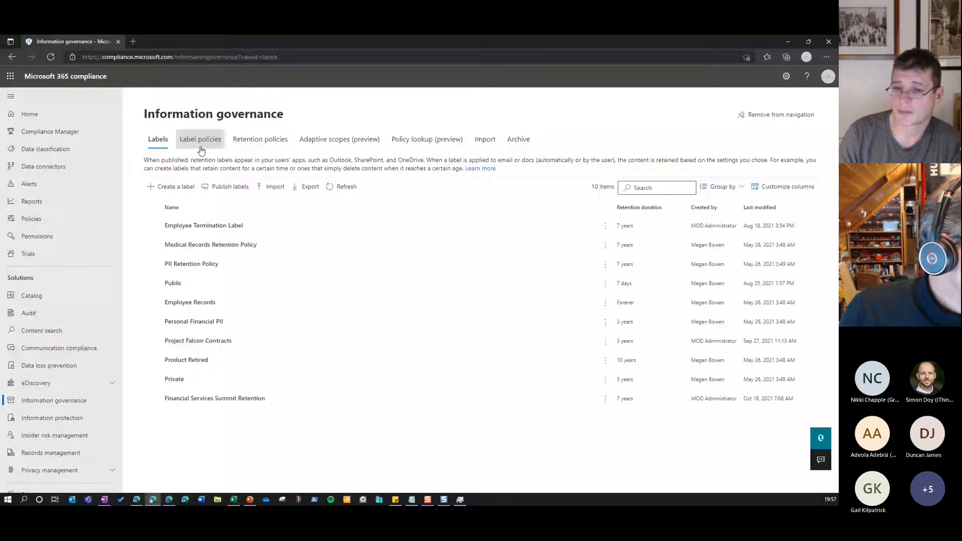
click(204, 226)
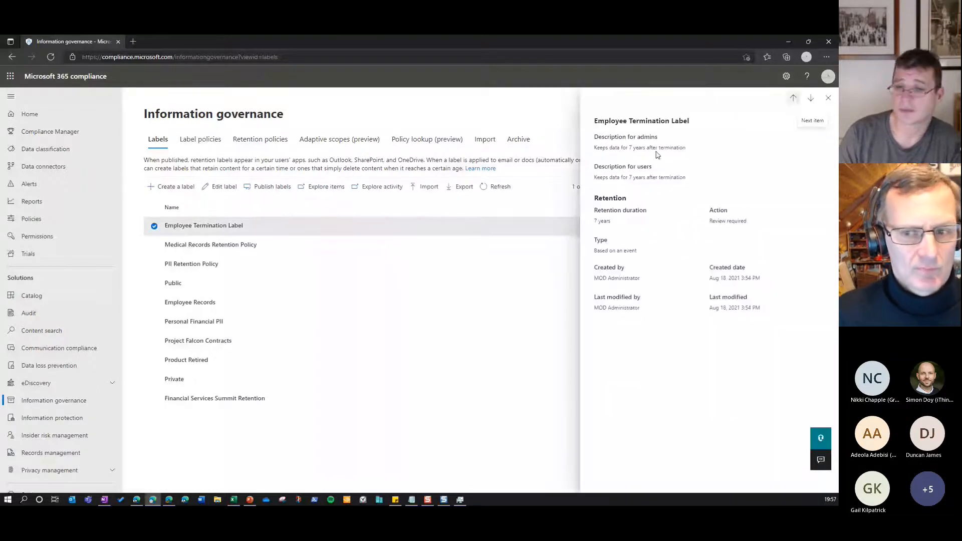
click(219, 187)
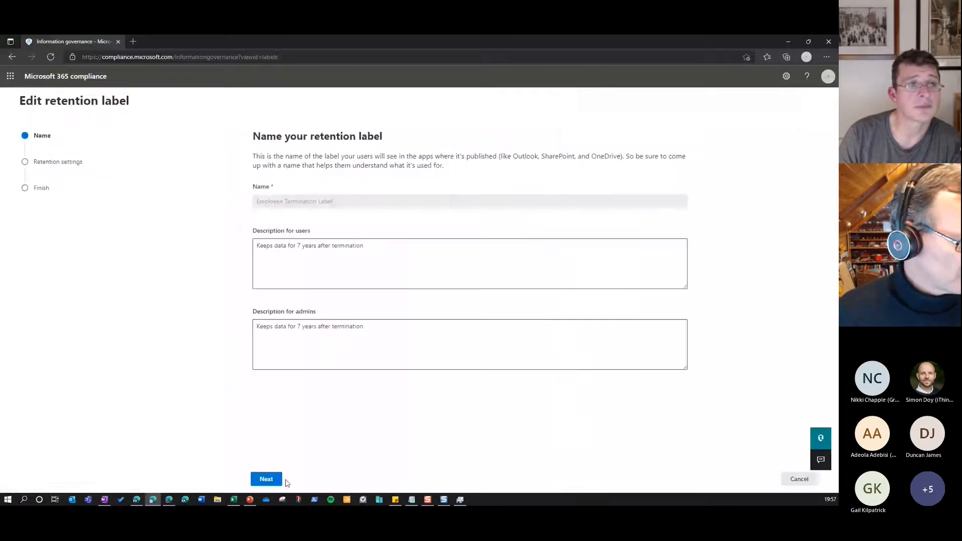
click(267, 479)
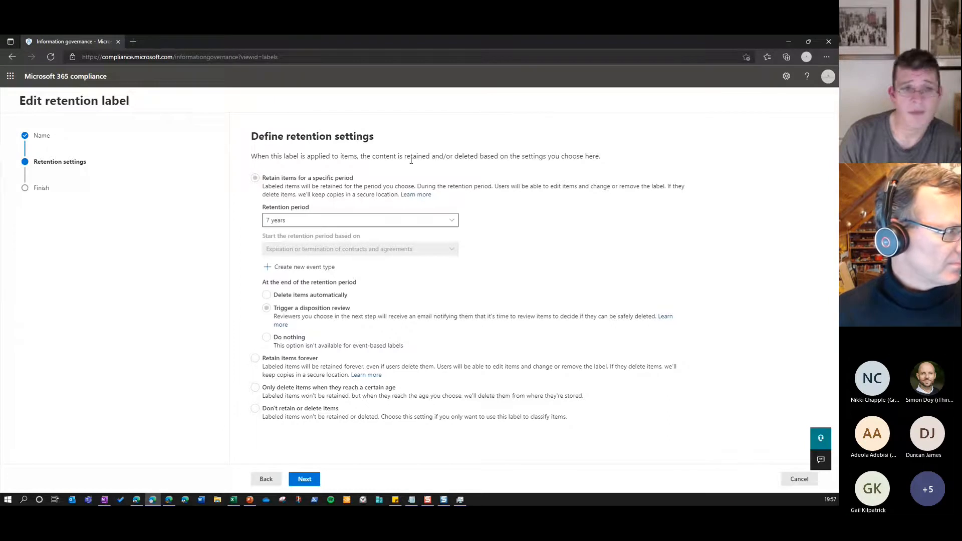
View the retention period choices for the Employee Termination Label and leave the label editor without saving
click(281, 221)
click(449, 221)
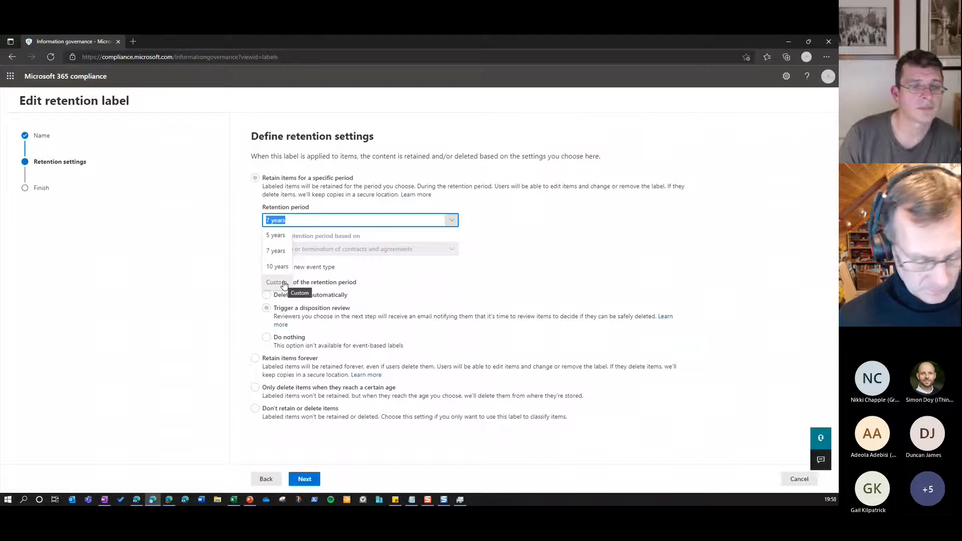
click(547, 233)
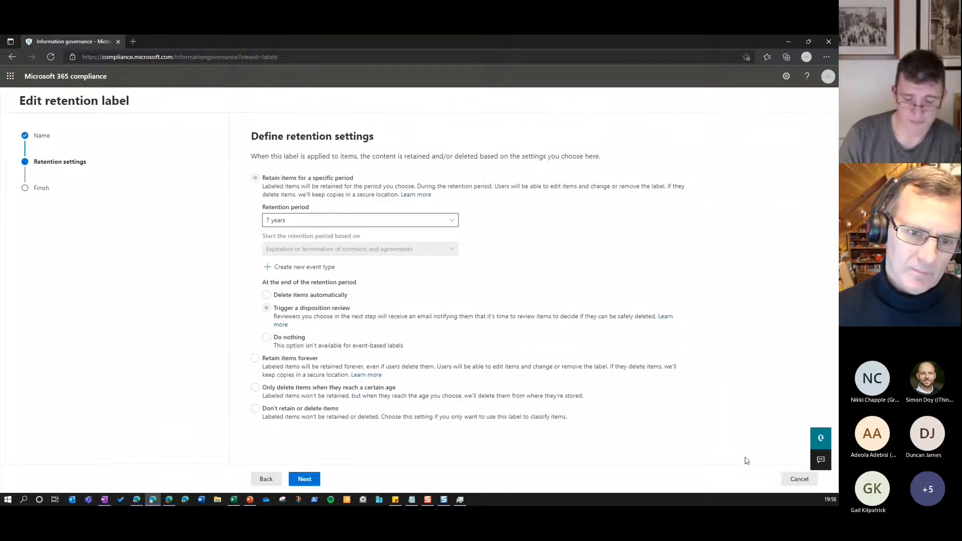
click(792, 481)
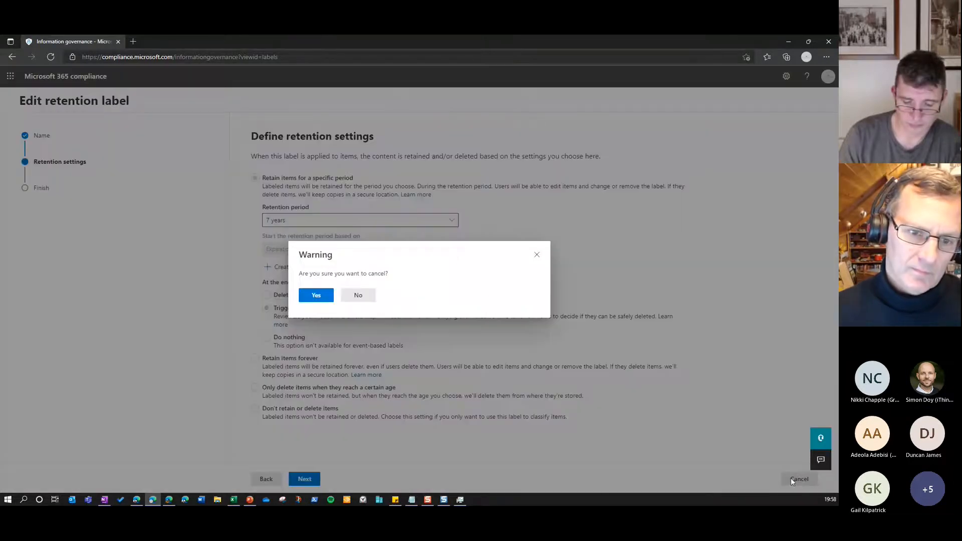
click(321, 301)
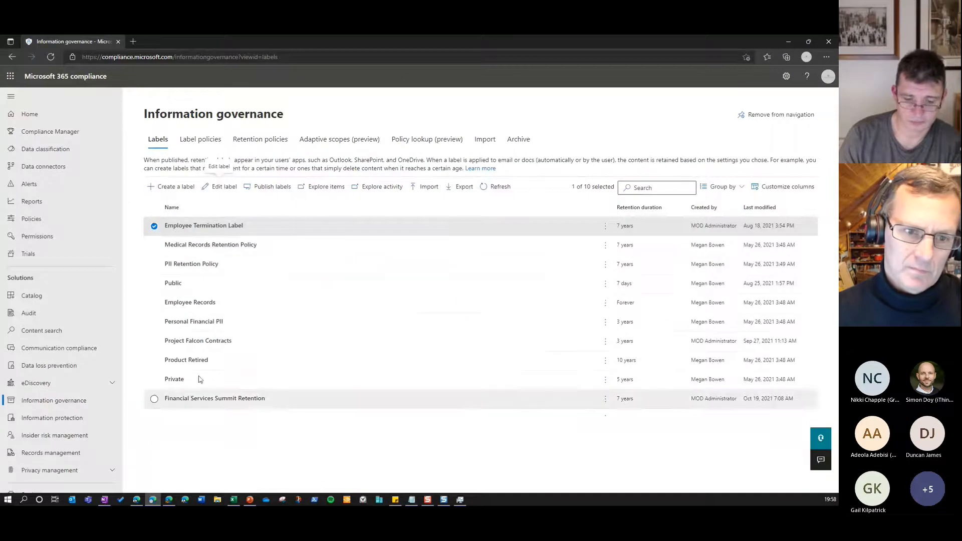
Open the Medical Records Retention Policy from the label policies for editing and continue to its sensitive info conditions
click(200, 141)
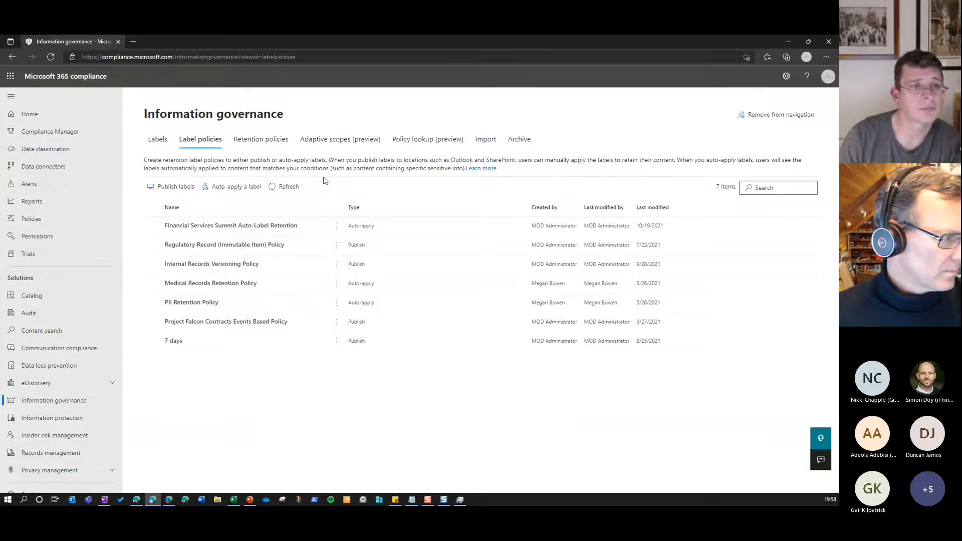
click(261, 285)
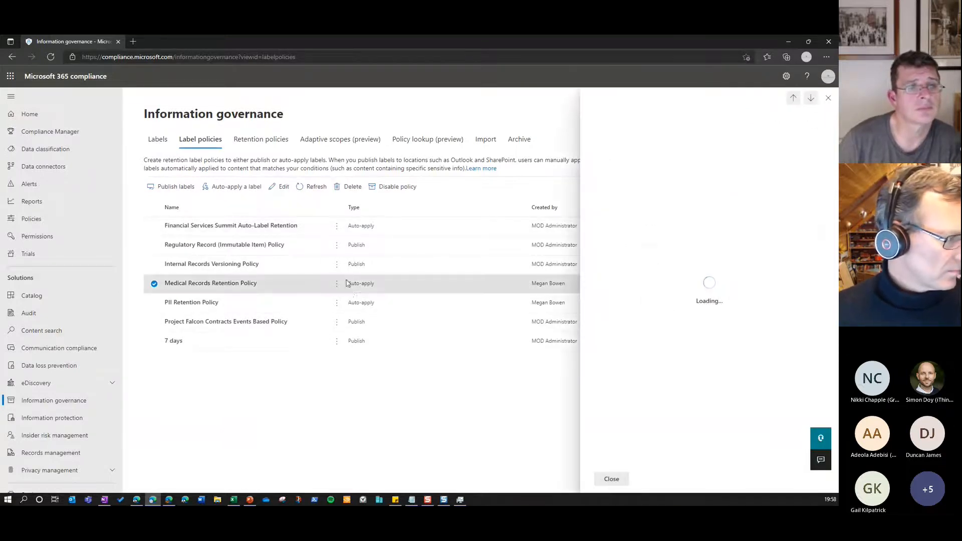
click(274, 190)
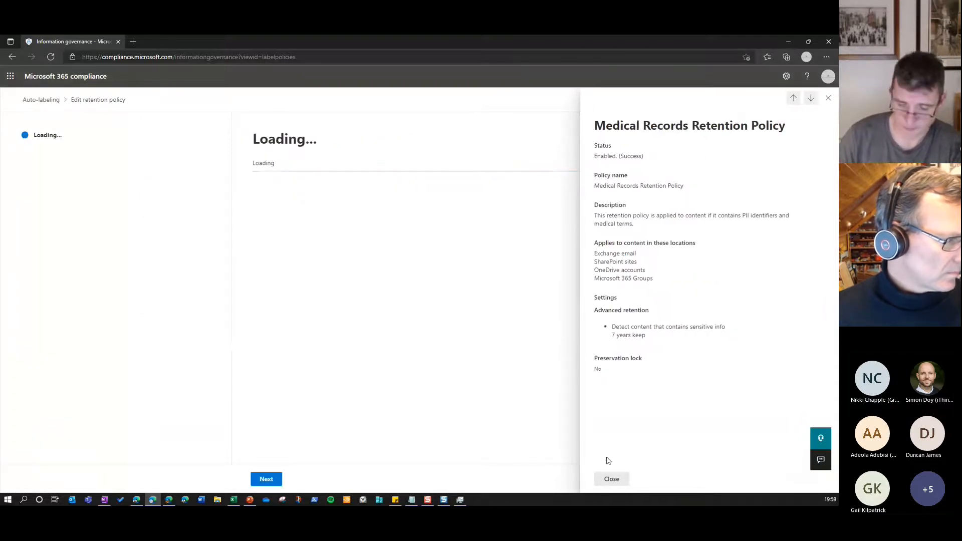
click(617, 479)
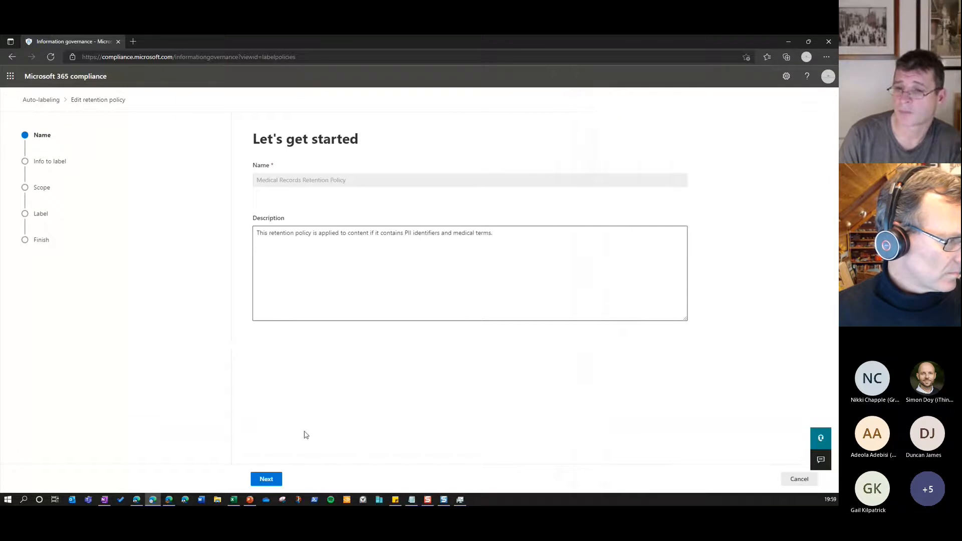
click(273, 480)
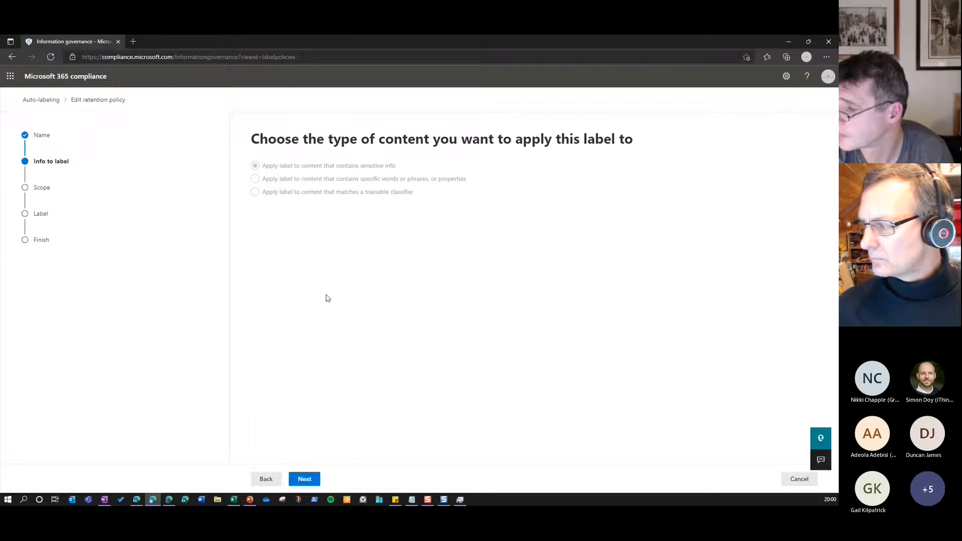
click(304, 480)
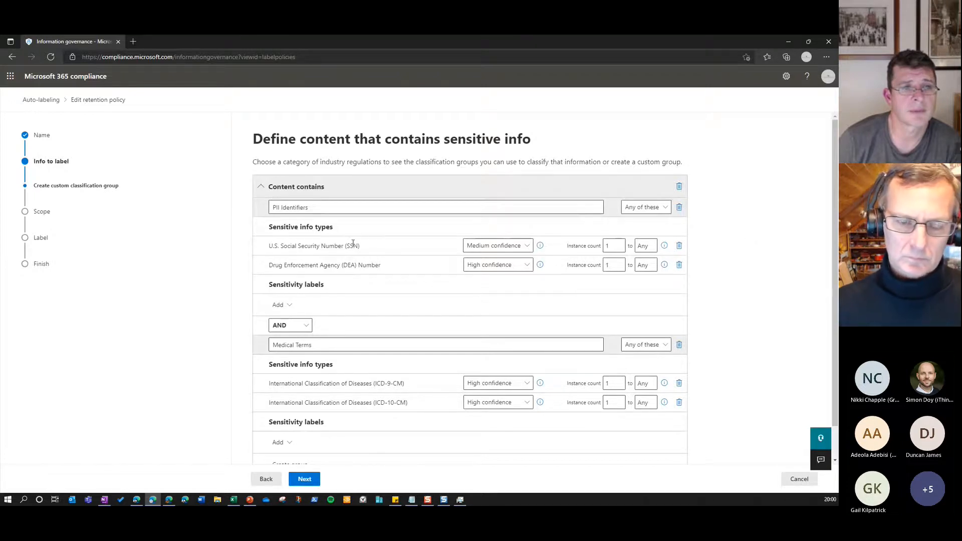
Examine the sensitive info types in the policy's PII Identifiers and Medical Terms groups and the operator joining them
drag(269, 228, 337, 229)
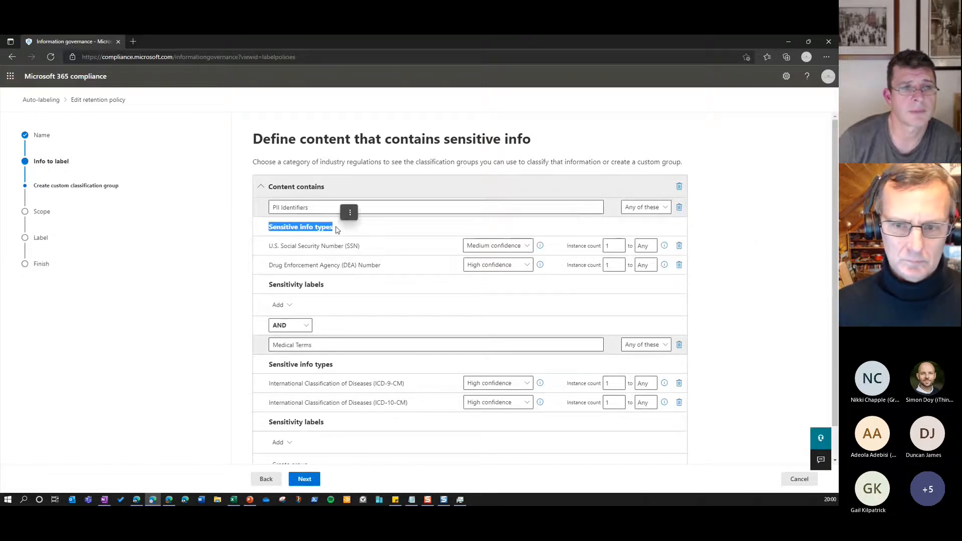
click(332, 245)
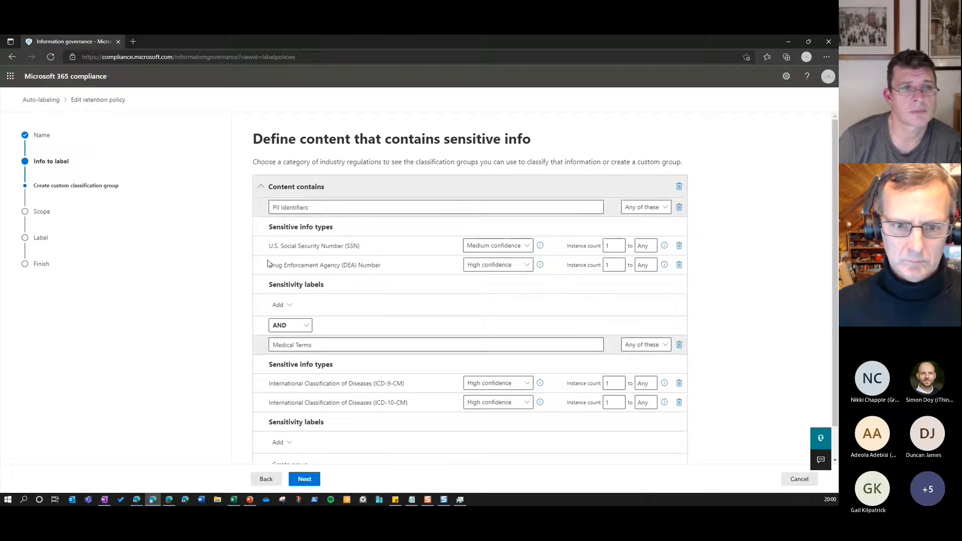
drag(270, 245, 382, 269)
click(372, 273)
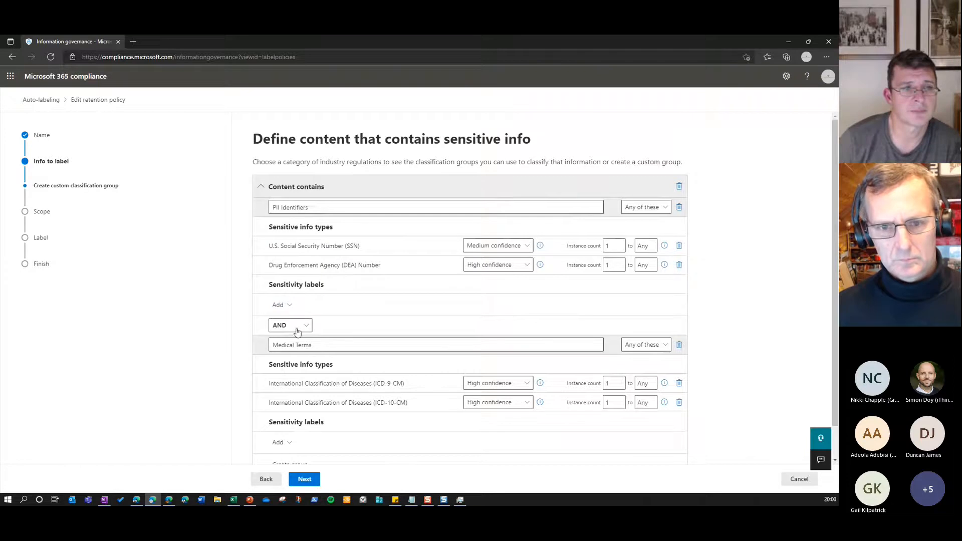
drag(269, 384, 408, 387)
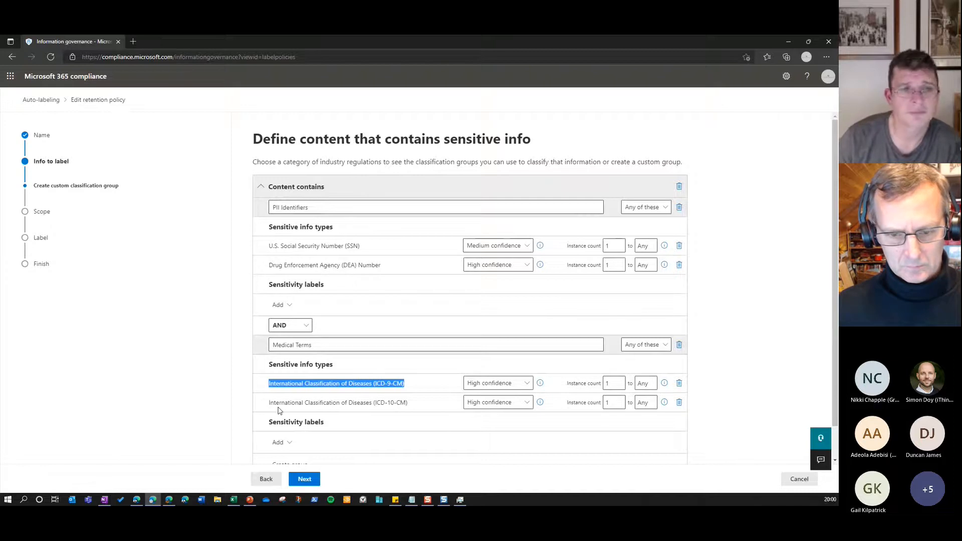
click(420, 398)
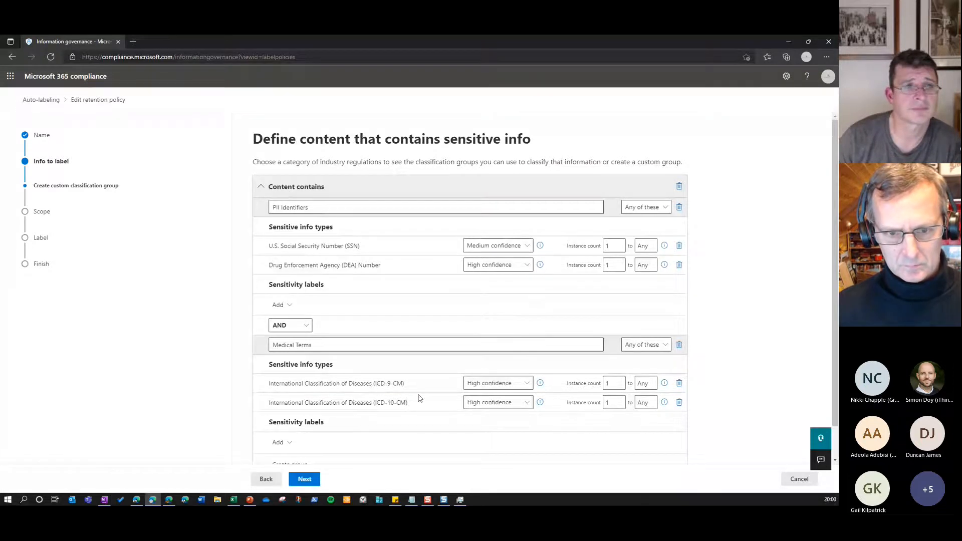
scroll(420, 399, down, 1)
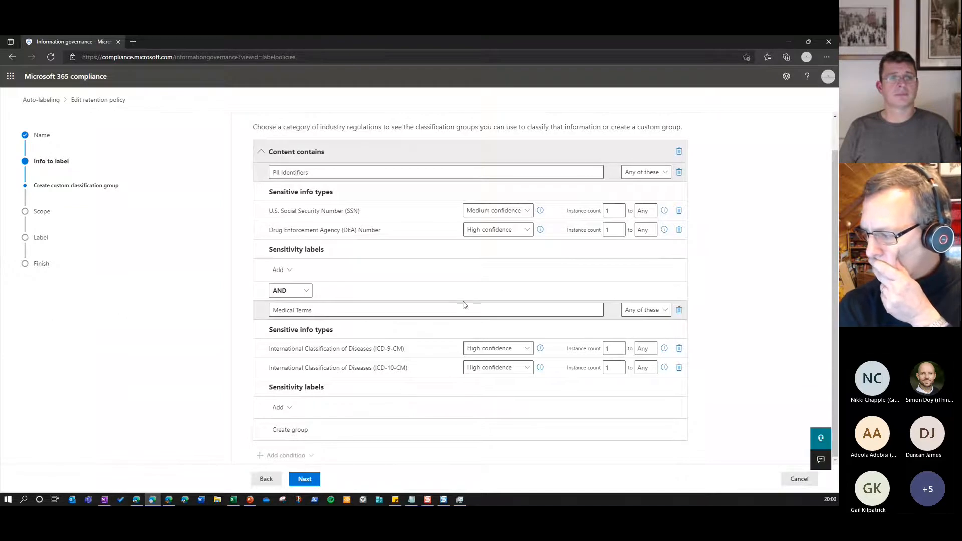
Review the policy's scope type, locations and auto-applied label, leave the editor without saving, and deselect the policy
click(306, 480)
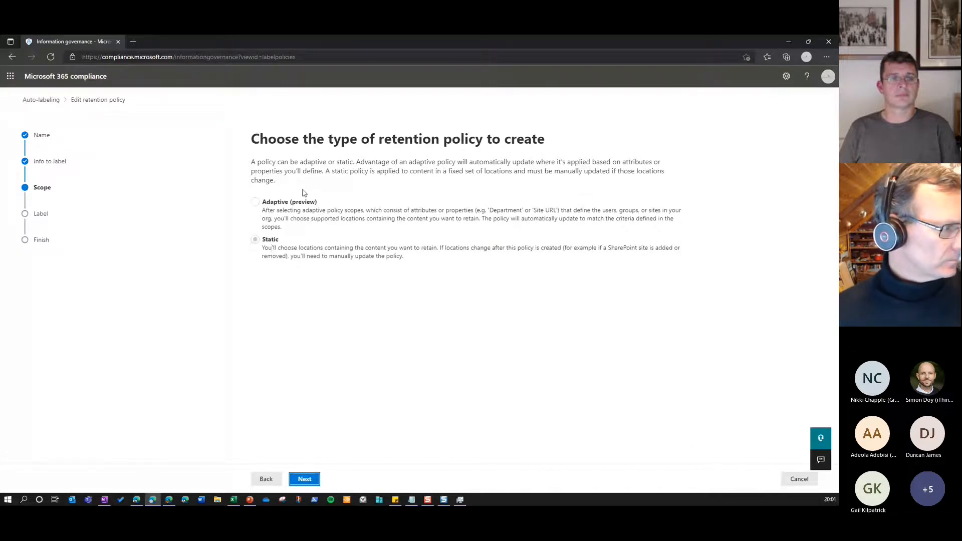
click(304, 479)
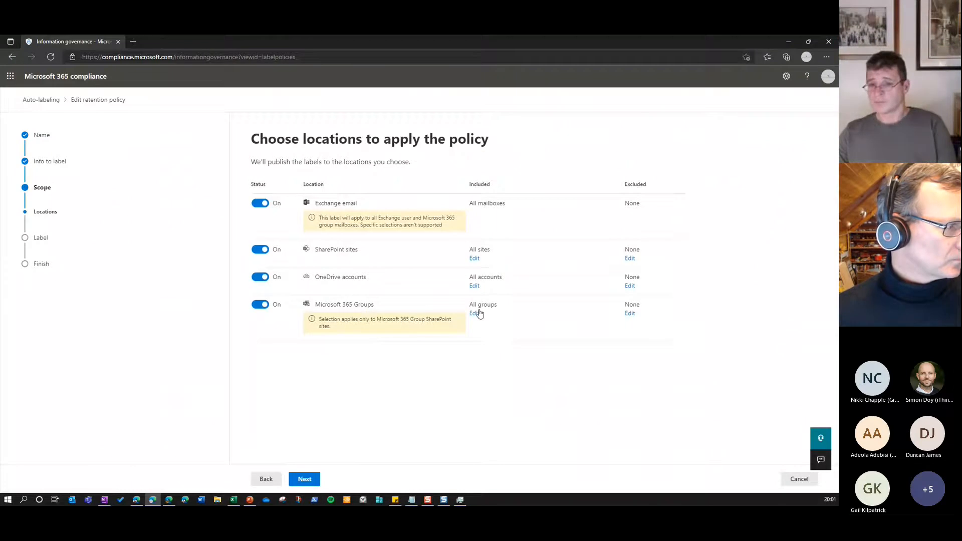
click(302, 480)
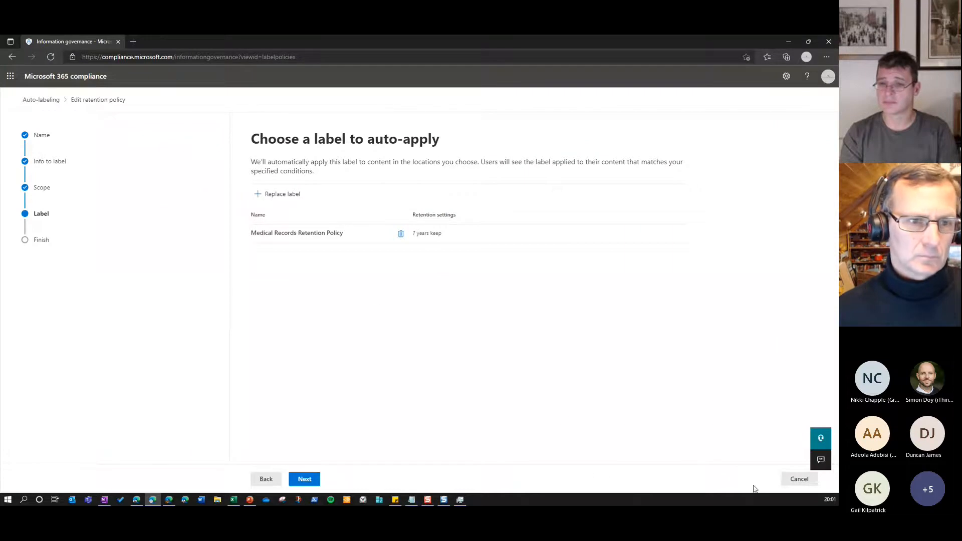
click(786, 484)
click(326, 299)
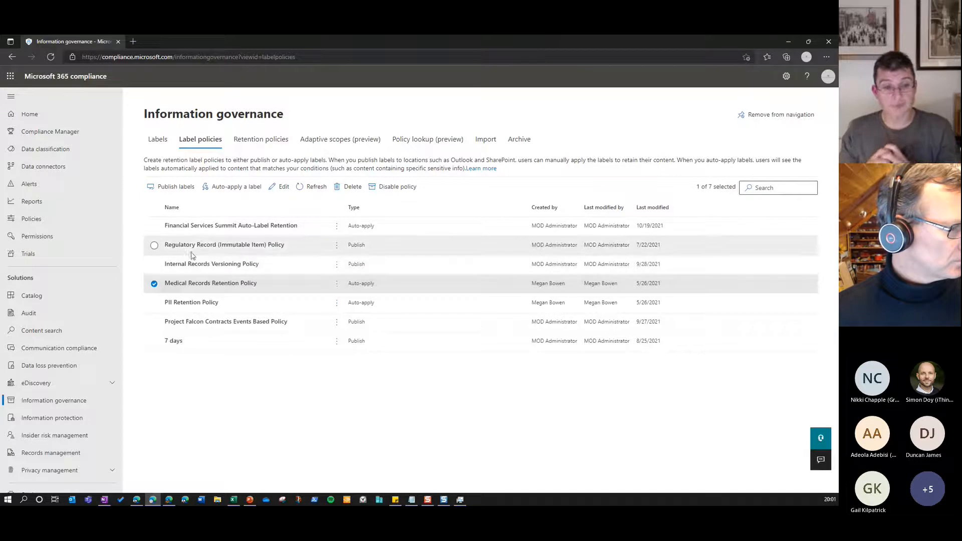
click(153, 284)
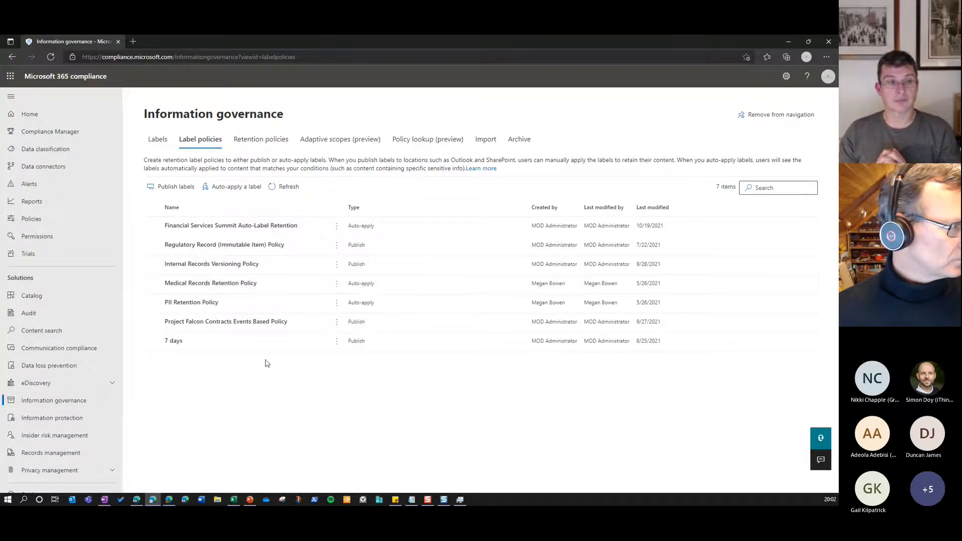
Open the Employee Records retention policy for editing and continue through its type and locations to the retention settings
click(261, 140)
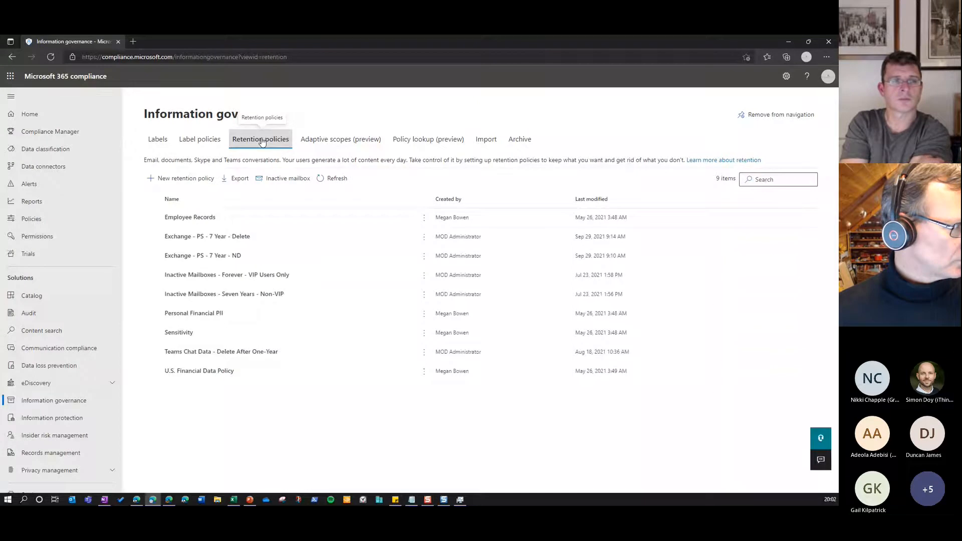
click(224, 224)
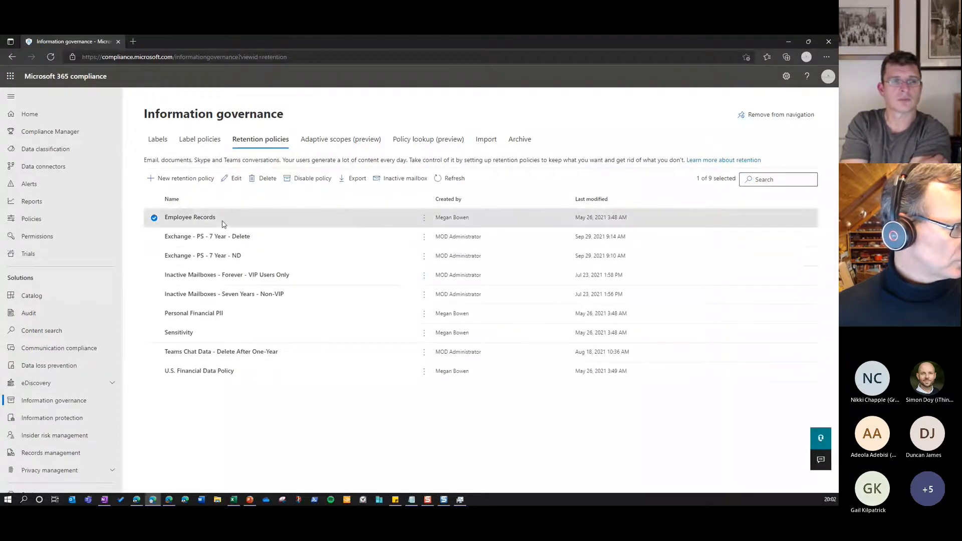
click(238, 180)
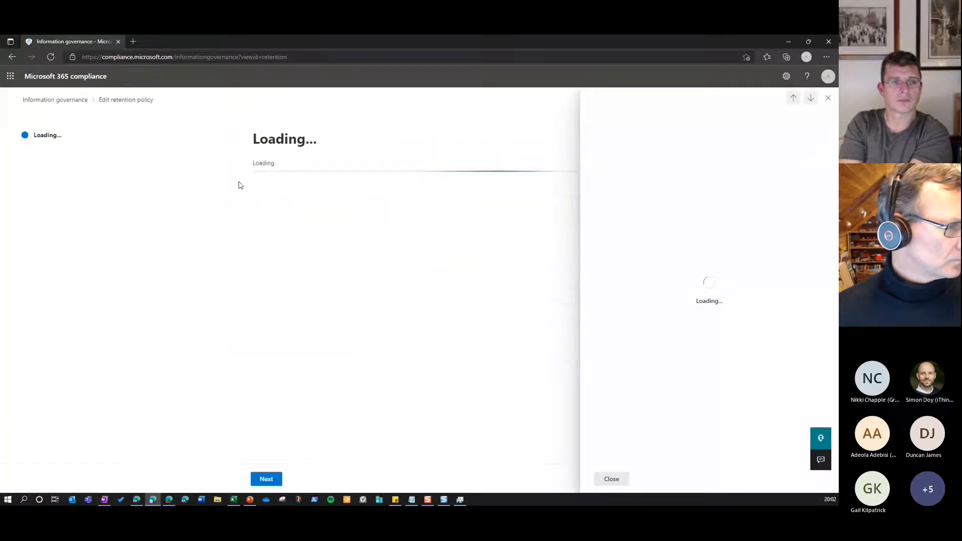
click(609, 479)
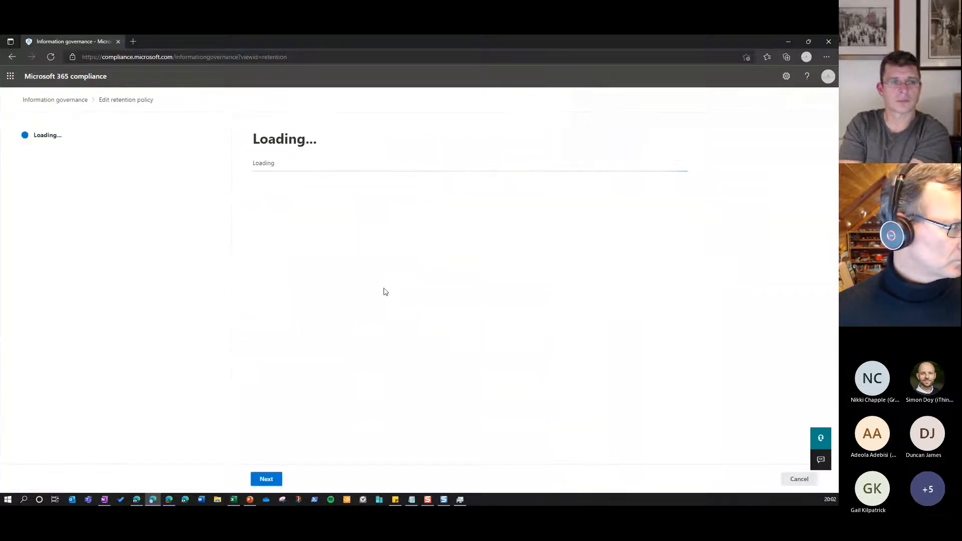
click(275, 482)
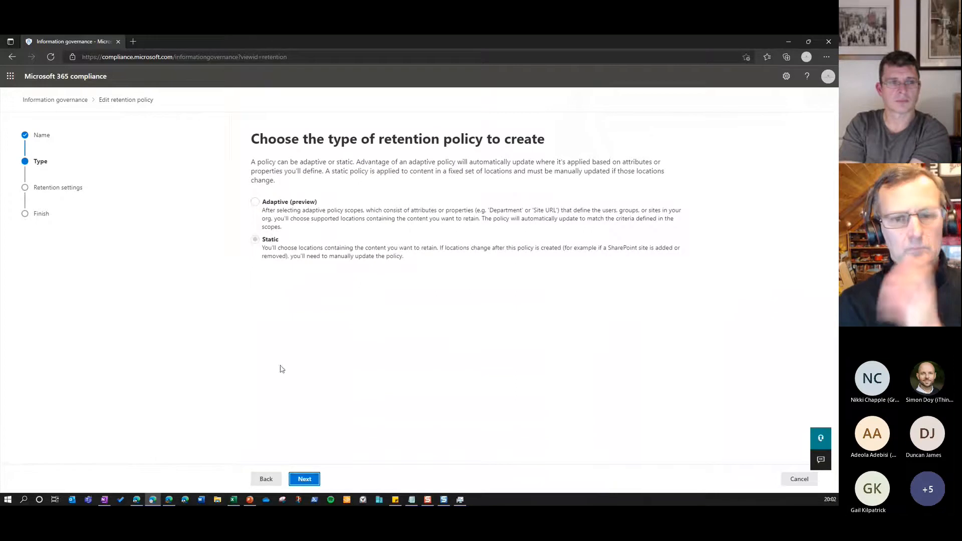
click(301, 480)
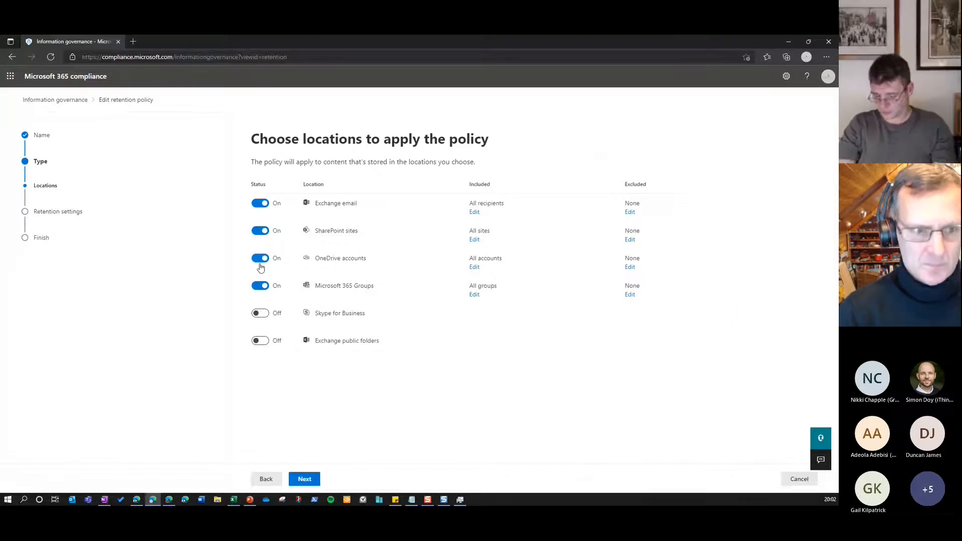
click(311, 479)
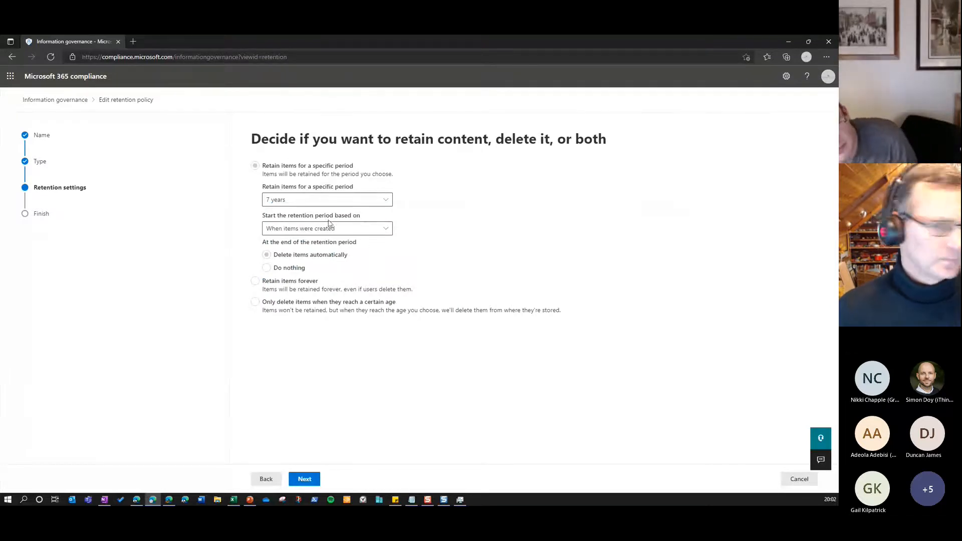
View the start options for the Employee Records retention period and leave the policy editor without saving
click(386, 229)
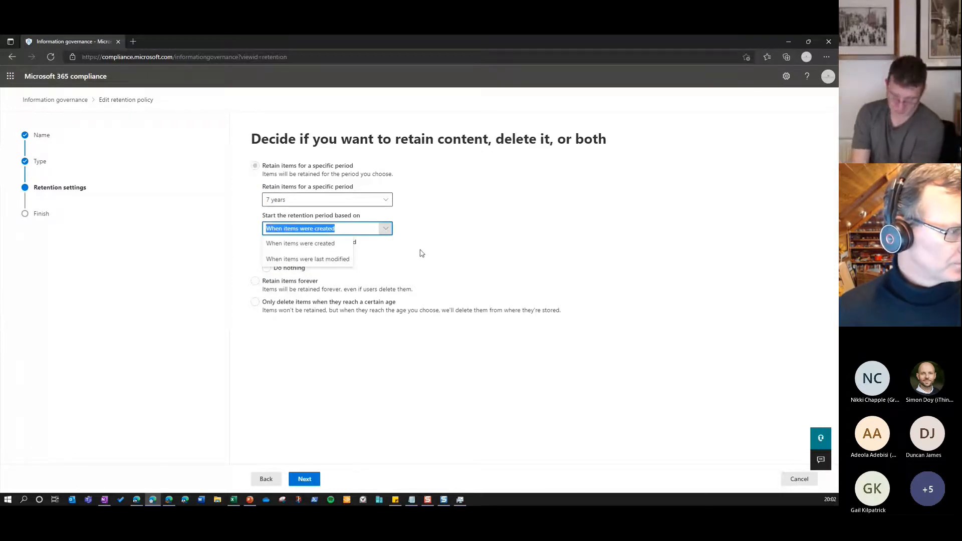
click(373, 224)
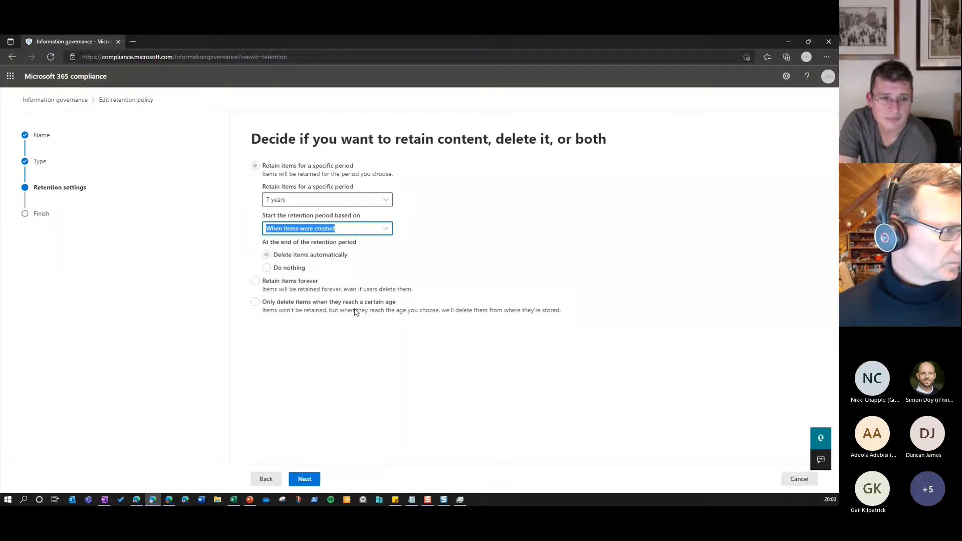
click(794, 478)
click(319, 296)
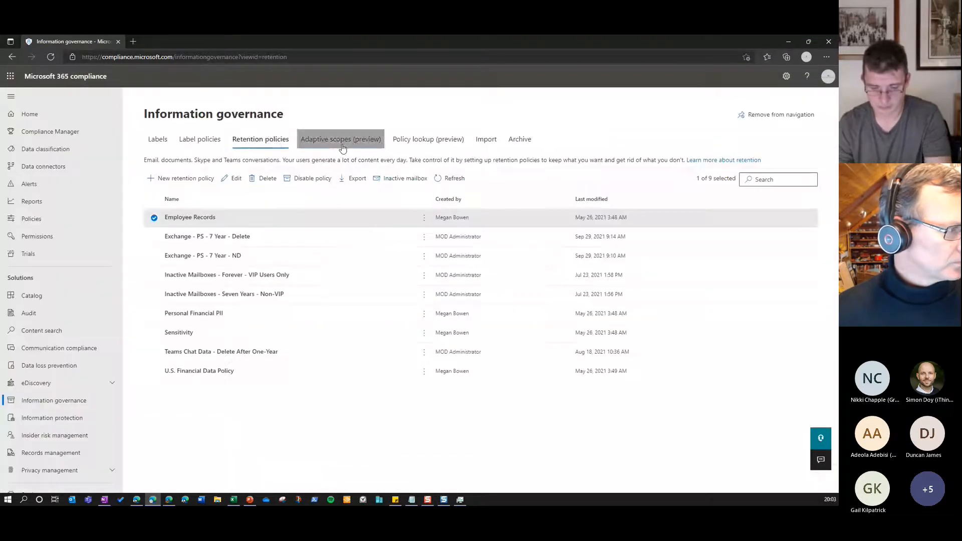
View the adaptive scopes, policy lookup, import and archive mailbox pages, and select a user with an enabled archive mailbox
click(345, 142)
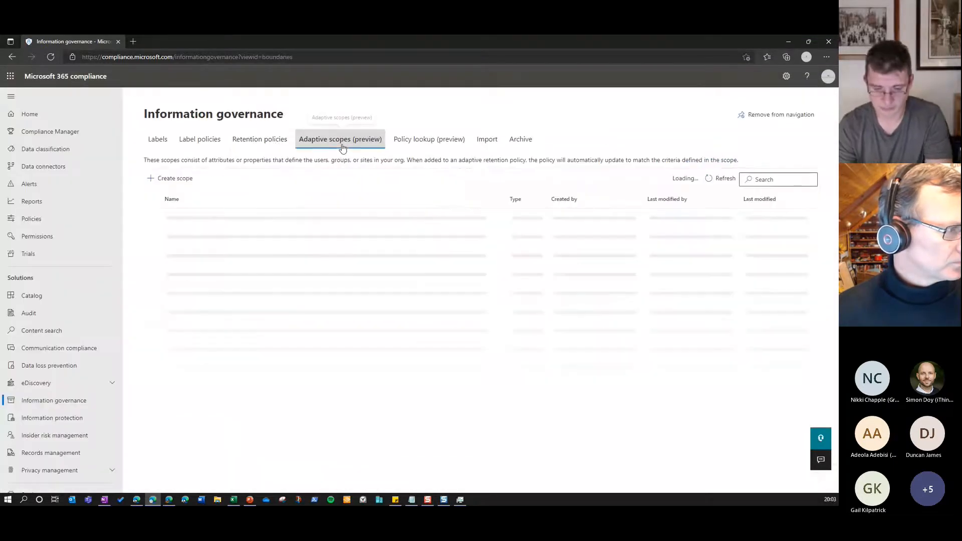
click(416, 146)
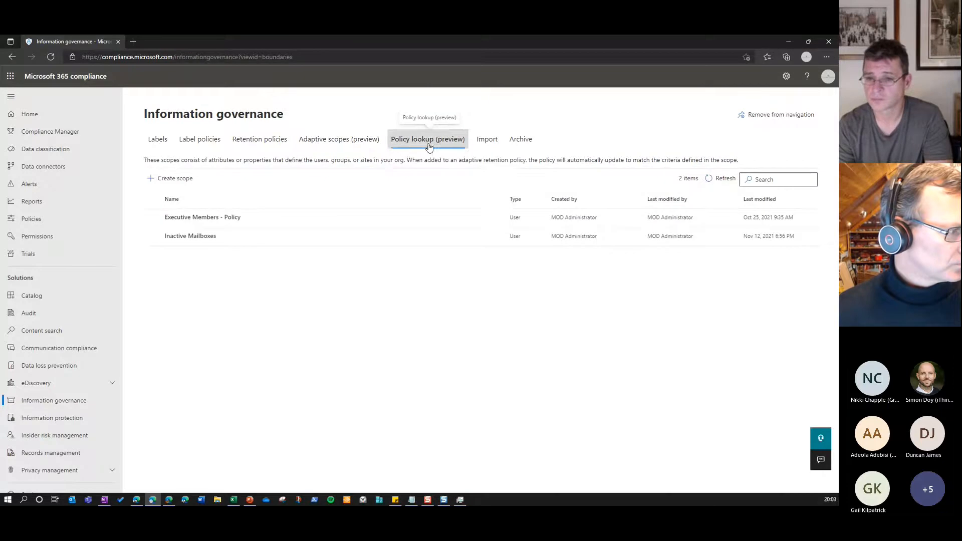
click(486, 145)
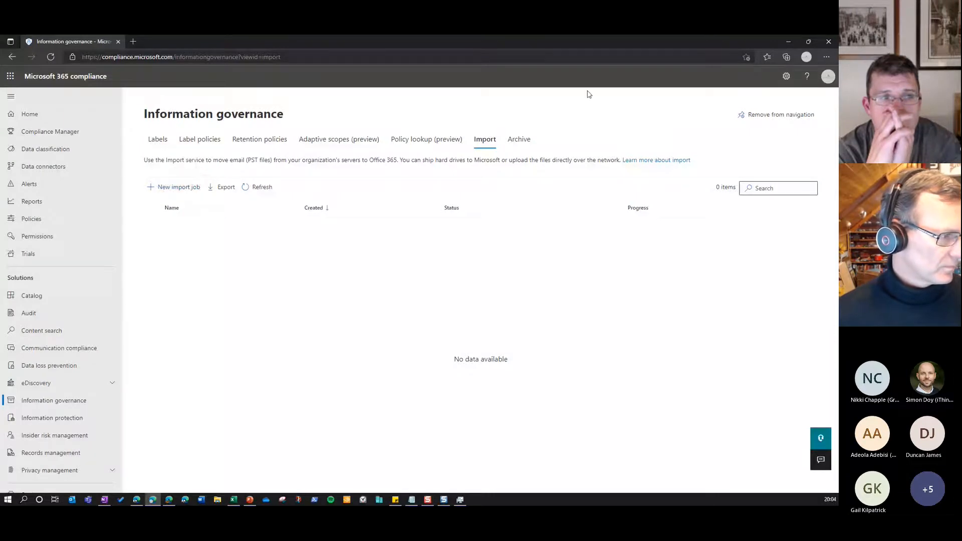
click(514, 140)
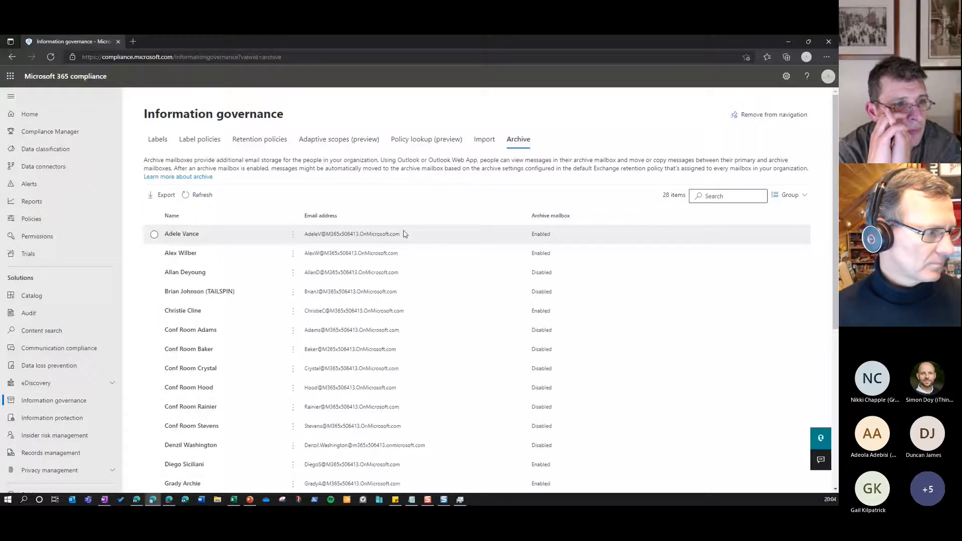
click(153, 254)
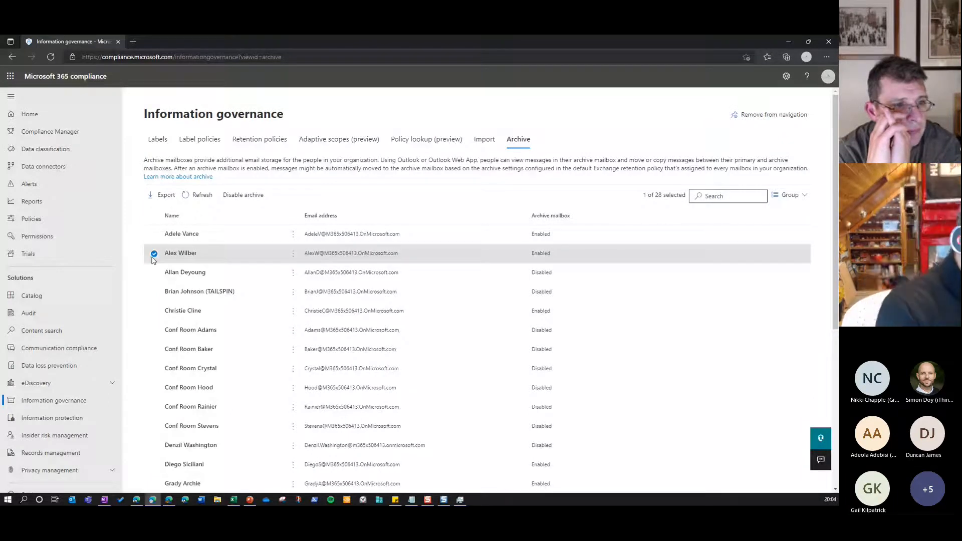
Open the scope details of the Executive Members - Policy adaptive scope and examine its type, query summary and description
click(328, 143)
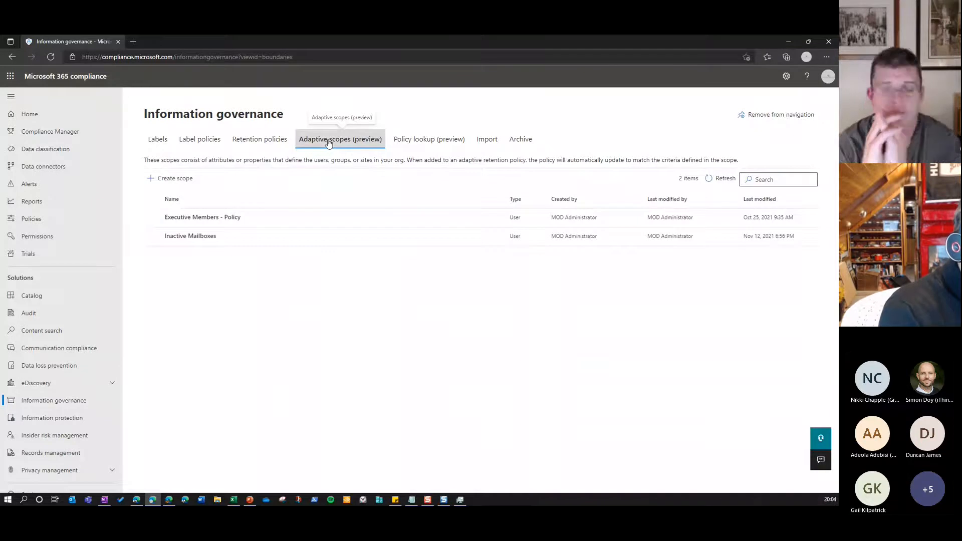
click(230, 223)
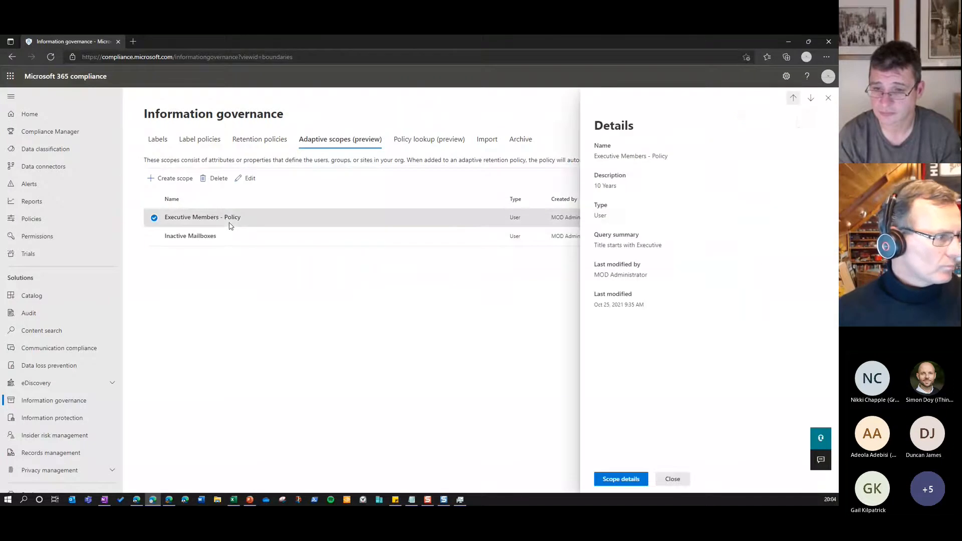
click(617, 483)
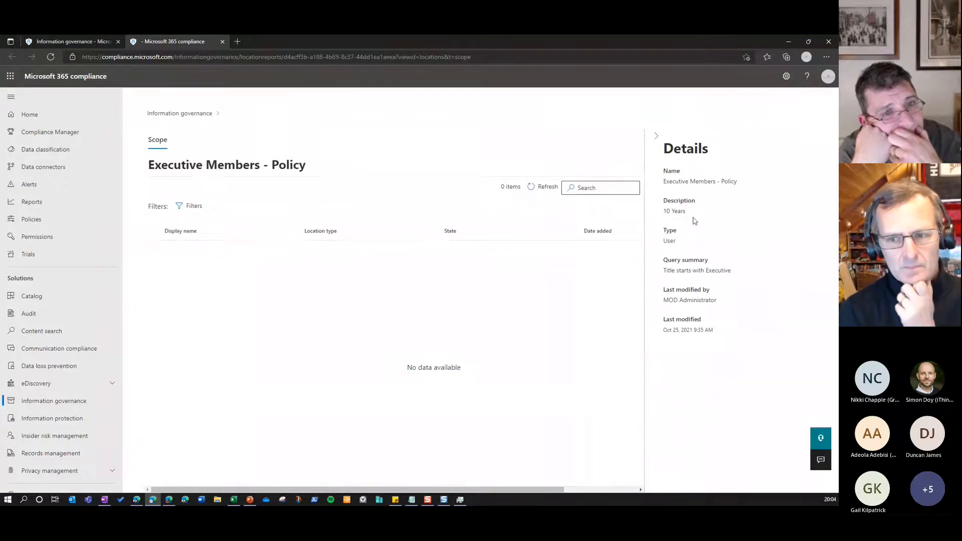
triple_click(669, 240)
click(674, 244)
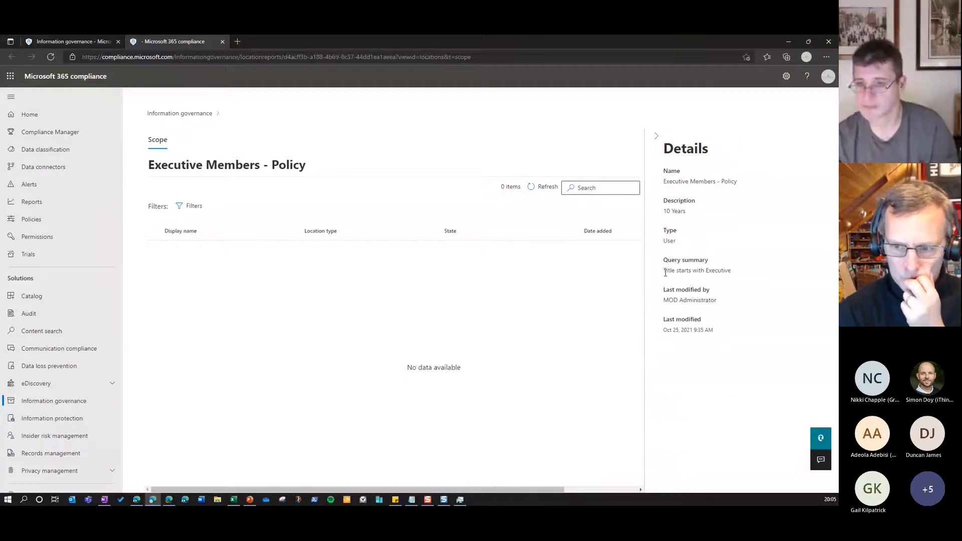
drag(706, 271, 731, 271)
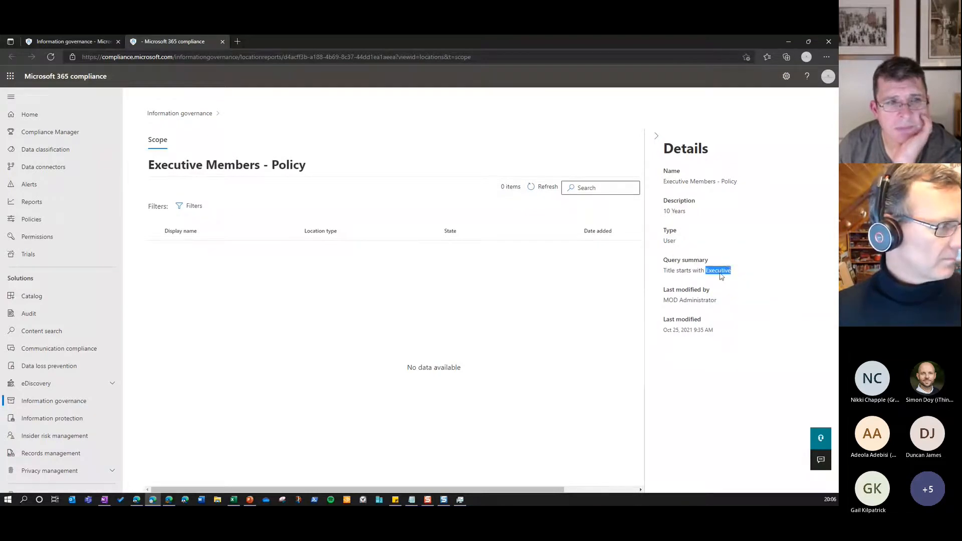
drag(663, 212, 686, 219)
click(684, 220)
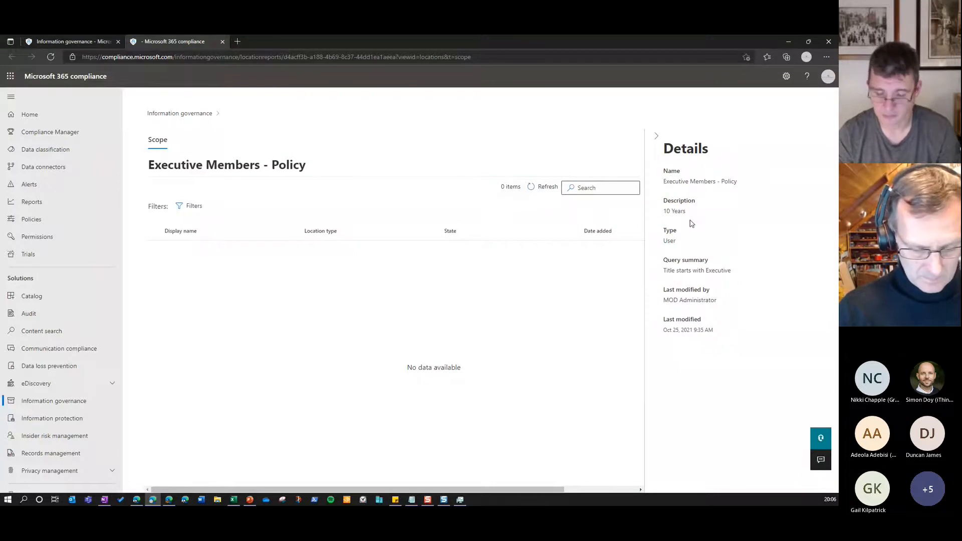
Return to the adaptive scopes in Information governance, start a new scope named "test" and continue to the scope type
click(191, 118)
click(343, 146)
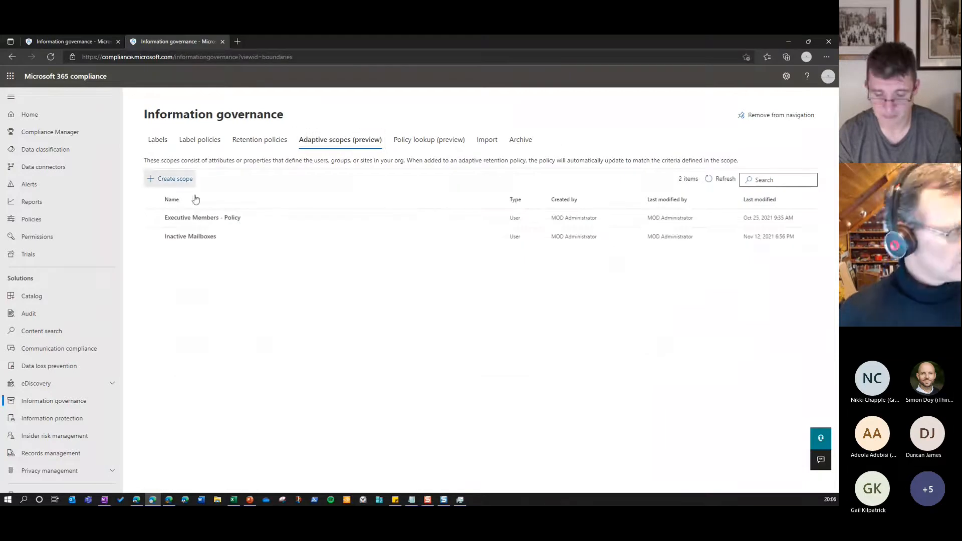
click(175, 178)
text(test)
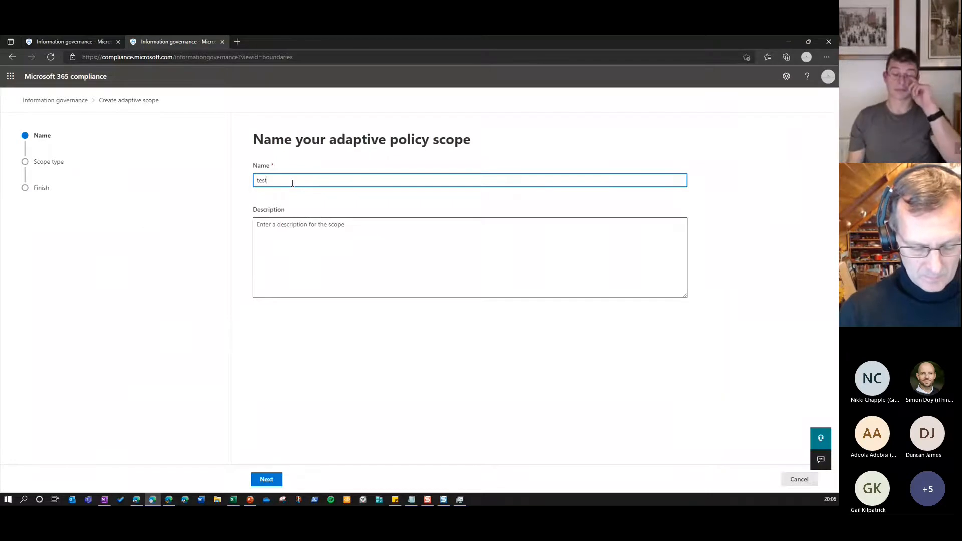
click(268, 480)
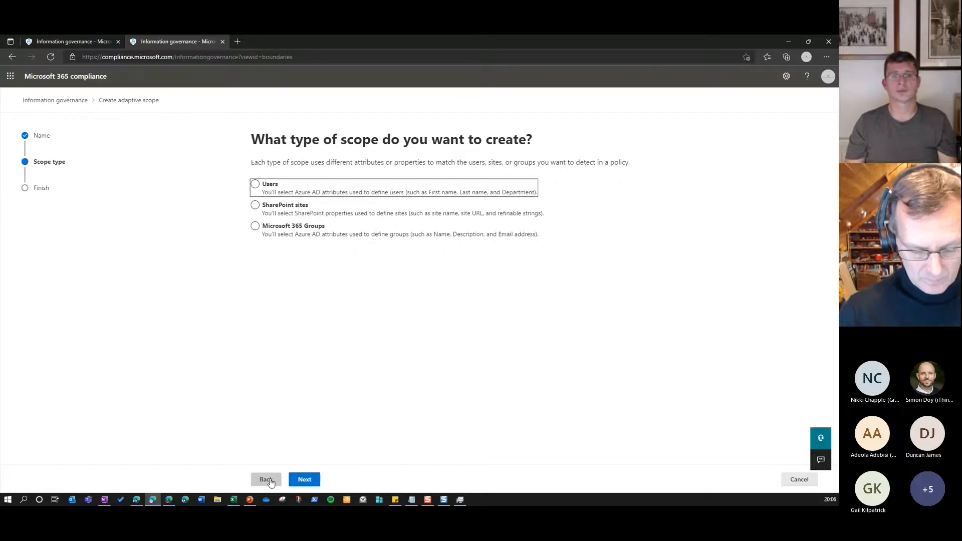
Choose Users as the scope type and continue to the user query
click(425, 263)
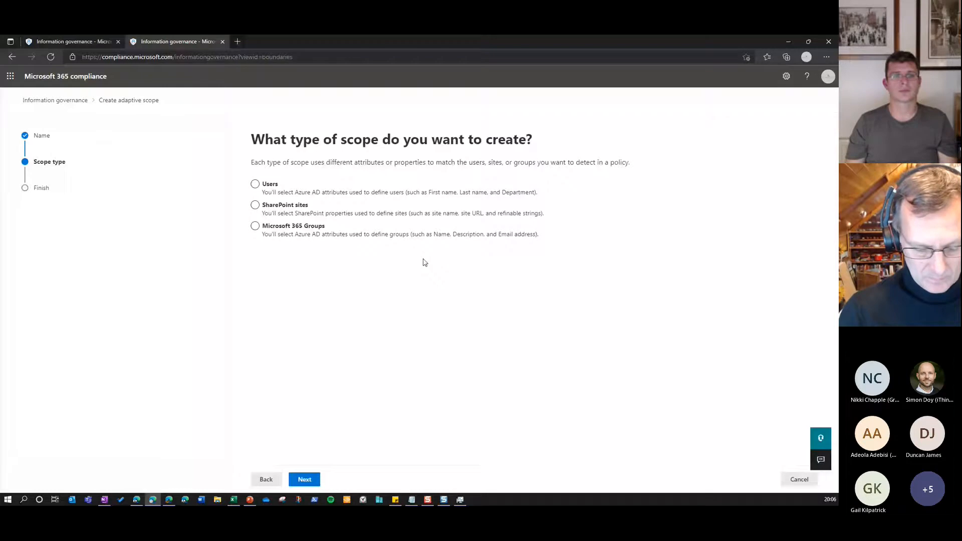
click(287, 214)
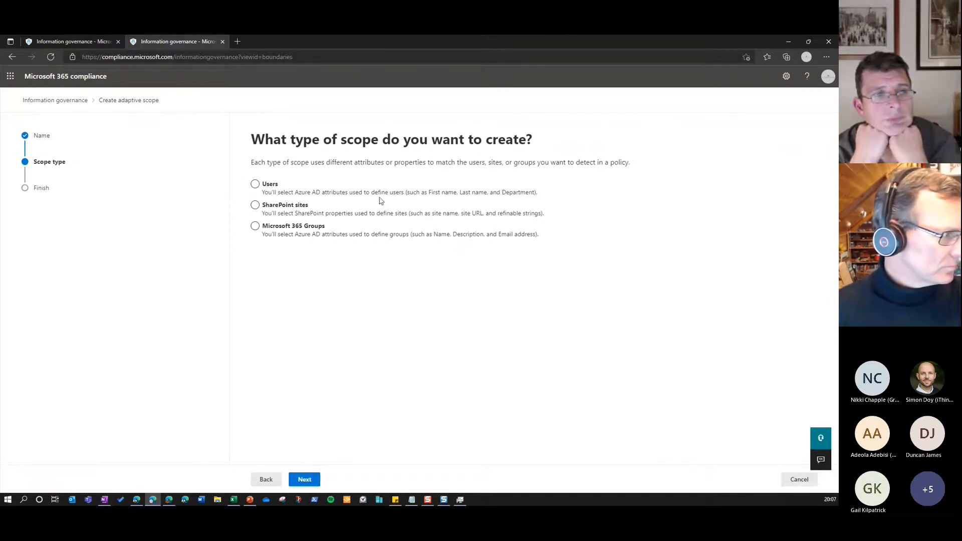
click(315, 196)
click(309, 481)
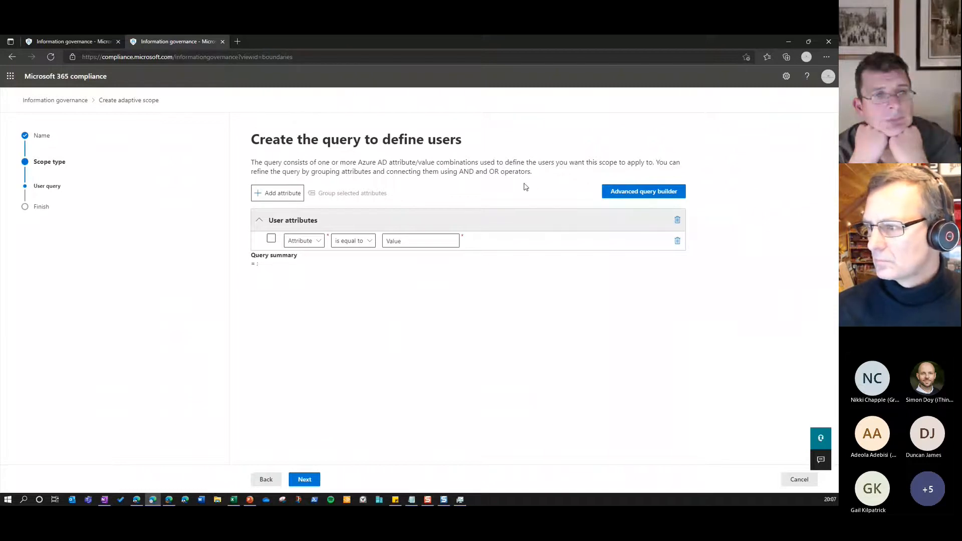
Define the user query as Country or region is equal to "swiss"
click(318, 246)
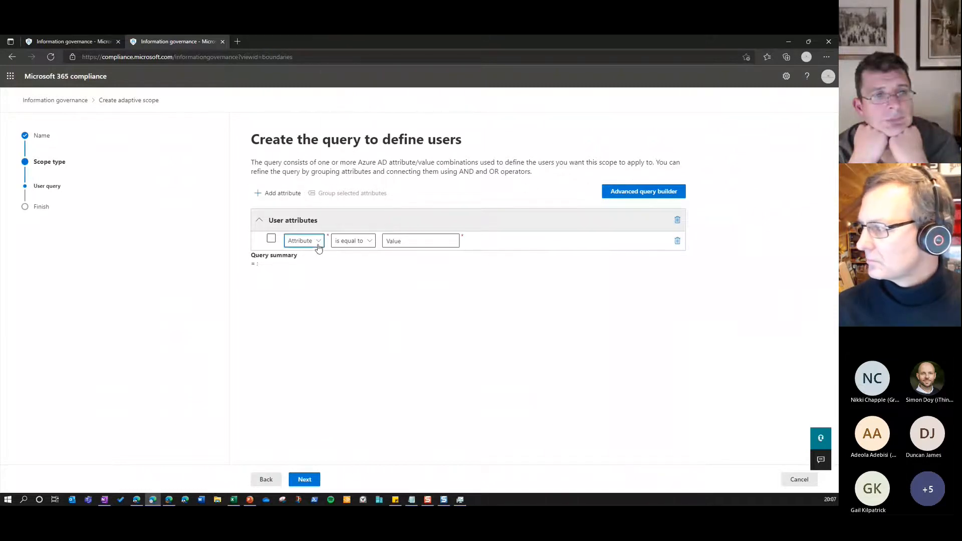
click(347, 235)
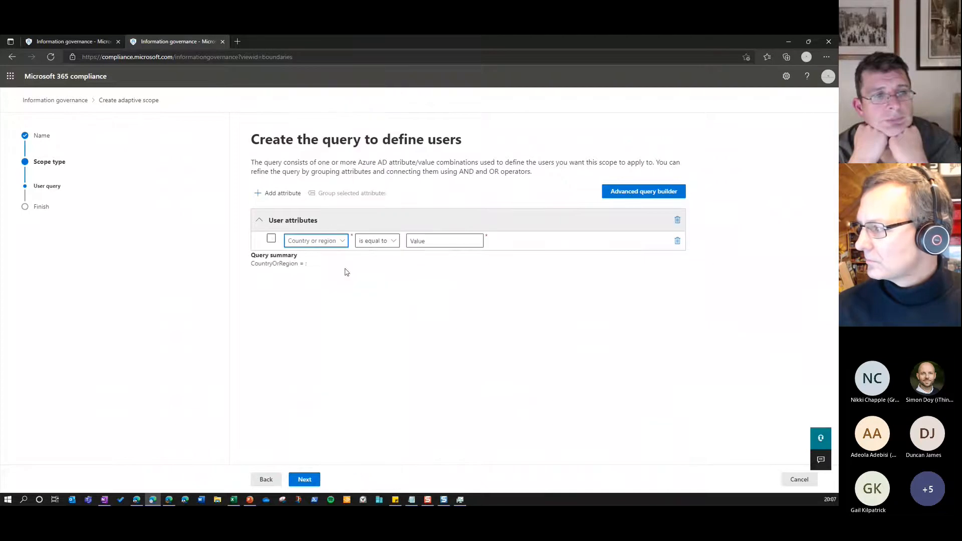
click(421, 242)
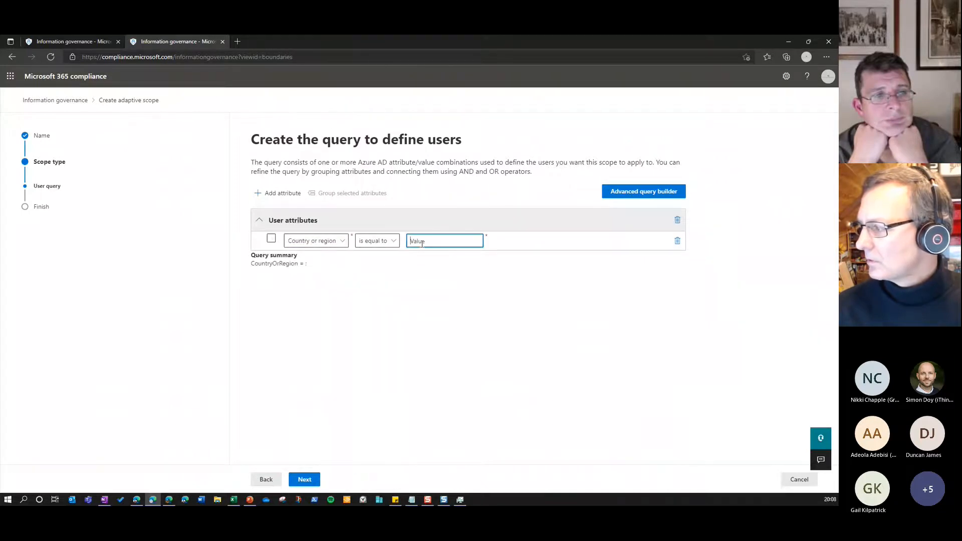
text(swiss)
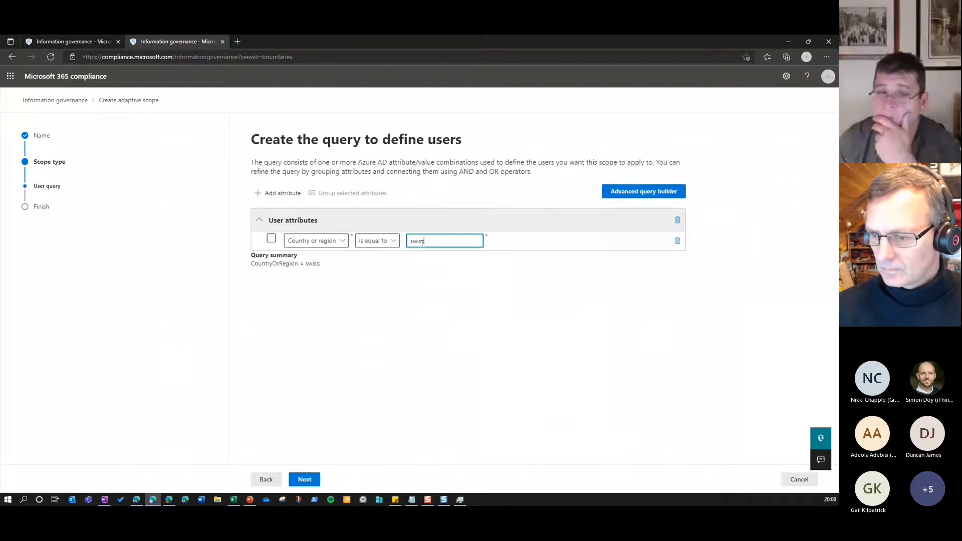
drag(428, 242, 410, 243)
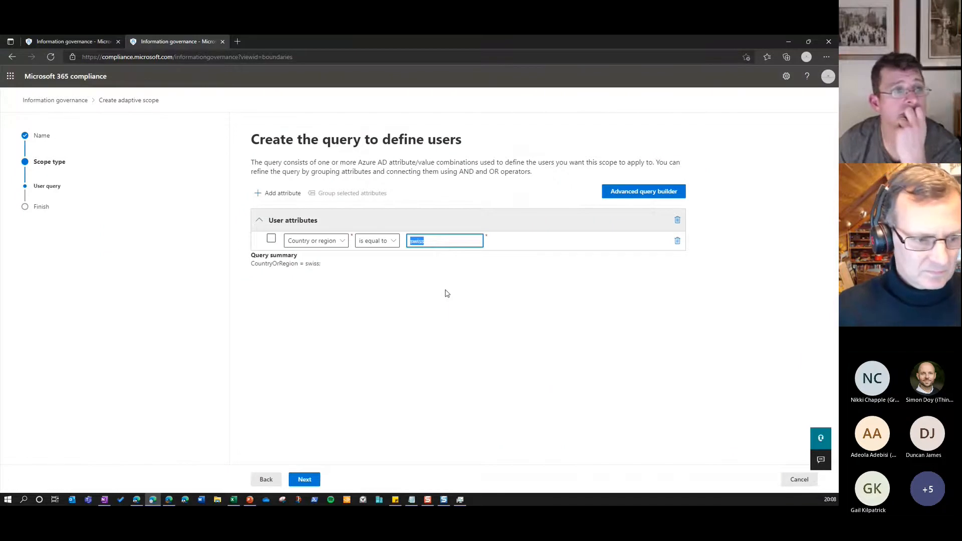
View the available user attributes, continue to the review of the scope, and cancel its creation
click(344, 244)
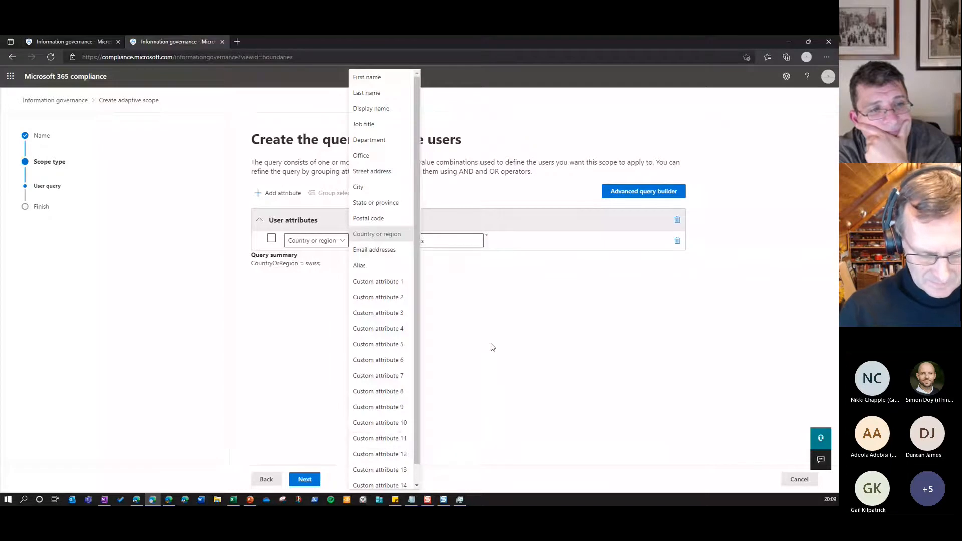
click(312, 480)
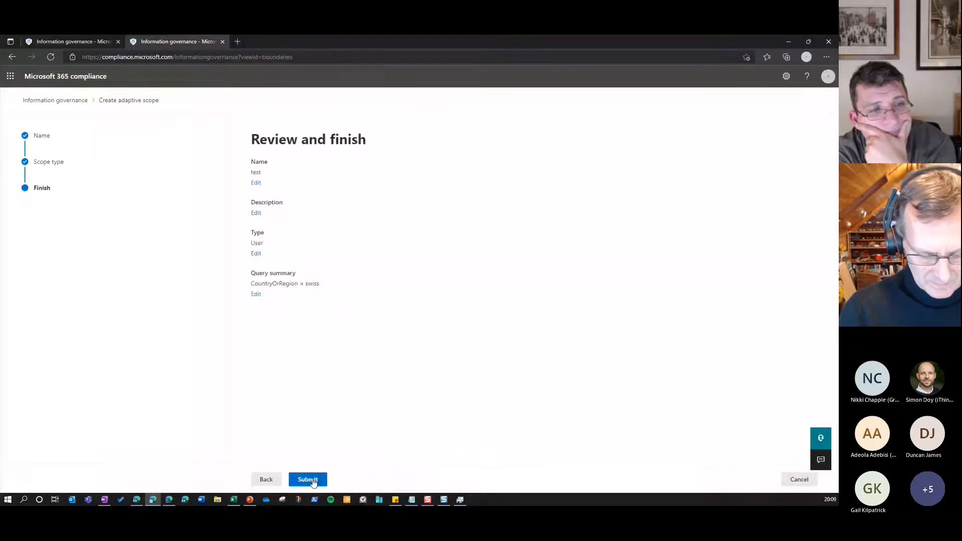
click(796, 483)
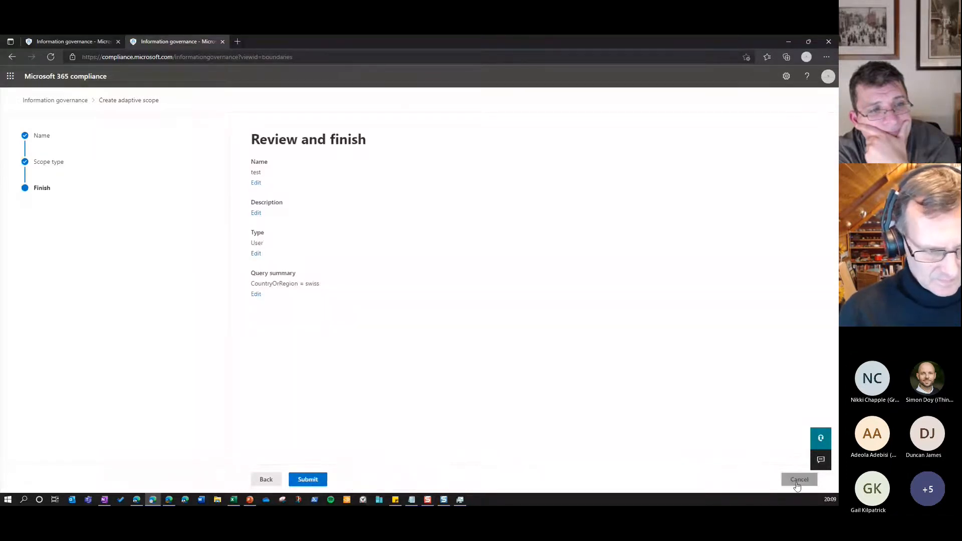
View the policy lookup search for users, and the lists of retention labels and retention policies
click(430, 145)
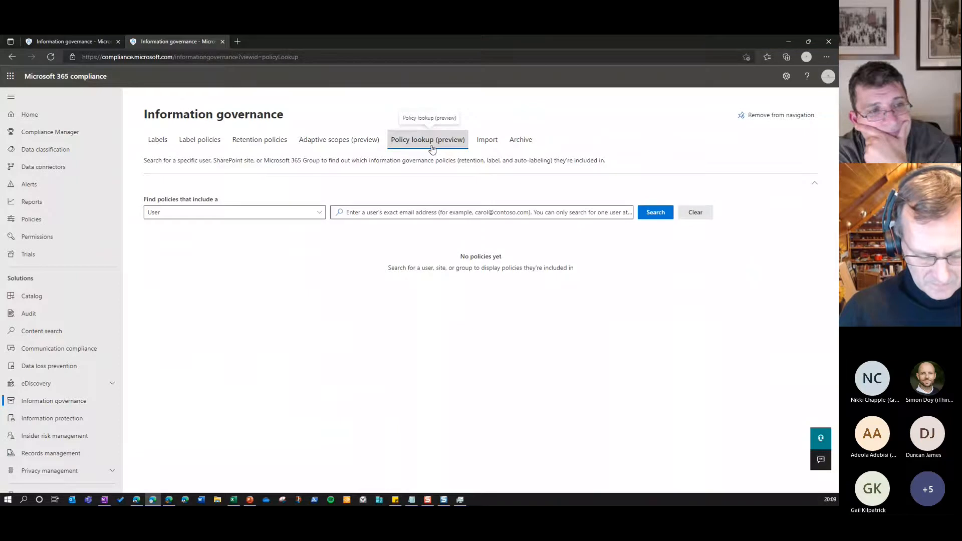
click(371, 208)
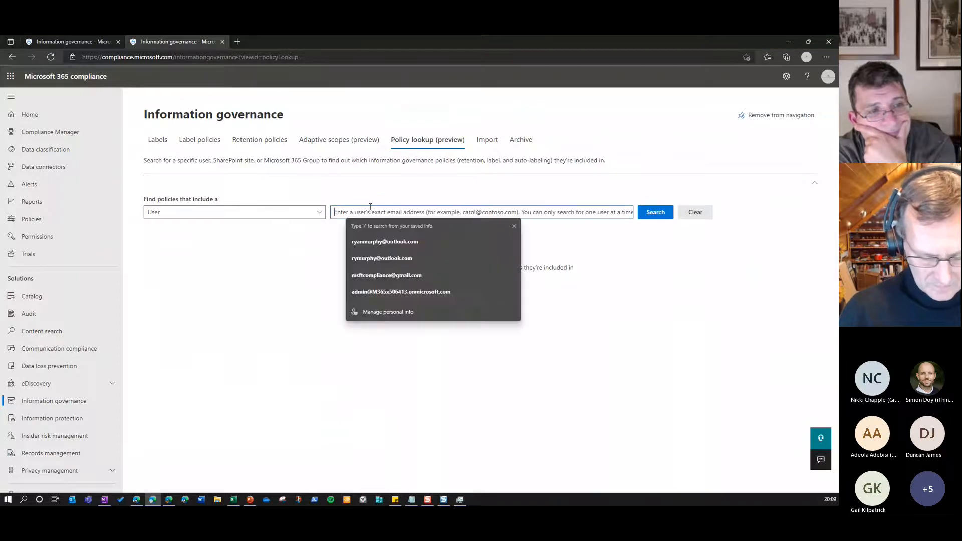
click(608, 225)
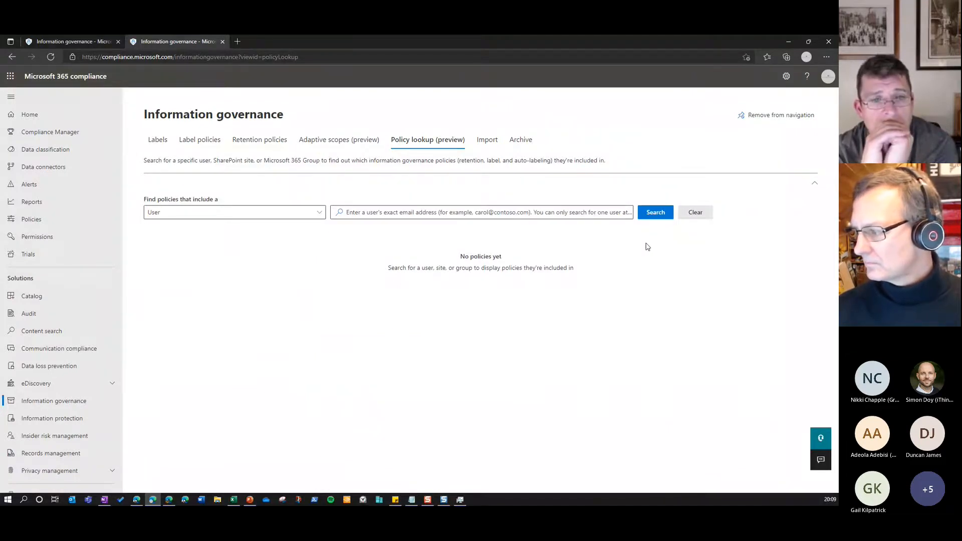
key(alt+Tab)
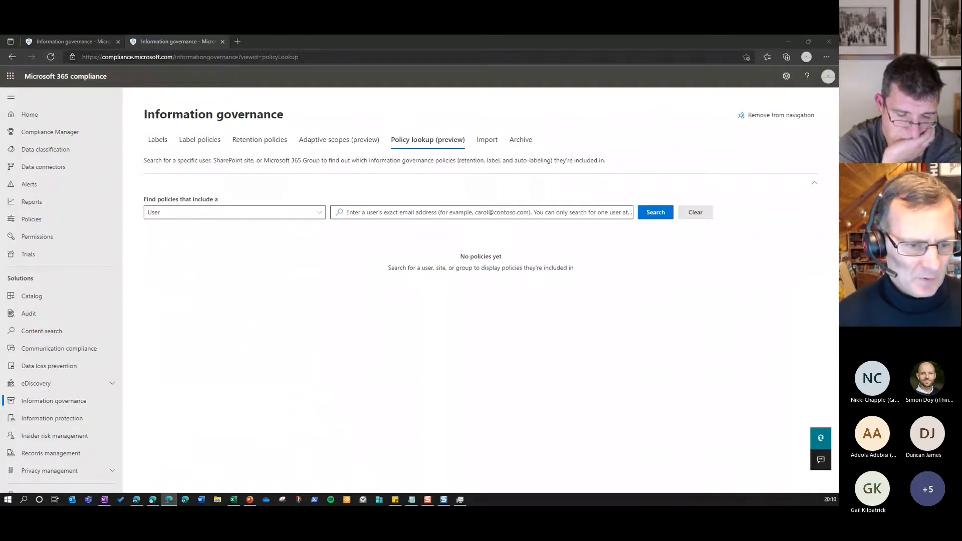
click(156, 141)
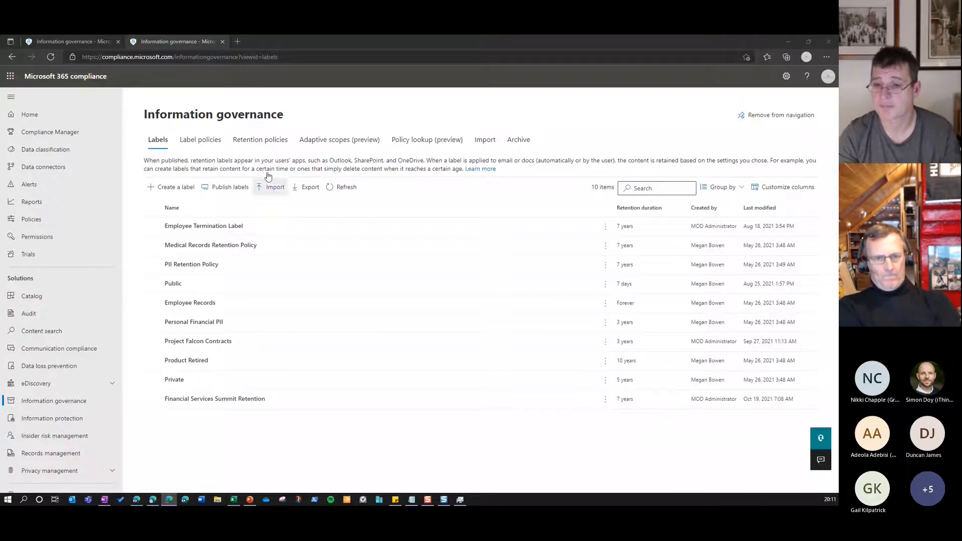
click(260, 139)
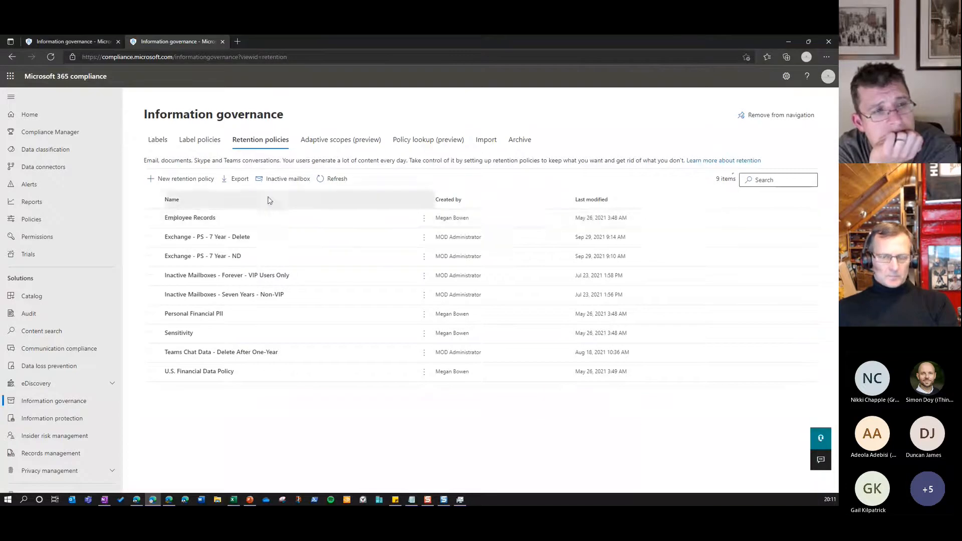
Start a new retention label named "Test" with the user description "Test" and continue to its retention settings
click(158, 143)
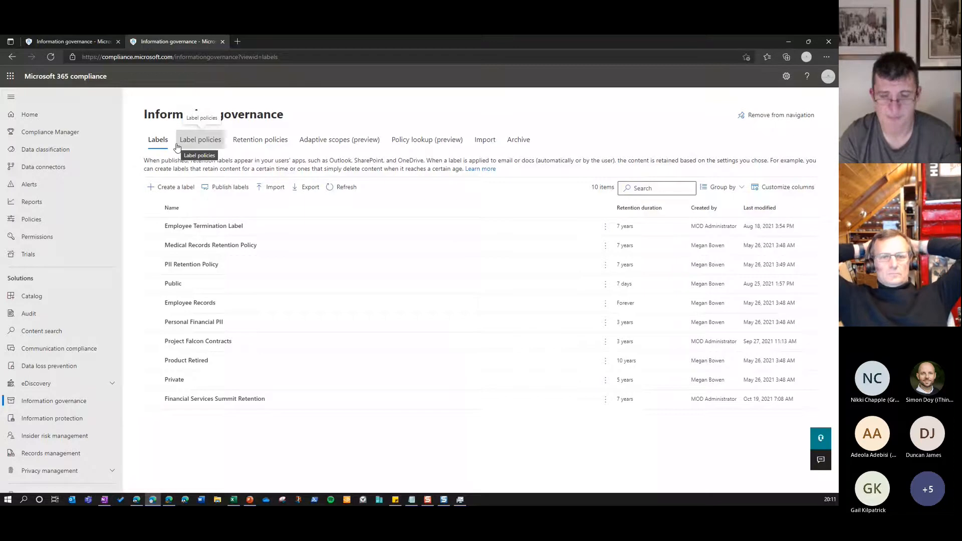
click(182, 193)
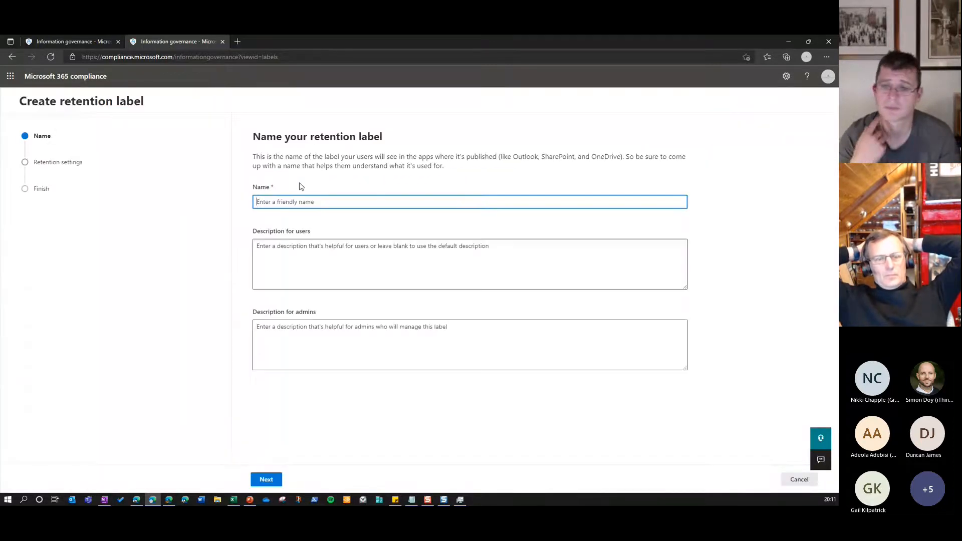
text(Test)
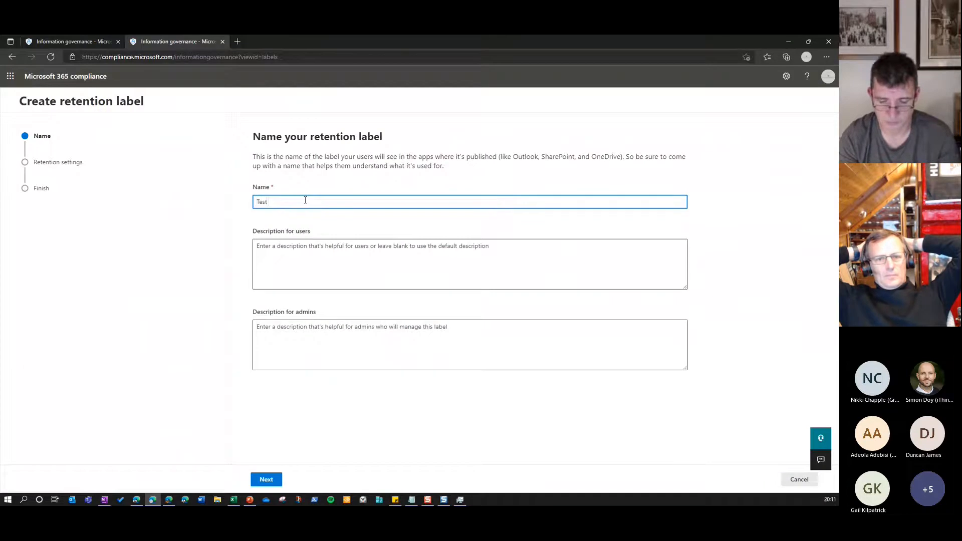
key(Tab)
text(Test)
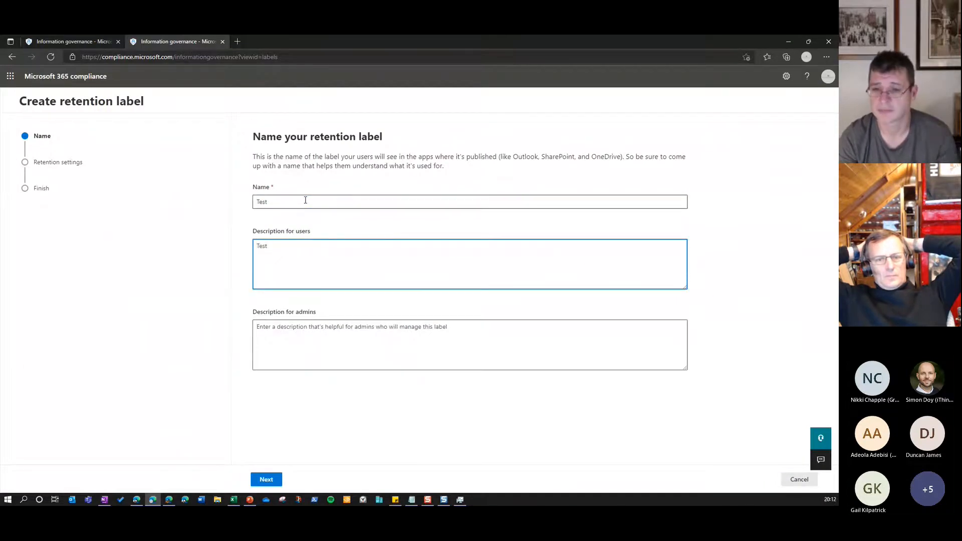
click(267, 480)
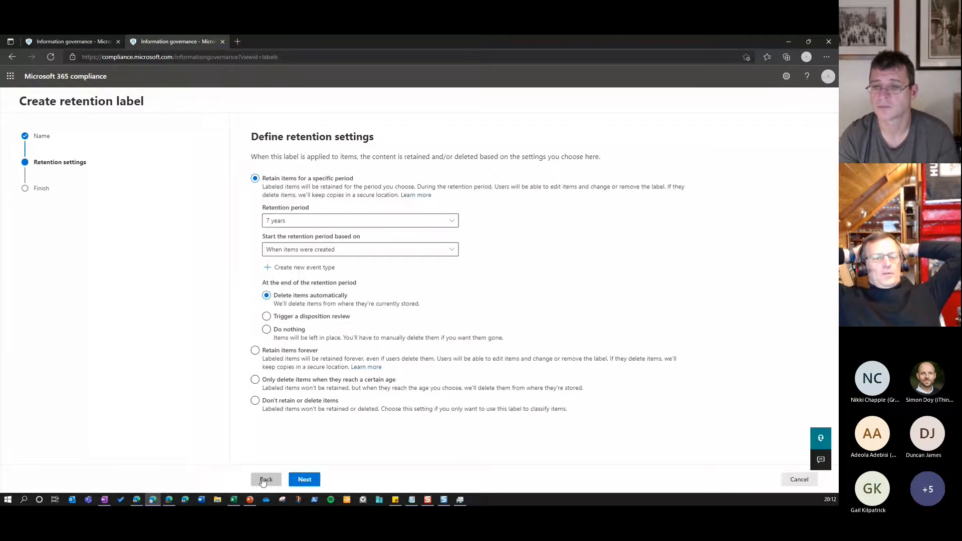
Set the label's retention period to a custom duration of 2 years
click(454, 221)
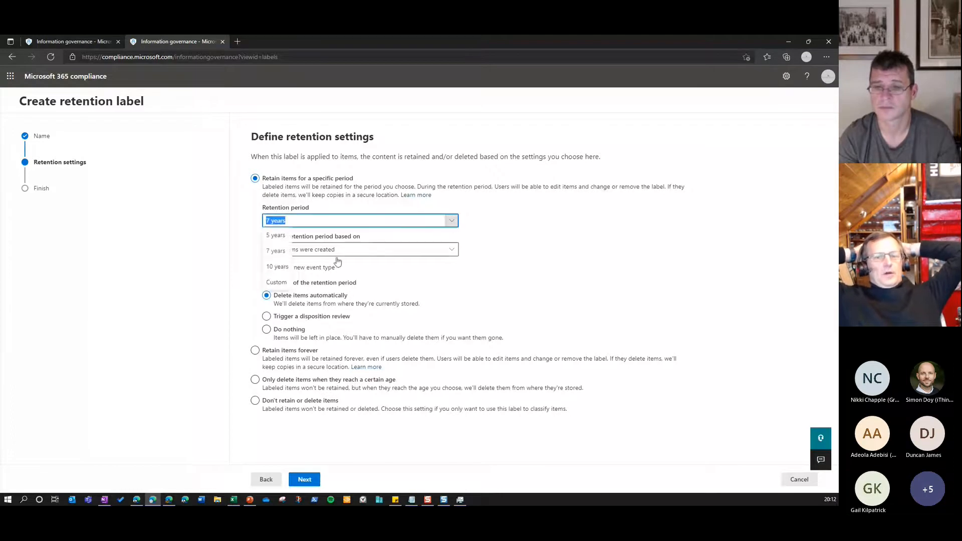
click(287, 282)
click(303, 226)
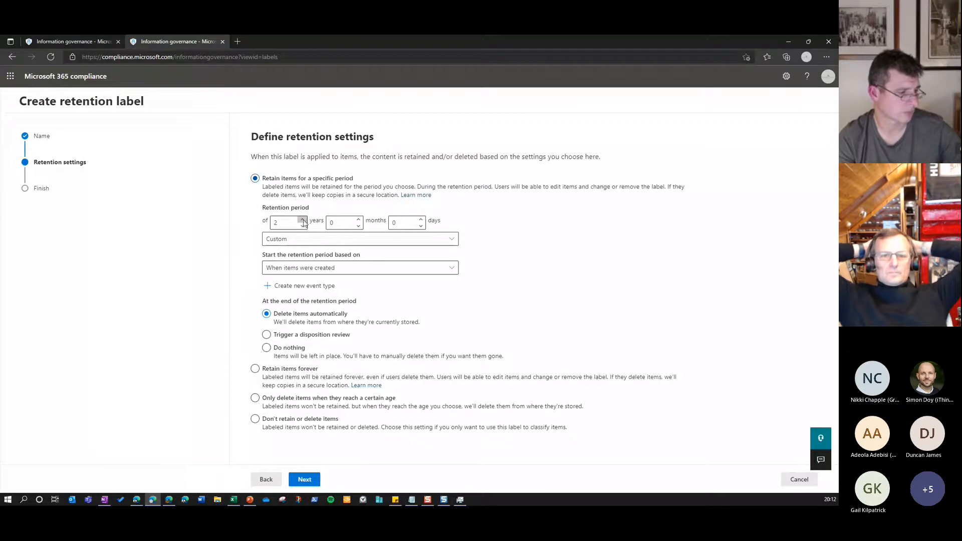
click(286, 223)
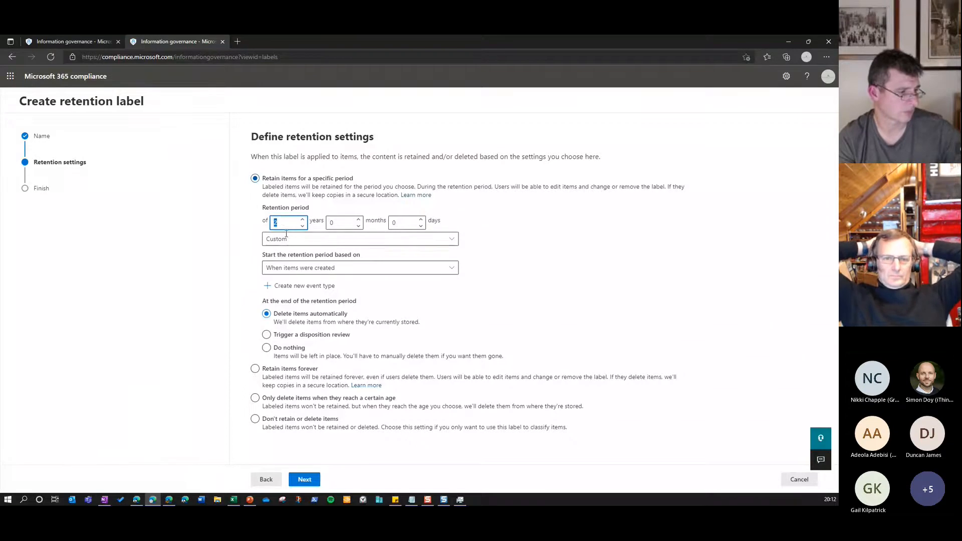
click(451, 240)
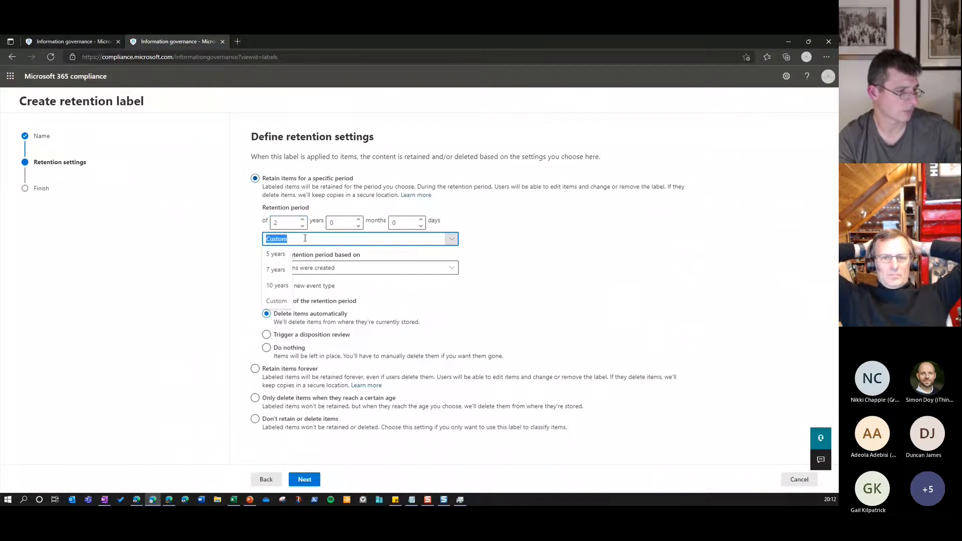
click(479, 261)
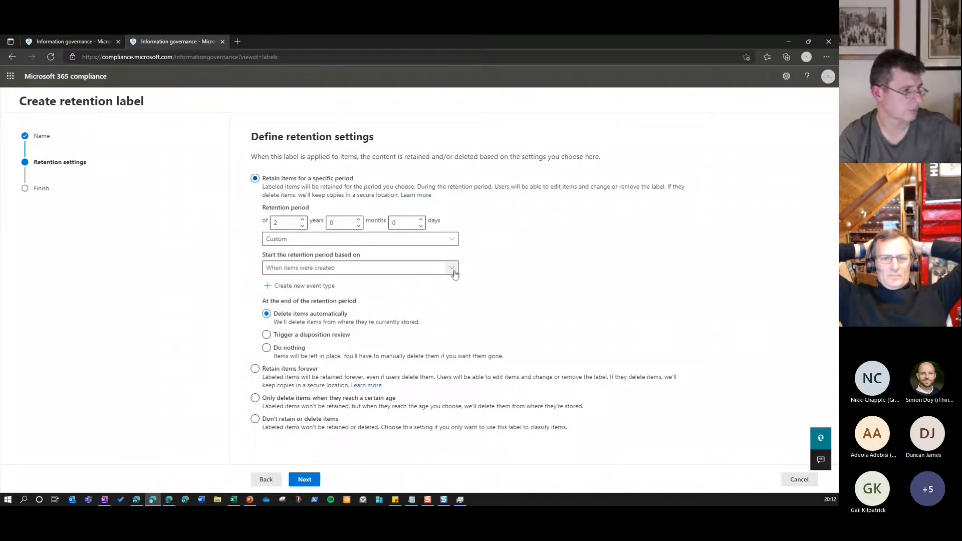
View the options for starting the retention period and the form for a new event type, and cancel that form
click(452, 269)
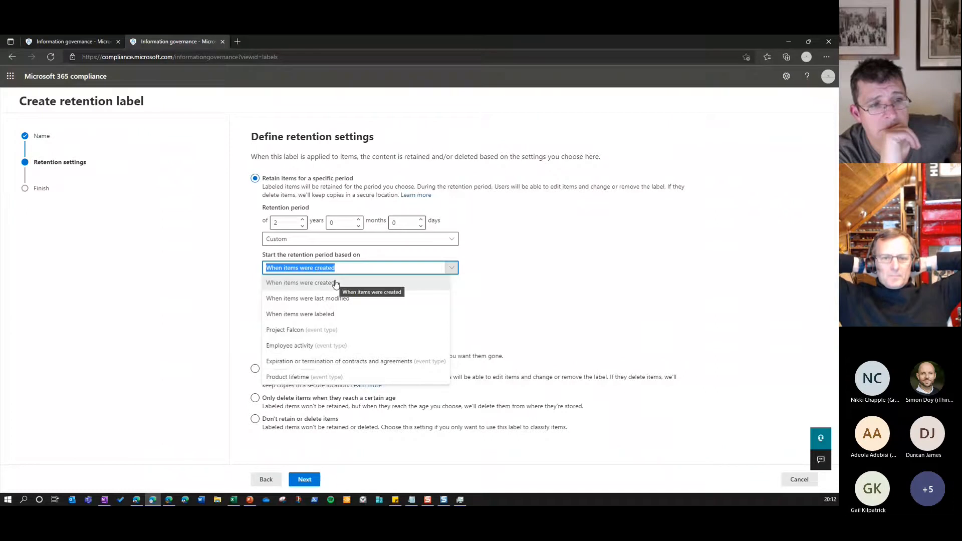
click(316, 288)
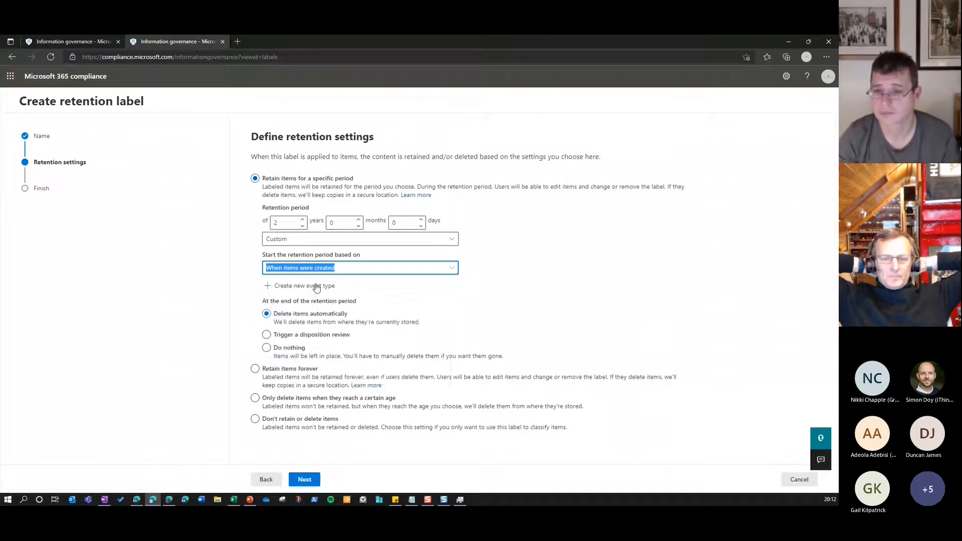
click(317, 283)
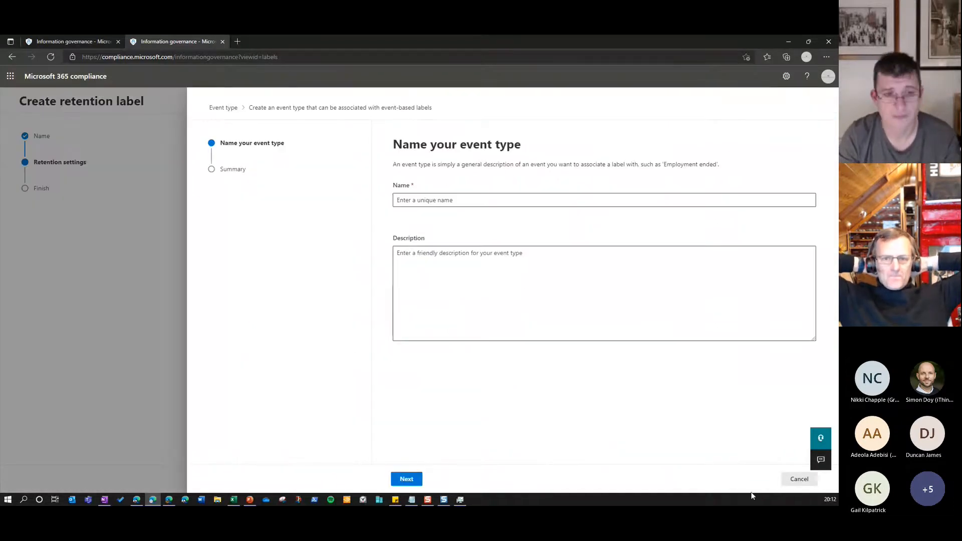
click(799, 479)
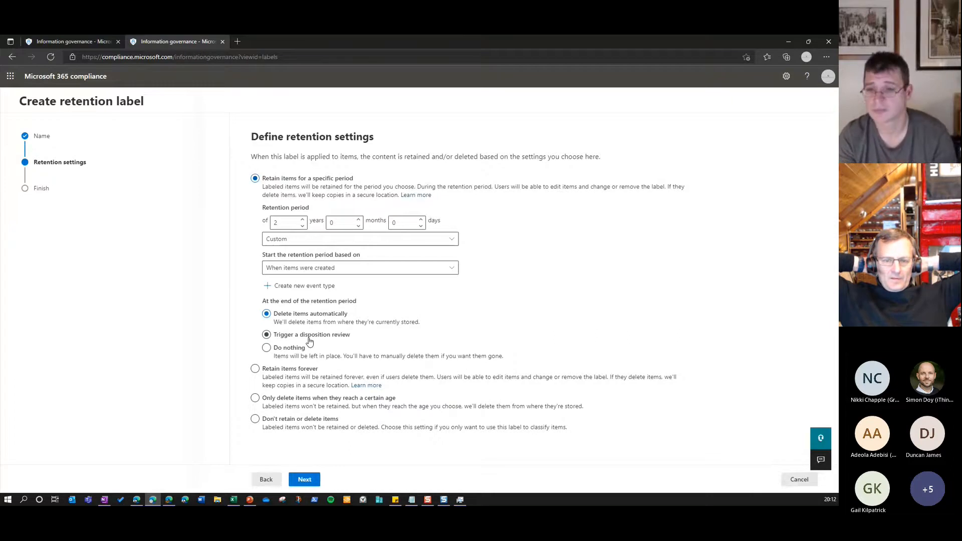
Choose to trigger a disposition review at the end of the retention period, and add a review stage named "User Defined"
click(309, 339)
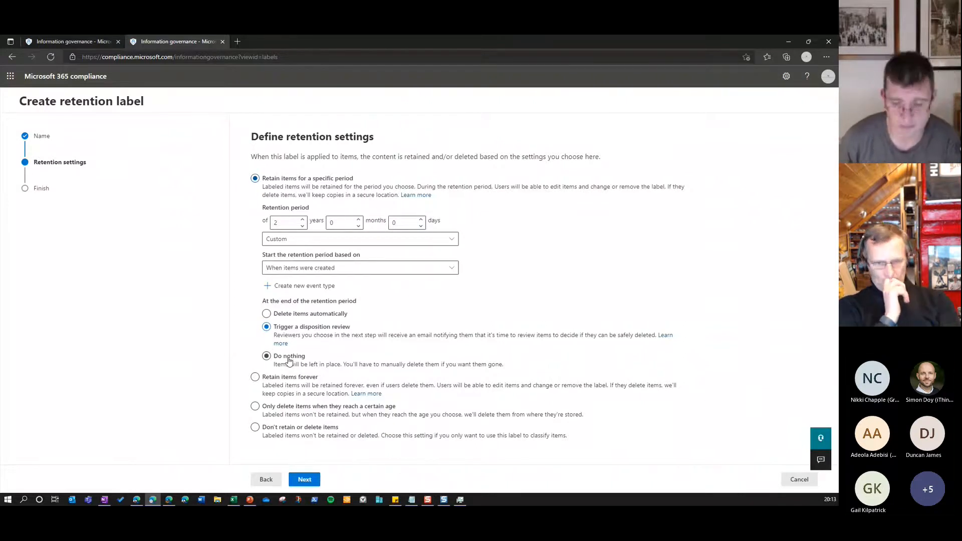
click(313, 482)
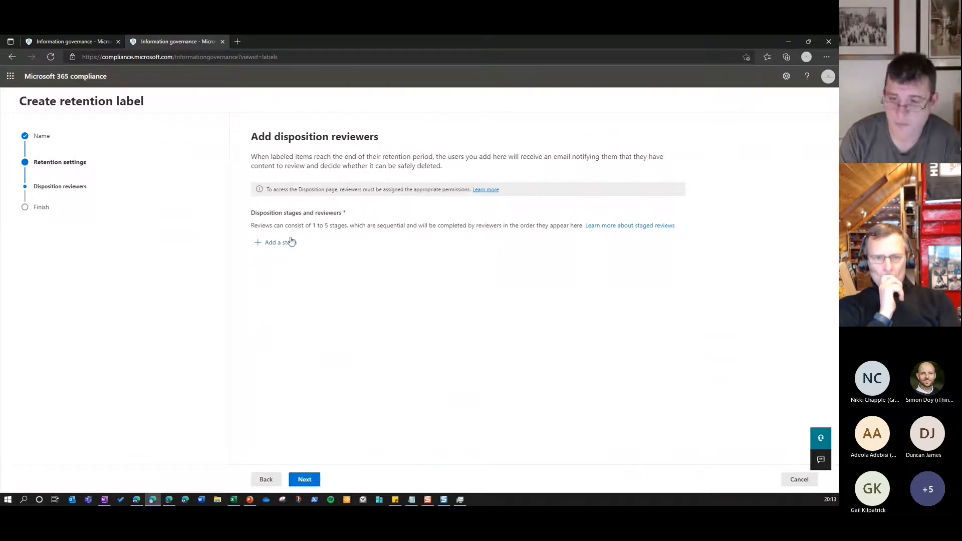
click(266, 244)
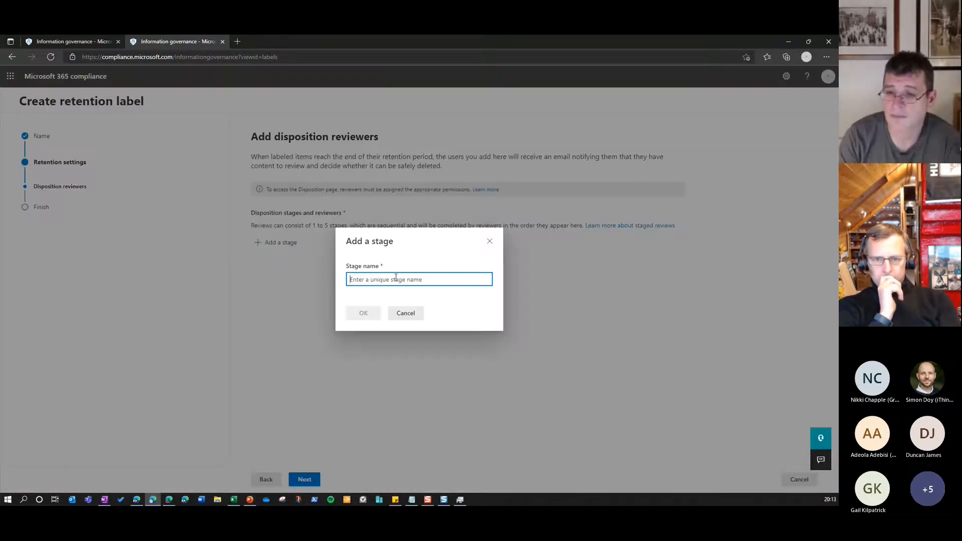
text(Stage 1)
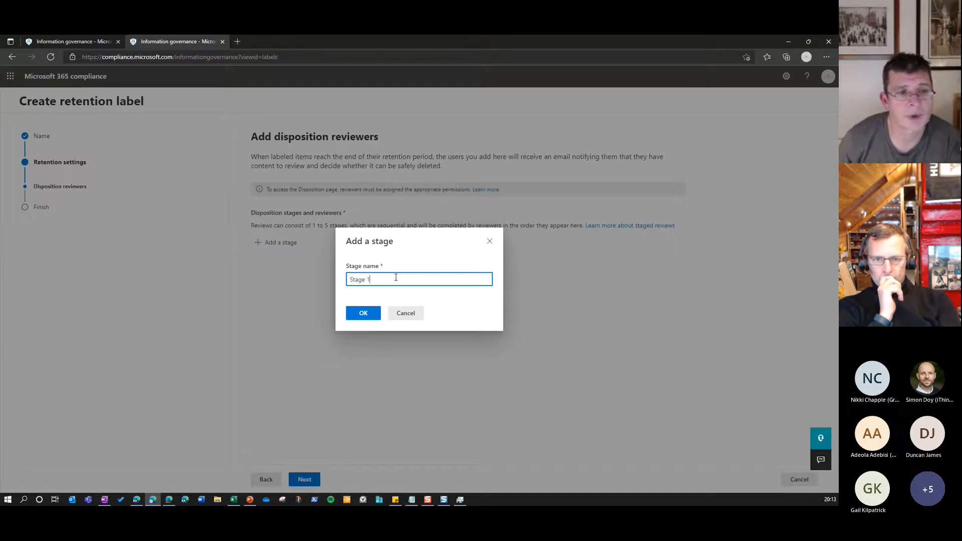
key(BackSpace)
key(BackSpace)
key(BackSpace)
key(BackSpace)
key(BackSpace)
key(BackSpace)
text(User Defined)
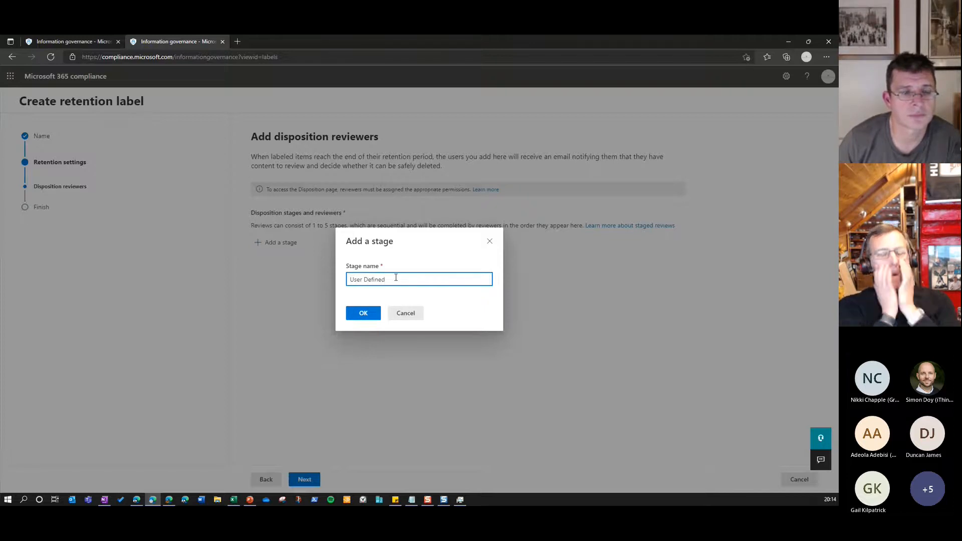
click(366, 316)
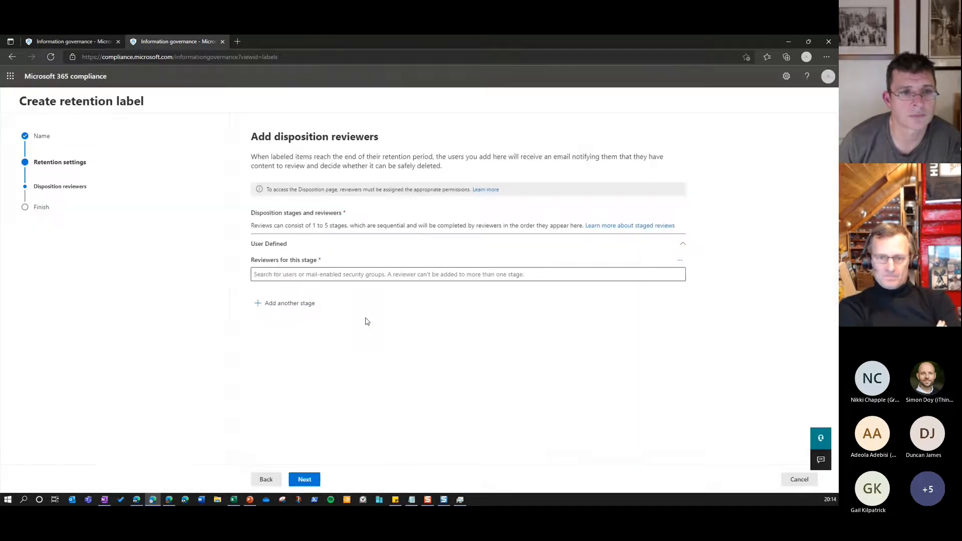
Add a second disposition review stage named "User Manager"
click(273, 305)
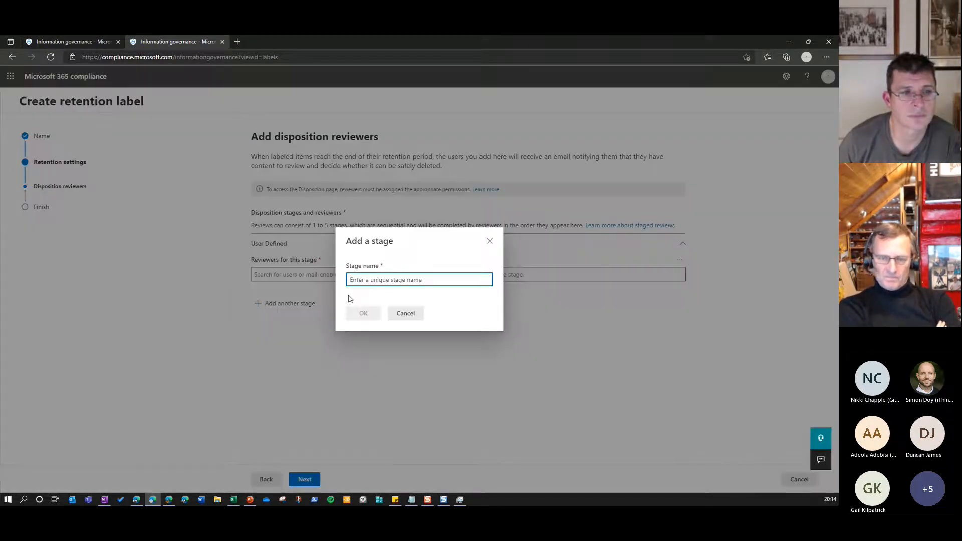
text(User Manager)
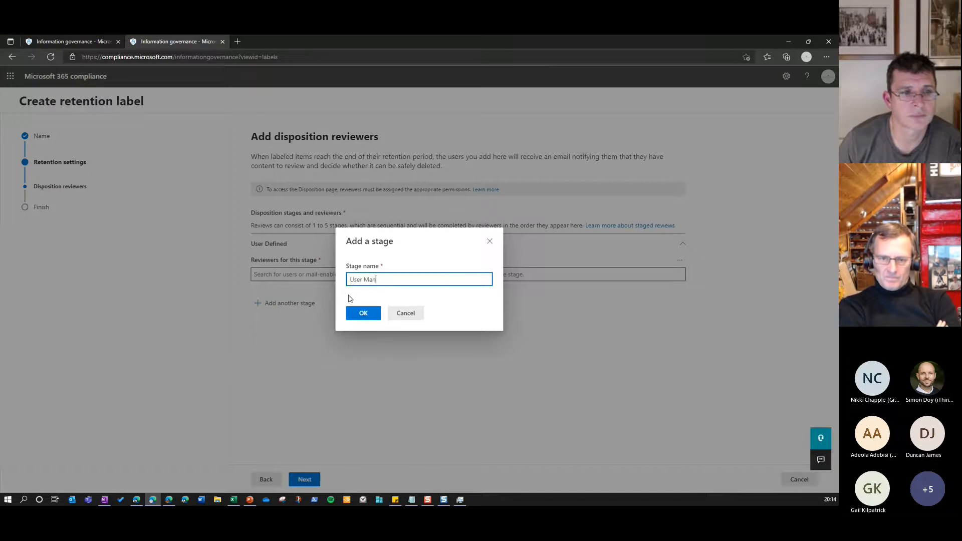
click(365, 314)
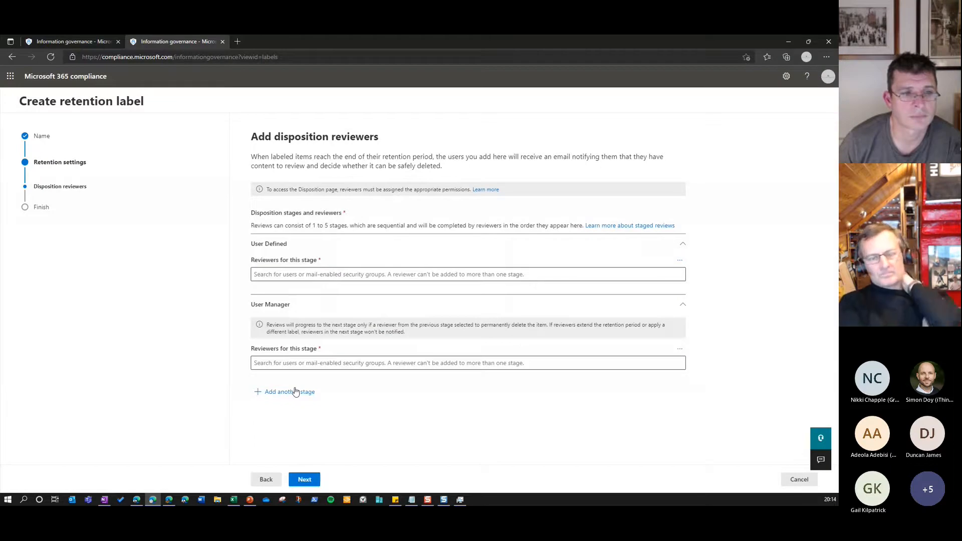
Assign the matching user as reviewer of the User Defined stage and MOD Administrator as reviewer of the User Manager stage
click(313, 274)
text(mega)
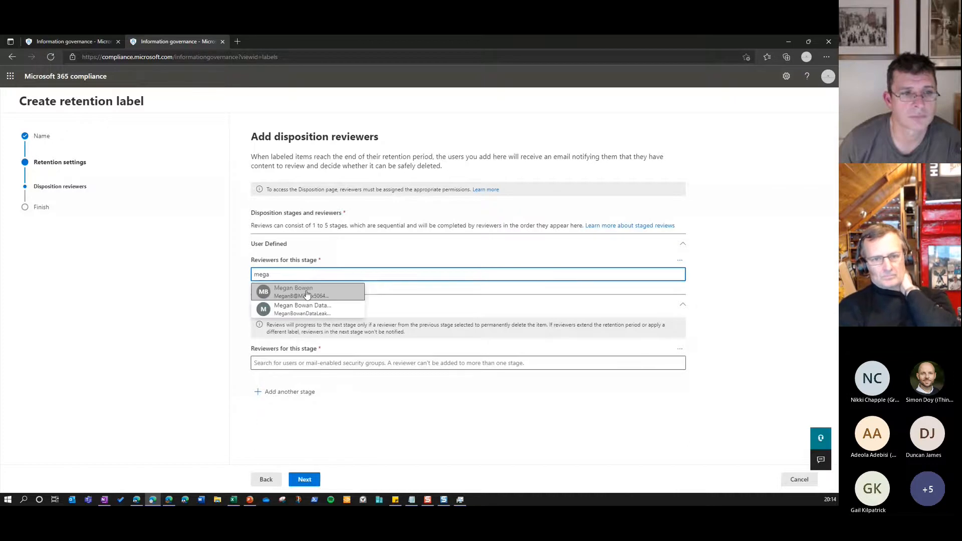
click(309, 288)
click(329, 379)
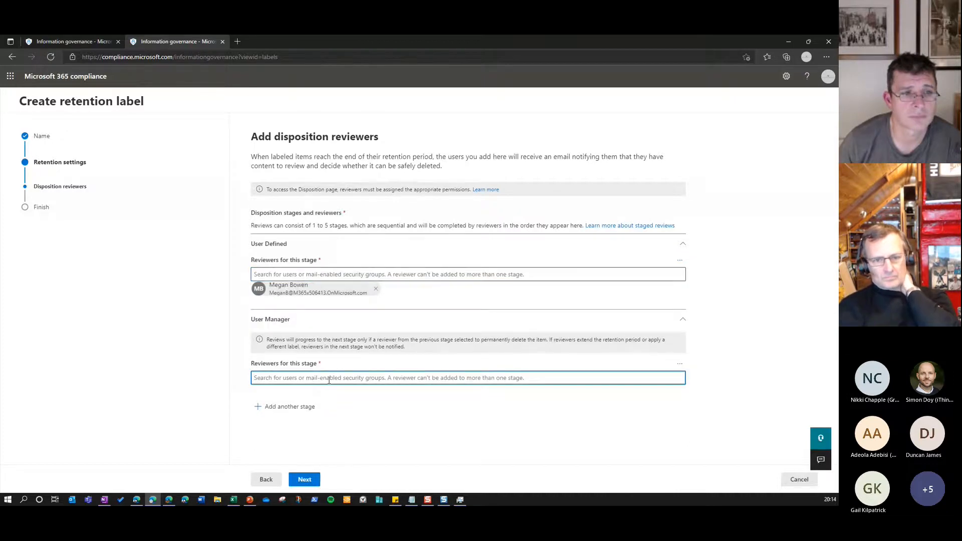
text(mod)
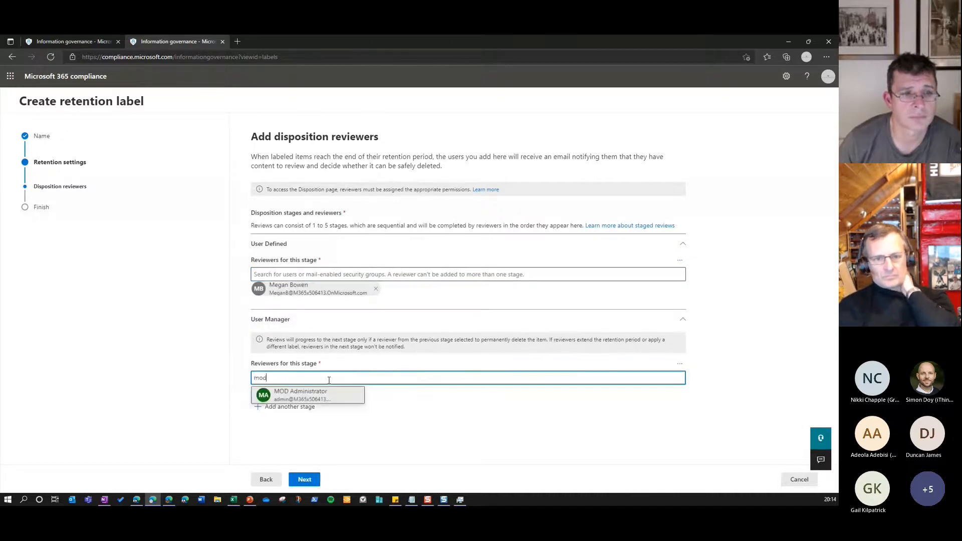
click(336, 396)
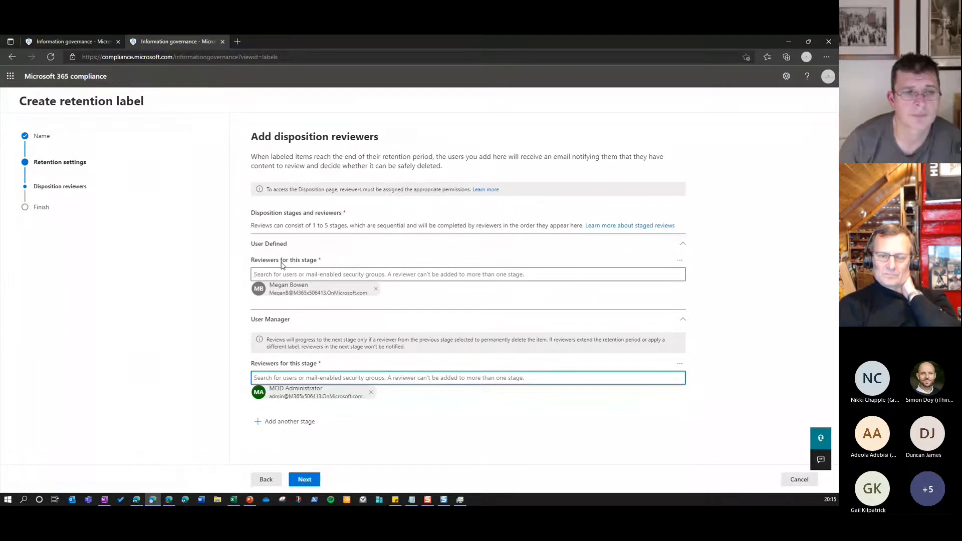
Continue to the review of the retention label and create it
click(304, 480)
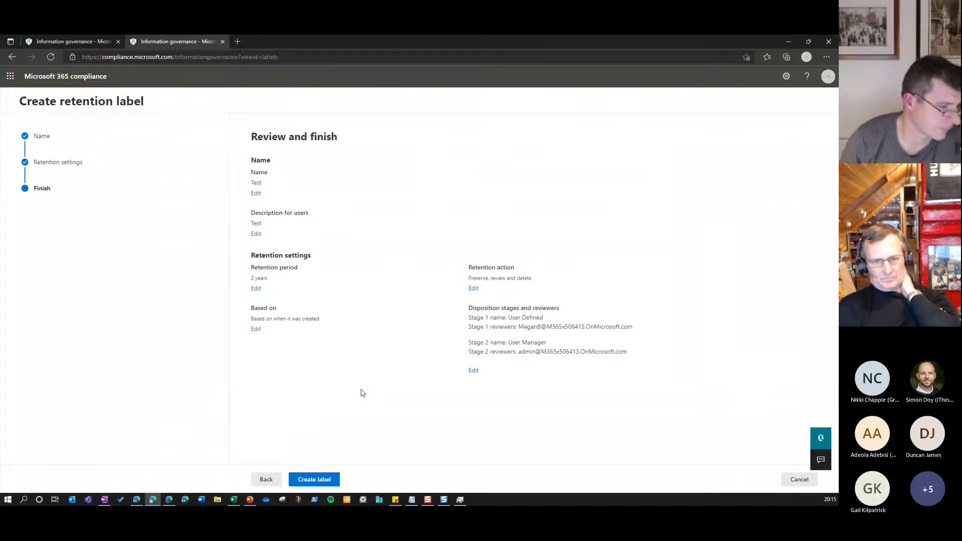
click(314, 481)
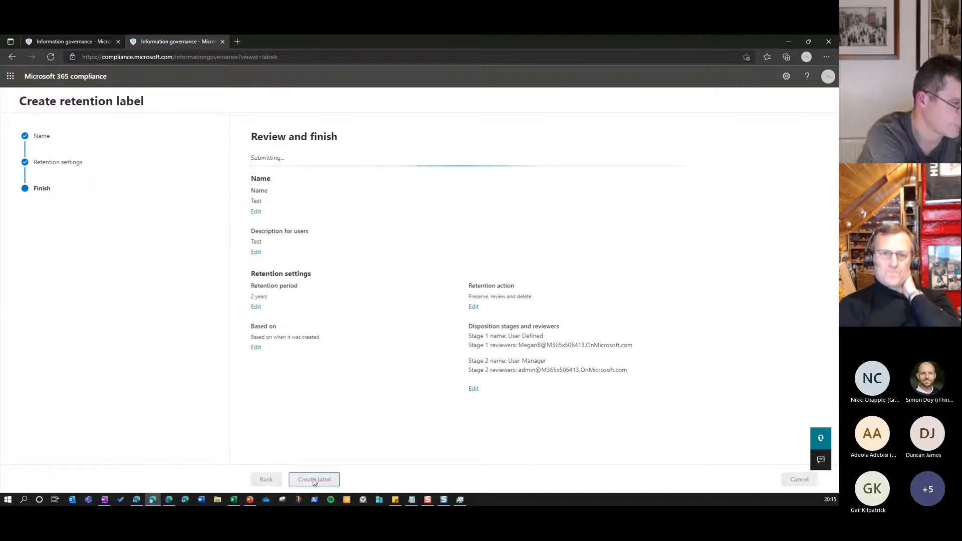
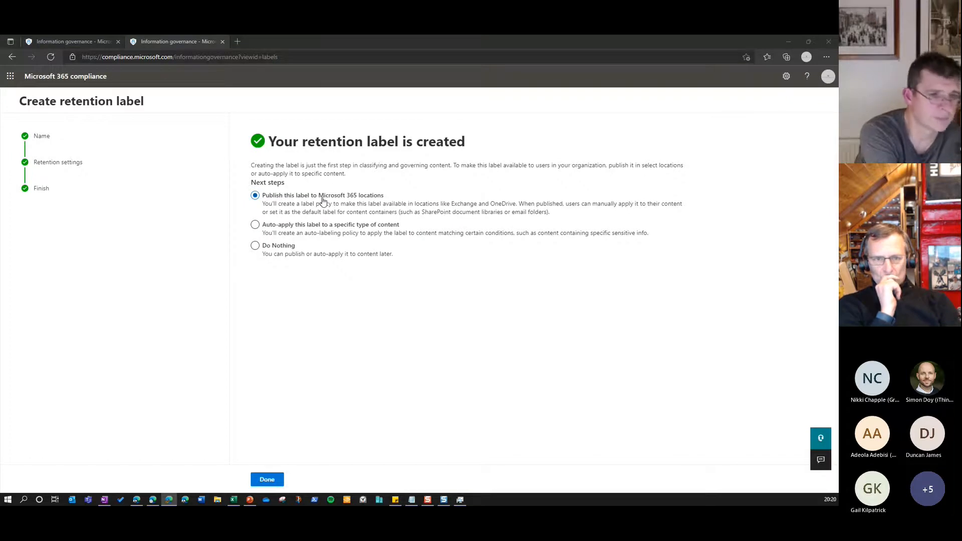
Start publishing the Test retention label to Microsoft 365 locations, using a static retention policy
click(273, 480)
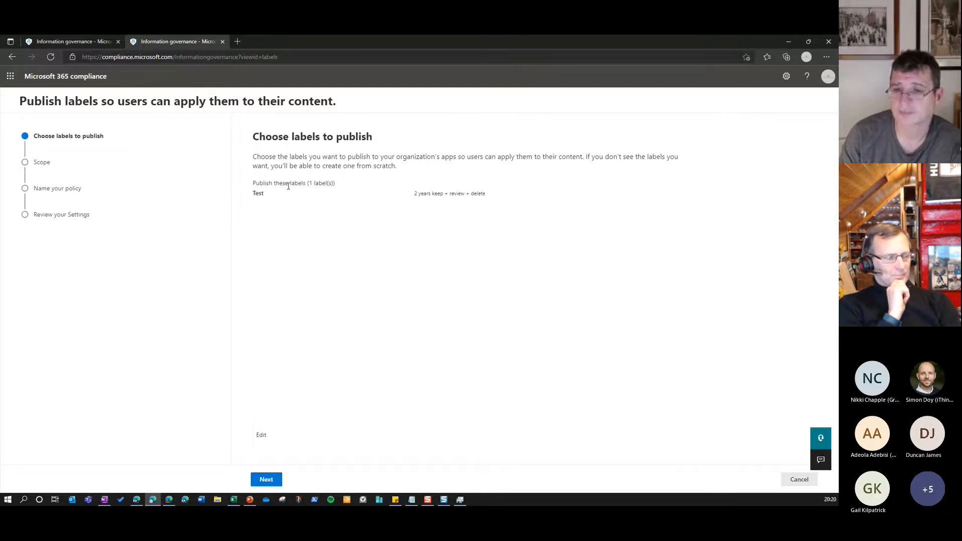
click(267, 480)
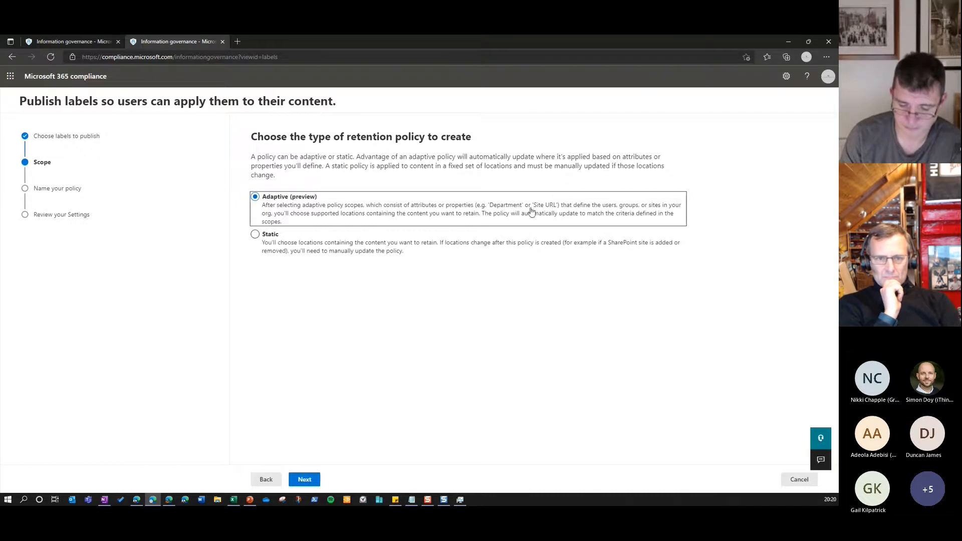
click(362, 245)
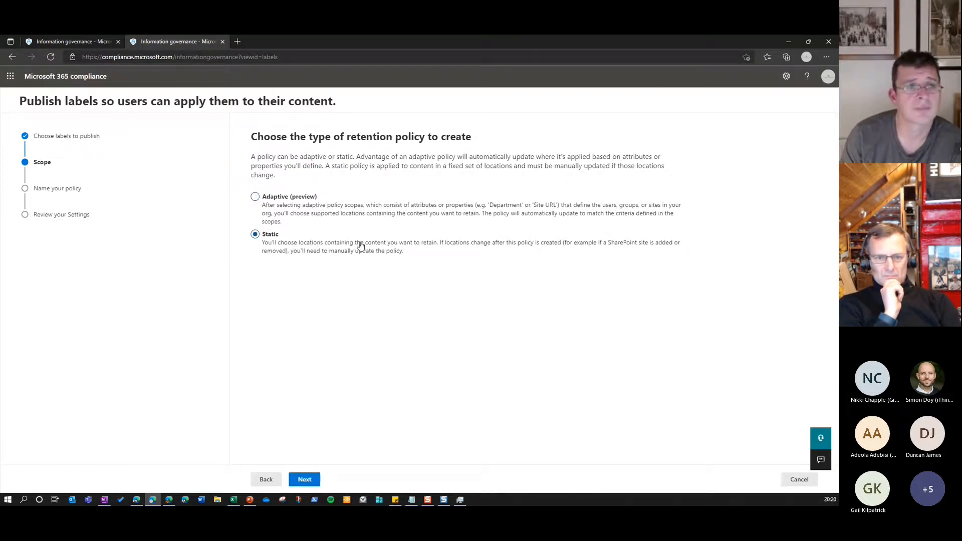
click(305, 480)
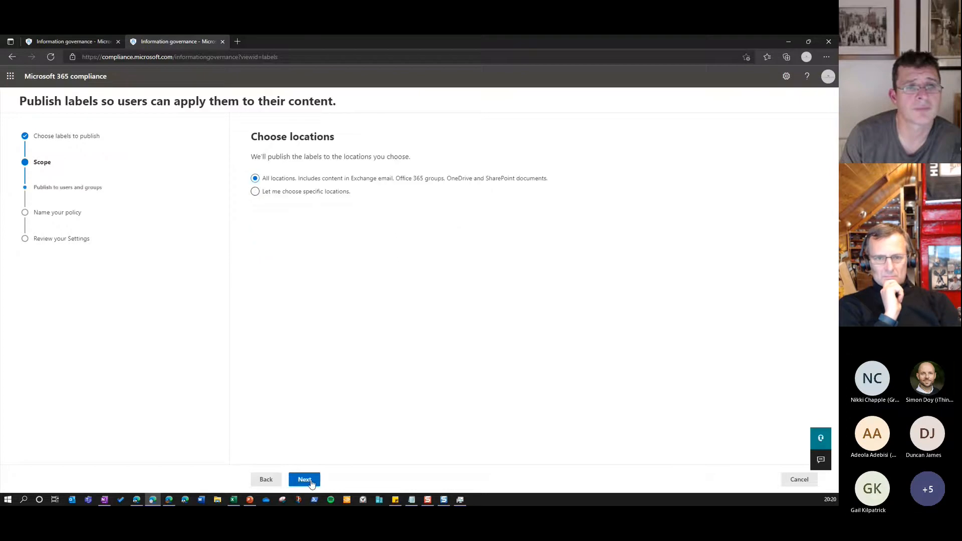
Choose specific publishing locations, excluding Microsoft 365 Groups and keeping Exchange email, SharePoint sites and OneDrive accounts
click(332, 193)
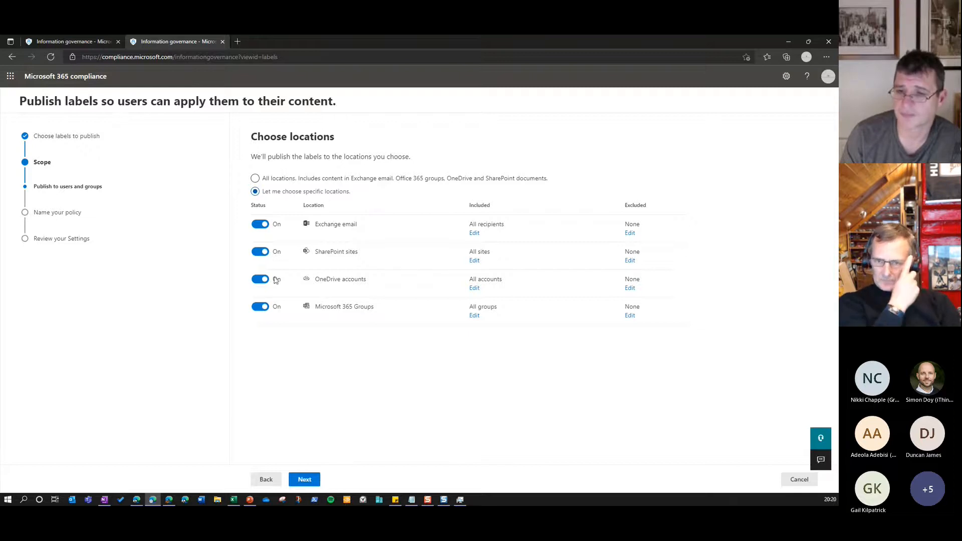
click(269, 308)
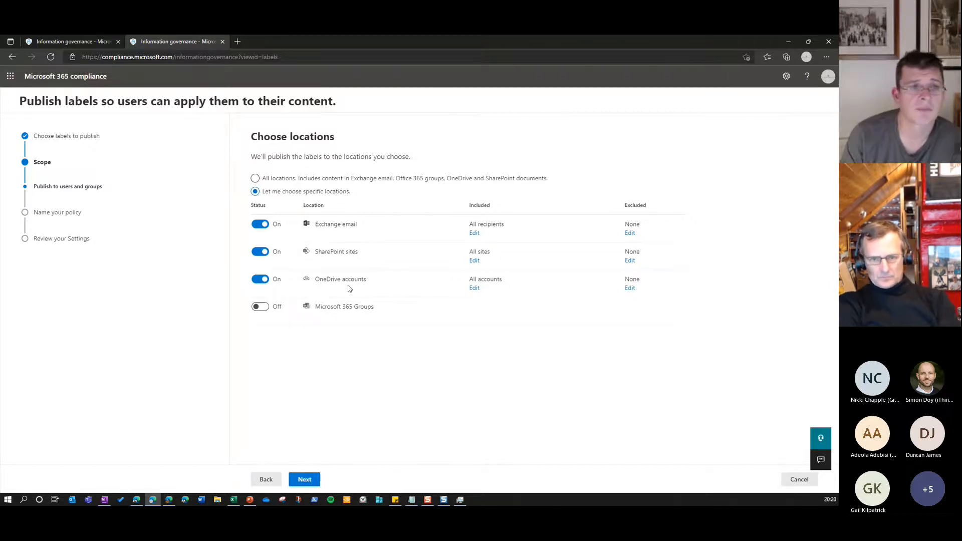
click(302, 479)
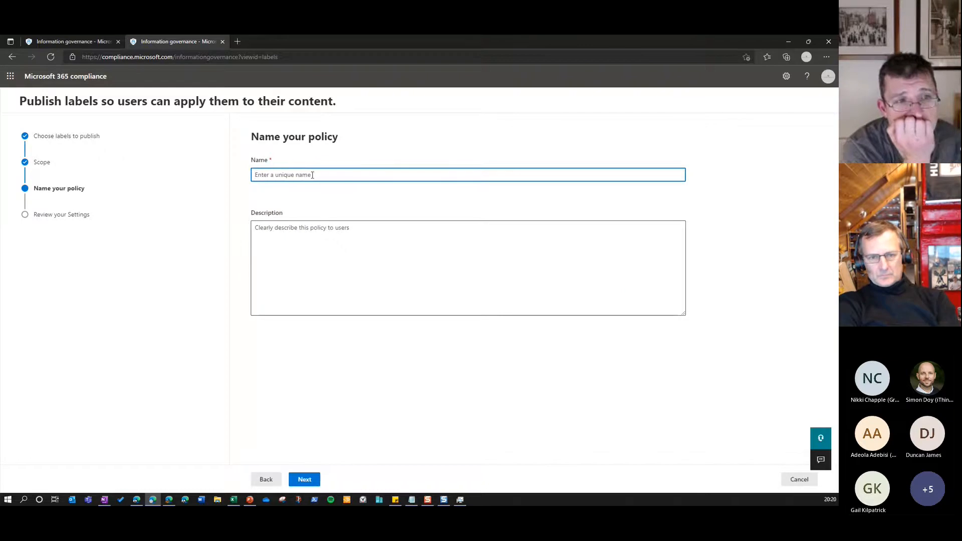
Name the label policy "Test Policy", submit it without a description and finish the publishing wizard
text(TEst Policy)
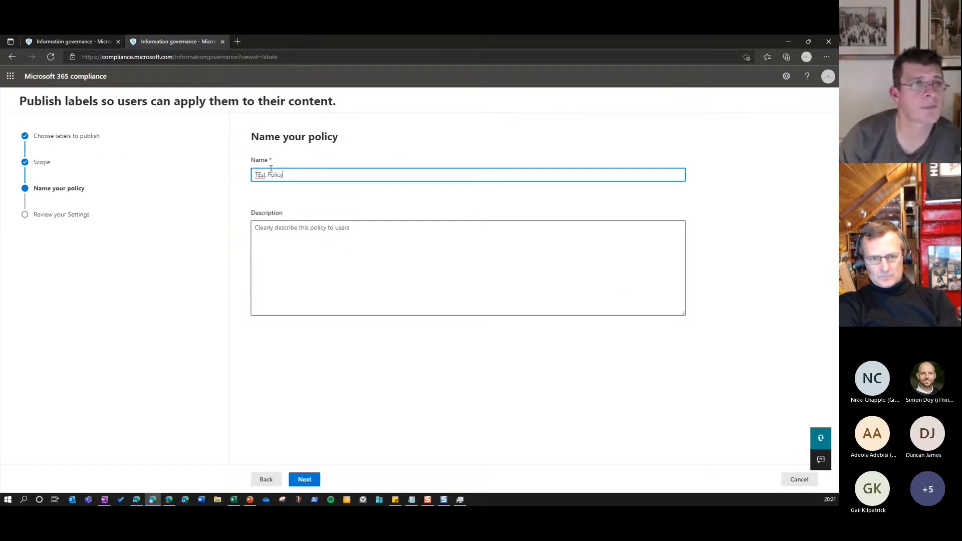
click(258, 177)
key(Delete)
text(e)
click(292, 256)
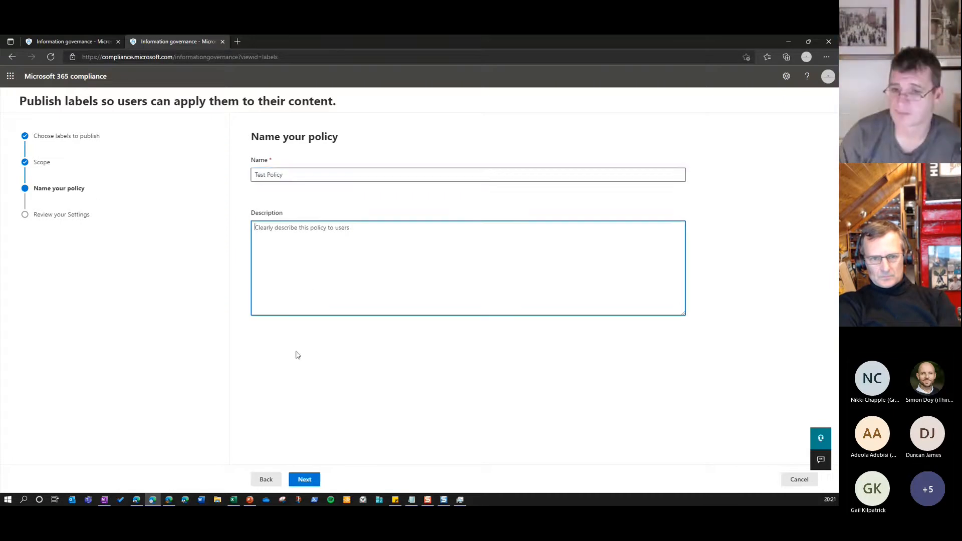
click(303, 480)
click(307, 480)
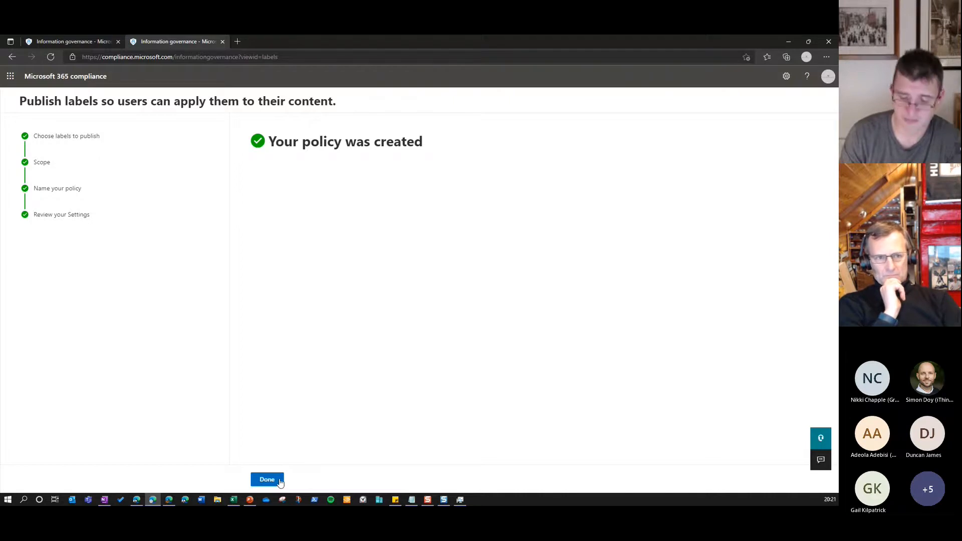
click(278, 481)
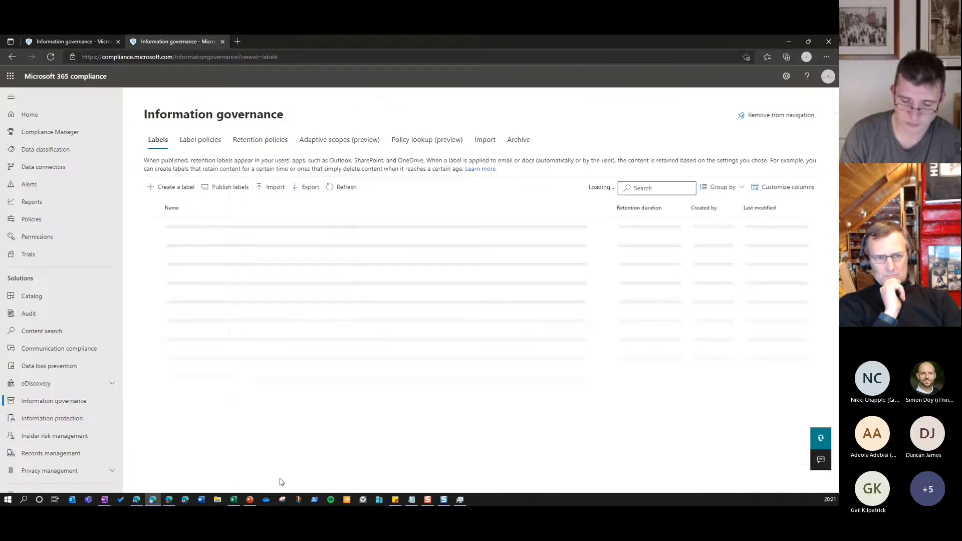
Examine the lists of label policies and retention labels in Information governance
click(196, 147)
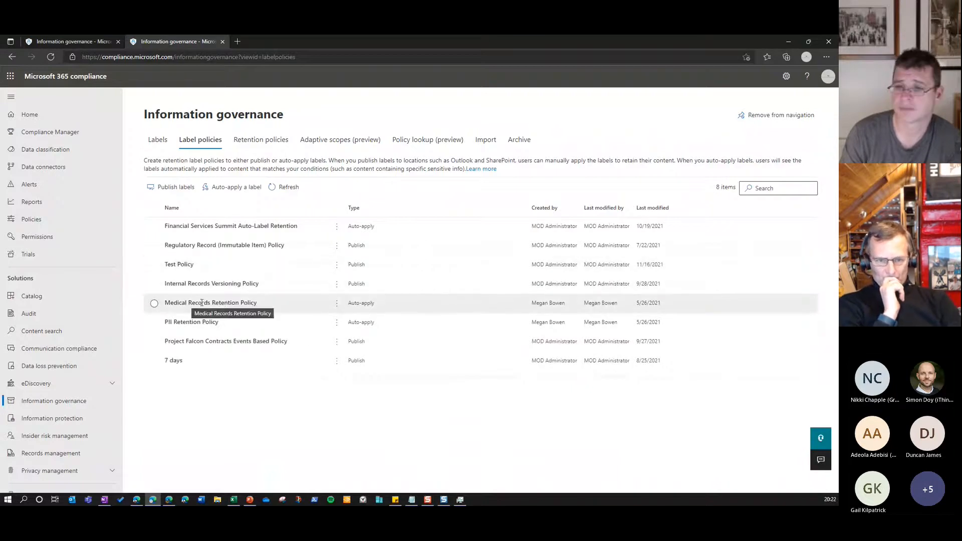
click(154, 149)
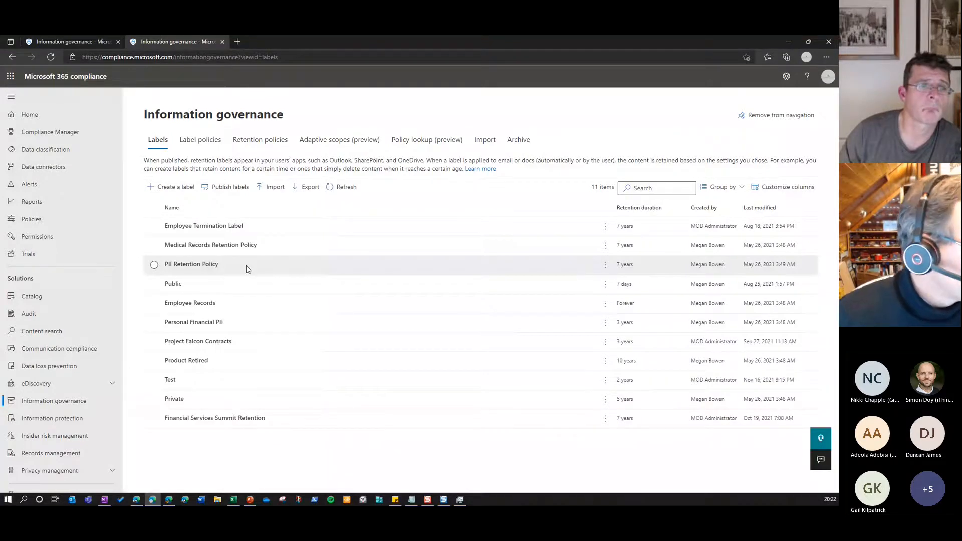
click(216, 147)
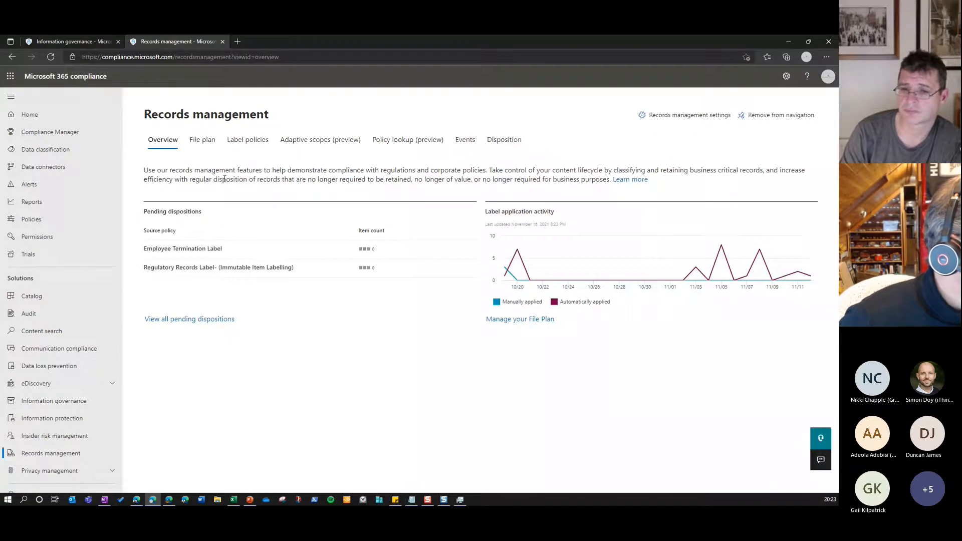
Show the file plan in Records management and widen its Name column to fit the longer label names
click(203, 142)
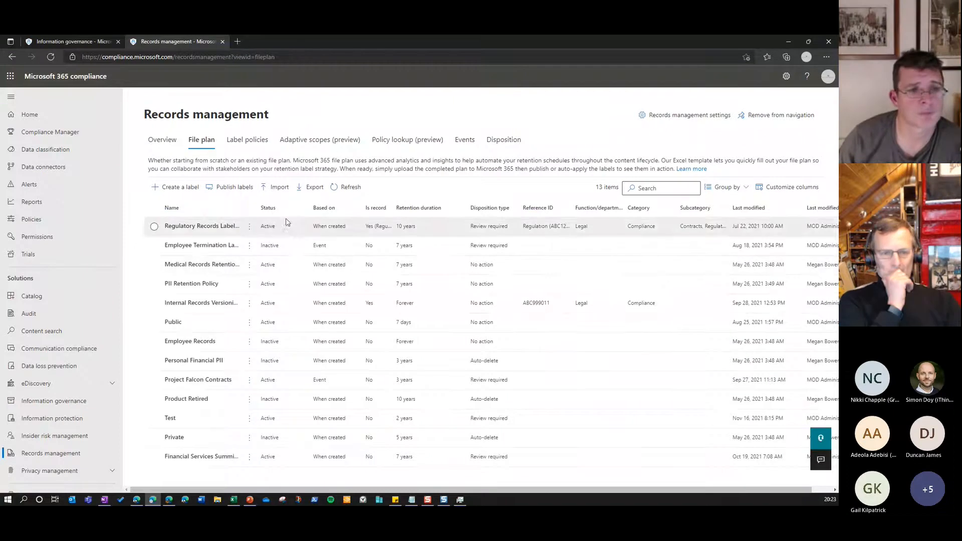
drag(261, 216, 316, 219)
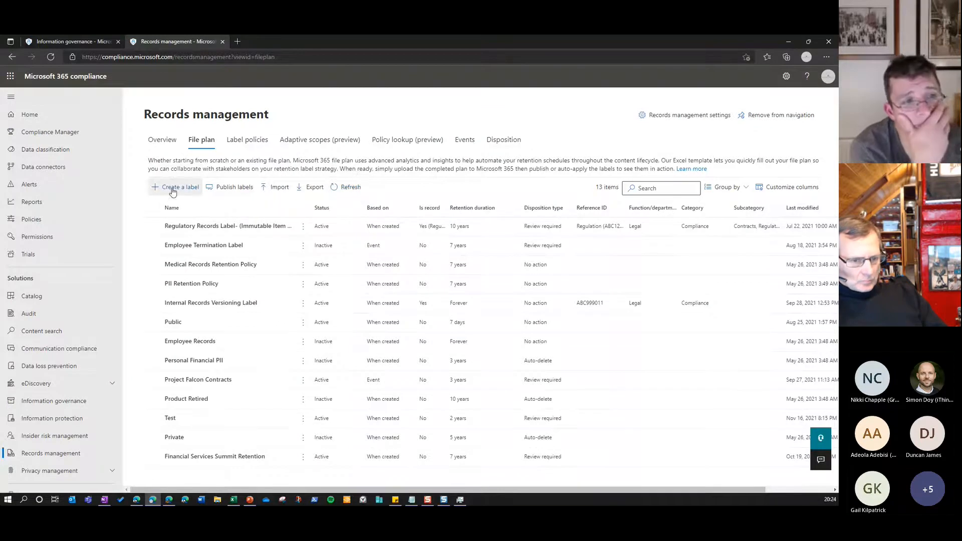
Review the Regulatory Records Label's file plan descriptors, retention settings and disposition reviewers in label editing, and leave without saving
click(246, 230)
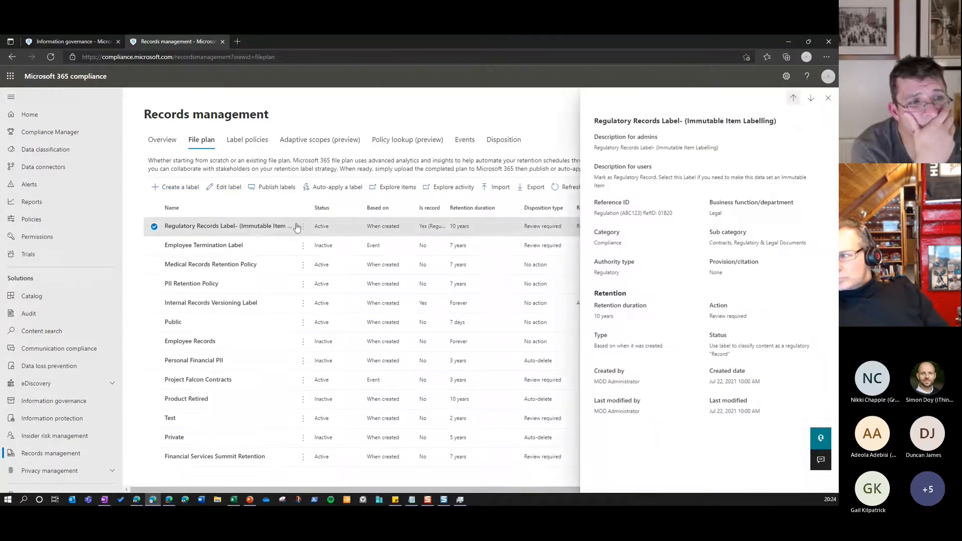
click(228, 188)
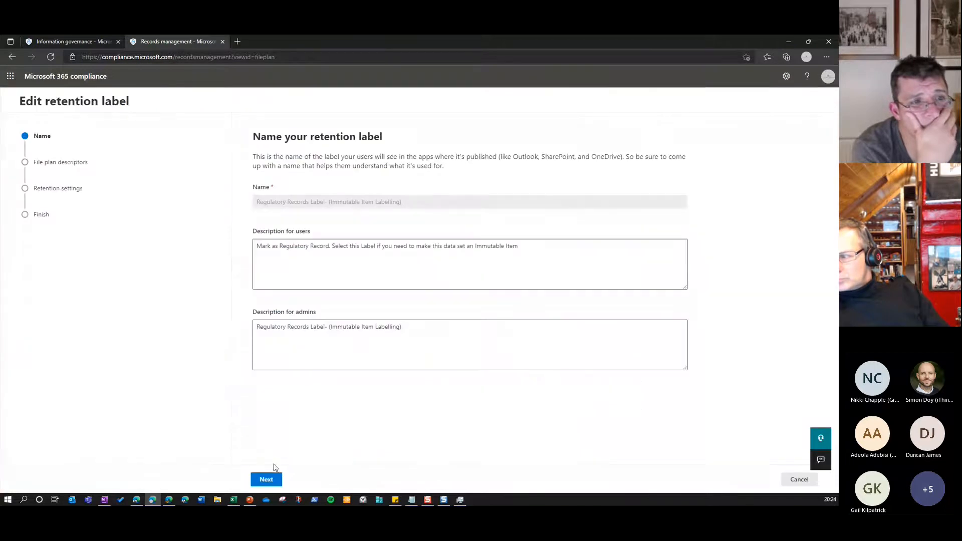
click(271, 481)
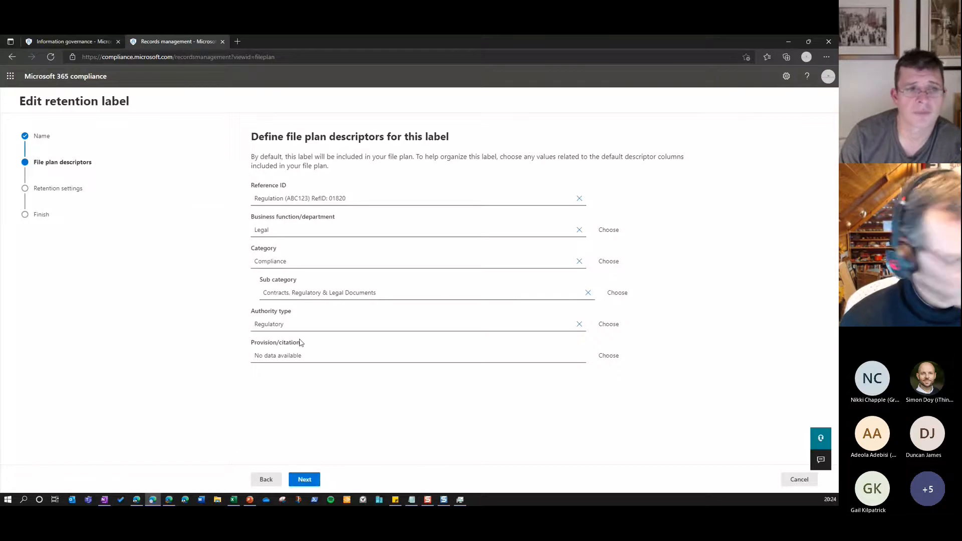
click(312, 481)
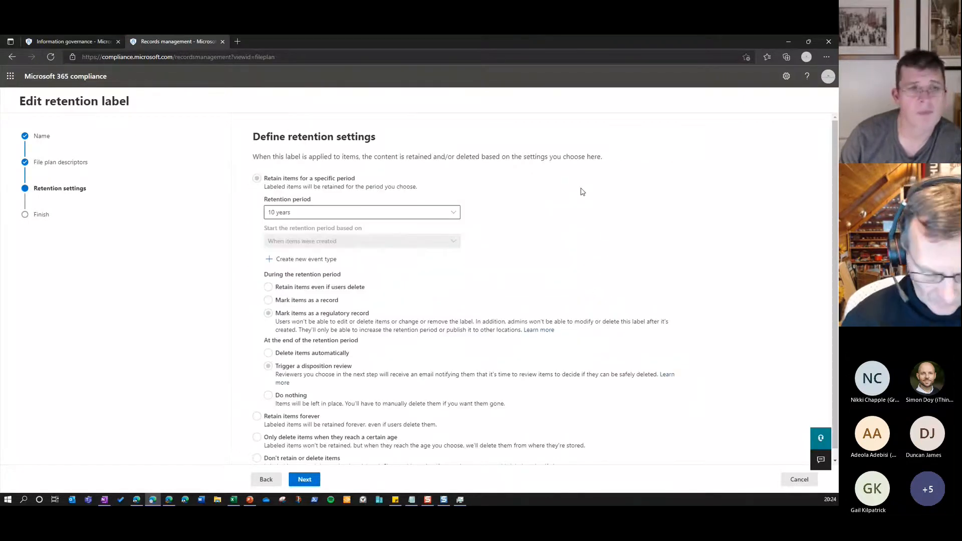
scroll(576, 193, down, 1)
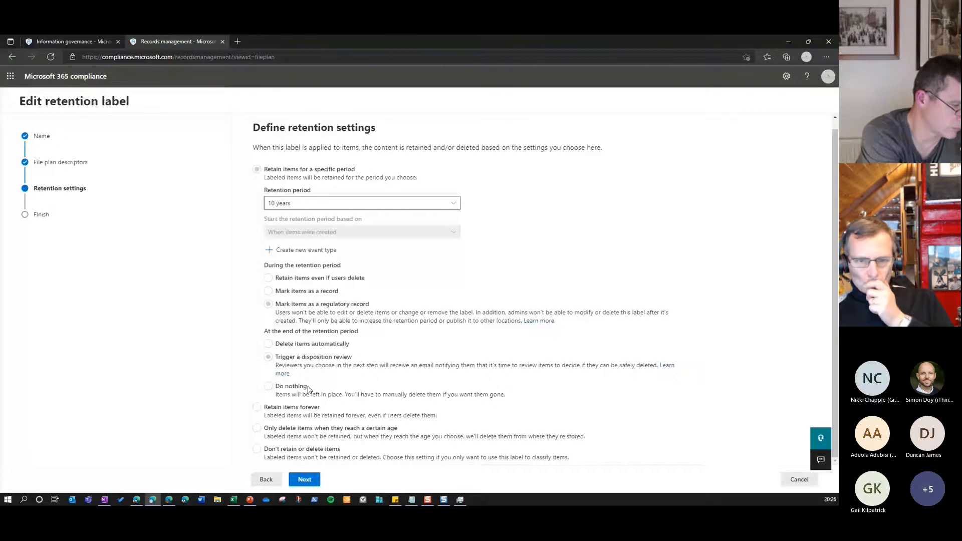
click(305, 479)
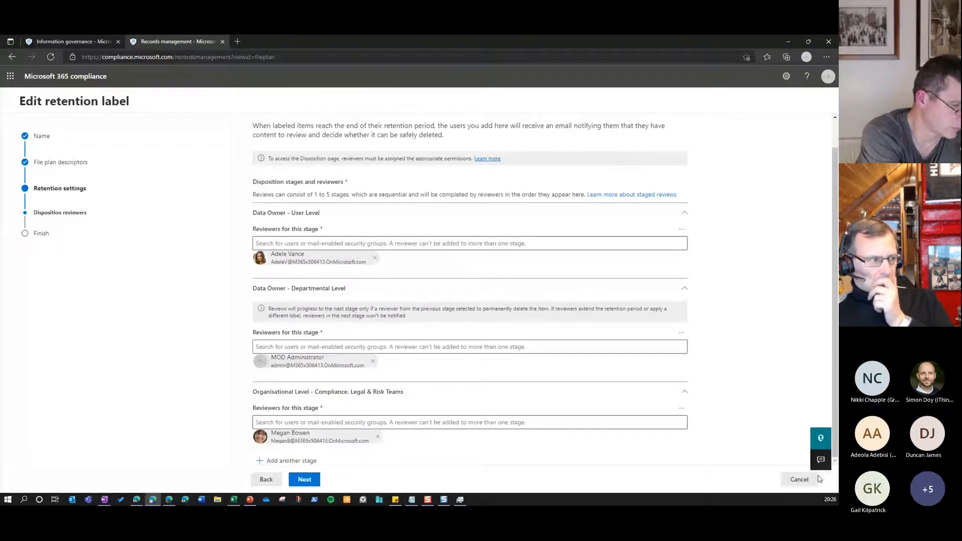
click(816, 479)
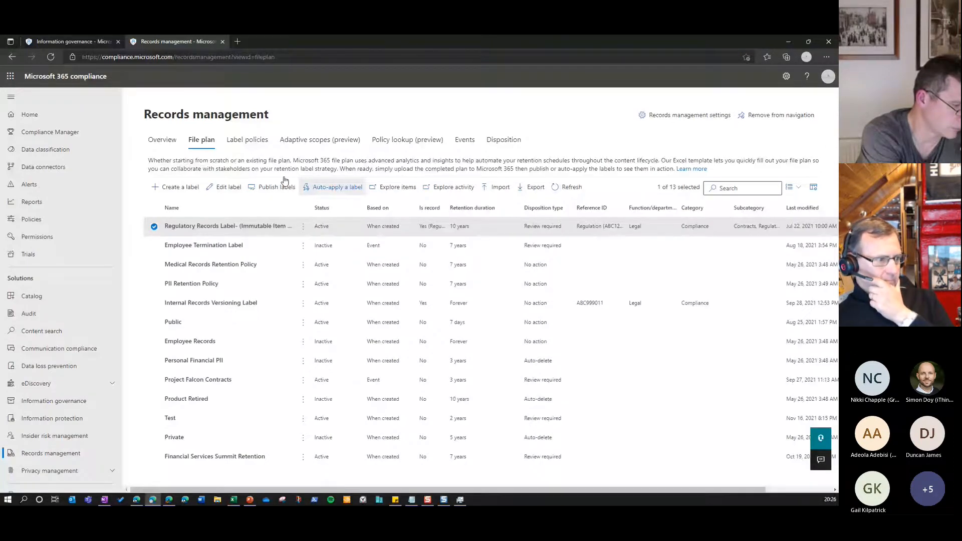
Review the details of the Regulatory Record (Immutable Item) Policy among the Records management label policies, and close them
click(247, 141)
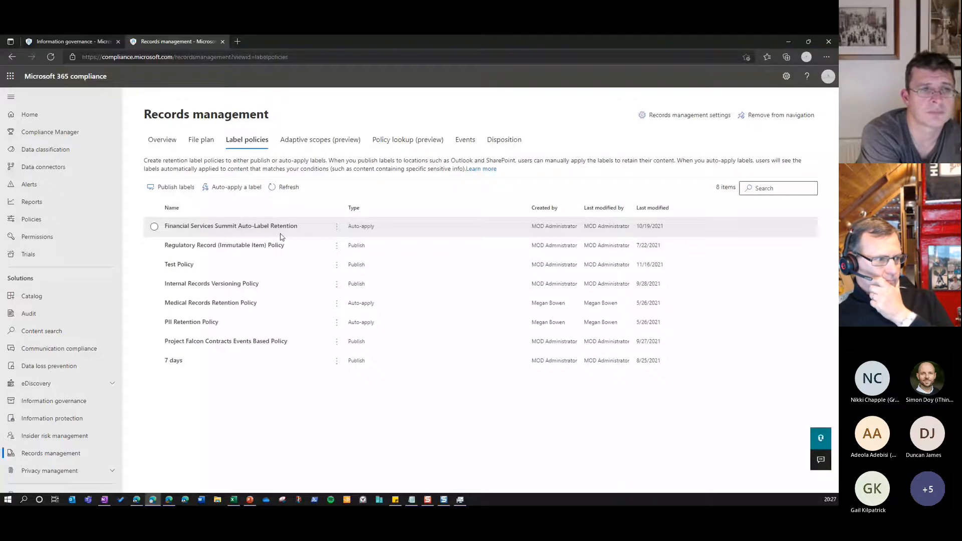
click(281, 245)
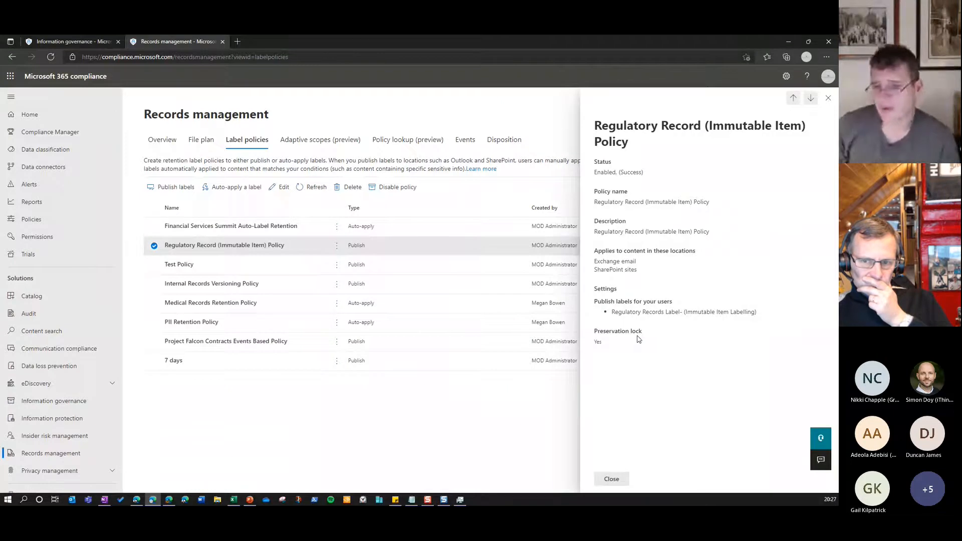
click(612, 479)
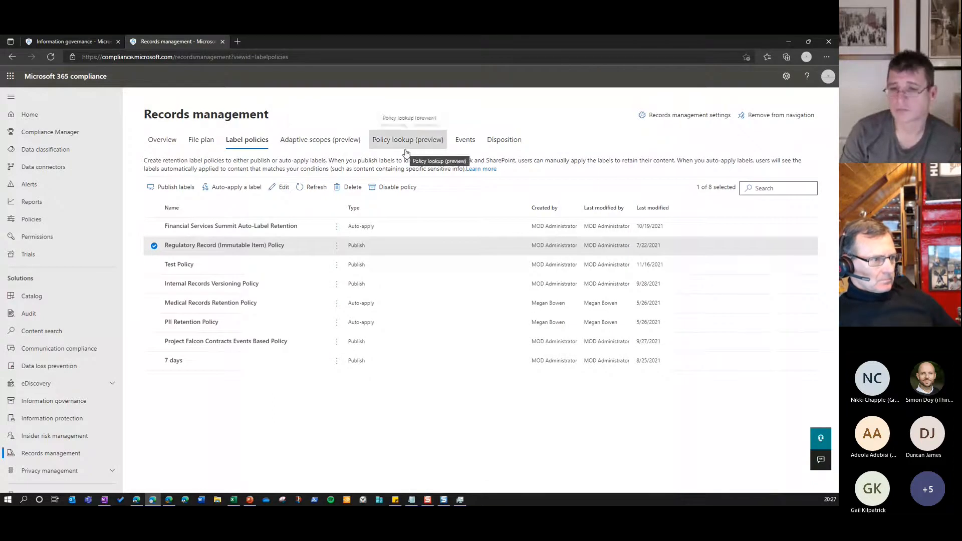
Examine the Project Falcon Contracts Events Based event in Records management, focusing on its Exchange keywords
click(465, 144)
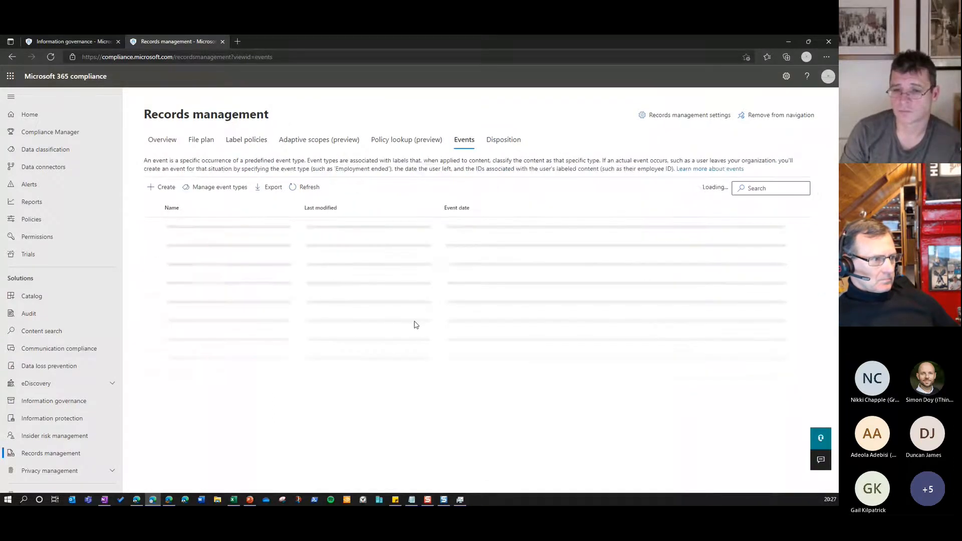
click(189, 245)
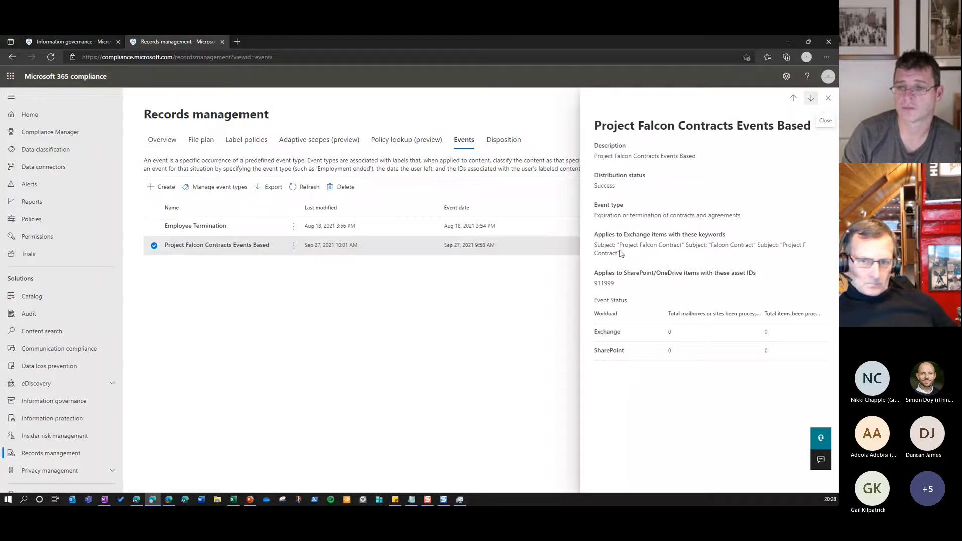
drag(620, 245, 682, 247)
right_click(682, 248)
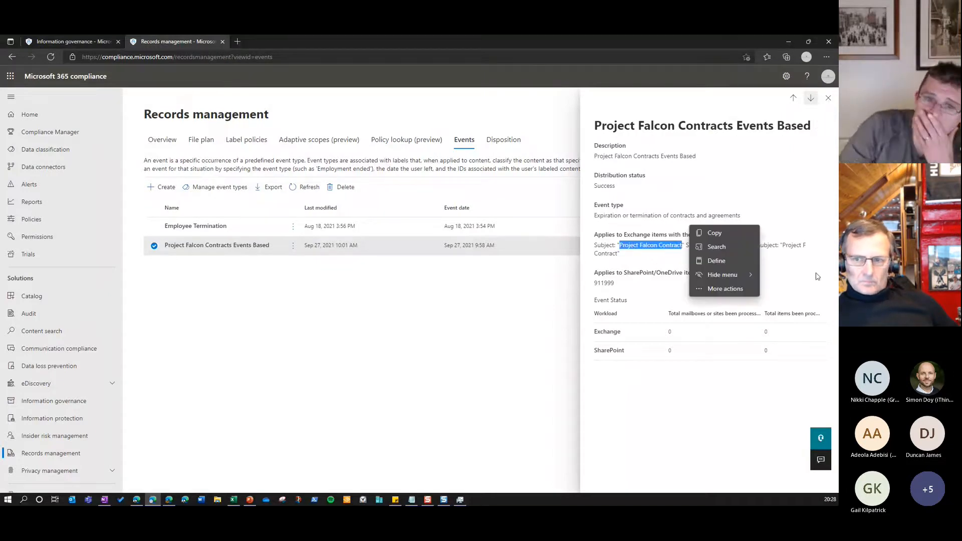
click(729, 241)
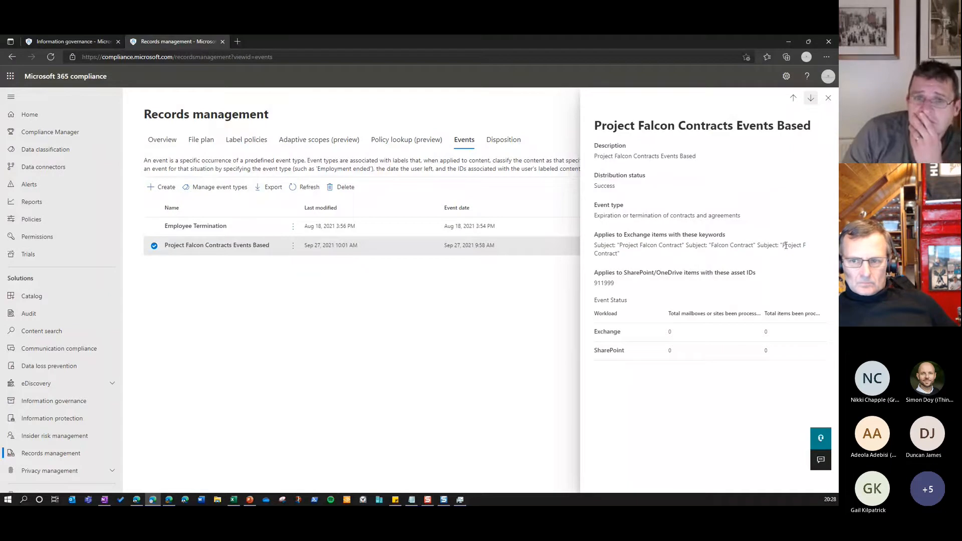
triple_click(596, 245)
right_click(677, 246)
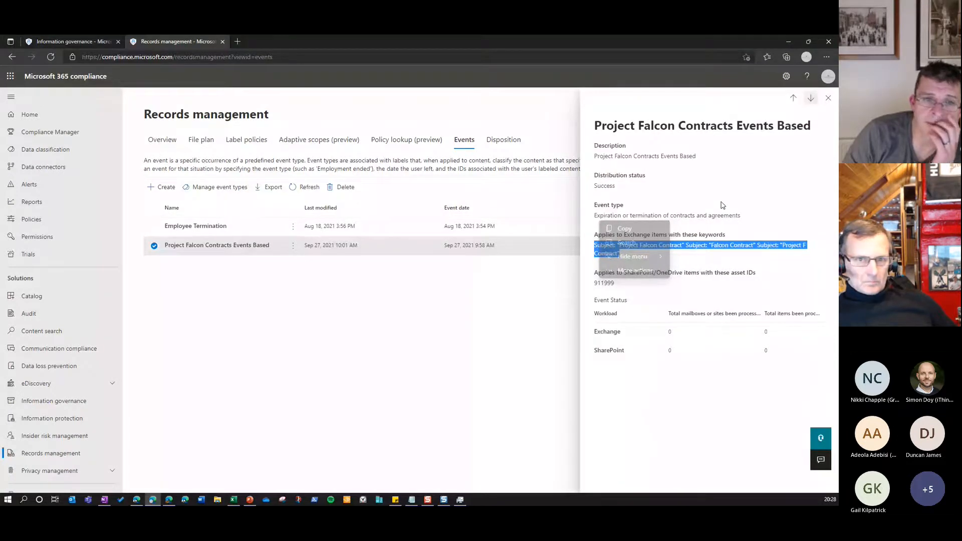
Examine the Employee Termination event's details, focusing on its Exchange keyword condition
click(249, 231)
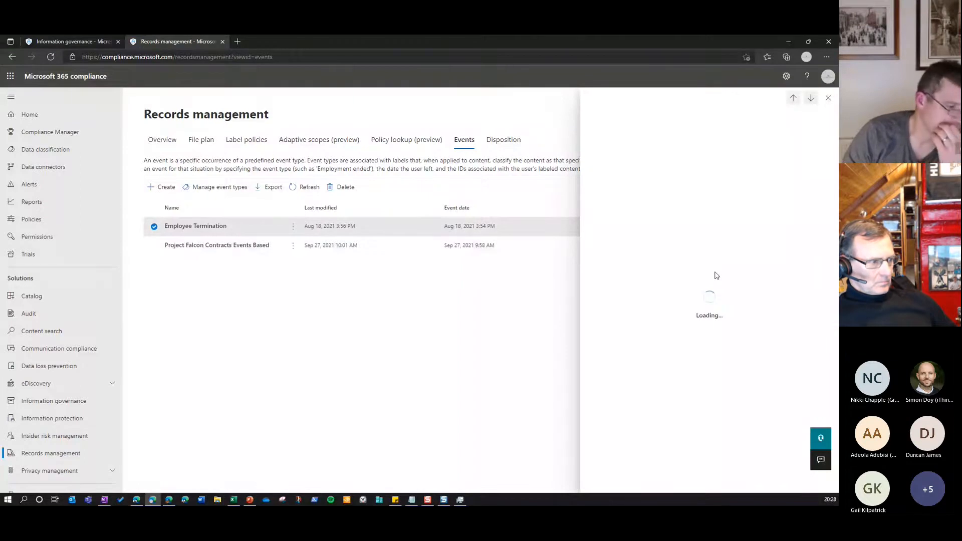
double_click(648, 216)
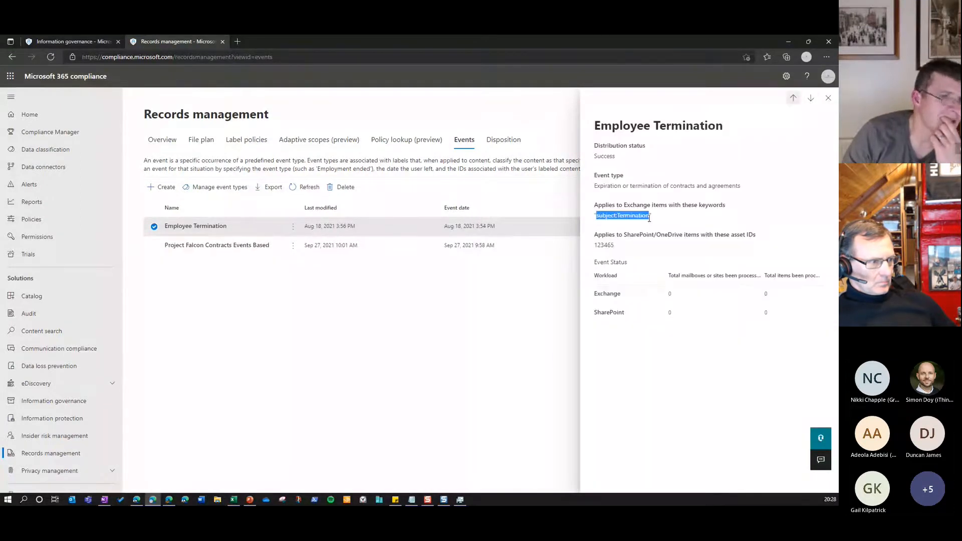
drag(650, 219, 652, 209)
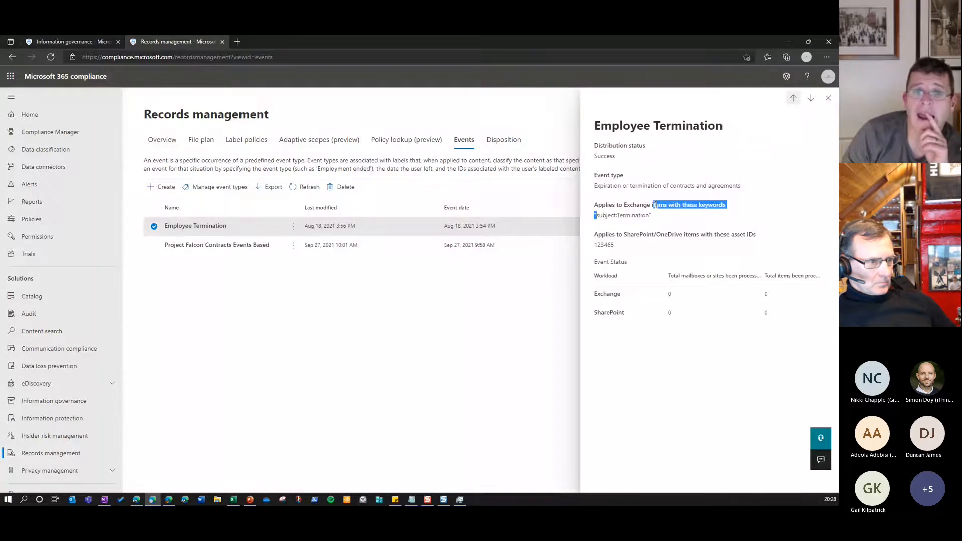
click(659, 226)
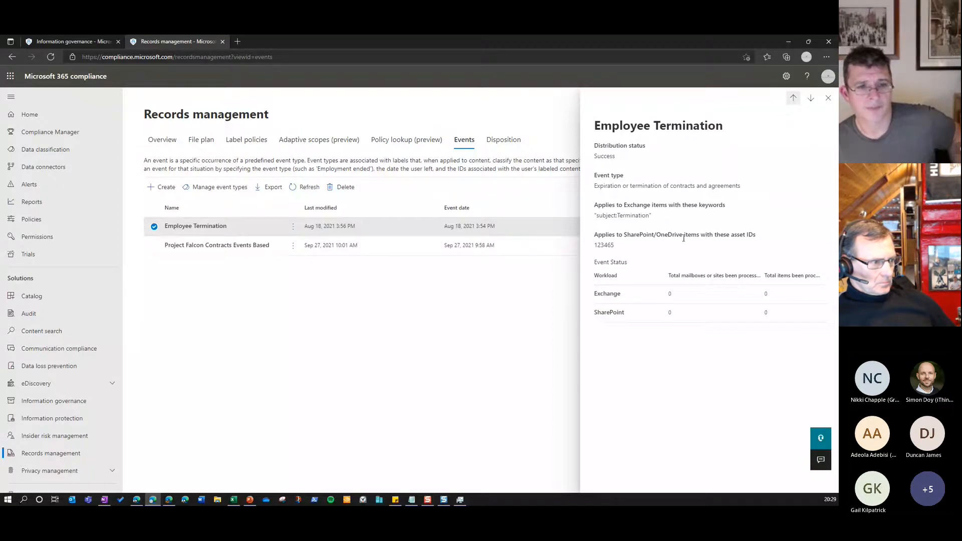
Examine the Employee Termination event's SharePoint/OneDrive asset ID, Exchange keyword condition and event type
drag(732, 236, 755, 236)
drag(623, 249, 595, 246)
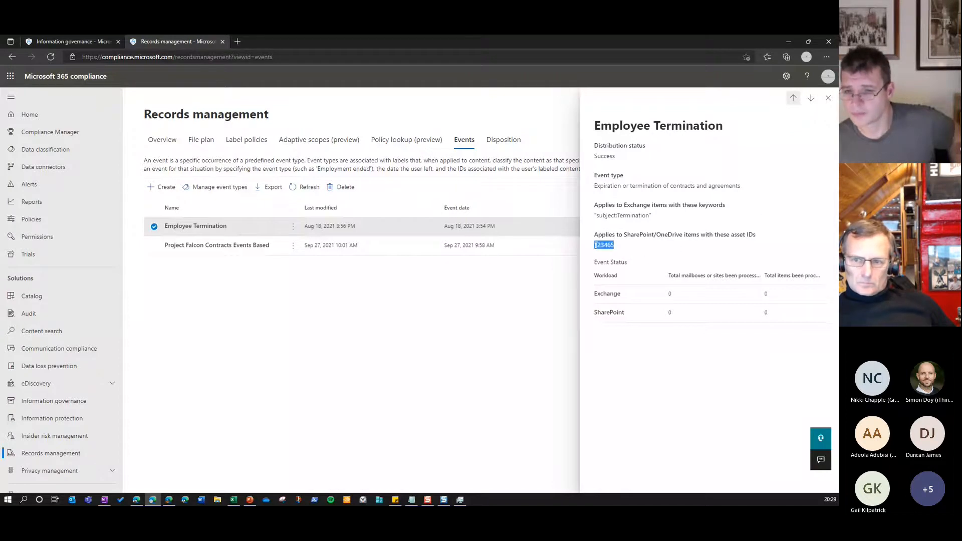
click(683, 240)
double_click(609, 245)
click(727, 220)
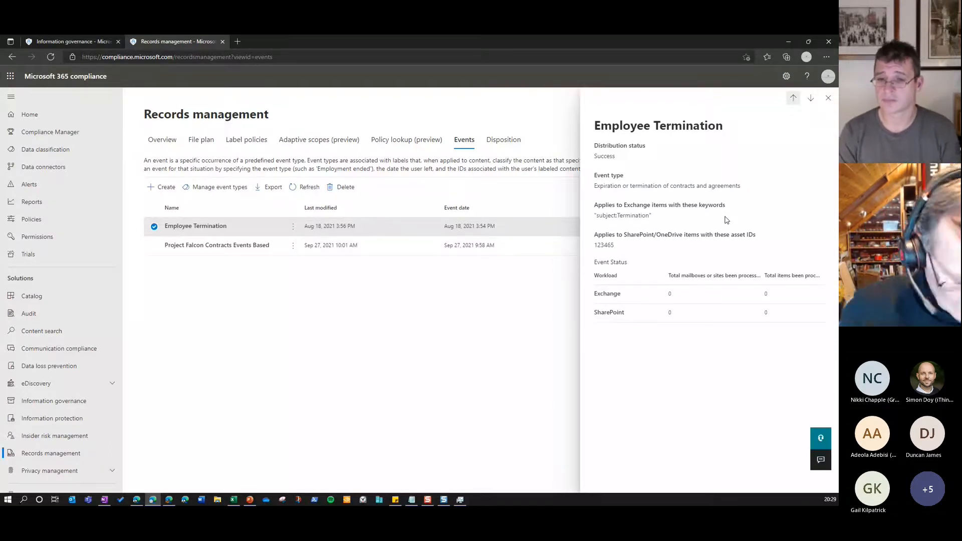
double_click(609, 216)
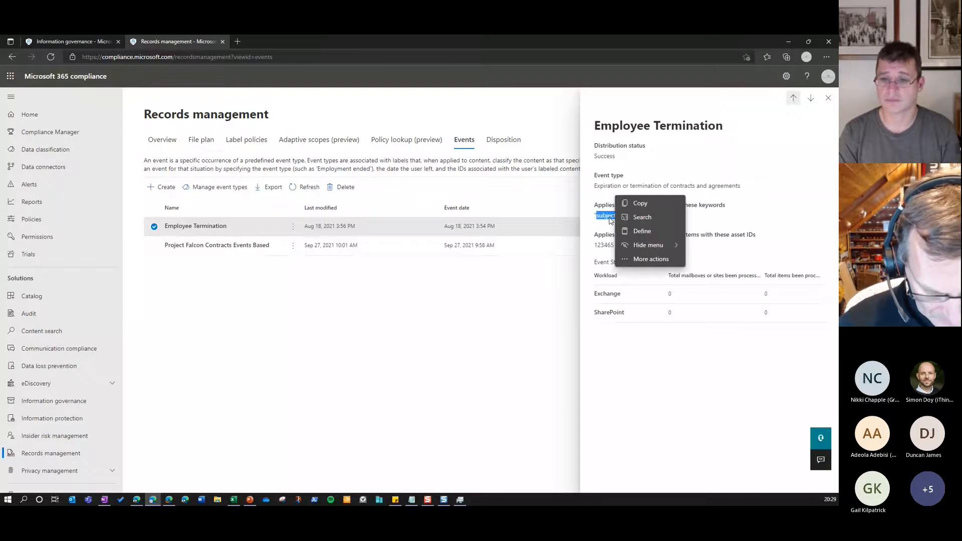
click(730, 188)
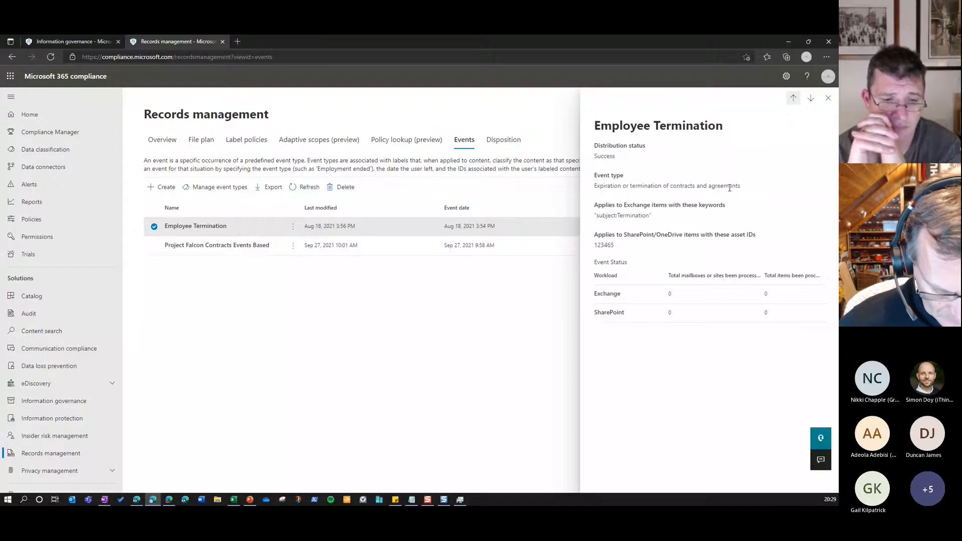
Check the disposed items of the Internal Records Versioning Label under Records management disposition, and close that page
click(519, 145)
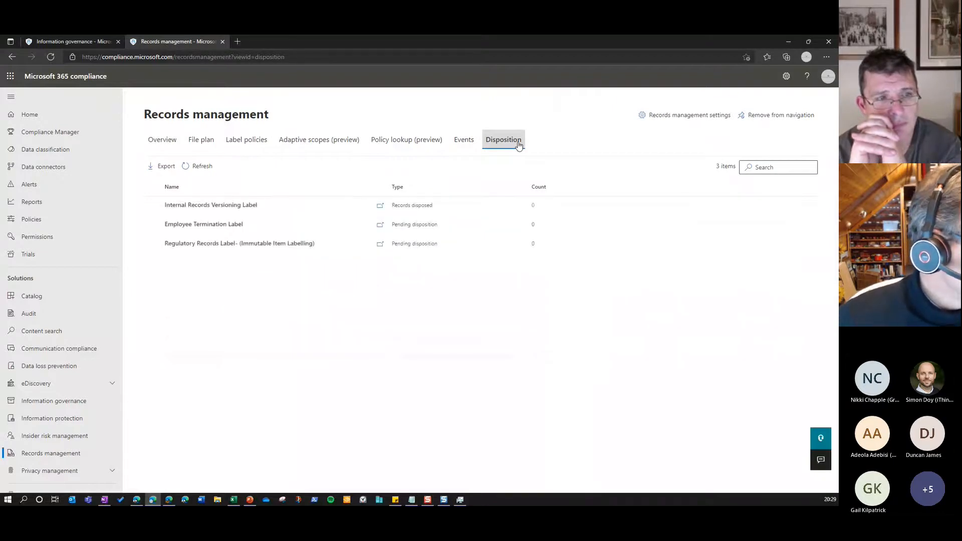
click(233, 212)
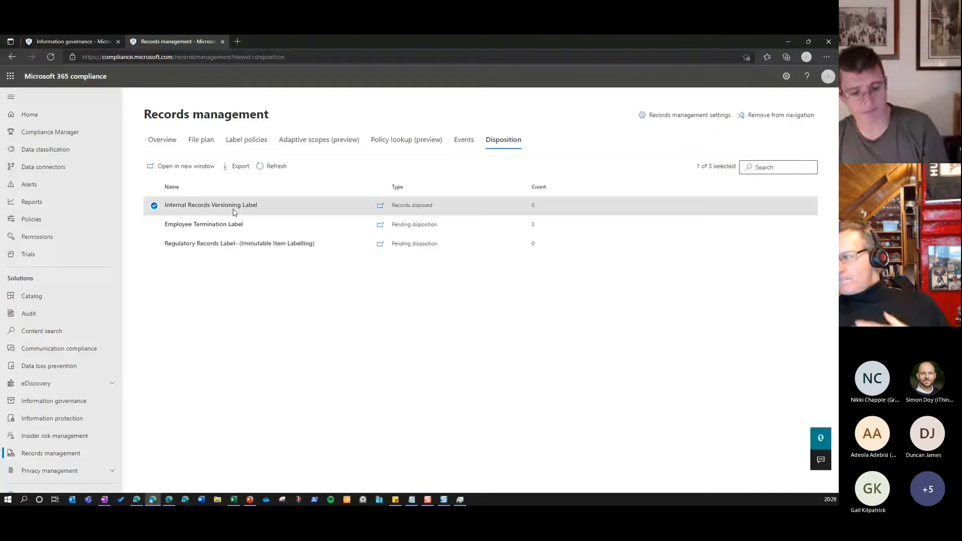
click(381, 206)
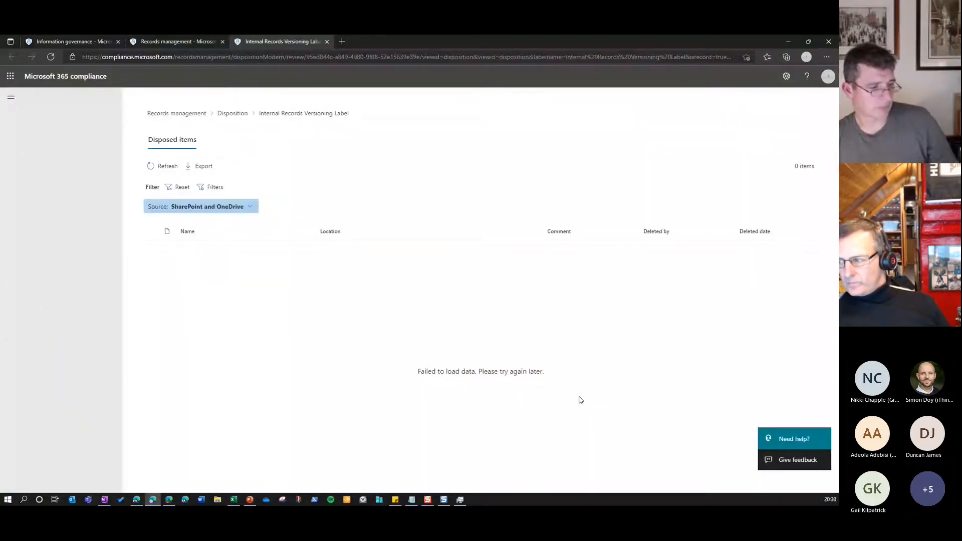
click(327, 42)
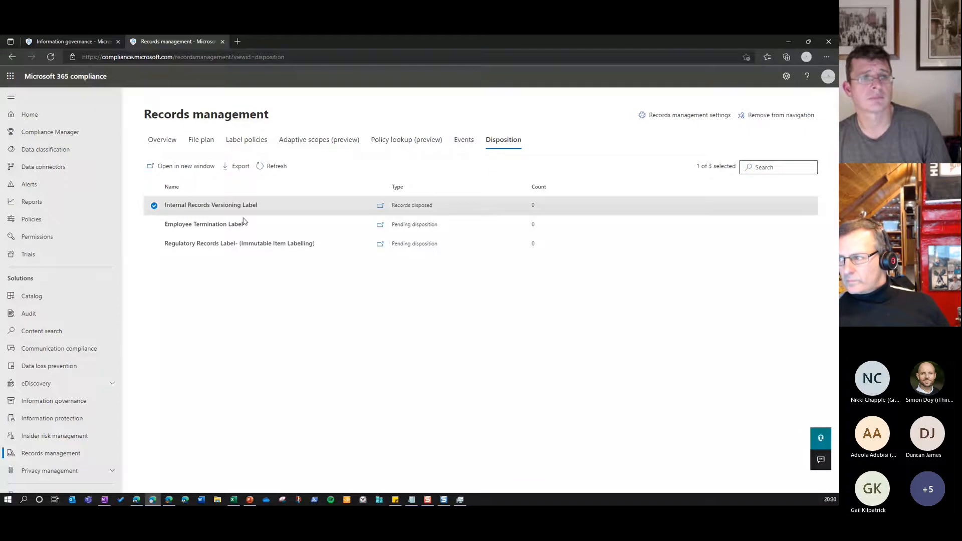
Open the data loss prevention policy "Global - Block Internally Labels from External Sharing" for editing
scroll(108, 398, down, 1)
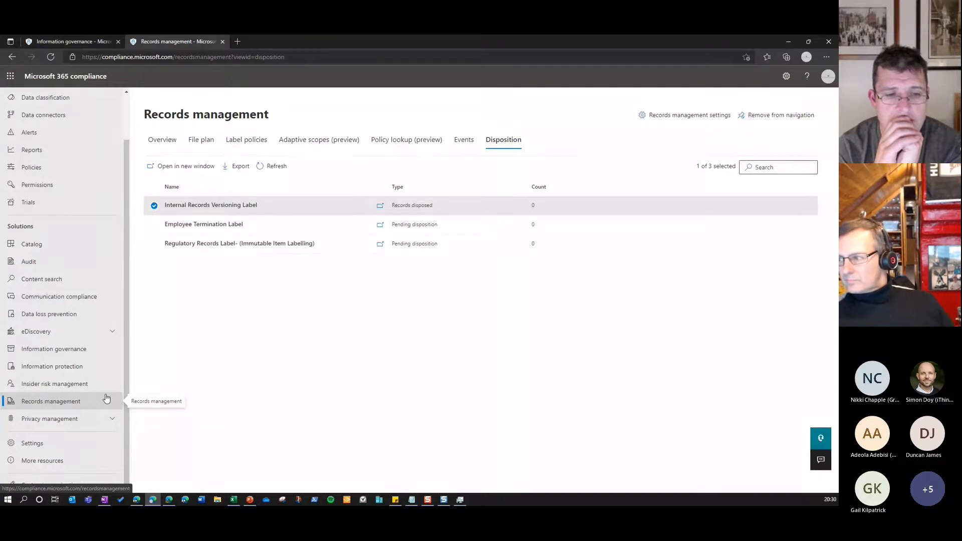
click(50, 314)
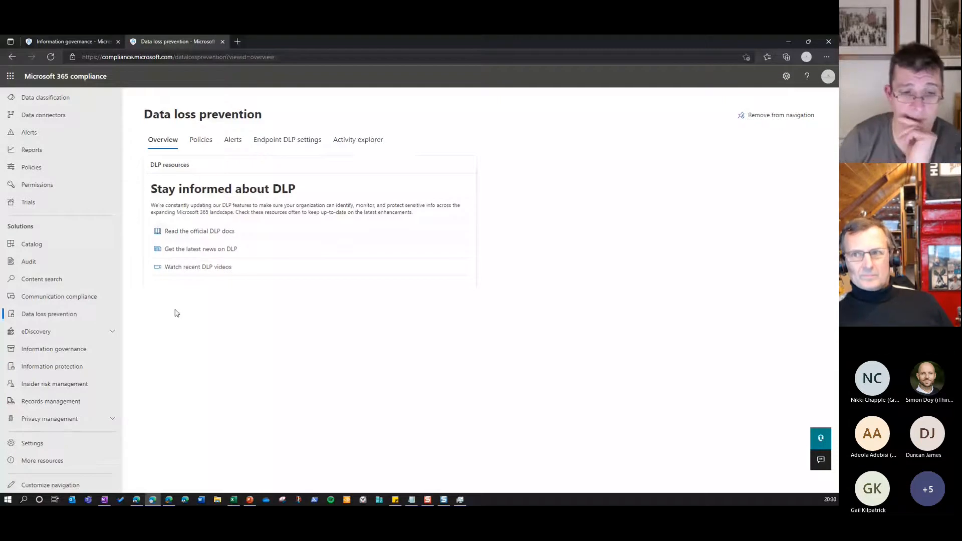
click(201, 140)
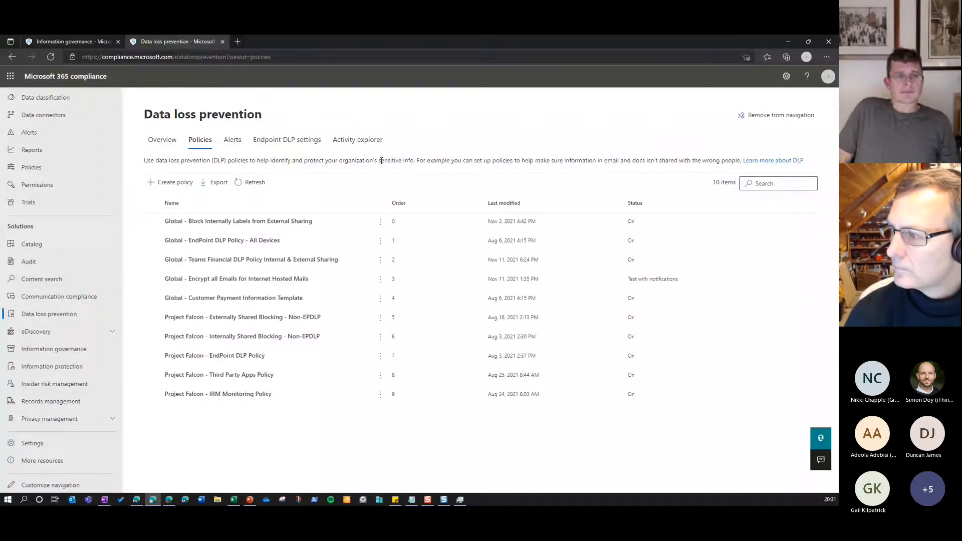
click(255, 224)
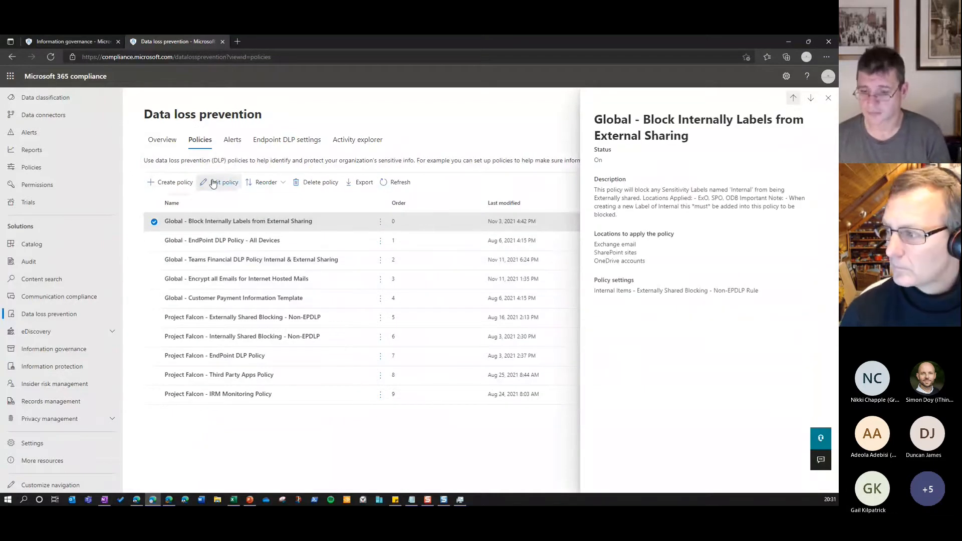
click(213, 183)
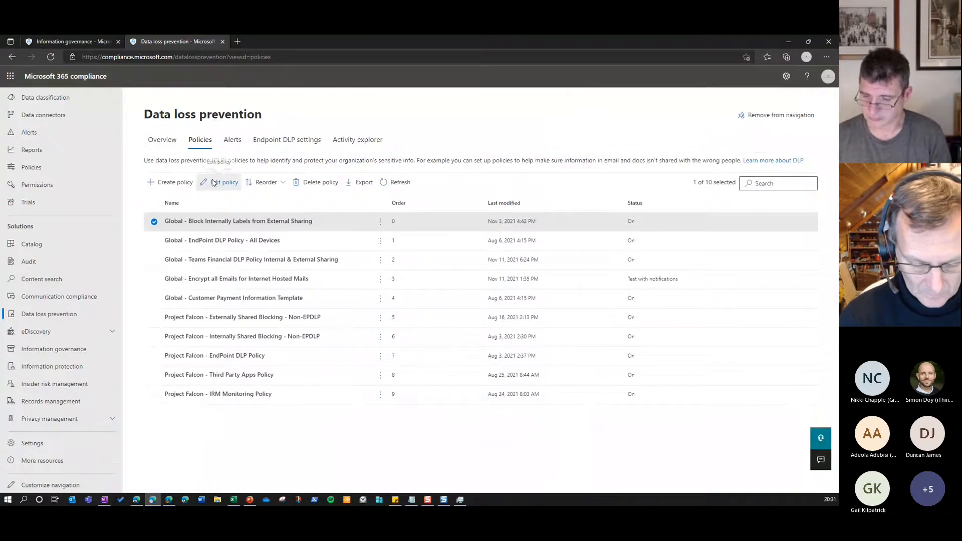
Review the DLP policy's description, focusing on its applied locations note, and proceed to the location settings
drag(257, 242, 498, 243)
click(438, 269)
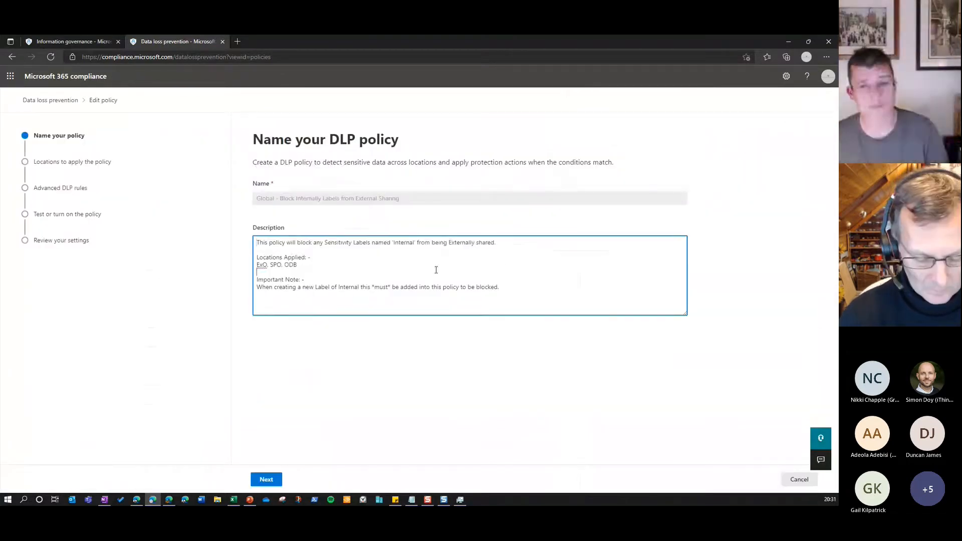
drag(298, 265, 257, 266)
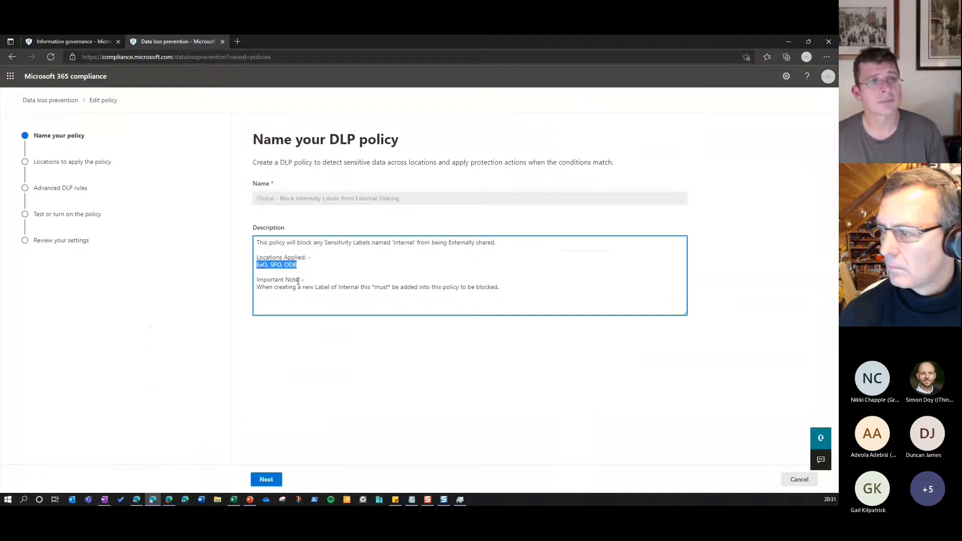
click(273, 481)
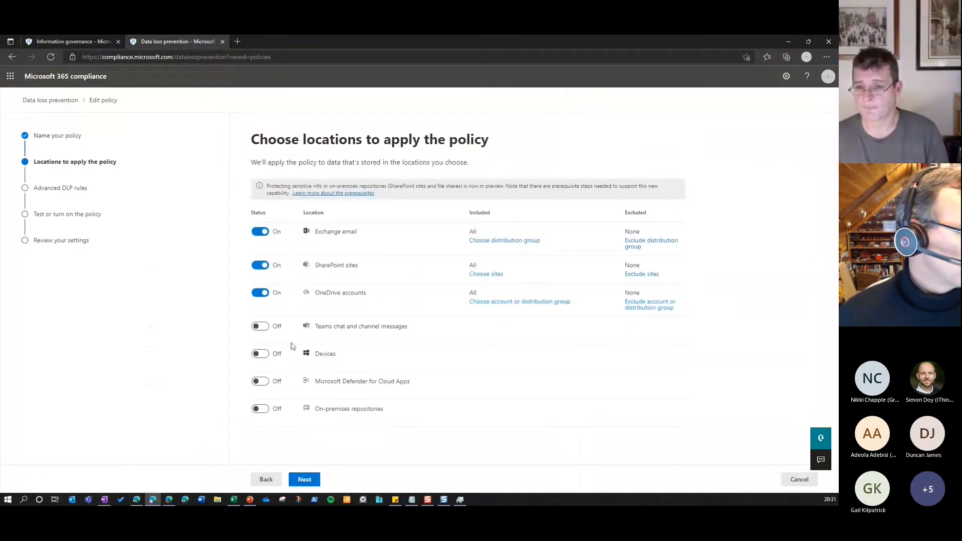
Open the "Internal Items - Externally Shared Blocking - Non-EPDLP Rule" for editing among the policy's advanced DLP rules
click(306, 480)
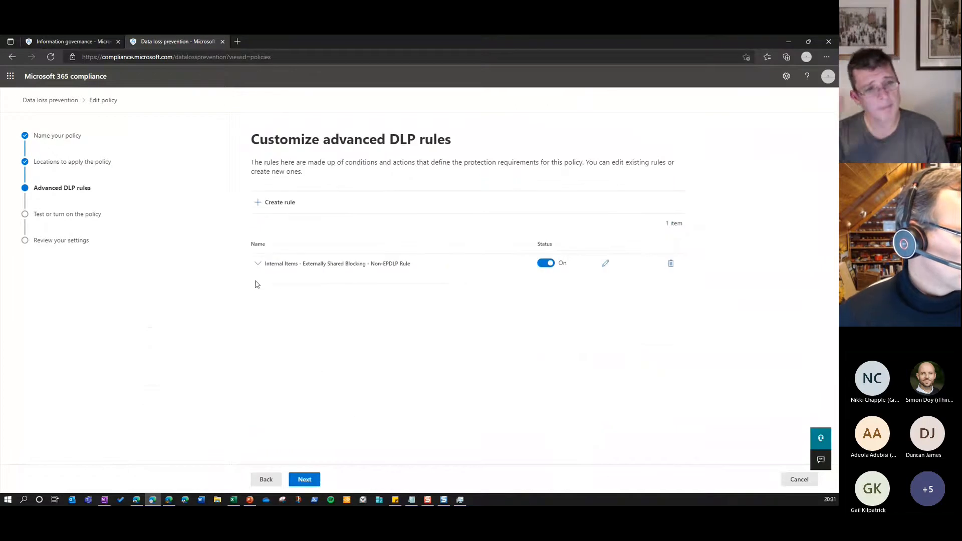
click(258, 265)
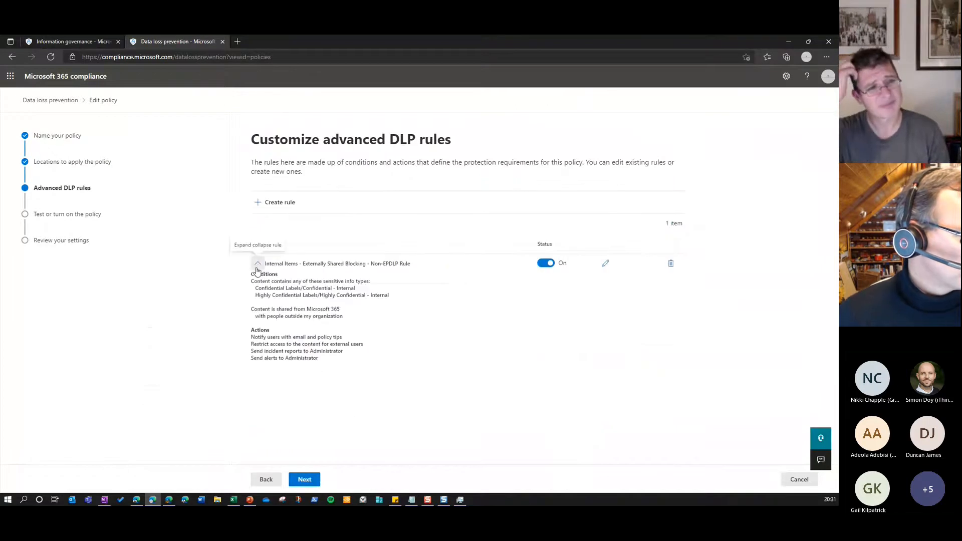
click(605, 264)
Examine the rule's Internal sensitivity label conditions and the content types that can be added to them
scroll(501, 320, down, 3)
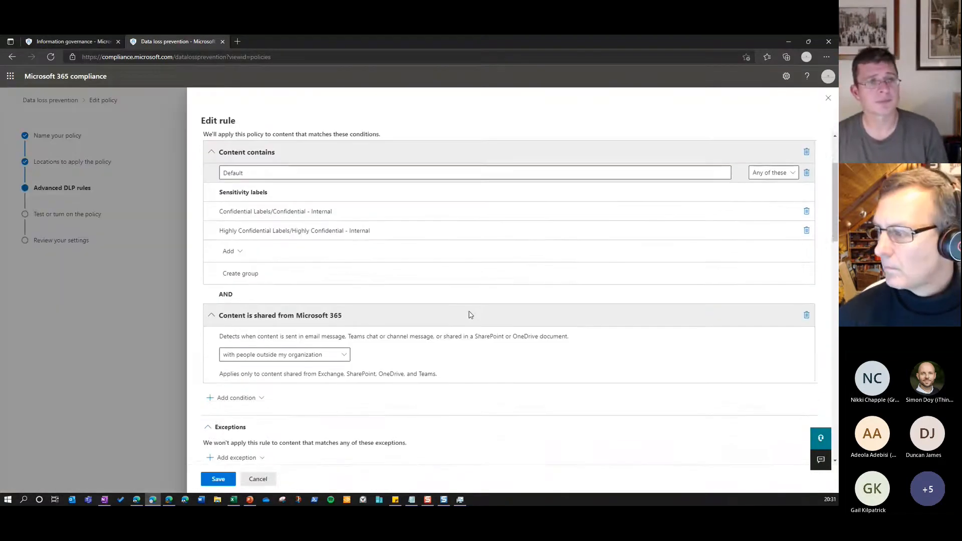
scroll(472, 314, up, 1)
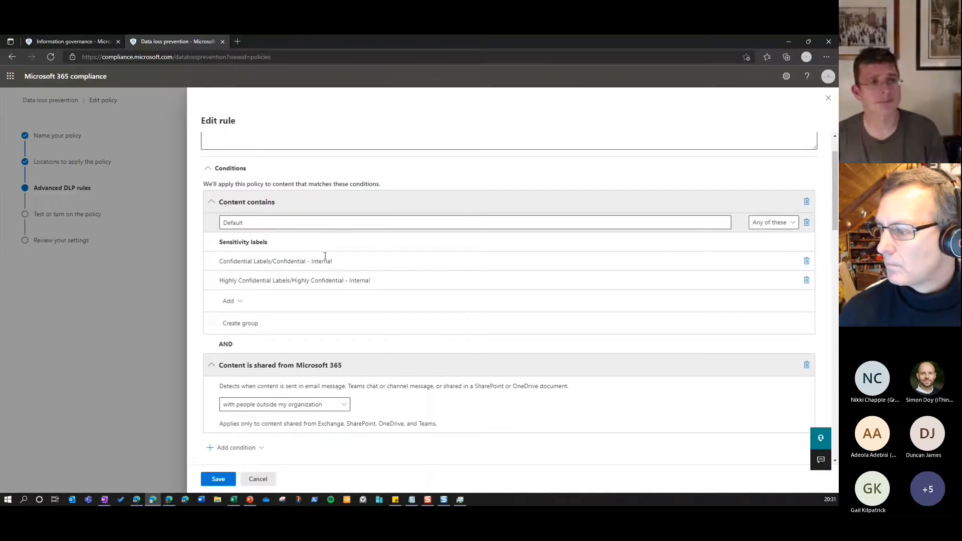
click(232, 302)
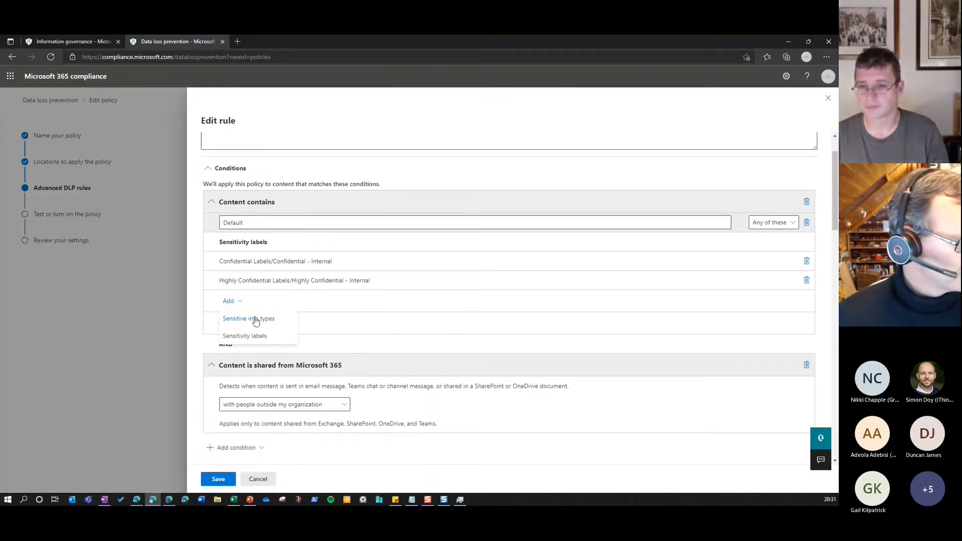
click(339, 278)
drag(211, 263, 382, 288)
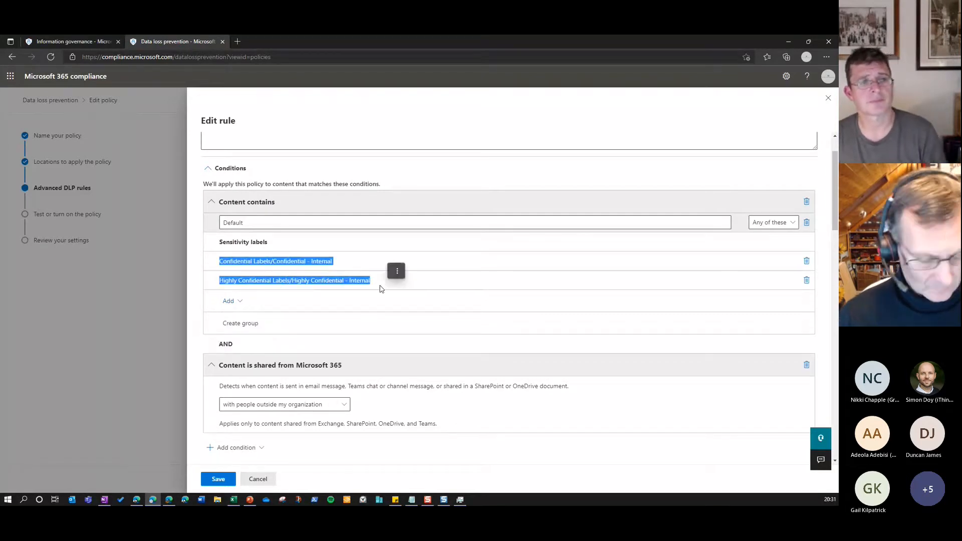
click(362, 284)
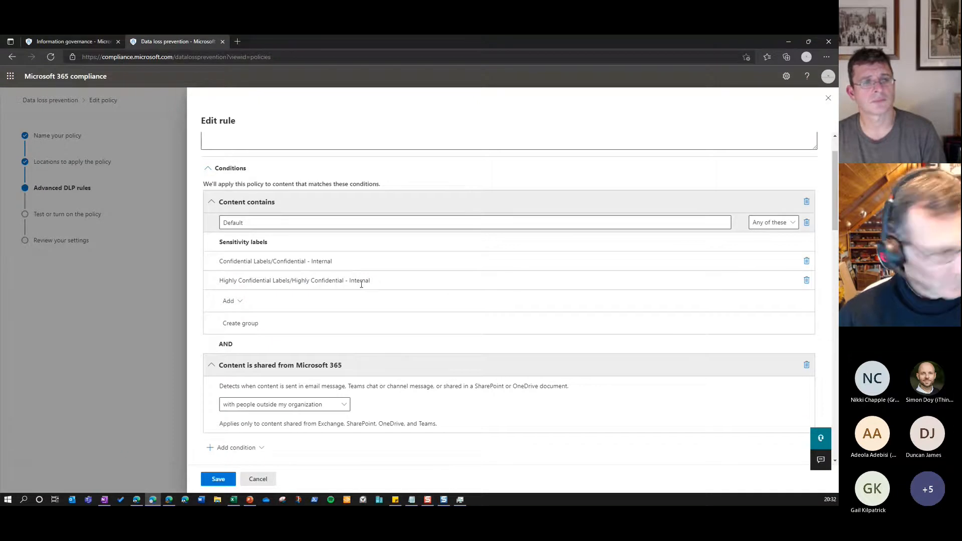
Review the rule's Microsoft 365 sharing condition options and its action for restricting access to content
scroll(362, 284, down, 2)
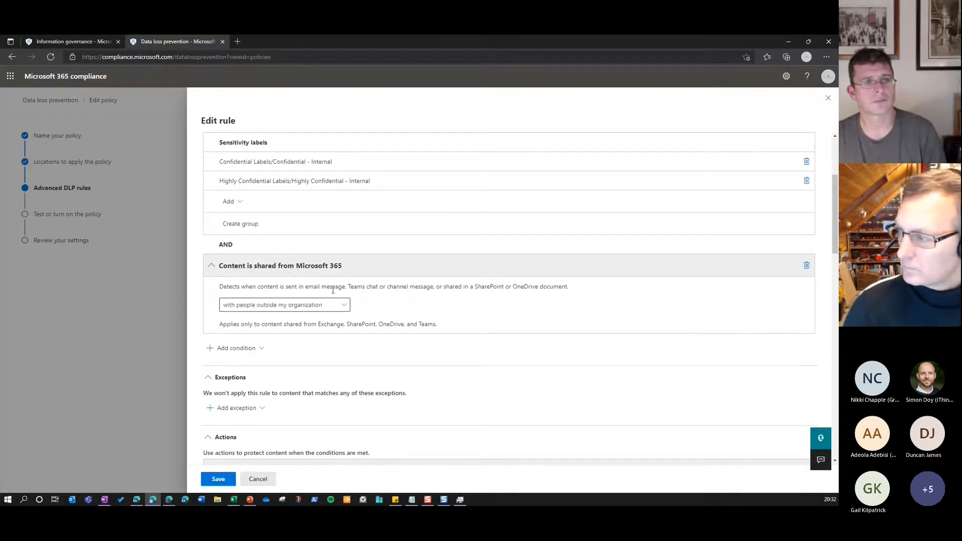
click(269, 312)
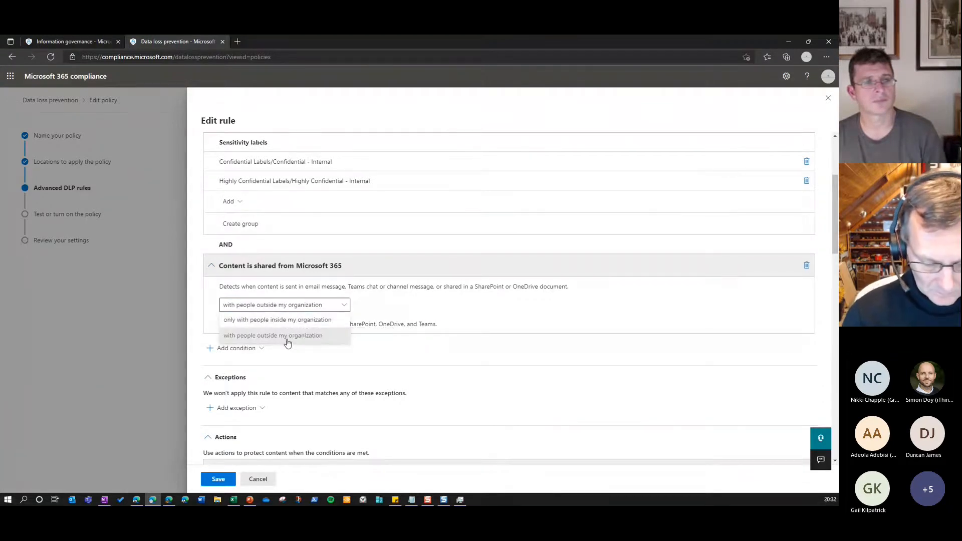
click(389, 313)
scroll(306, 321, down, 4)
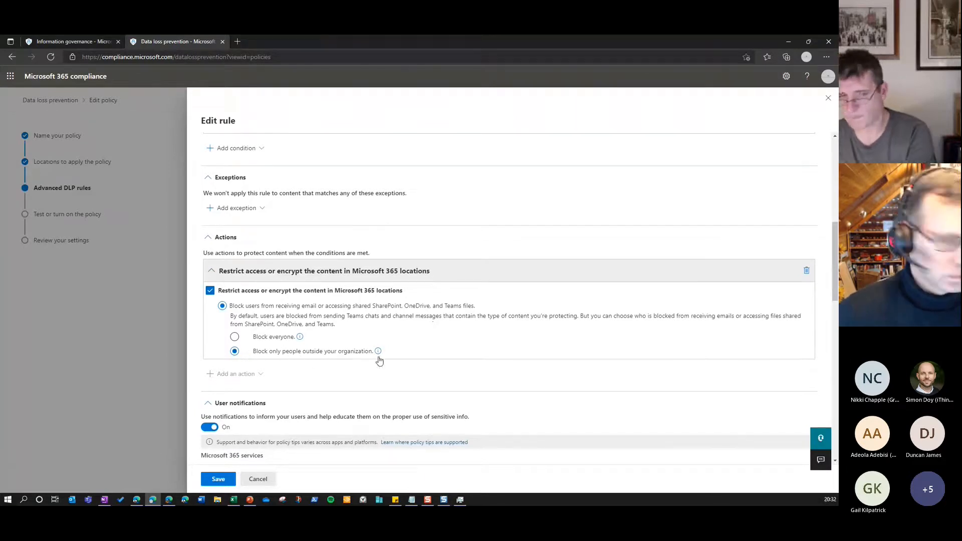
scroll(379, 360, down, 1)
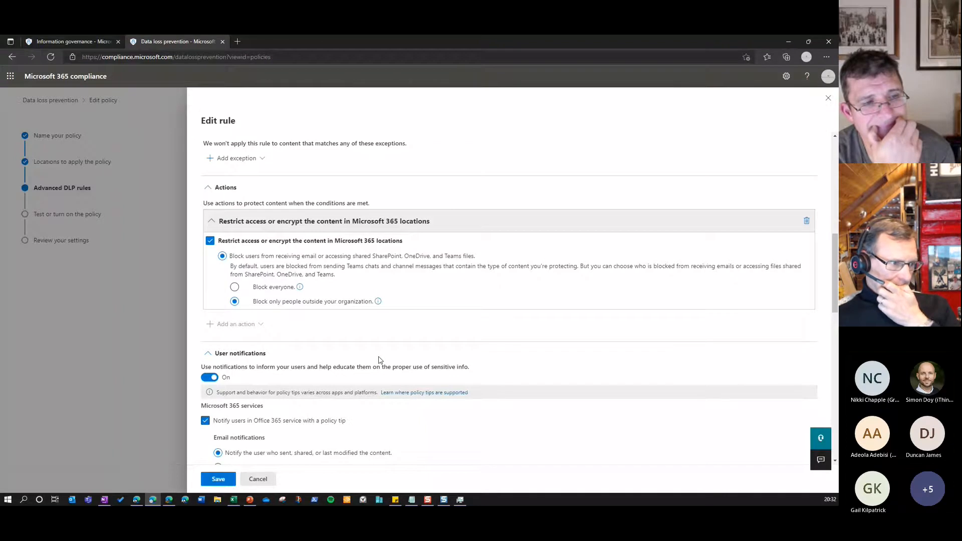
scroll(380, 360, down, 1)
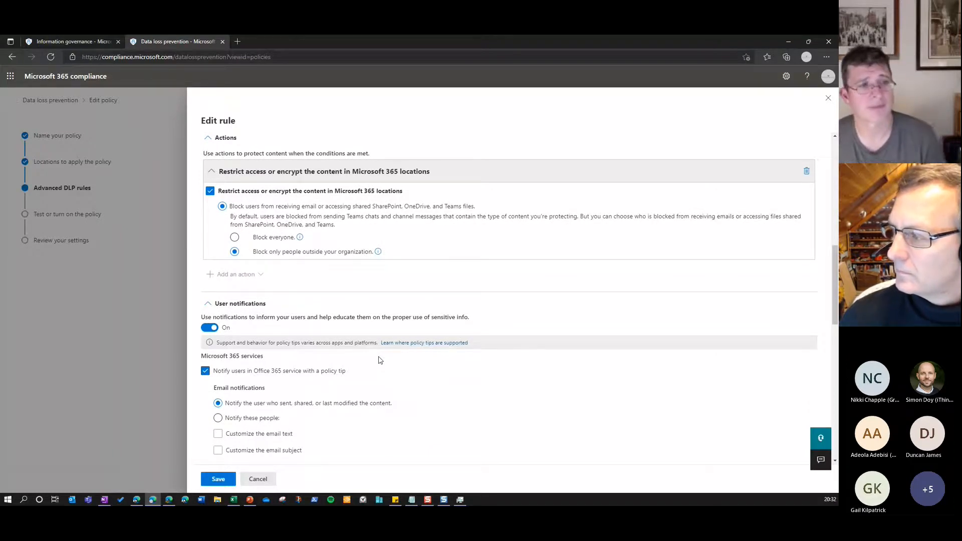
Review the rule's user notification settings, focusing on the customized policy tip text
scroll(380, 360, down, 1)
scroll(261, 327, down, 1)
click(397, 402)
drag(397, 401, 223, 389)
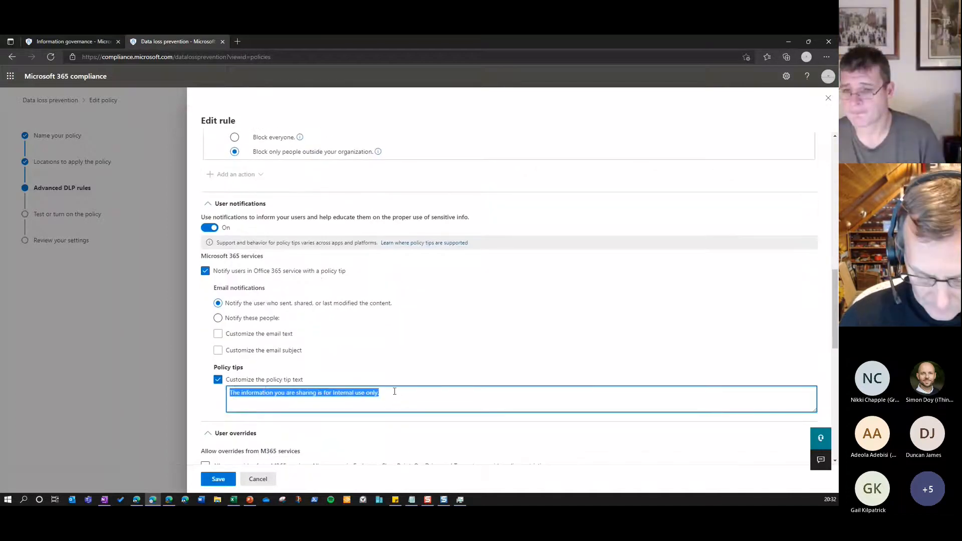
click(410, 394)
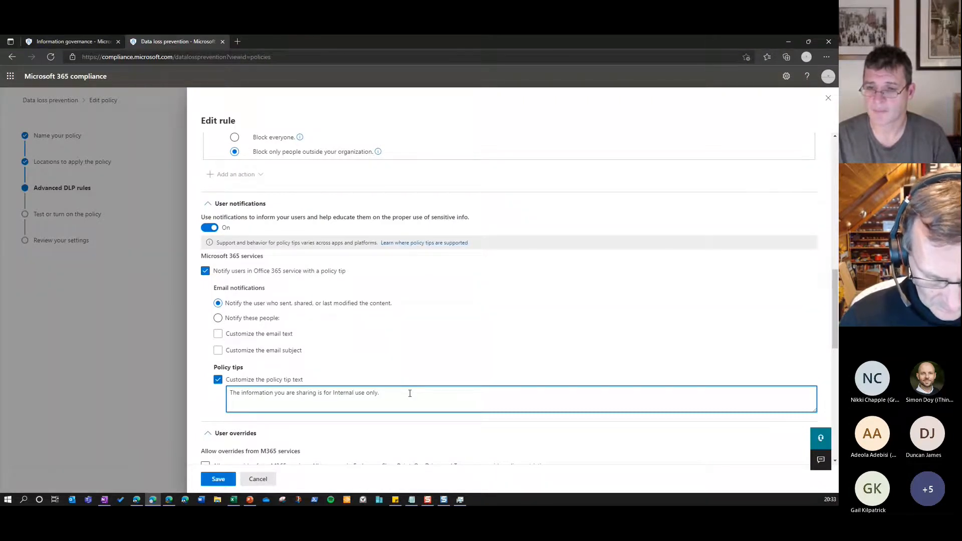
Review the rule's user overrides, incident report severity, admin alerts, report contents and additional options
scroll(410, 393, down, 4)
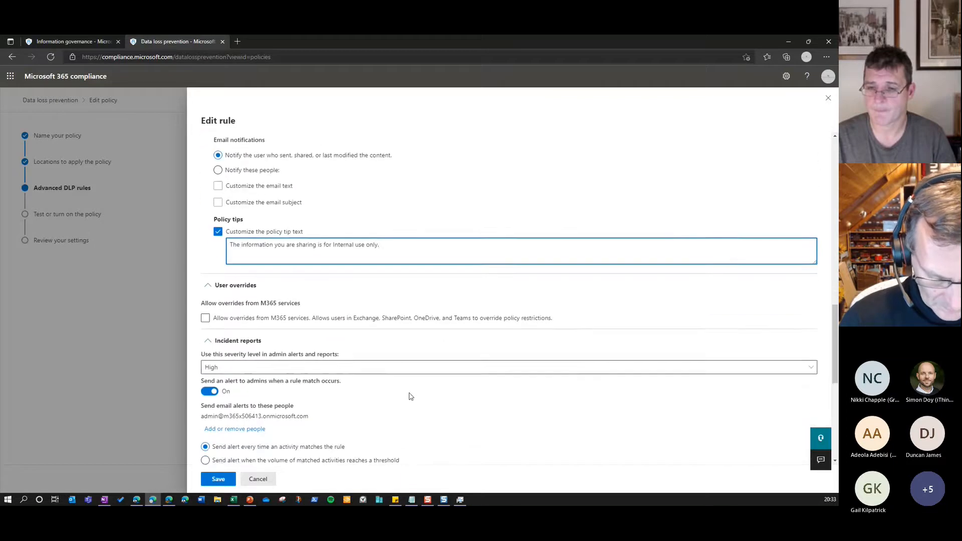
scroll(410, 397, down, 3)
scroll(410, 397, up, 2)
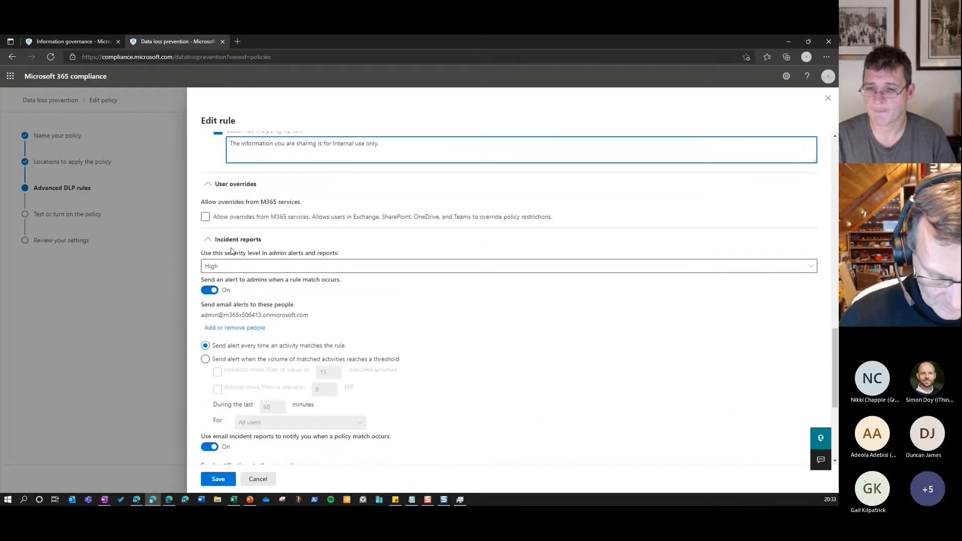
scroll(273, 260, down, 1)
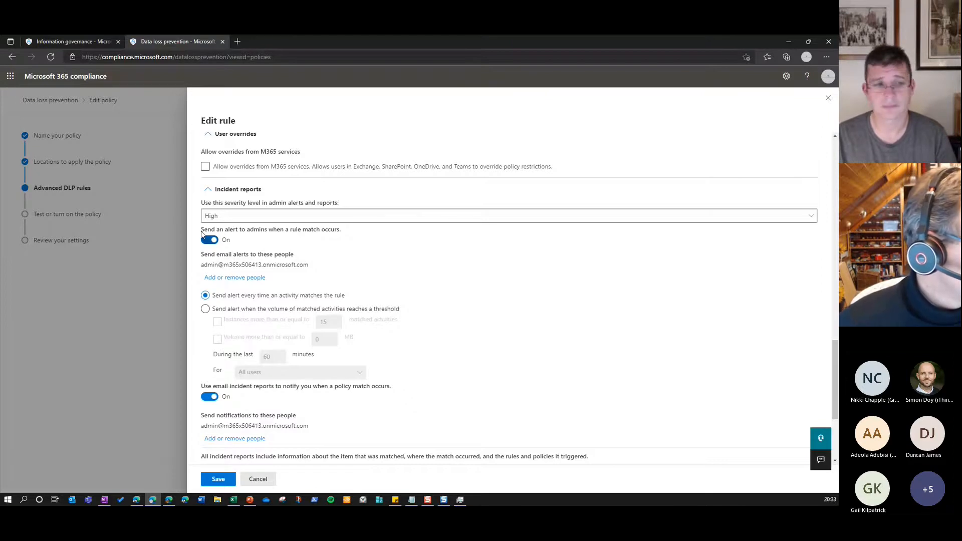
scroll(221, 187, down, 3)
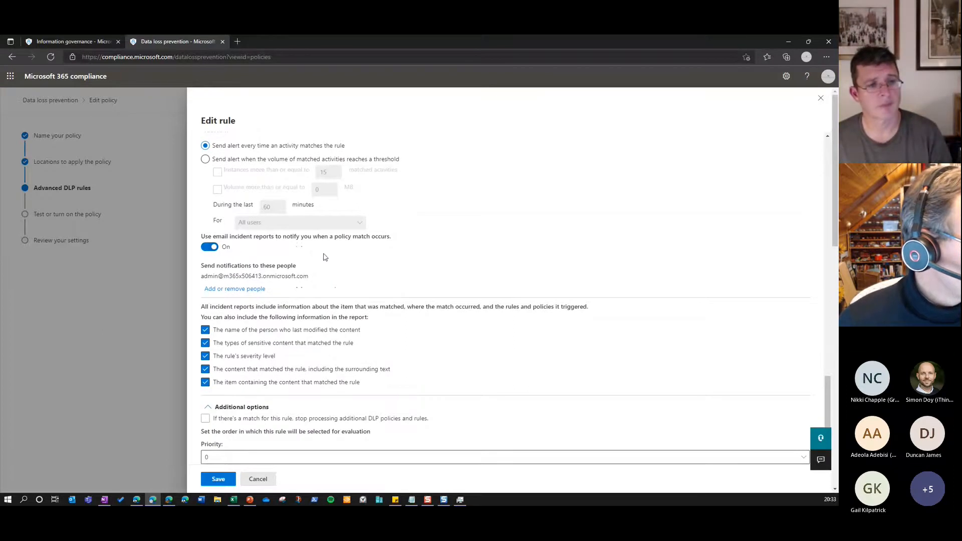
scroll(345, 266, down, 1)
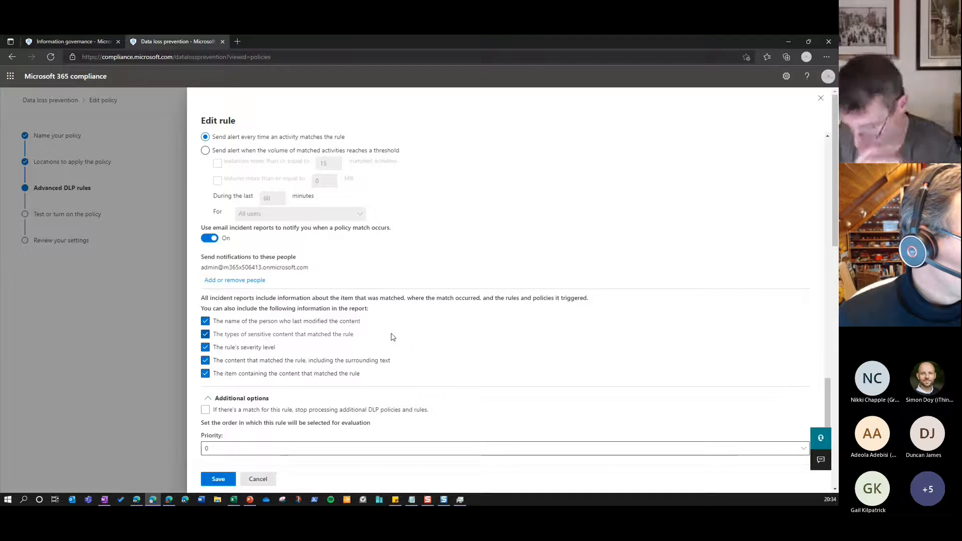
Check the rule's incident report contents, stop-processing option and priority, and close the rule without saving
scroll(239, 292, down, 3)
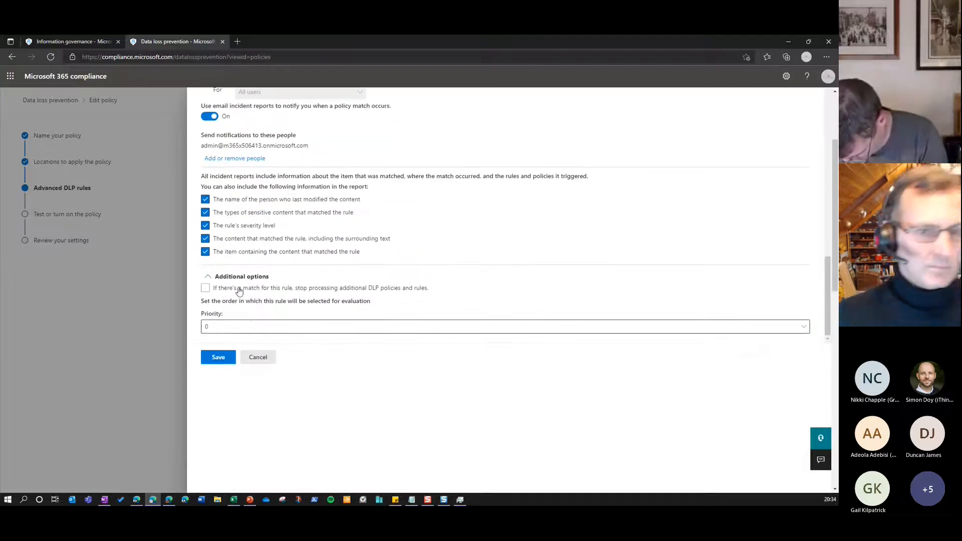
scroll(240, 292, up, 1)
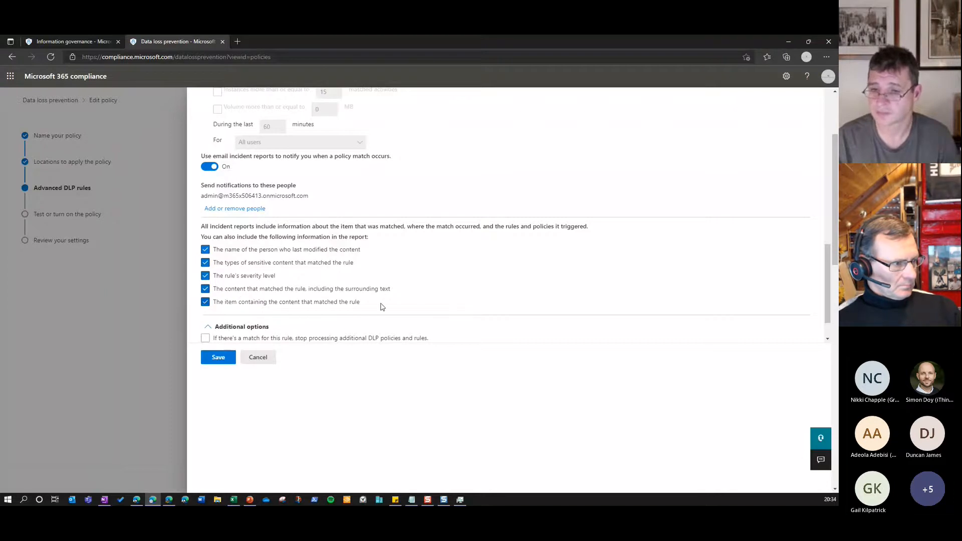
scroll(382, 306, down, 1)
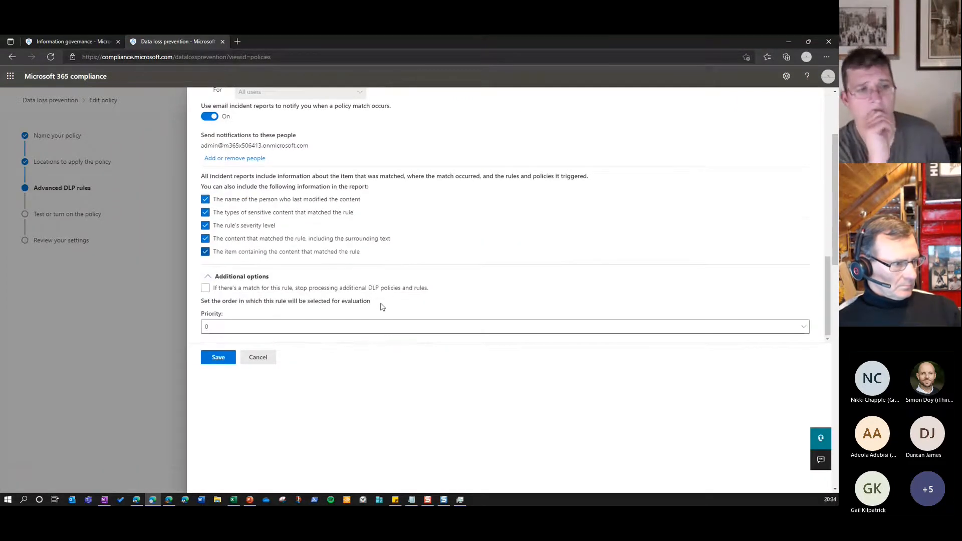
click(272, 357)
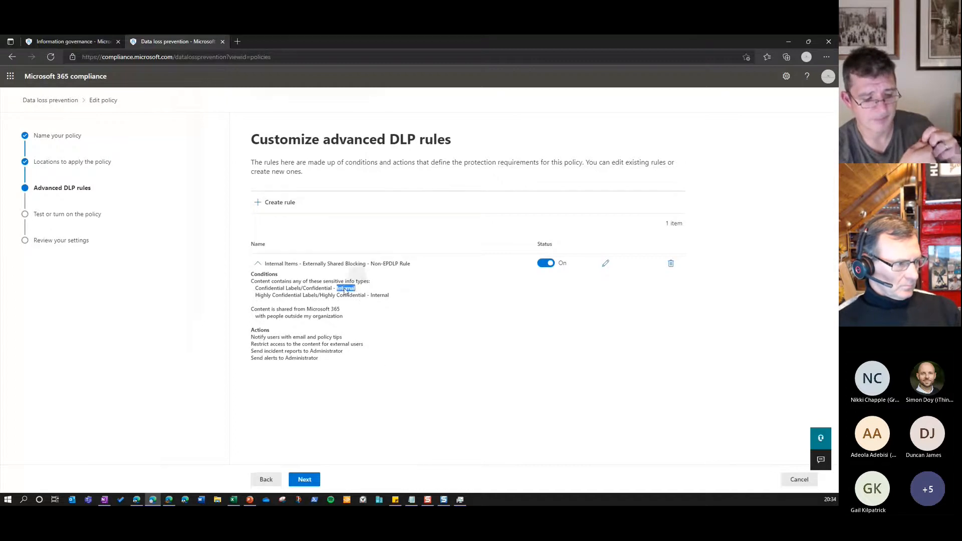
Review the rule's Internal label conditions and the policy's test or turn-on options, and cancel editing the policy
double_click(378, 297)
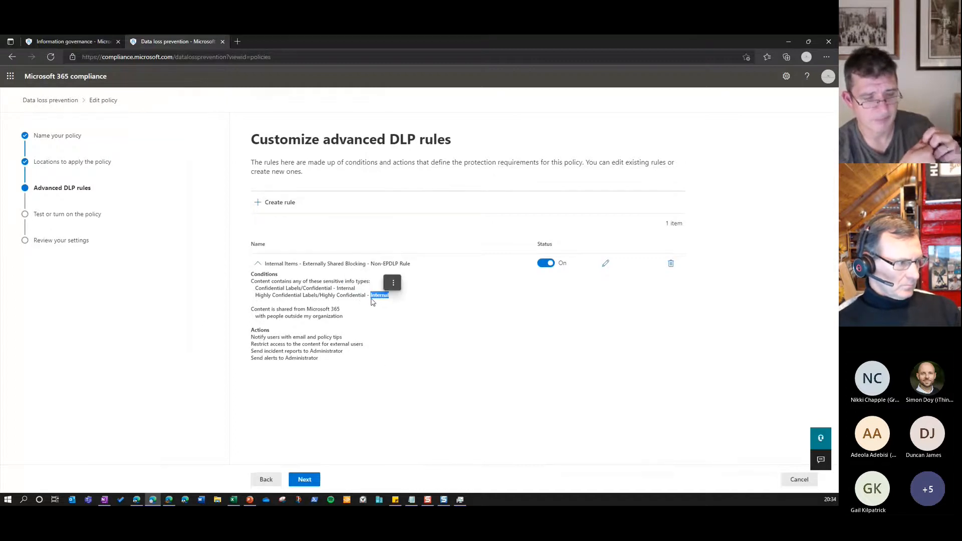
click(305, 480)
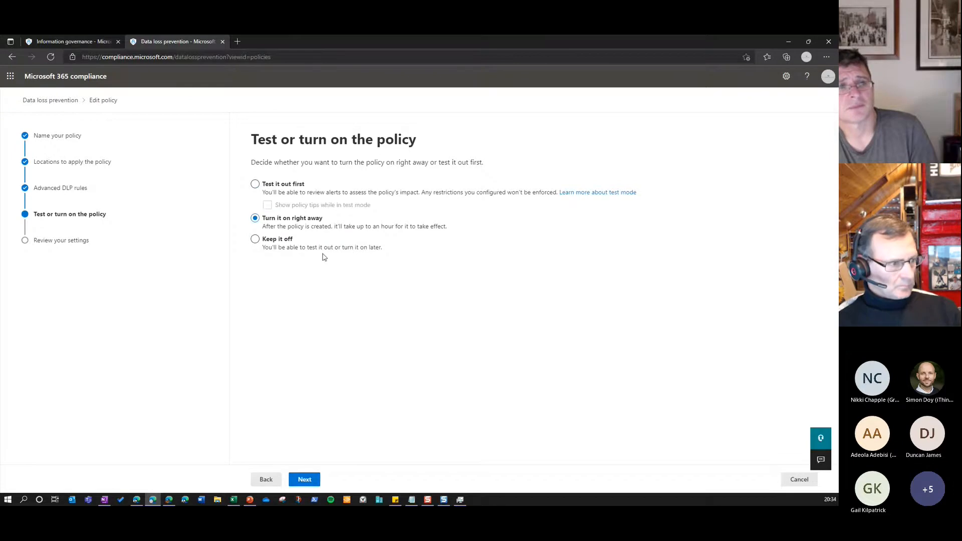
click(265, 185)
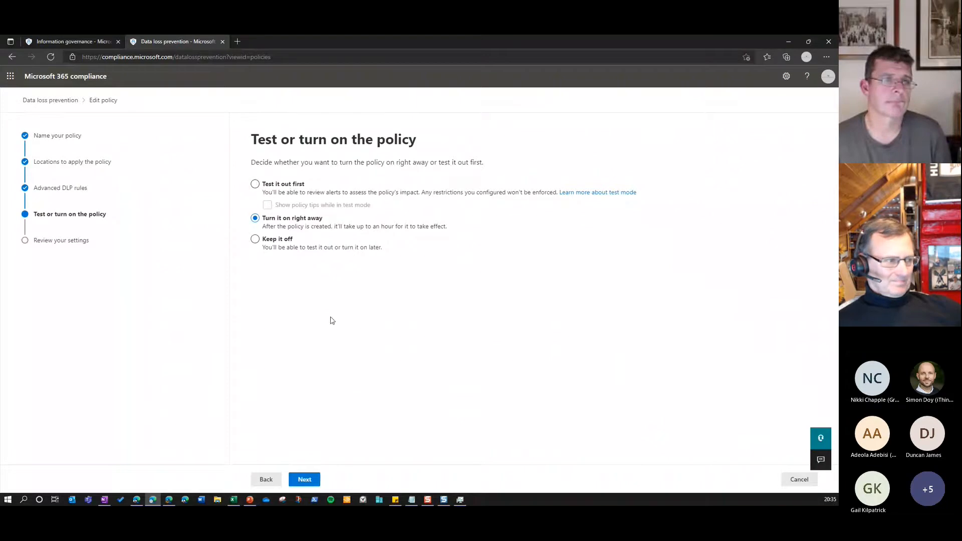
click(784, 483)
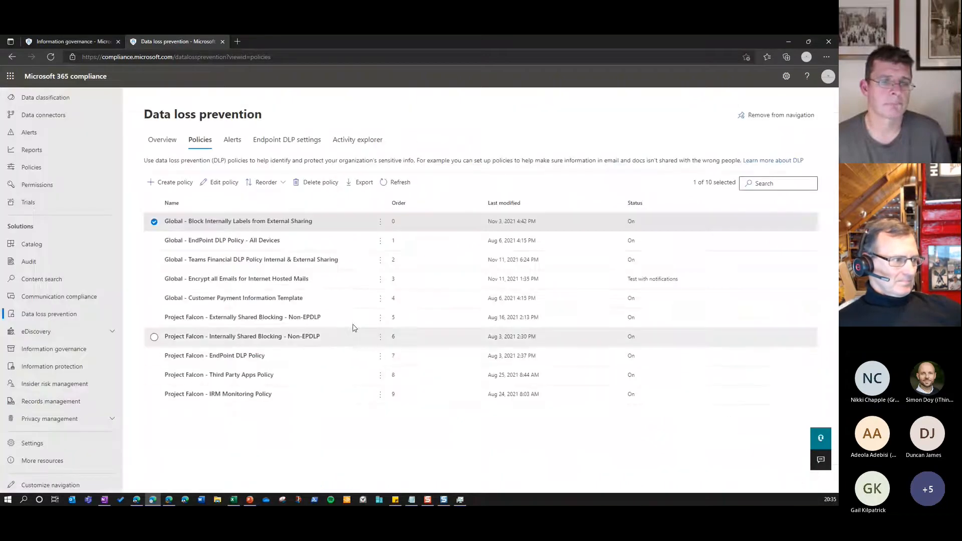
Open the Global - Teams Financial DLP Policy Internal & External Sharing policy for editing and review its locations, focusing on Teams chat and channel messages
click(260, 269)
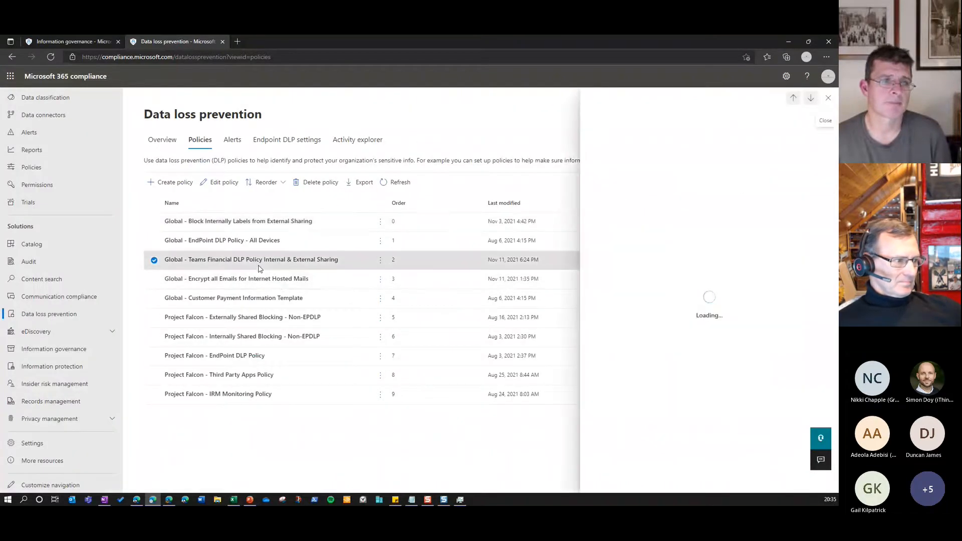
click(224, 182)
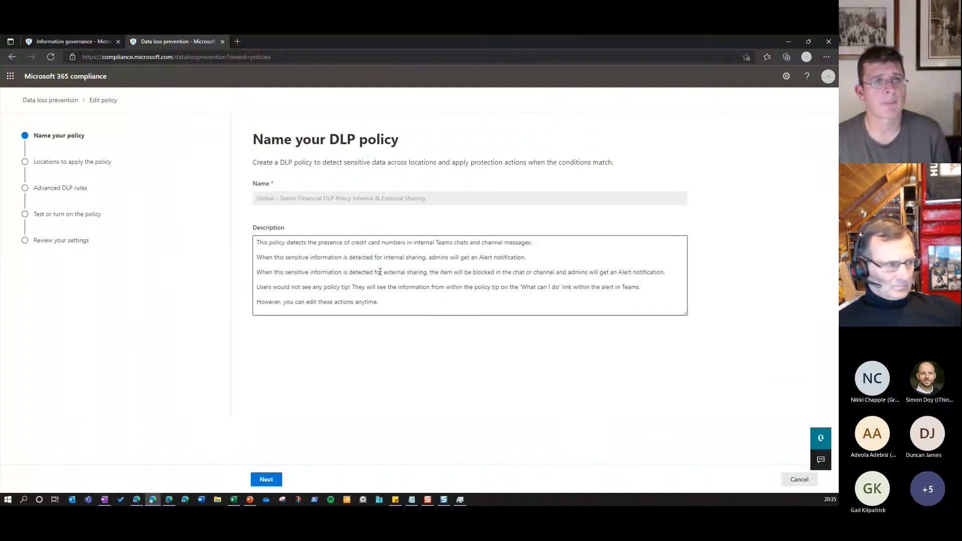
click(279, 476)
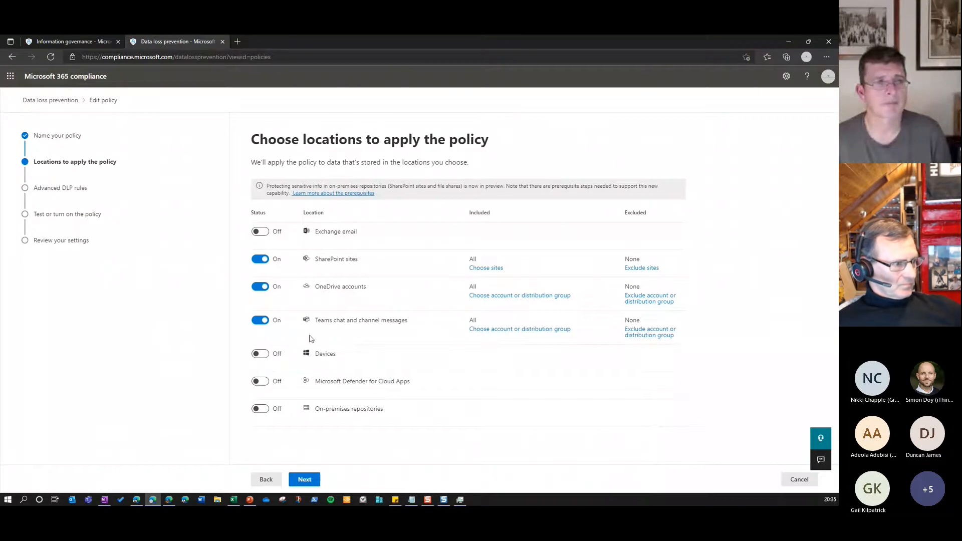
drag(317, 320, 415, 325)
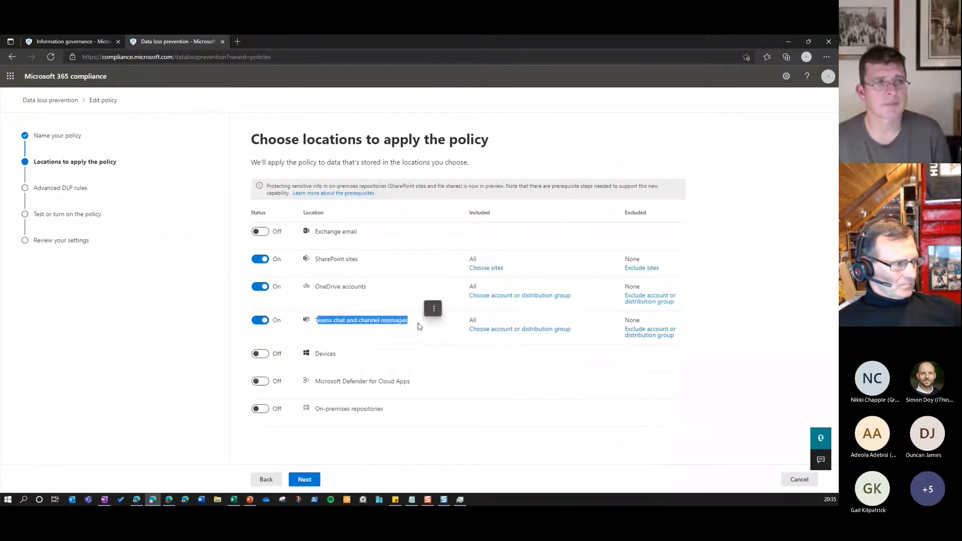
click(420, 326)
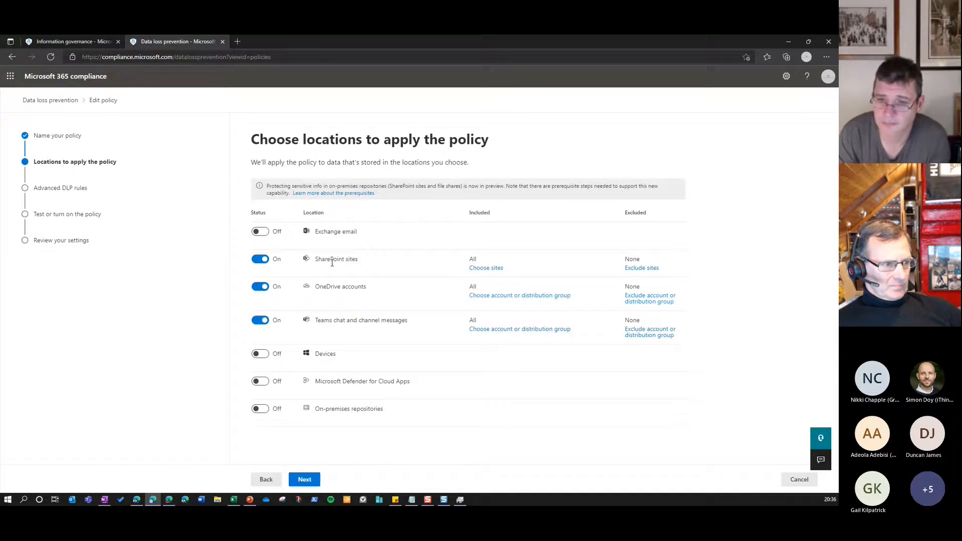
Go to the policy's advanced DLP rules and expand the details of the Teams Financial DLP Internal Rule Set
click(317, 488)
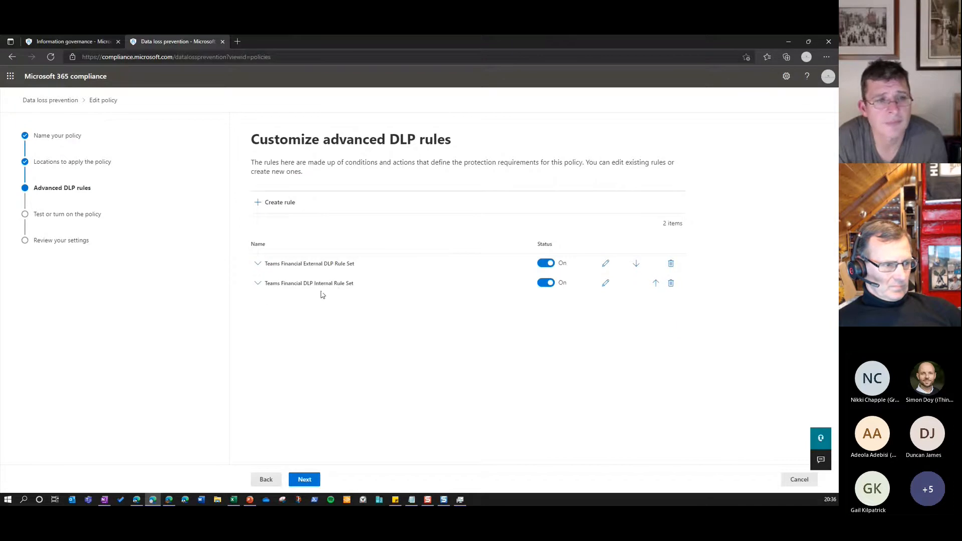
drag(305, 264, 354, 270)
click(344, 265)
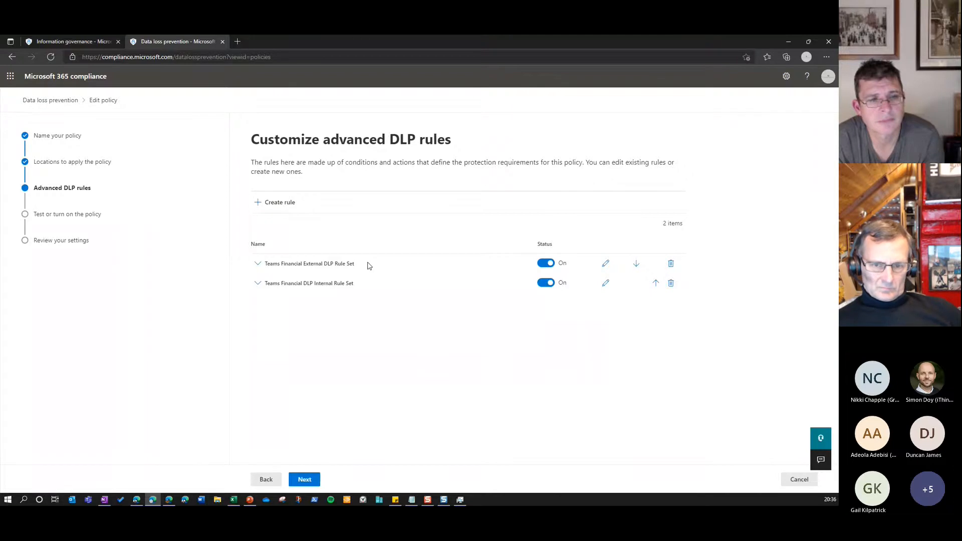
click(259, 284)
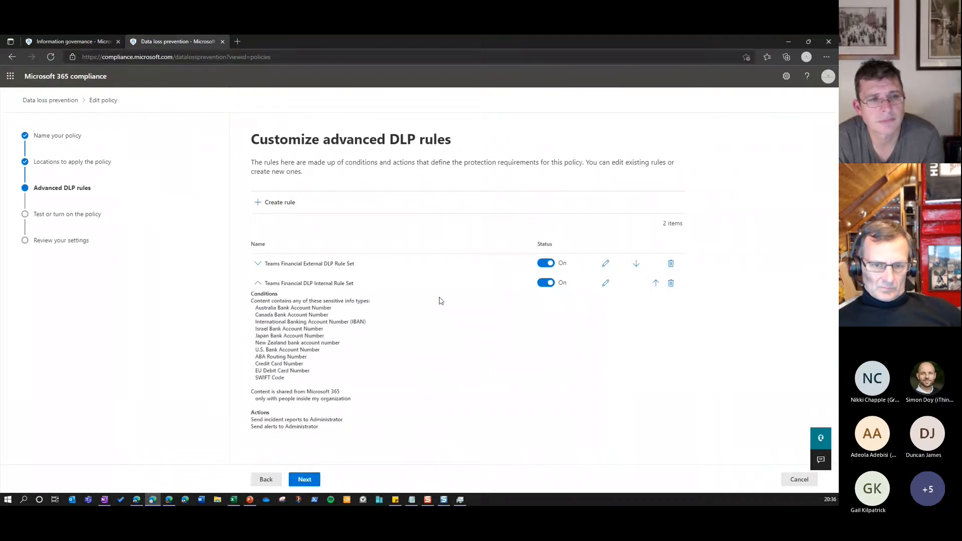
Open the Teams Financial External DLP Rule Set and examine its sensitive info types and the content types that can be added
click(605, 265)
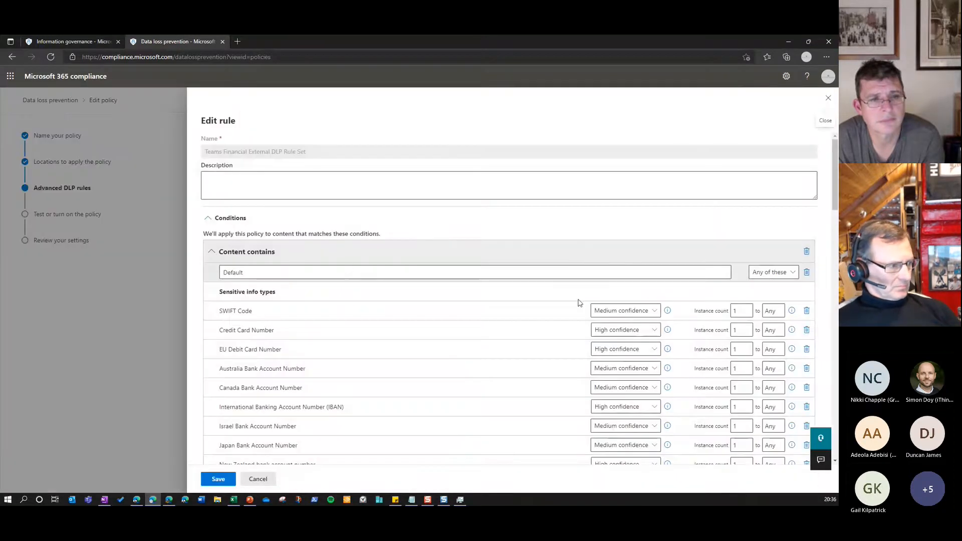
scroll(401, 296, down, 2)
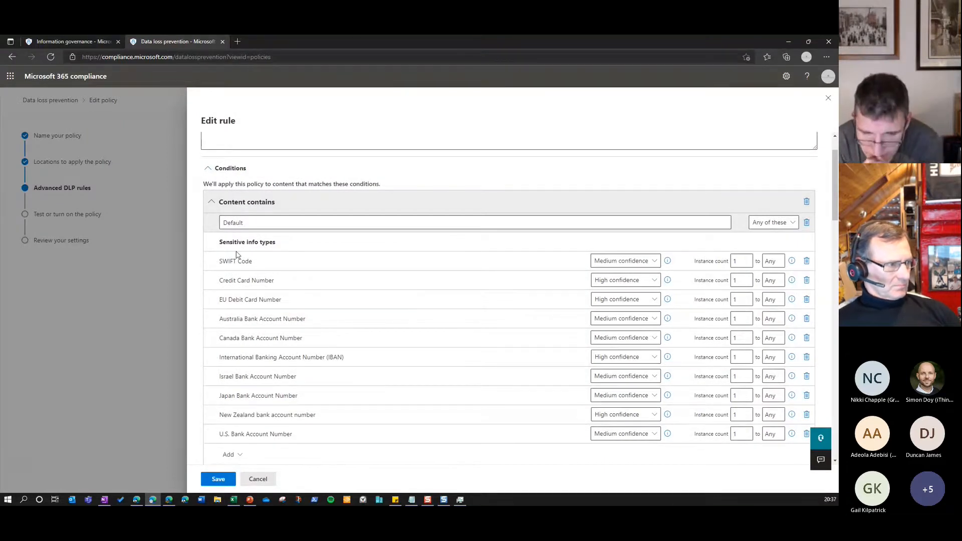
scroll(237, 255, down, 2)
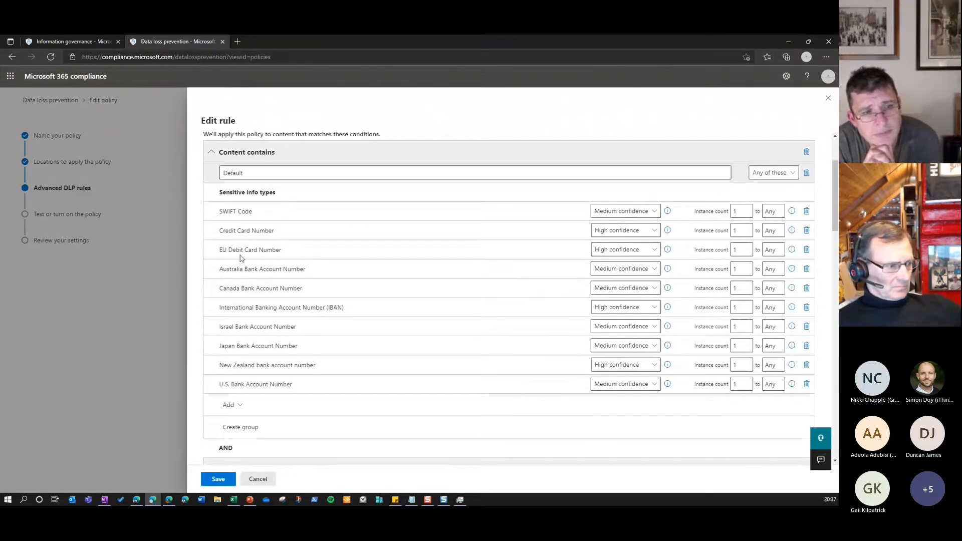
drag(220, 231, 276, 231)
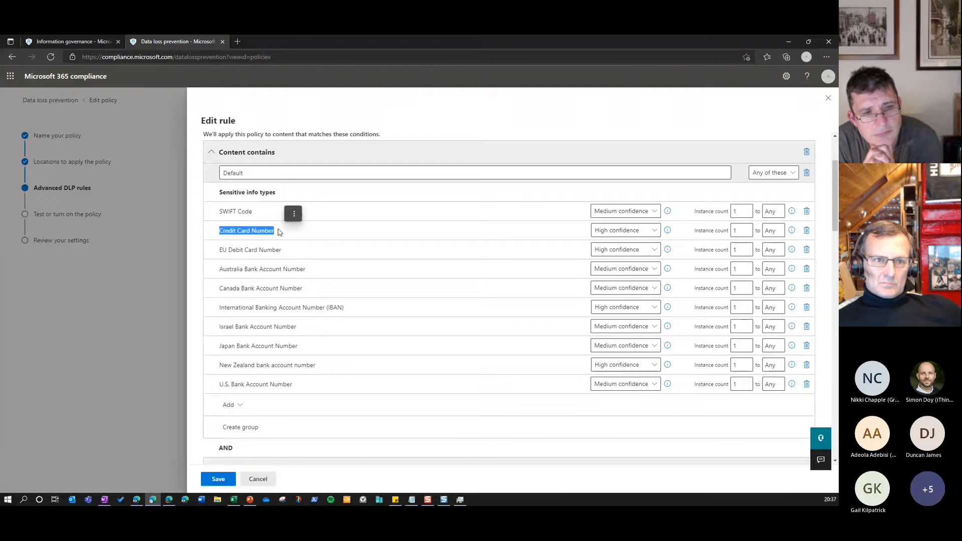
click(276, 232)
scroll(277, 234, down, 1)
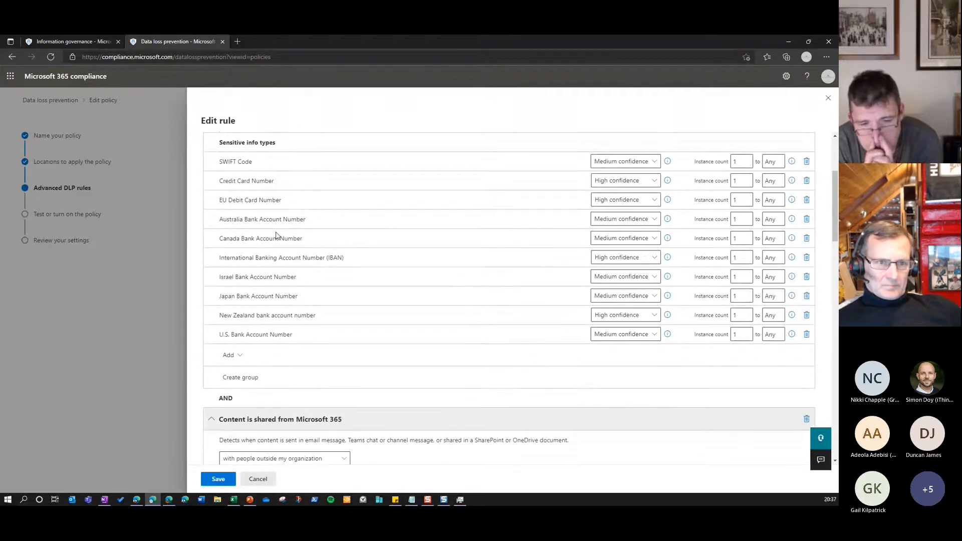
scroll(276, 233, up, 1)
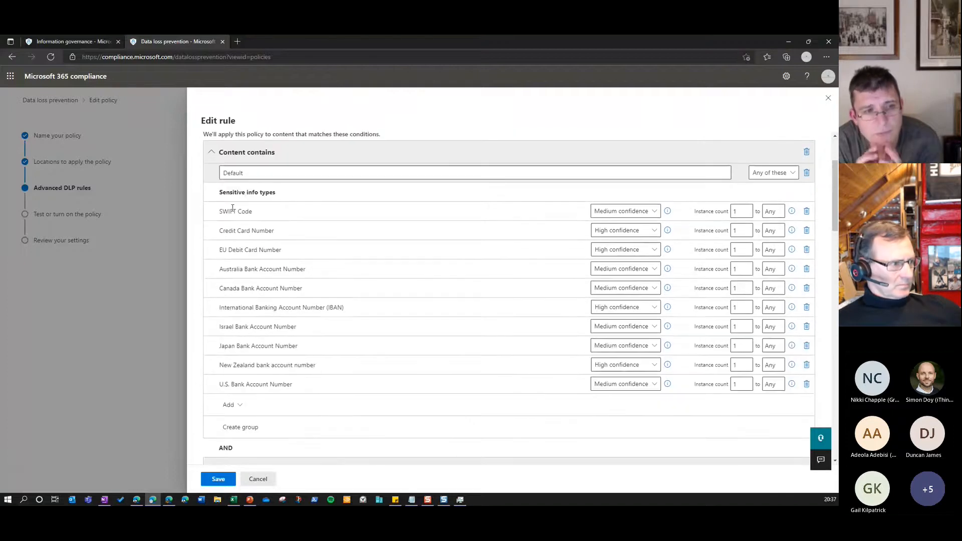
scroll(313, 209, down, 1)
scroll(313, 209, down, 1)
click(244, 304)
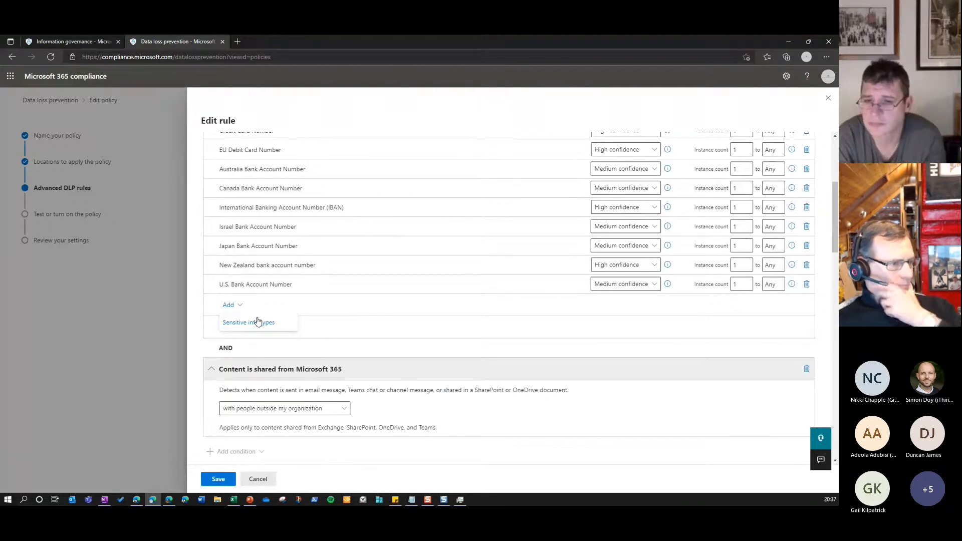
Review the external rule's Microsoft 365 sharing condition, exceptions and action for restricting access to content
scroll(321, 345, down, 2)
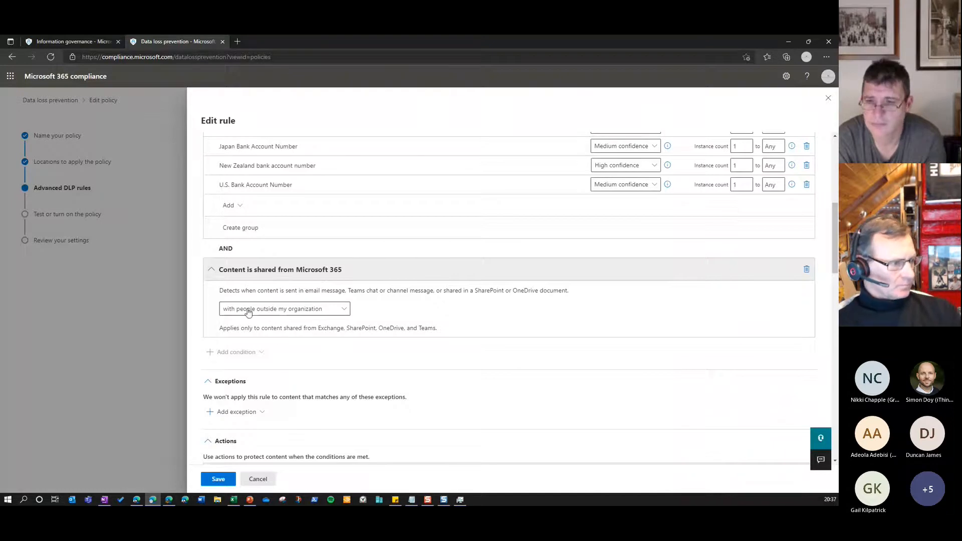
scroll(333, 341, down, 2)
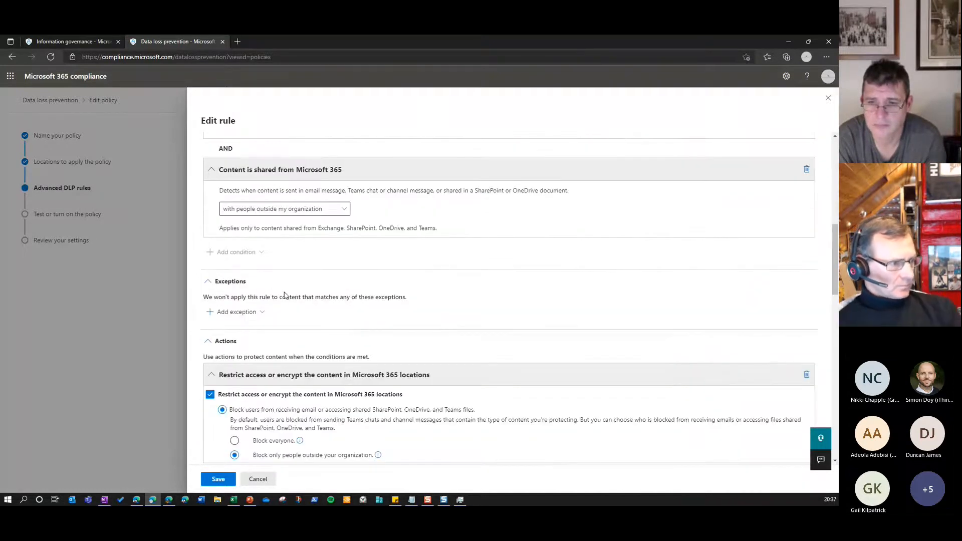
scroll(268, 359, down, 1)
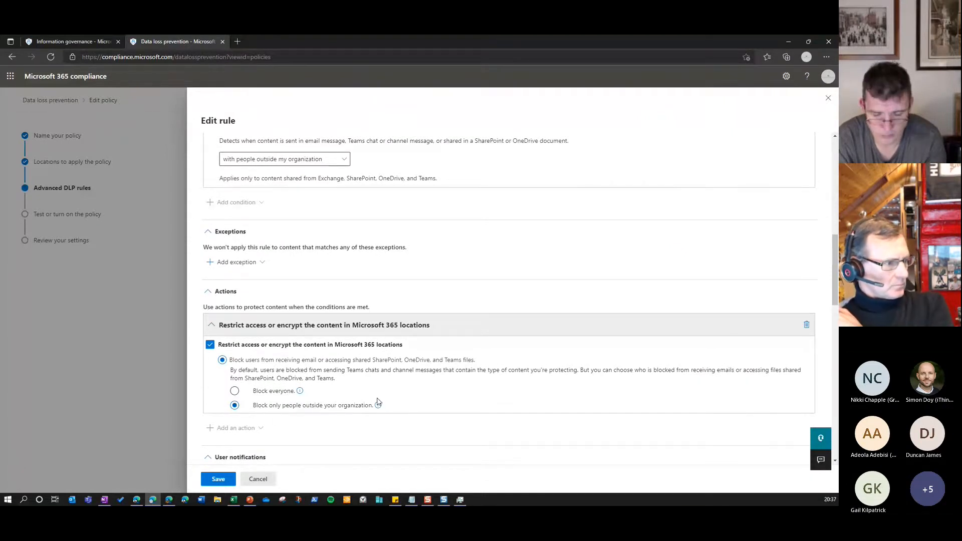
Review the external rule's user notifications, policy tip text, user overrides and incident report settings
scroll(371, 401, down, 4)
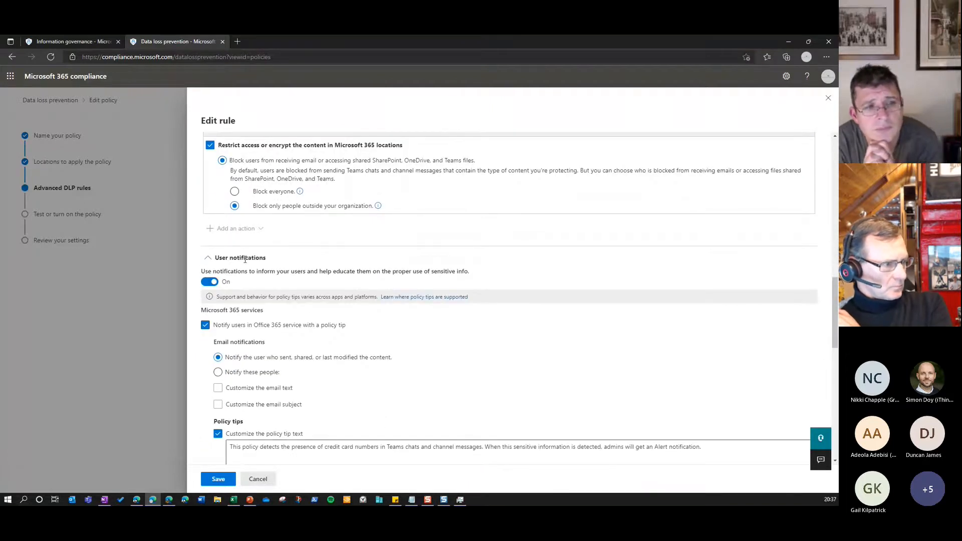
scroll(245, 259, down, 6)
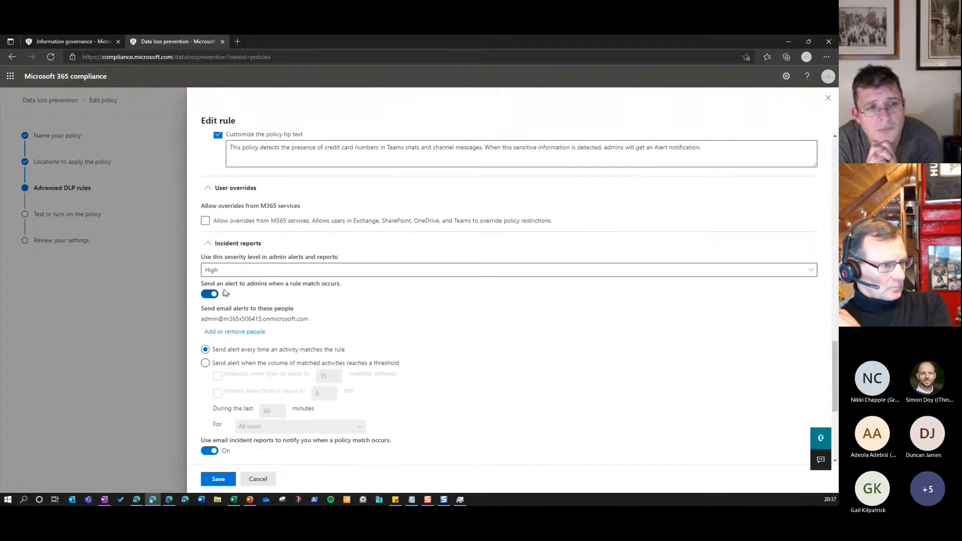
scroll(268, 292, down, 3)
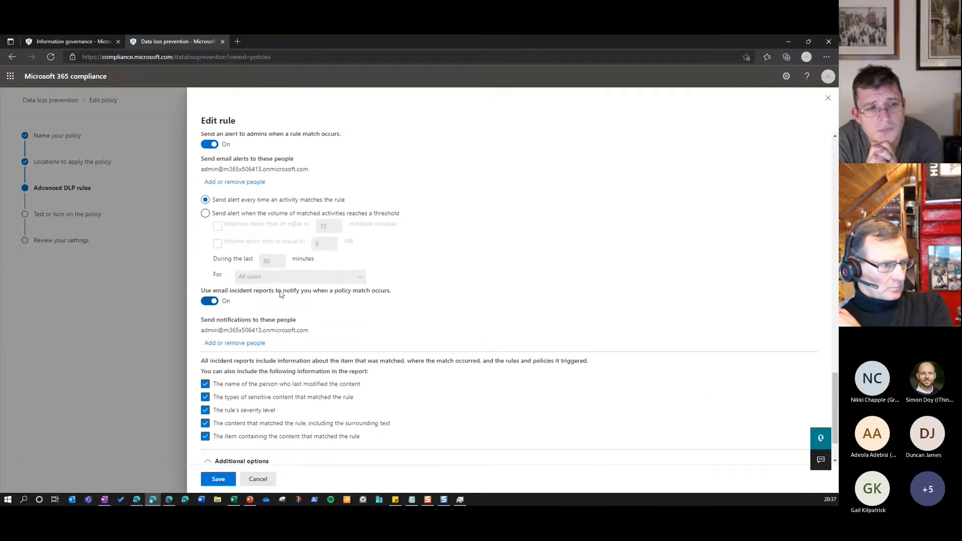
Recheck the external rule's sharing condition and user notifications, and cancel editing of both the rule and the Teams financial policy
scroll(280, 295, up, 15)
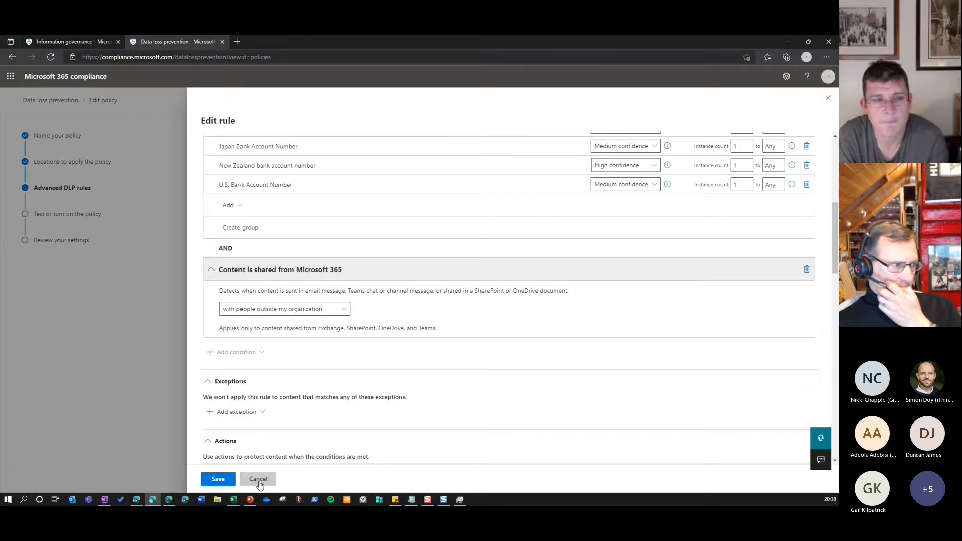
scroll(284, 443, down, 6)
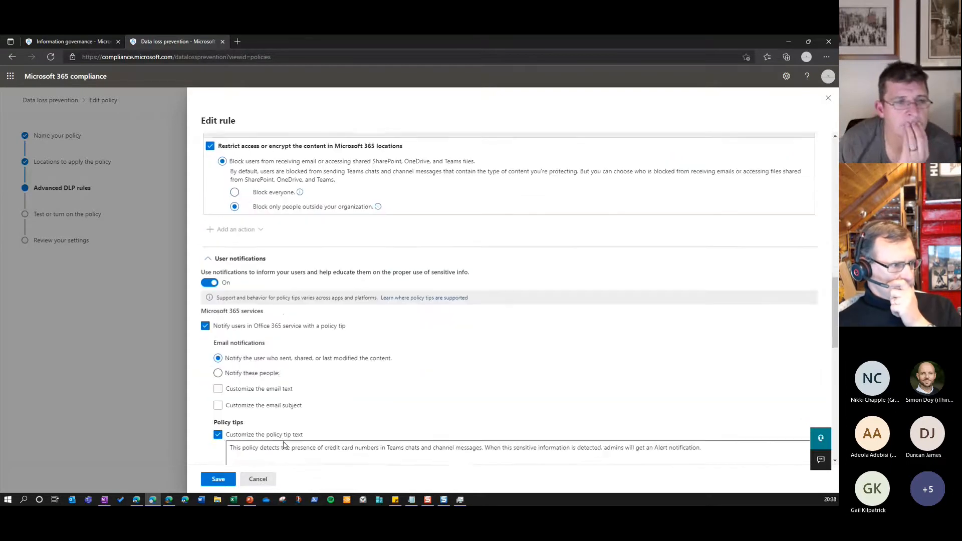
scroll(284, 443, down, 5)
click(266, 476)
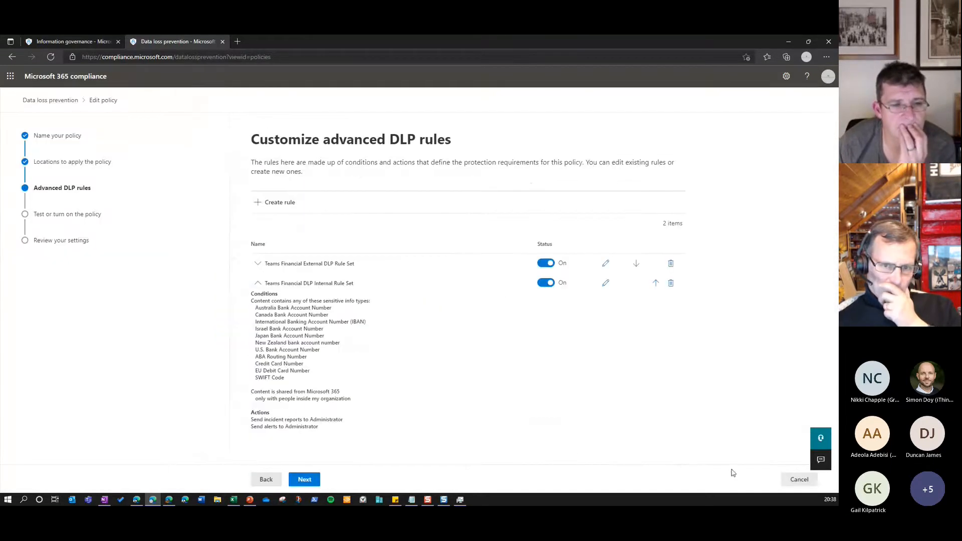
click(801, 480)
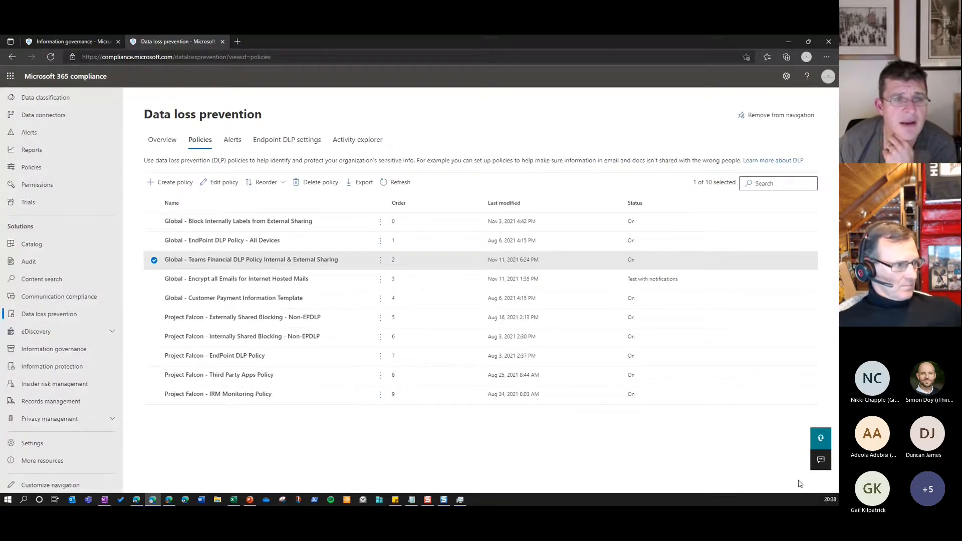
Open the Global - EndPoint DLP Policy - All Devices, check its locations, and open its All Devices for EndPoint DLP Rule for editing
key(alt+Tab)
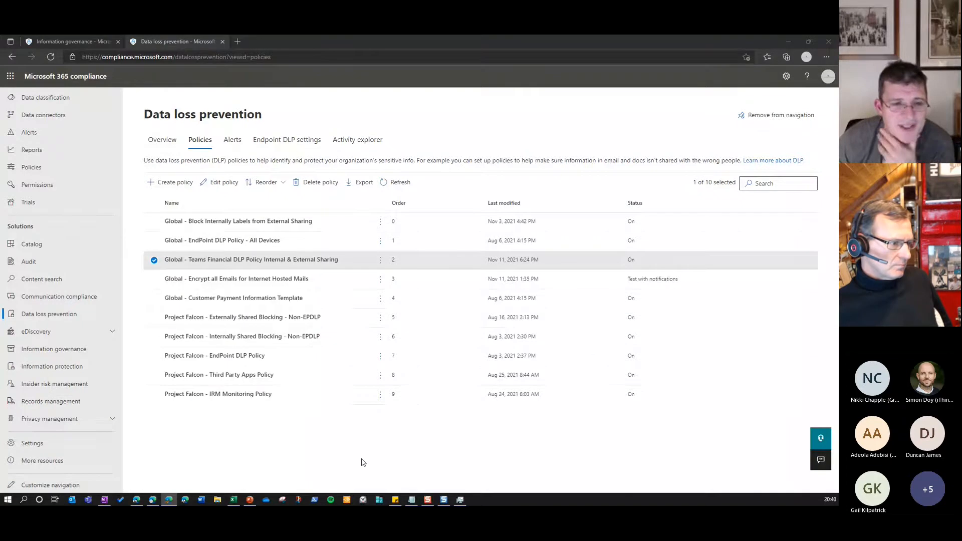
click(331, 244)
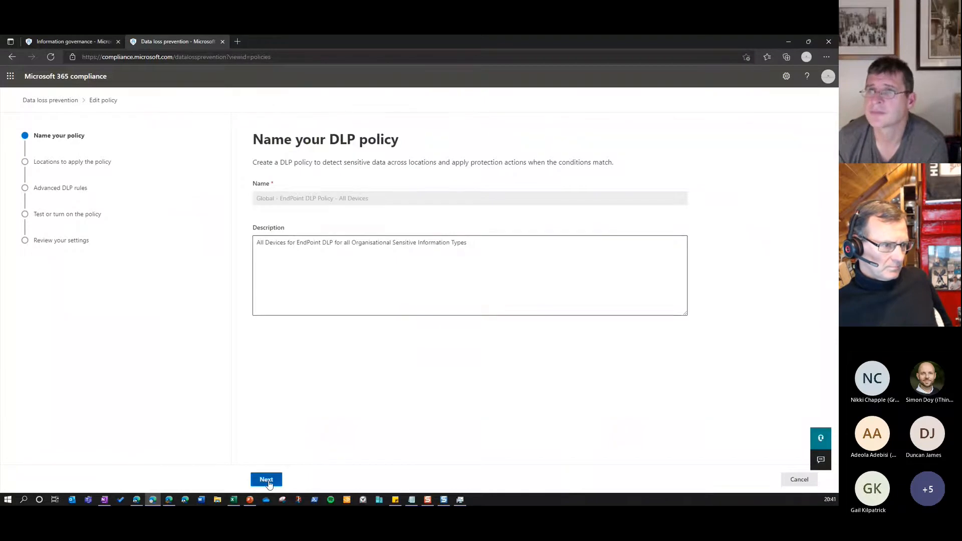
click(266, 481)
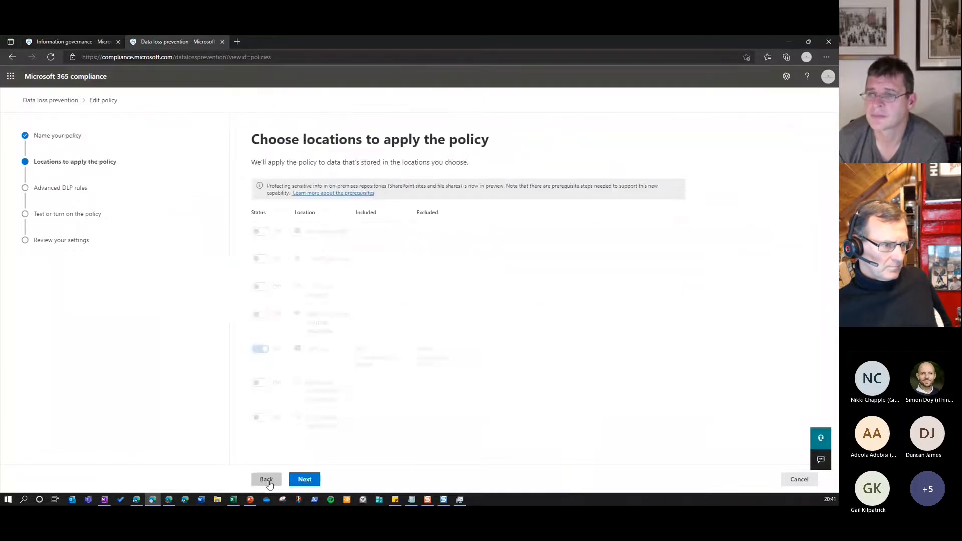
click(306, 480)
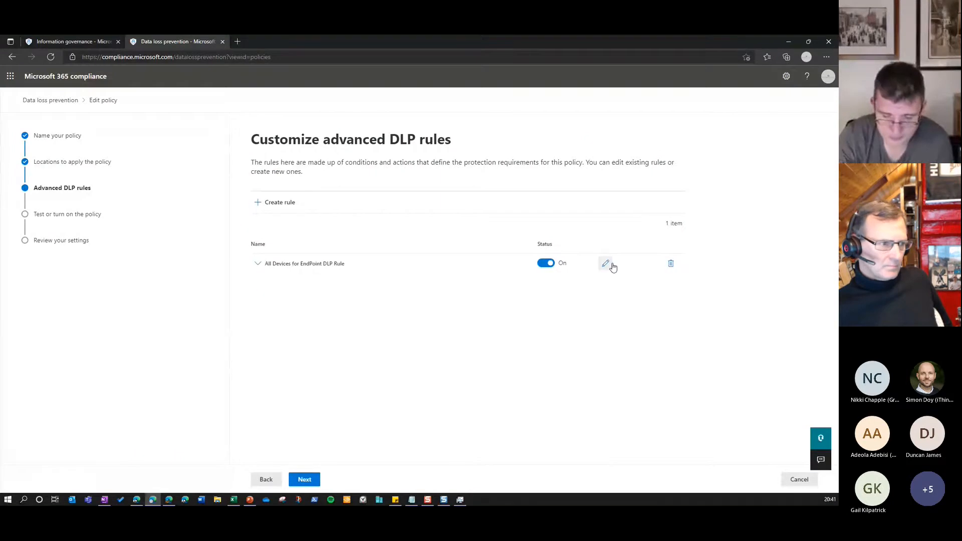
click(606, 264)
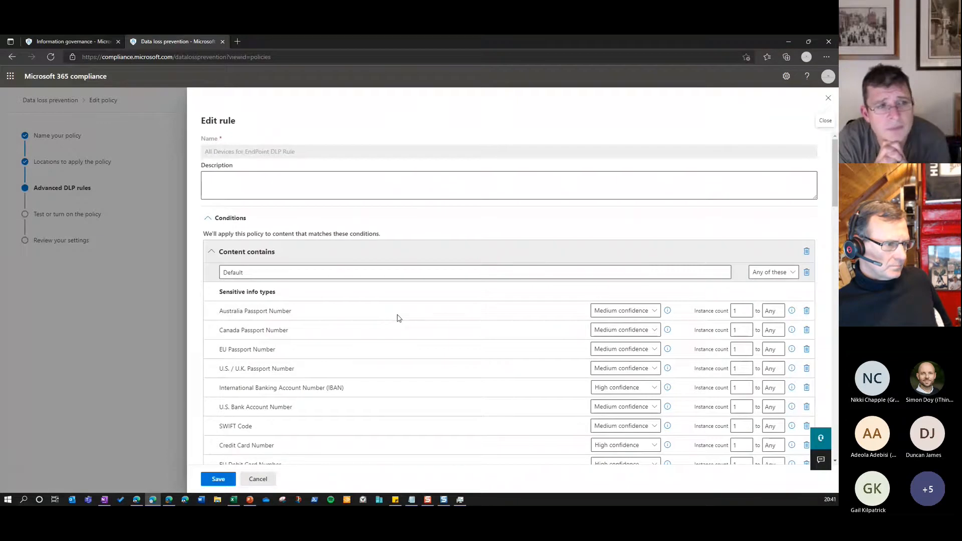
Review the endpoint rule's sensitive info types, its audit or restrict actions for device activities, and its user notifications
scroll(394, 316, down, 1)
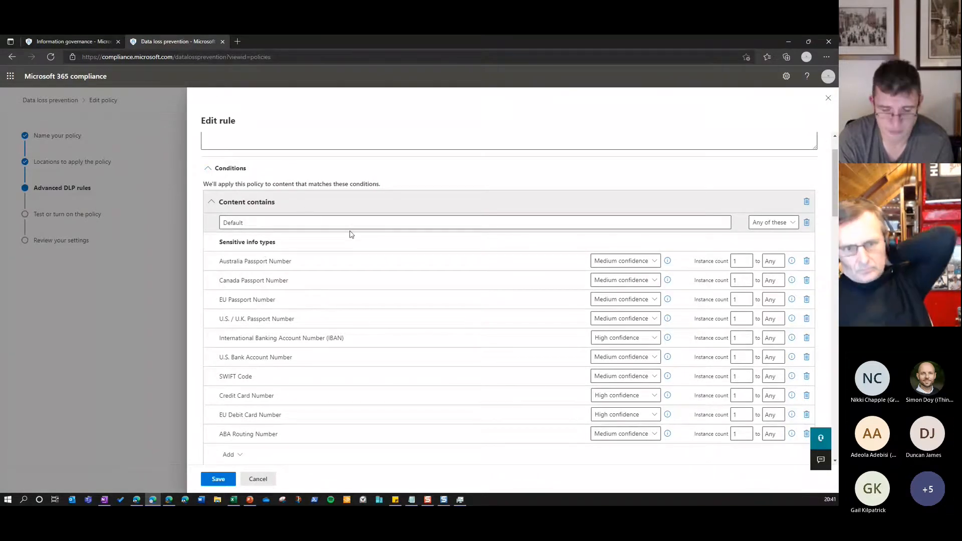
scroll(351, 235, down, 1)
scroll(351, 234, down, 8)
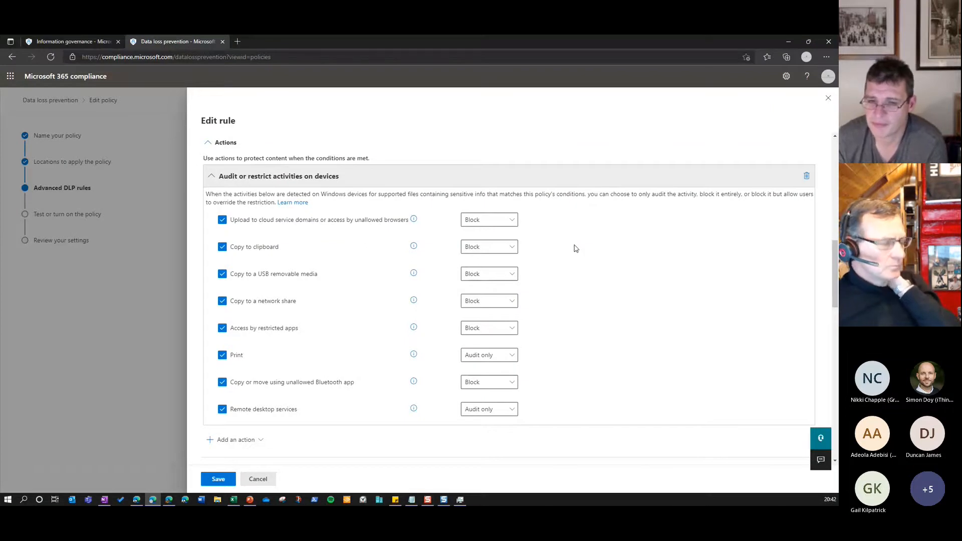
scroll(544, 315, down, 3)
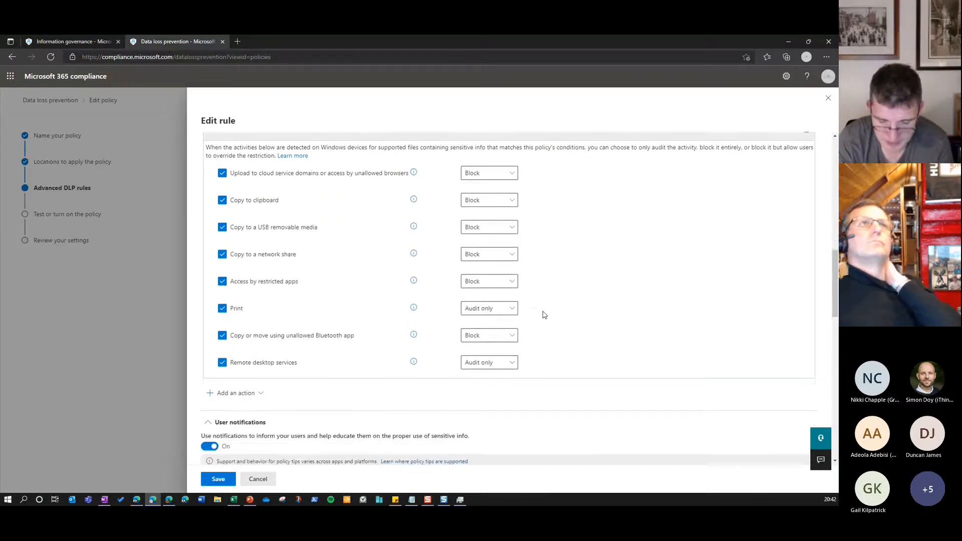
scroll(544, 314, down, 2)
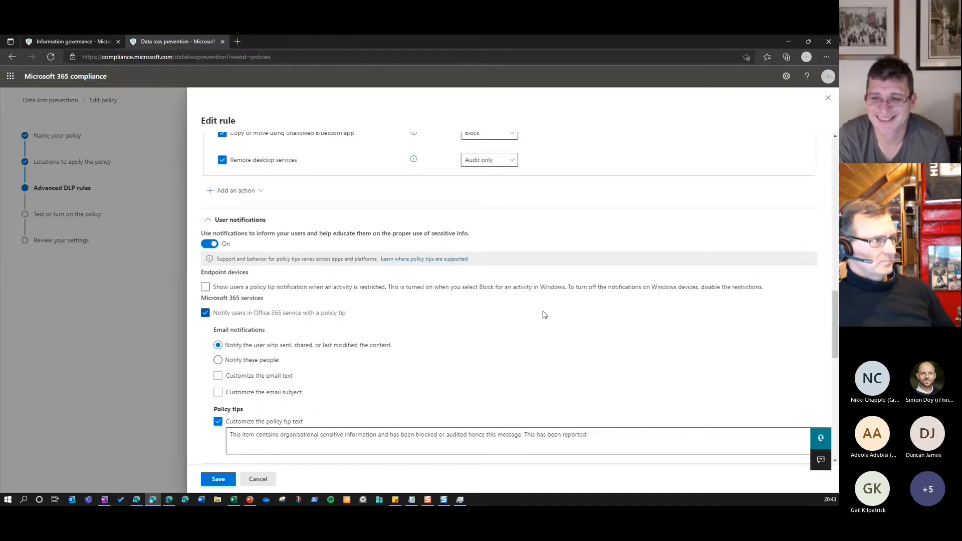
Recheck the endpoint rule's content conditions, exceptions and the block or audit setting of each device activity
scroll(516, 303, up, 15)
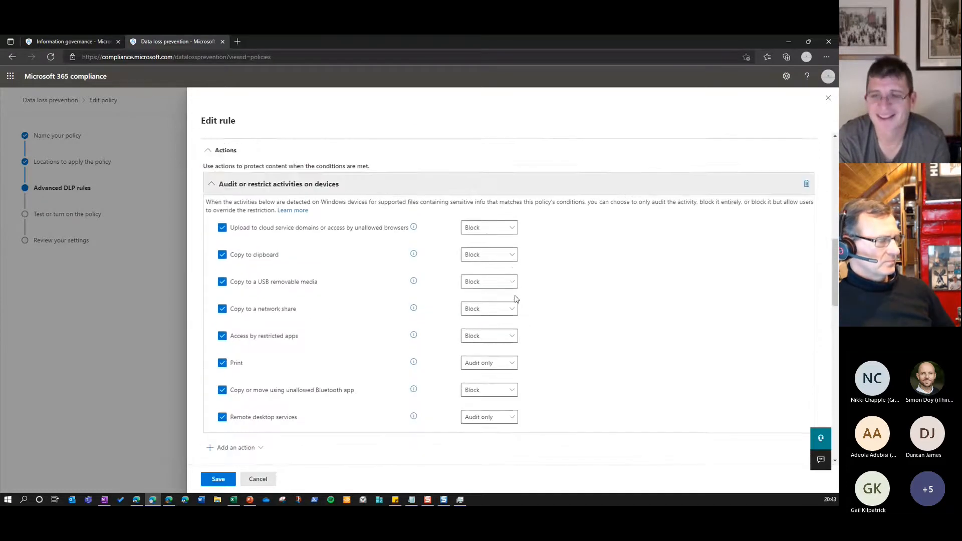
scroll(515, 301, up, 2)
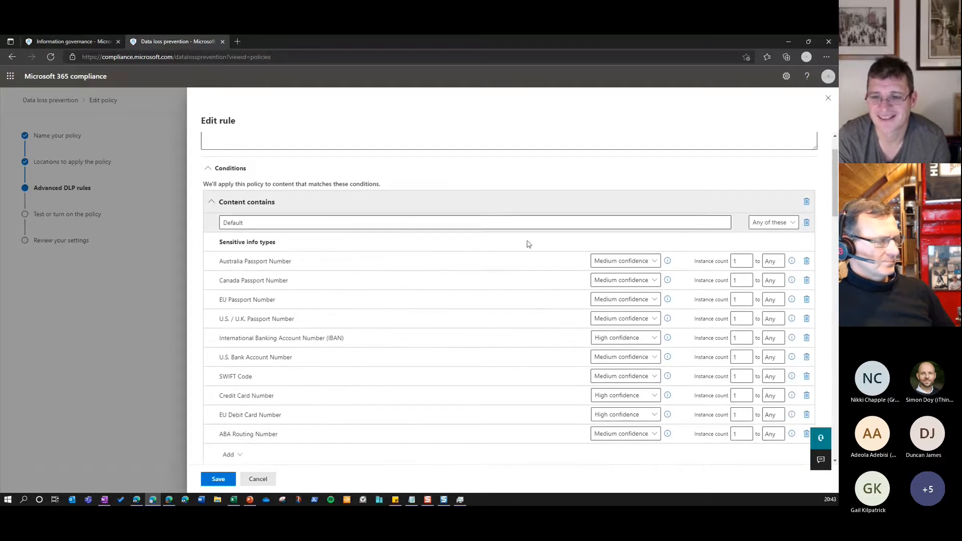
scroll(429, 291, down, 3)
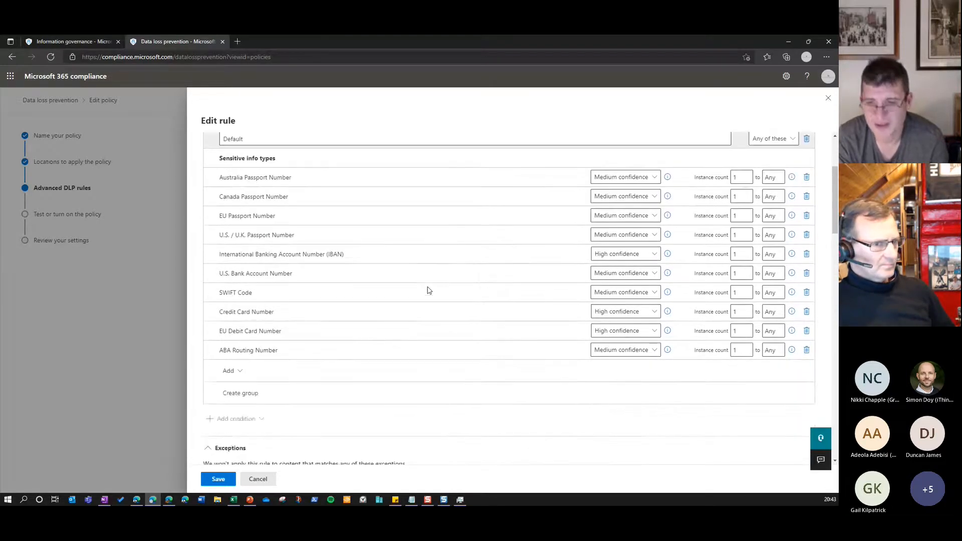
scroll(429, 291, down, 1)
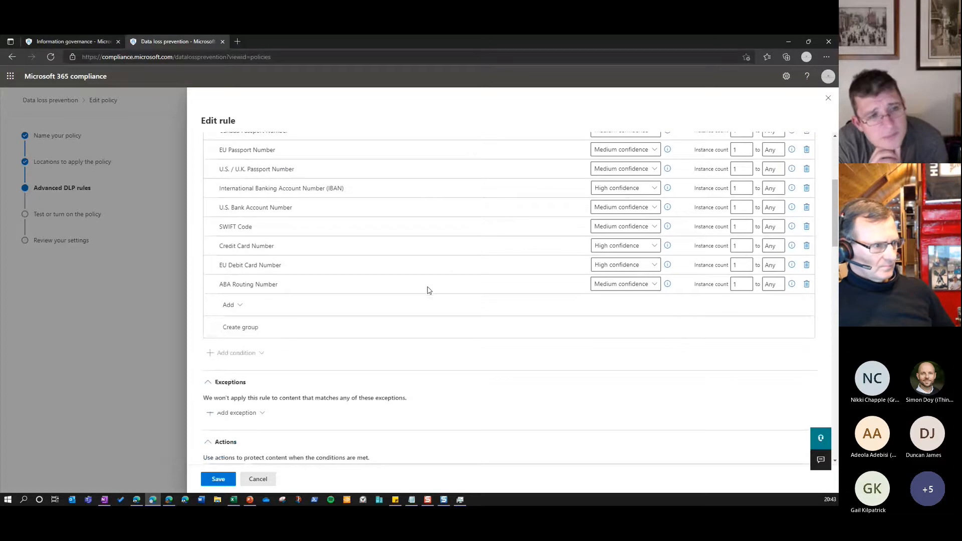
scroll(429, 290, down, 7)
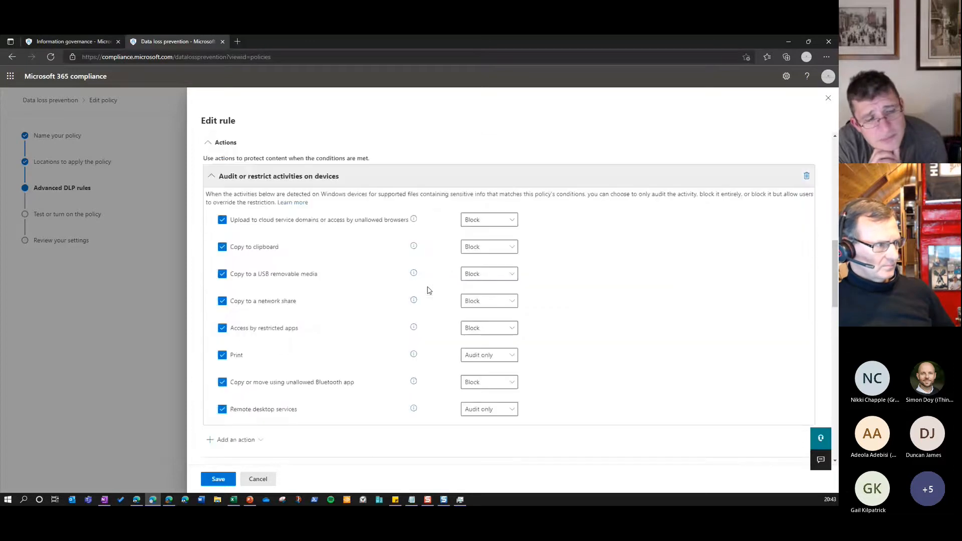
Compare the endpoint rule's user override options with its restricted device activities, and review the business justification and incident report settings
scroll(429, 291, down, 10)
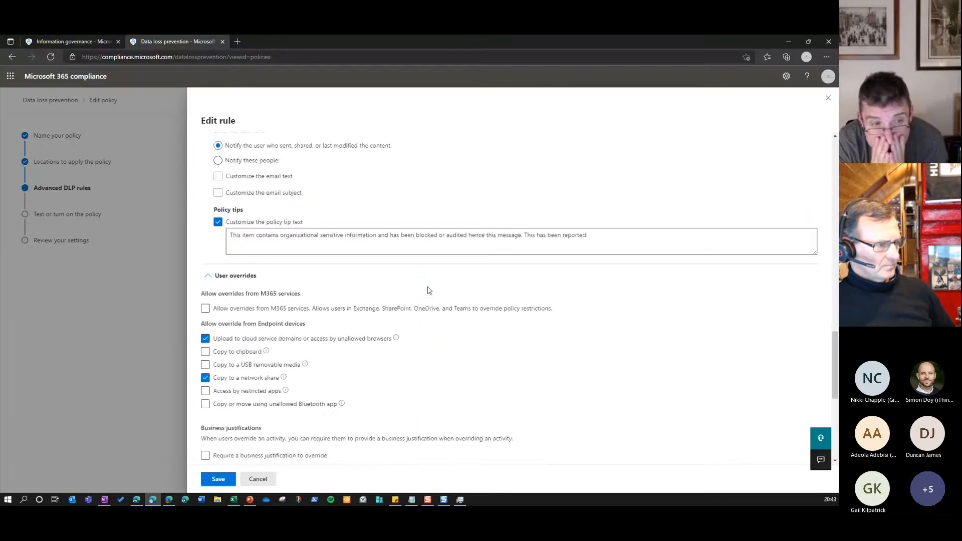
scroll(428, 291, down, 1)
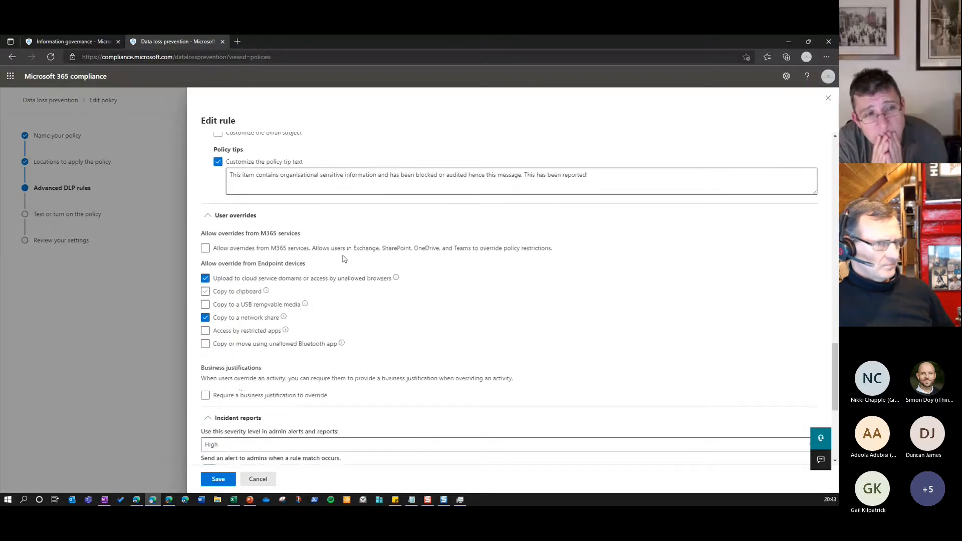
scroll(344, 259, up, 5)
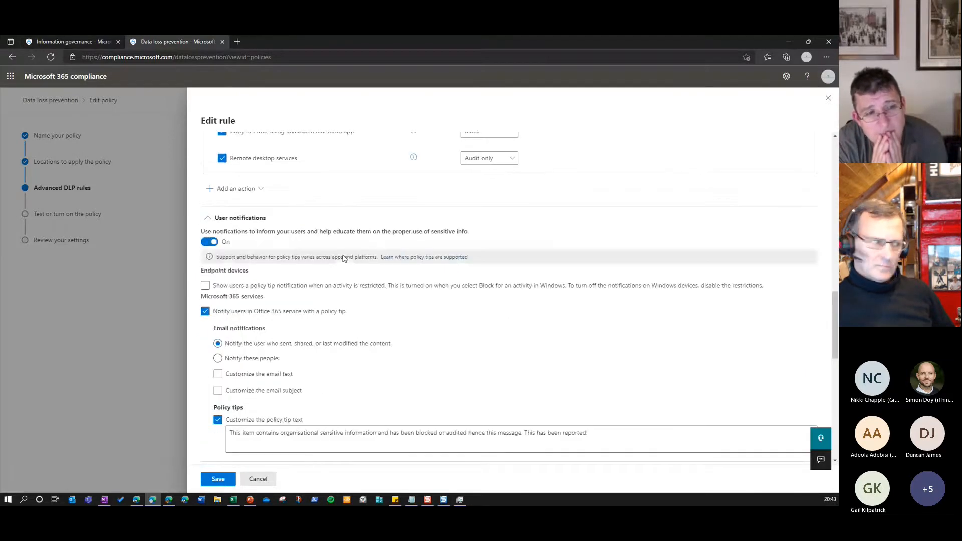
scroll(345, 259, up, 3)
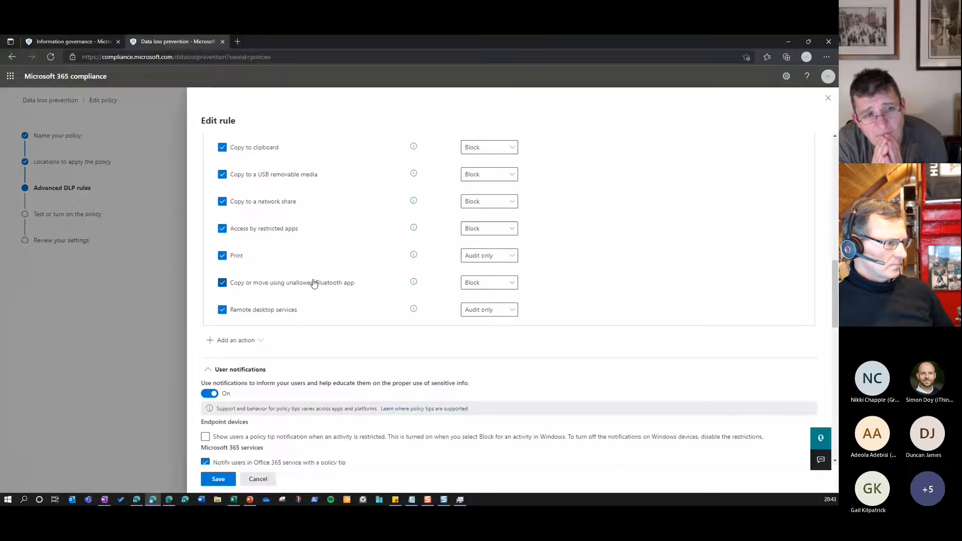
scroll(394, 350, down, 10)
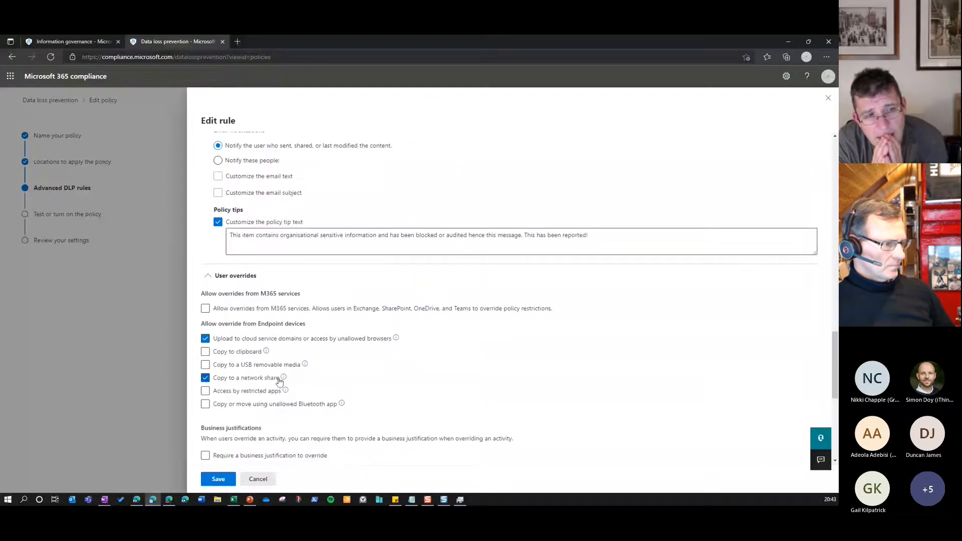
scroll(279, 382, down, 1)
scroll(279, 382, down, 1)
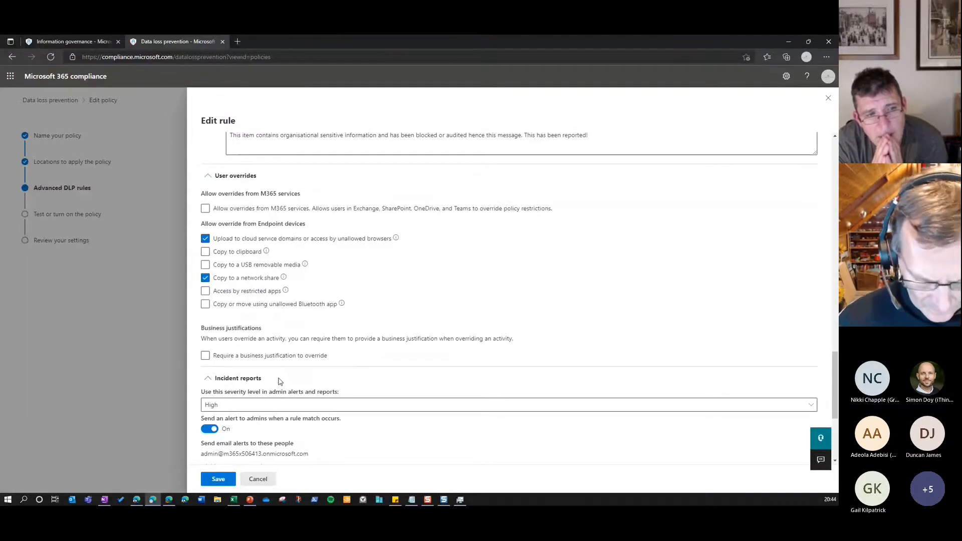
Try requiring a business justification to override, and cancel editing of both the endpoint rule and its policy
click(259, 357)
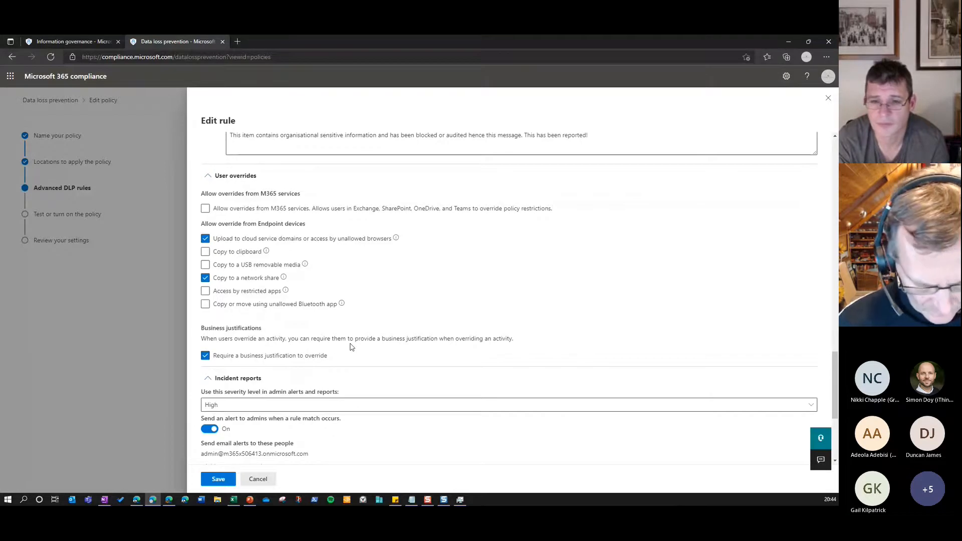
click(274, 483)
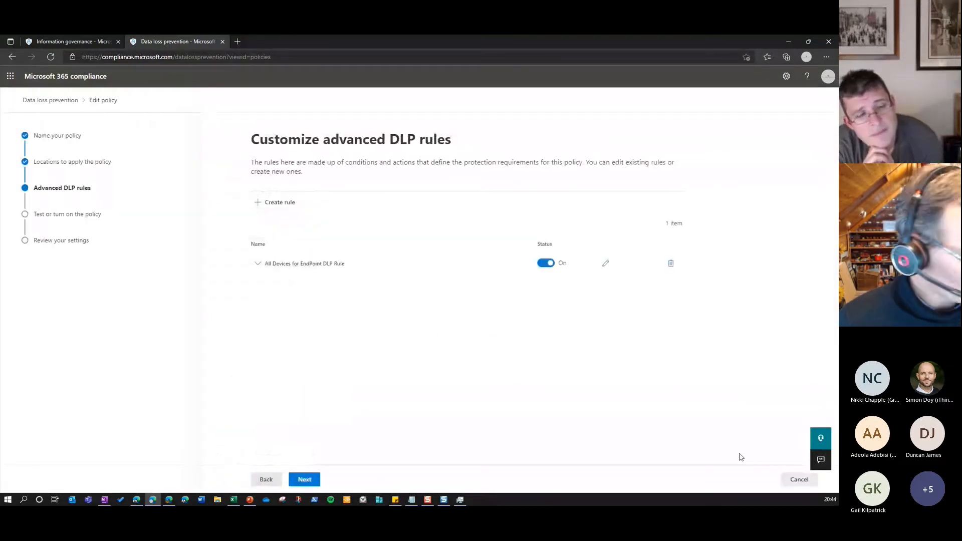
click(800, 480)
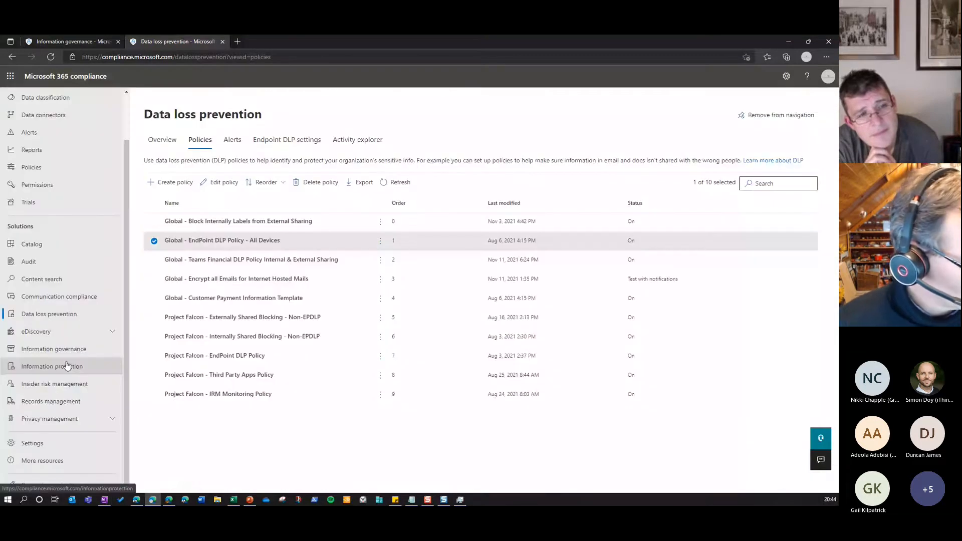
Open the Endpoint DLP settings and examine the unallowed apps, their executable names and the auto-quarantine settings
click(287, 139)
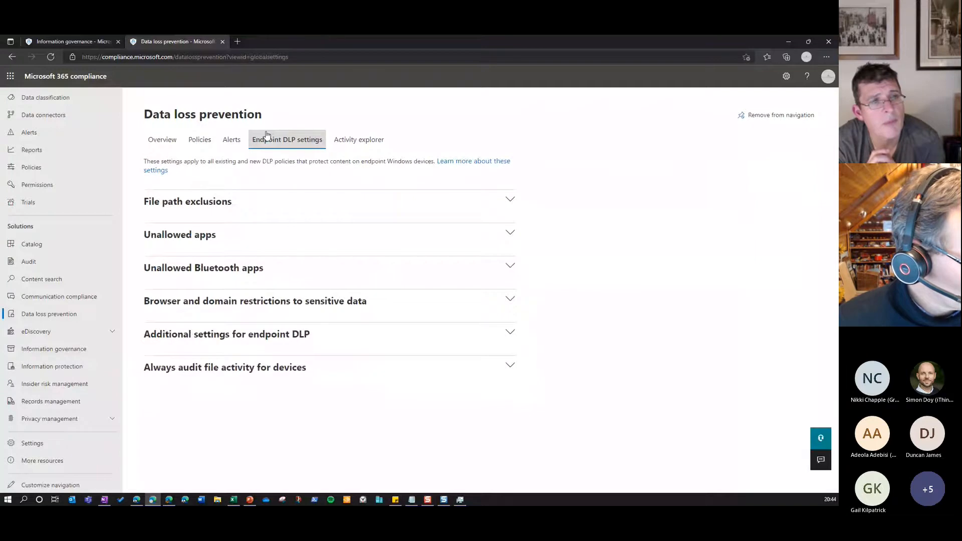
click(206, 237)
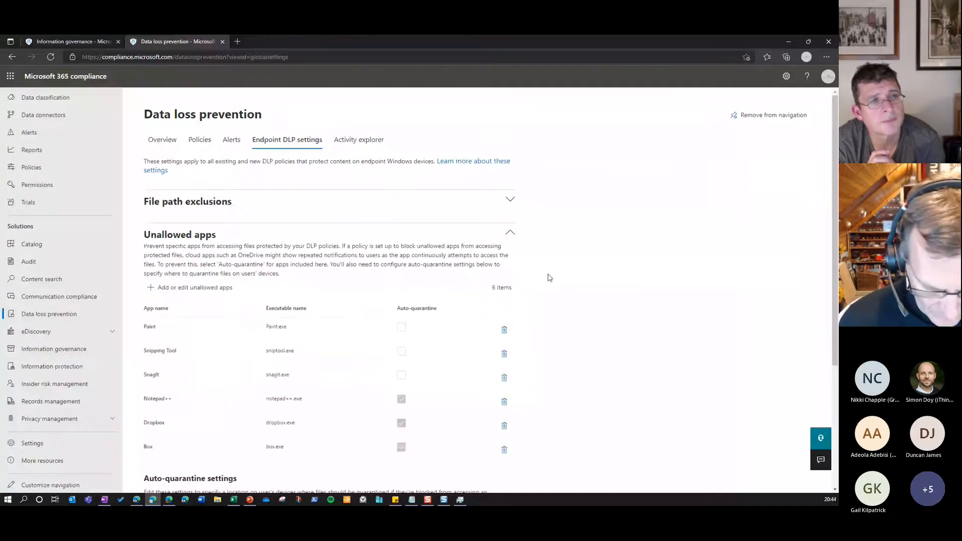
scroll(549, 278, down, 2)
drag(278, 315, 295, 317)
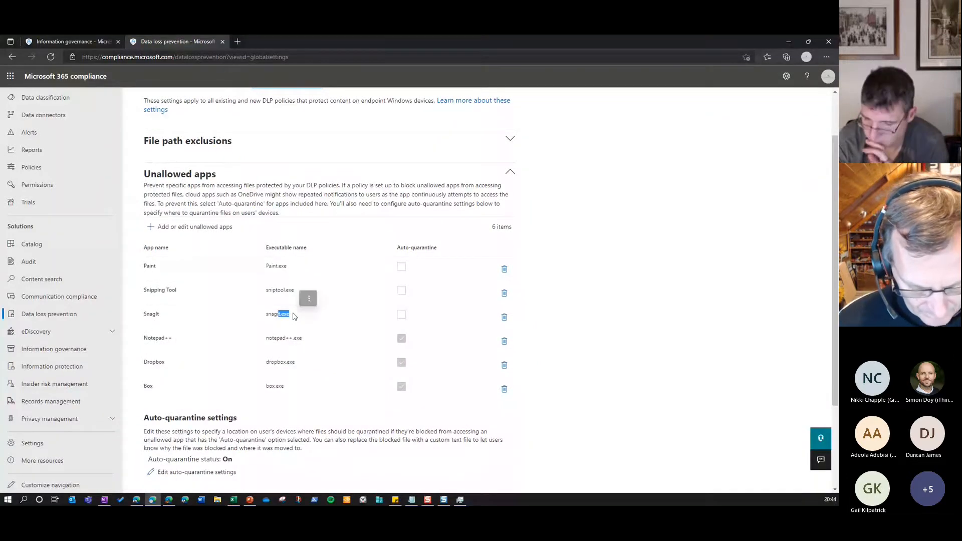
click(291, 301)
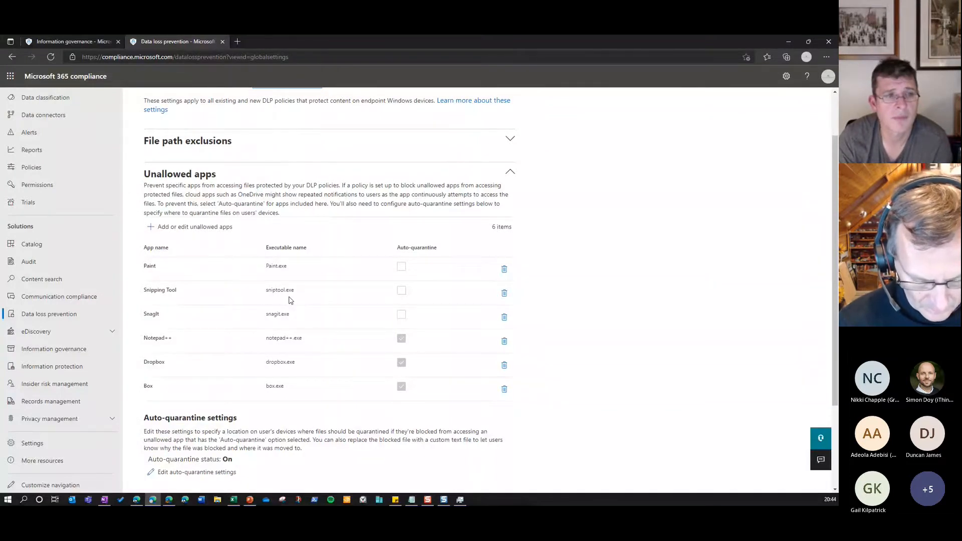
scroll(290, 301, down, 3)
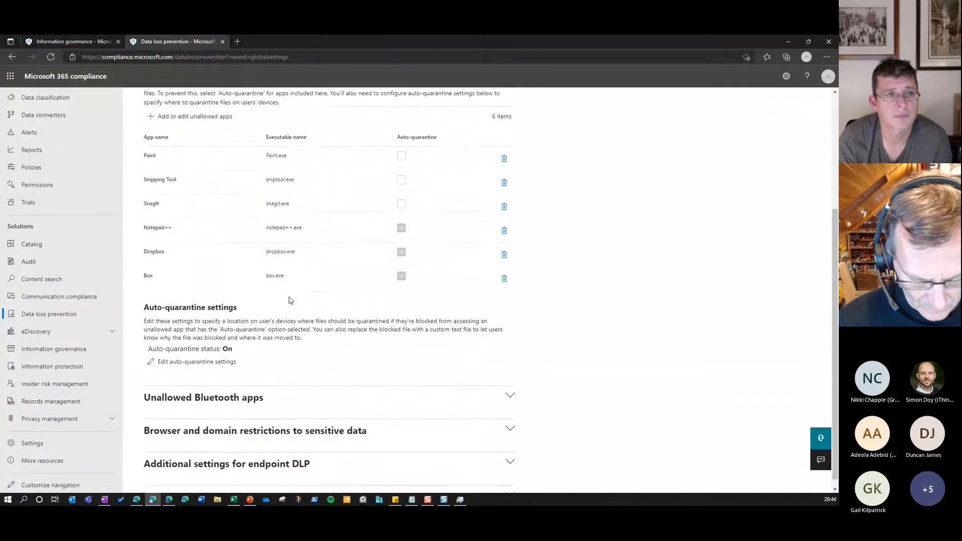
Review the unallowed Bluetooth apps, and collapse both the Bluetooth apps and unallowed apps sections
click(280, 395)
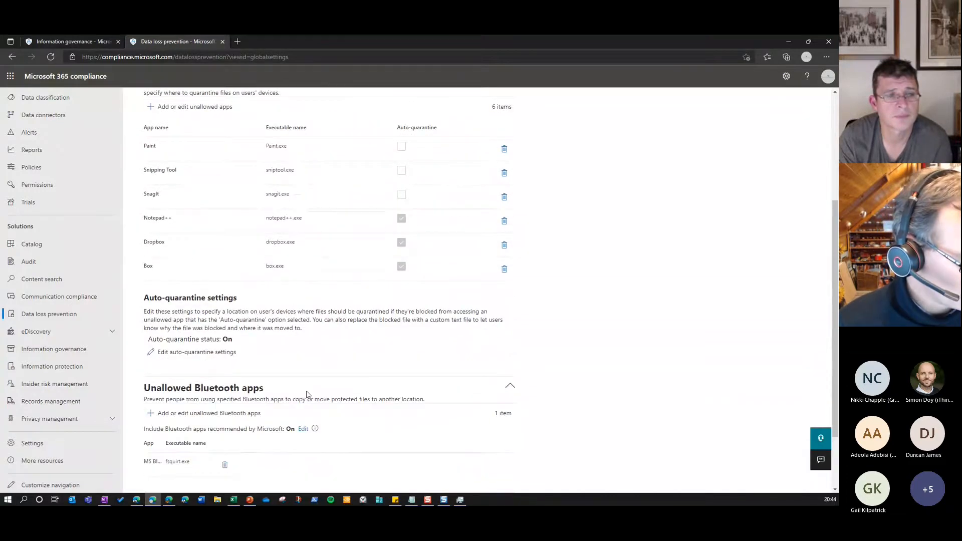
scroll(321, 399, down, 1)
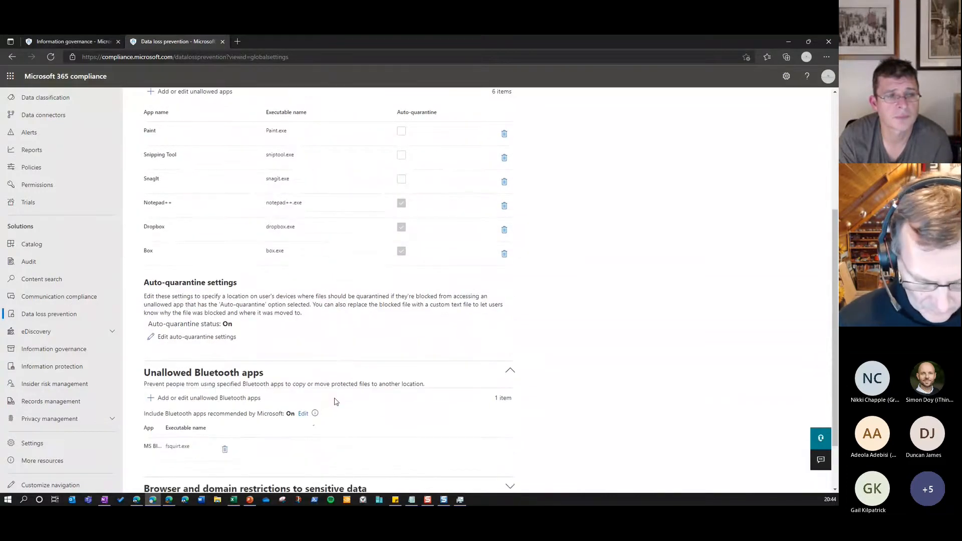
scroll(336, 402, down, 1)
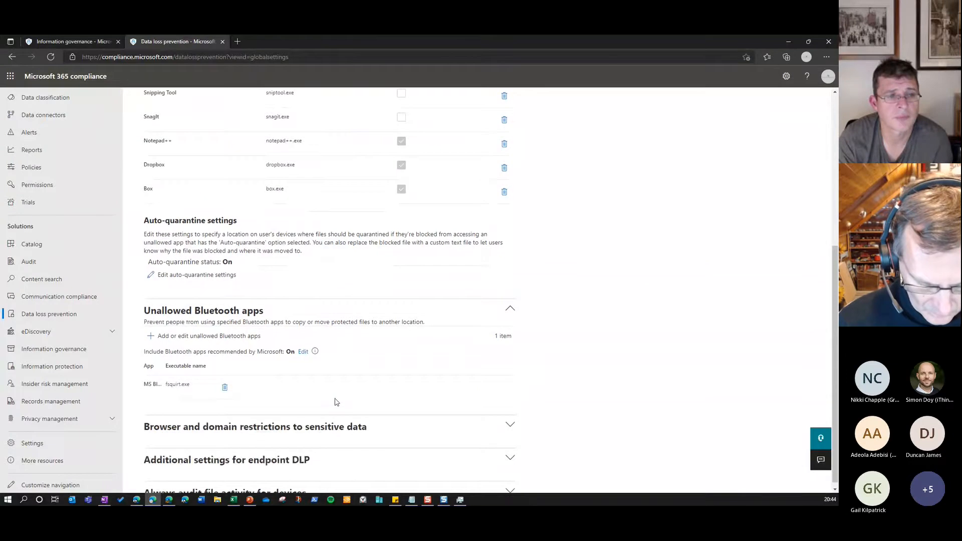
click(510, 308)
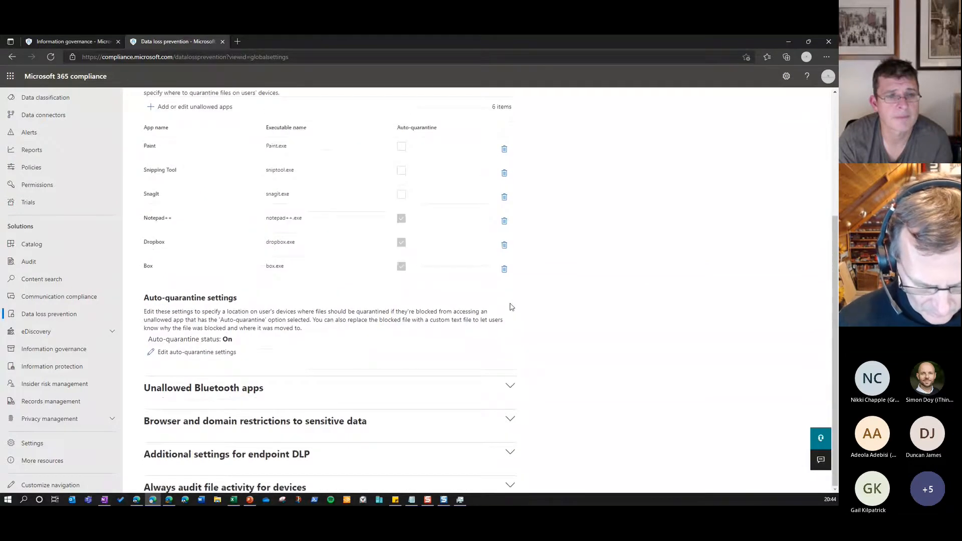
scroll(213, 358, up, 3)
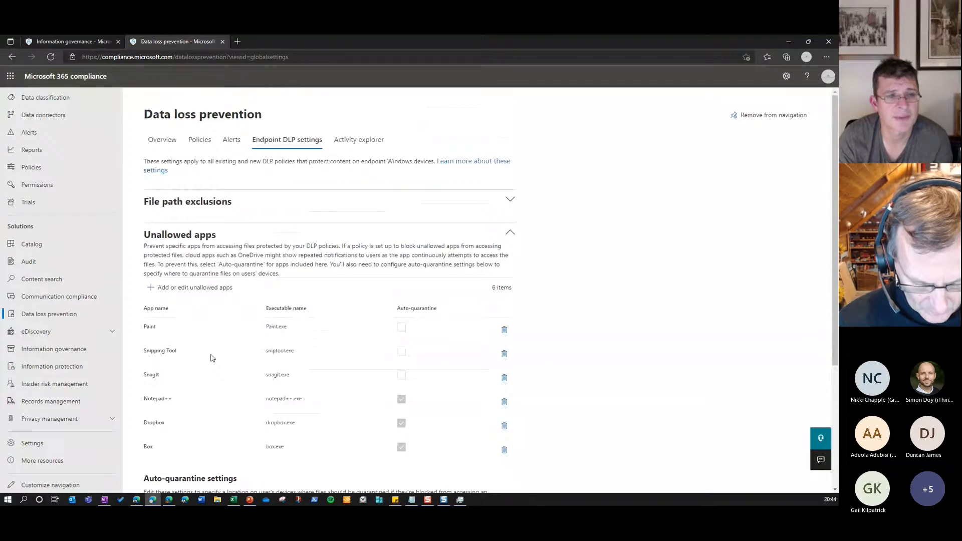
click(510, 232)
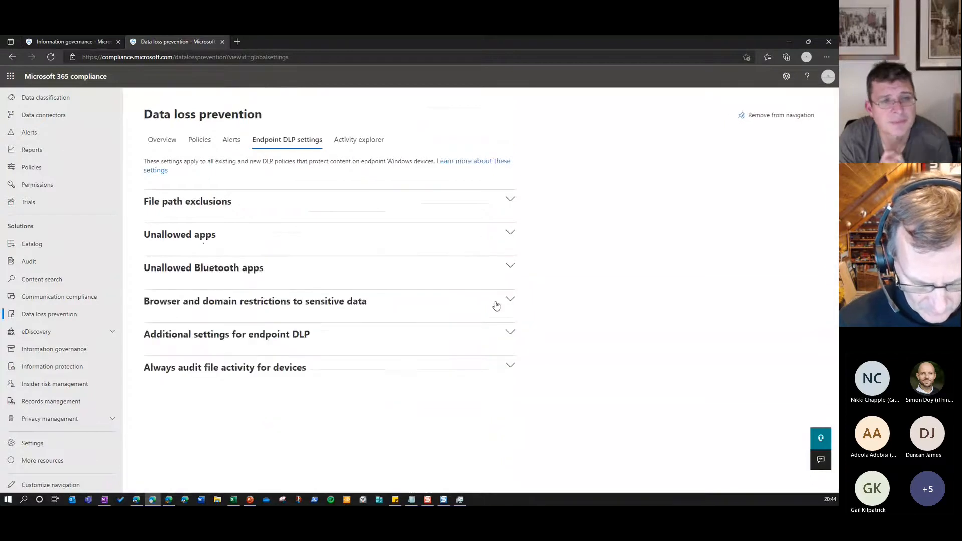
Expand the browser and domain restrictions to sensitive data and examine the unallowed browsers and blocked service domains
click(494, 306)
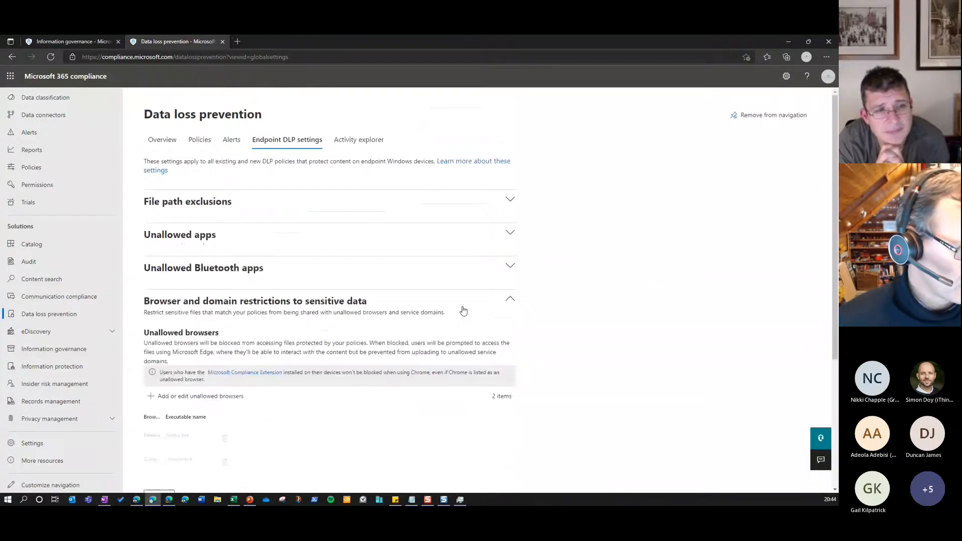
scroll(314, 329, down, 3)
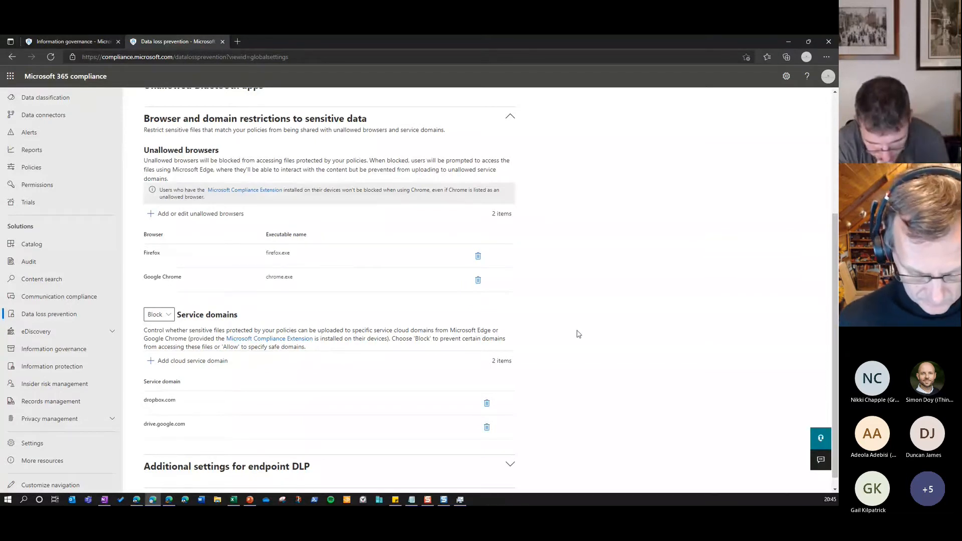
scroll(221, 374, down, 1)
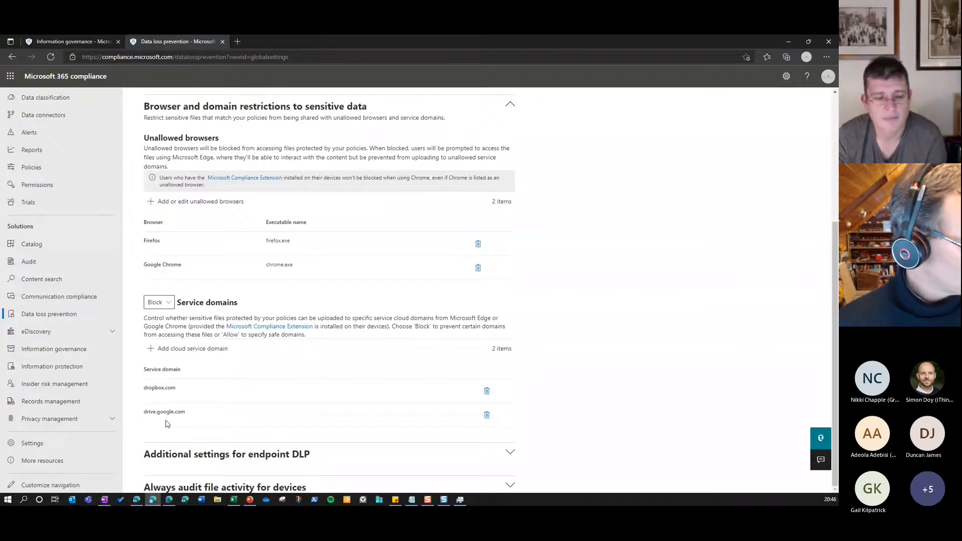
scroll(244, 407, up, 4)
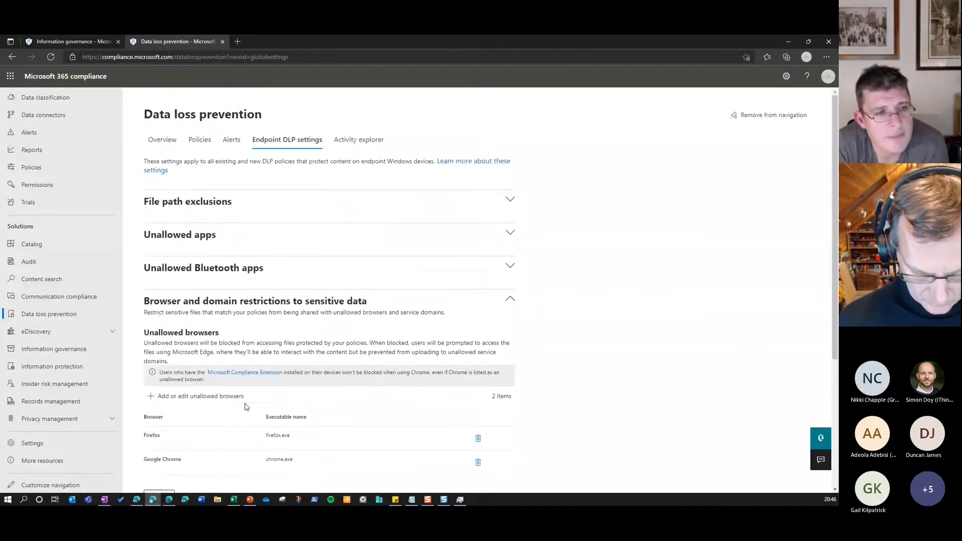
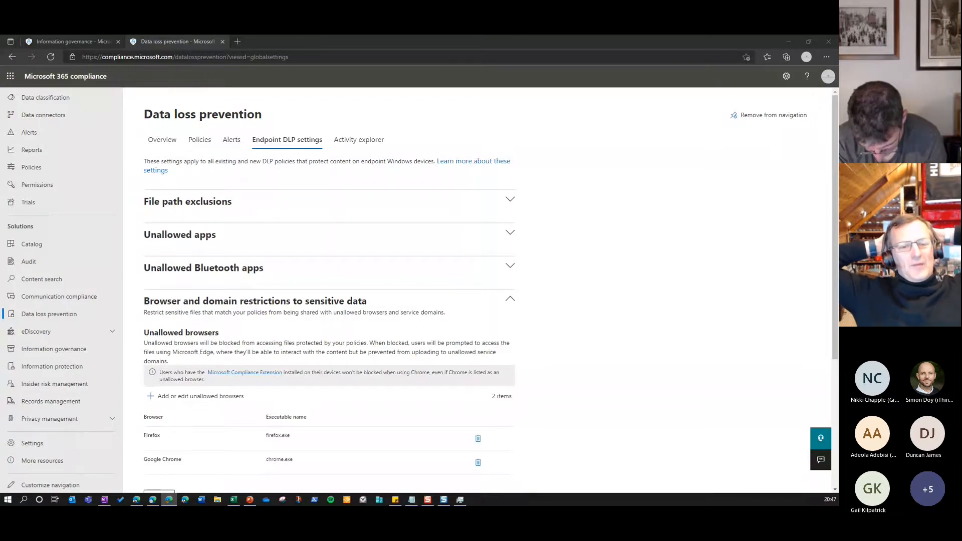
Open Compliance Manager, review the compliance score overview, and open the full list of key improvement actions
scroll(69, 267, up, 1)
click(65, 112)
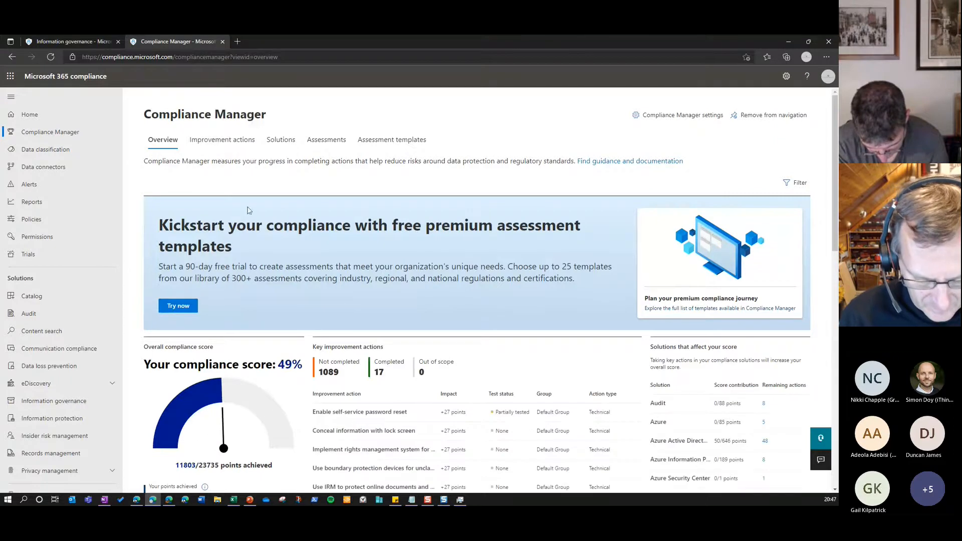
scroll(342, 384, down, 2)
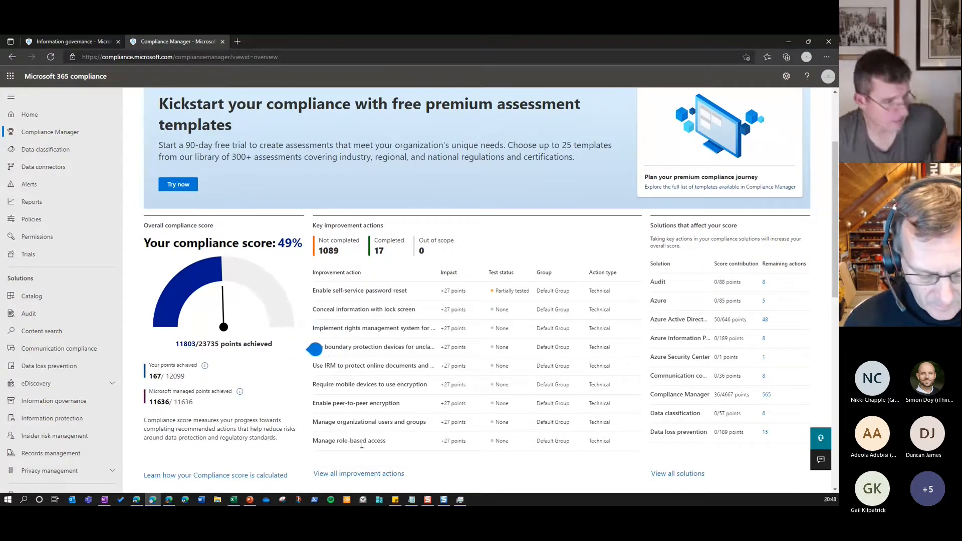
click(371, 474)
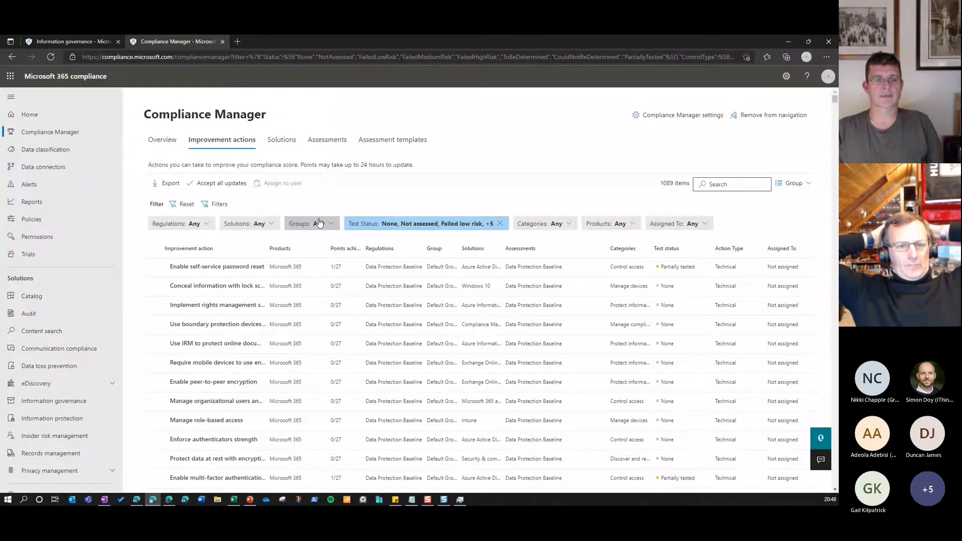
Open Information protection and expand the Confidential and Highly Confidential sensitivity labels to review their sublabels
click(88, 424)
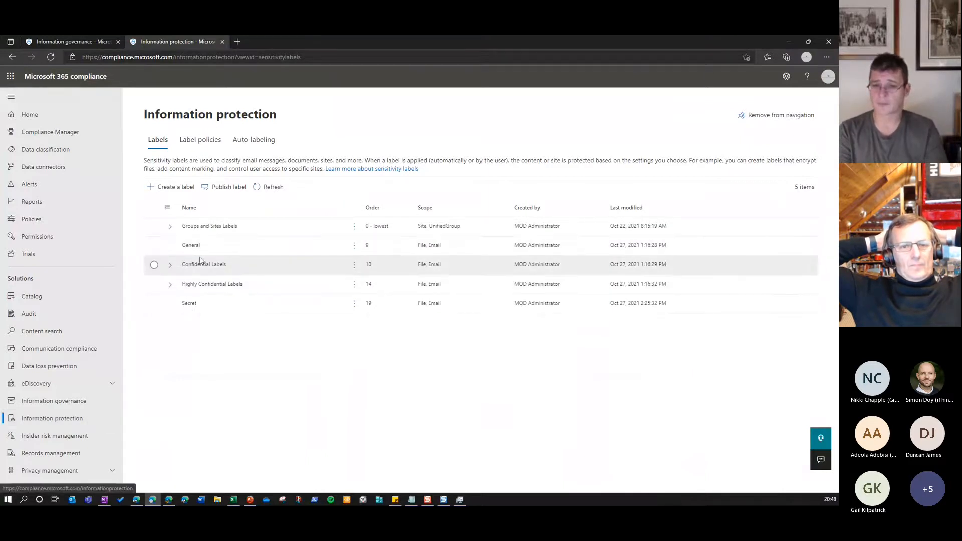
click(170, 267)
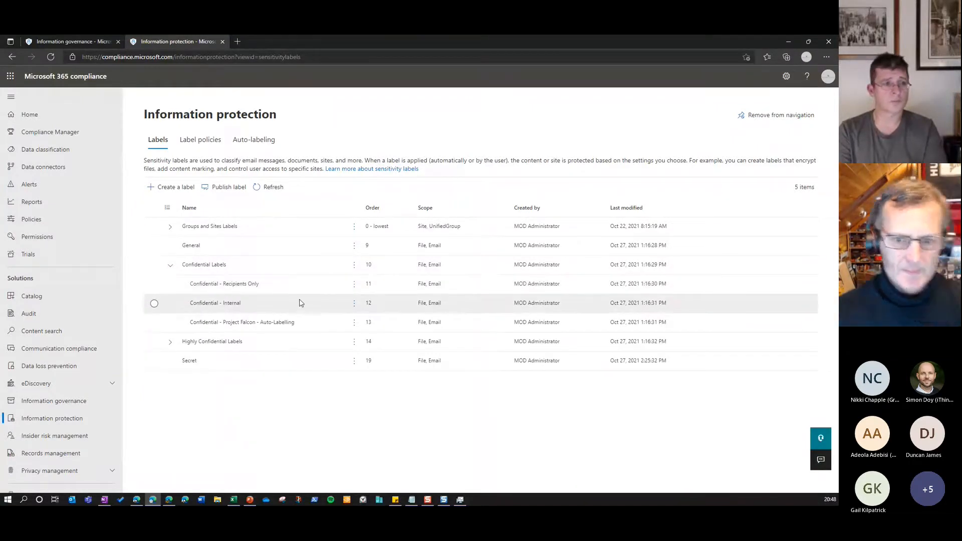
click(170, 342)
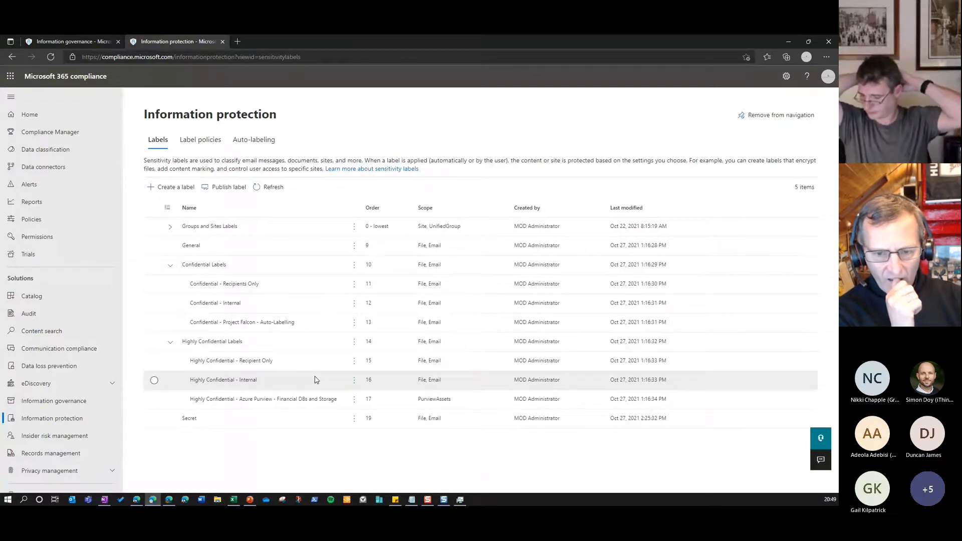
View the adaptive scopes in Information governance and the Advanced eDiscovery case overview
click(84, 404)
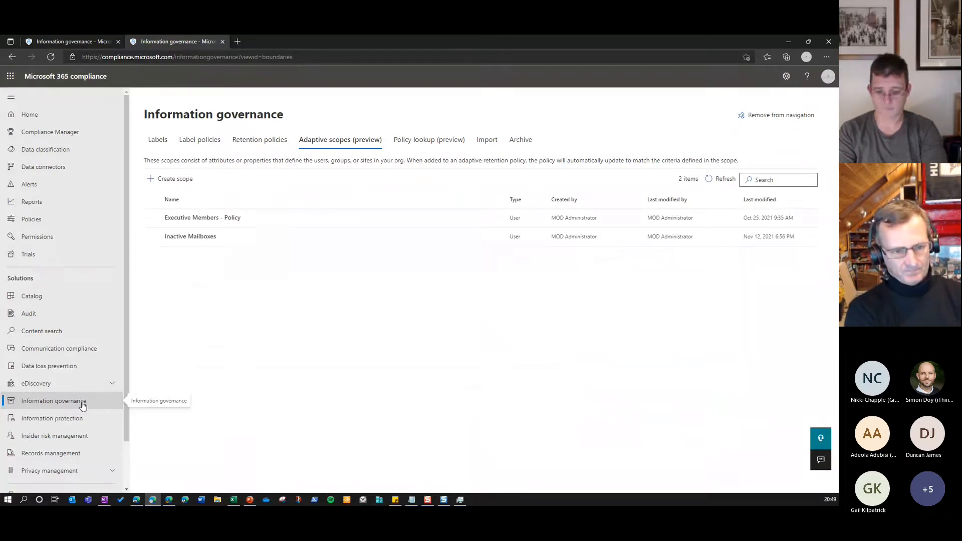
click(46, 383)
click(47, 414)
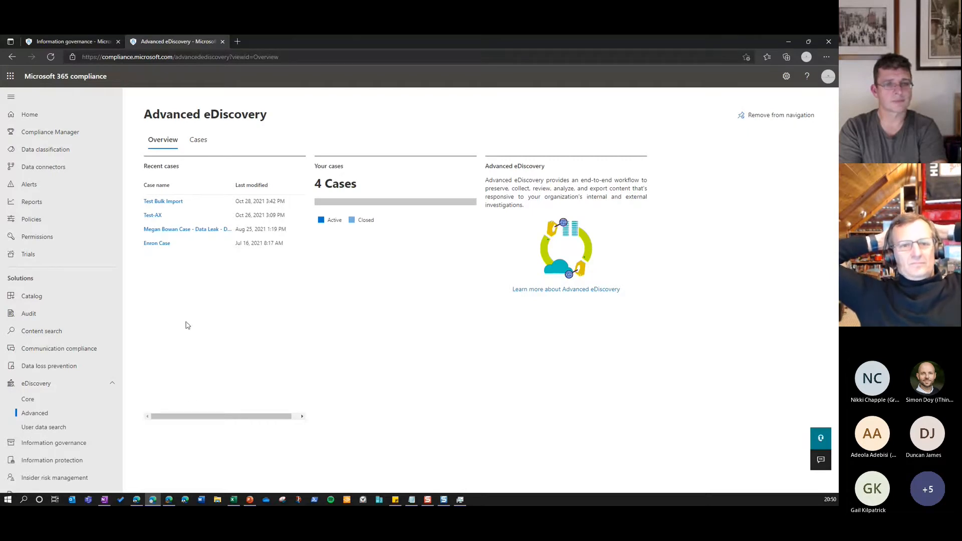
Open the Data Protection Baseline assessment in Compliance Manager and review its progress and key improvement actions
click(76, 136)
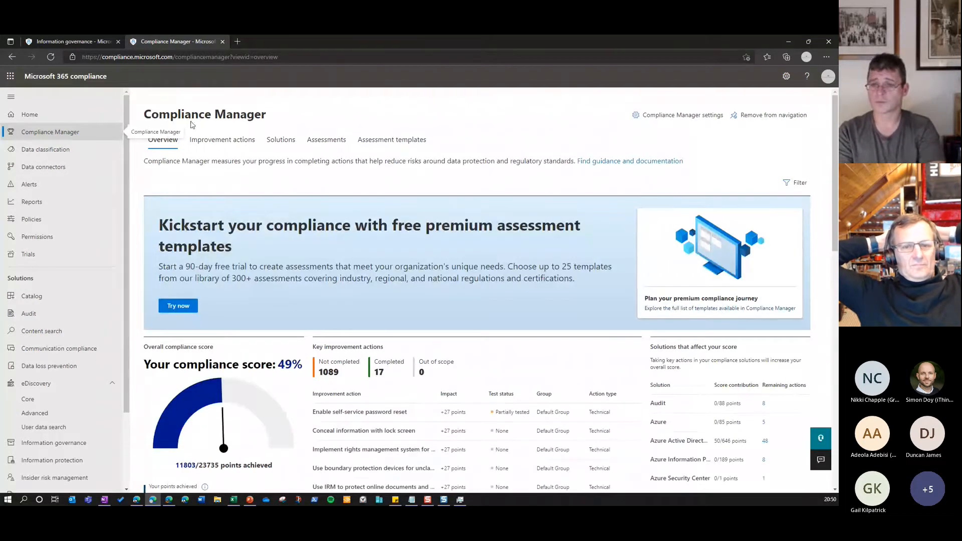
click(325, 142)
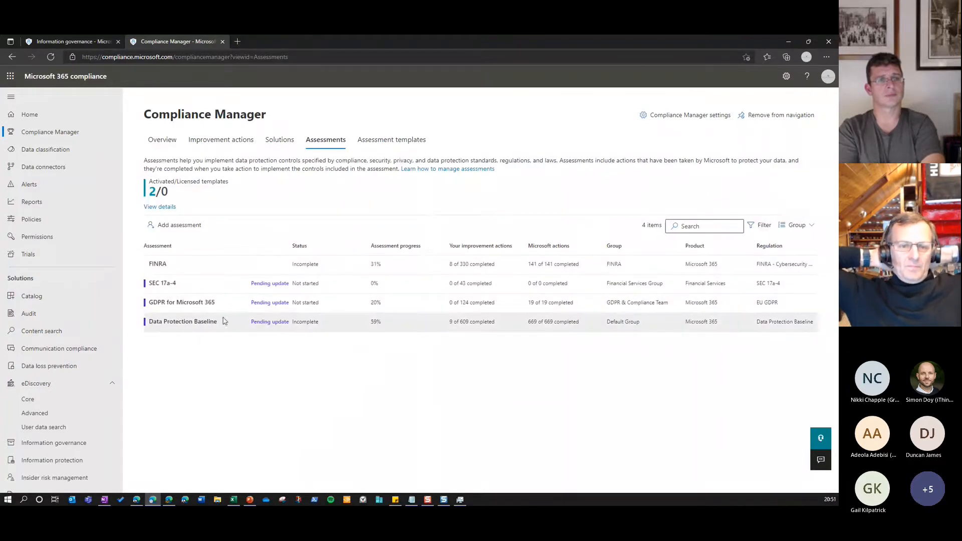
click(195, 325)
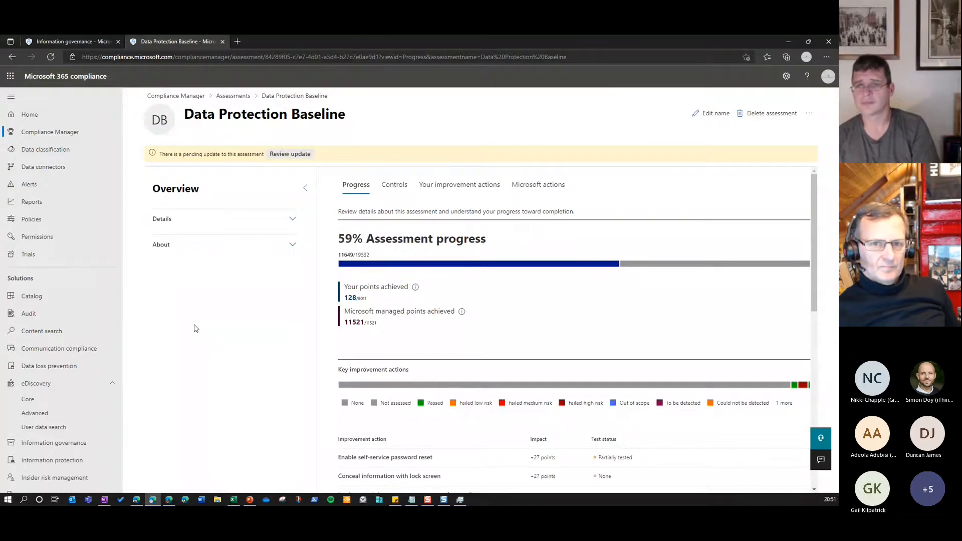
scroll(506, 312, down, 8)
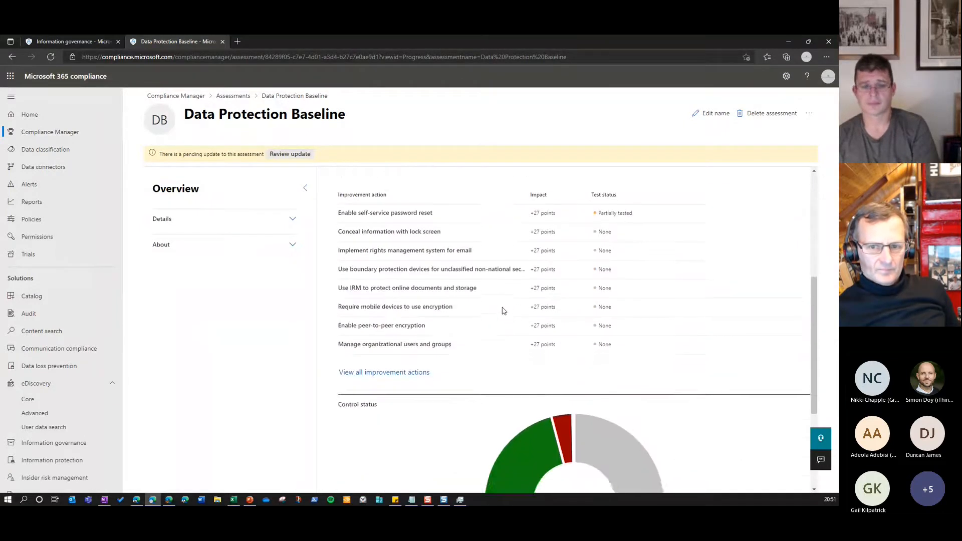
scroll(503, 314, up, 5)
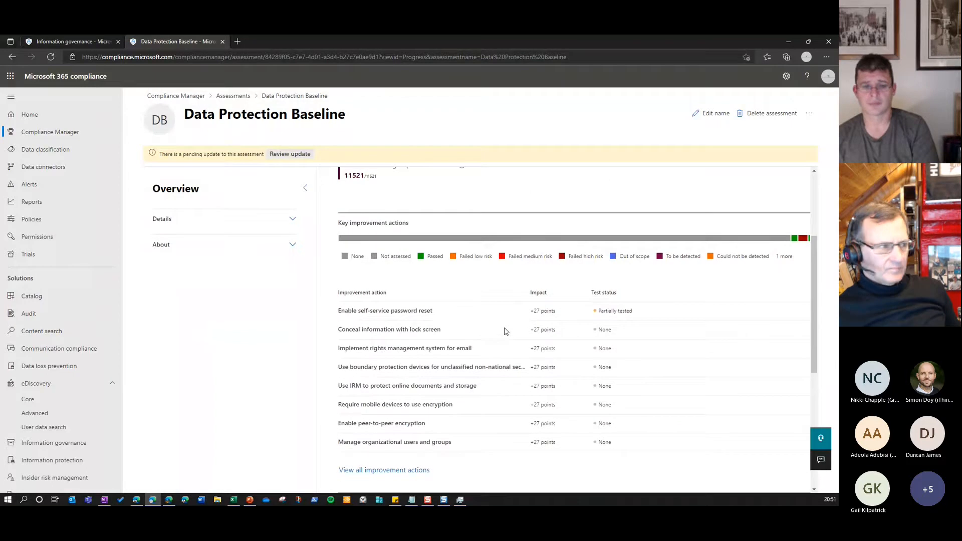
scroll(505, 331, up, 3)
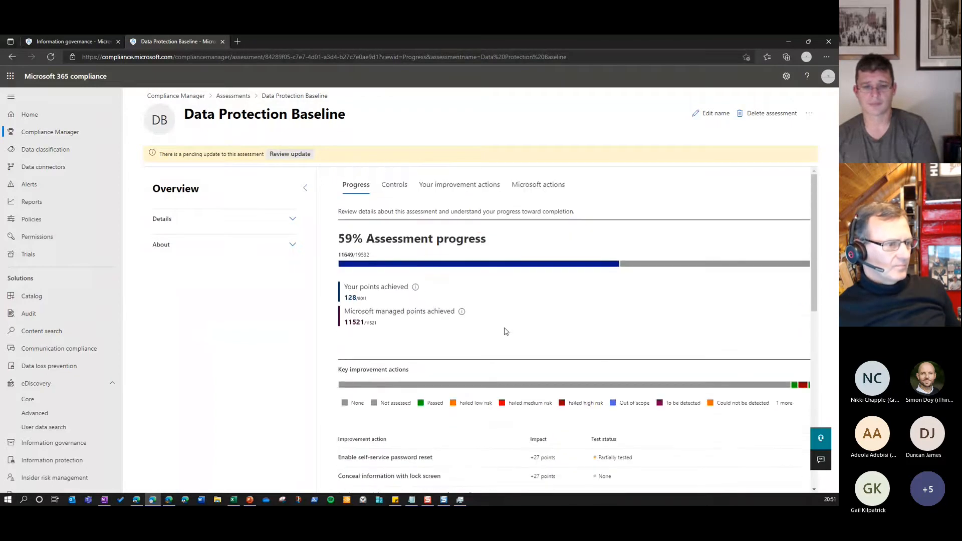
List the organization's improvement actions for the assessment with a wider name column, and open "Apply sensitivity labels to protect ePHI"
click(460, 185)
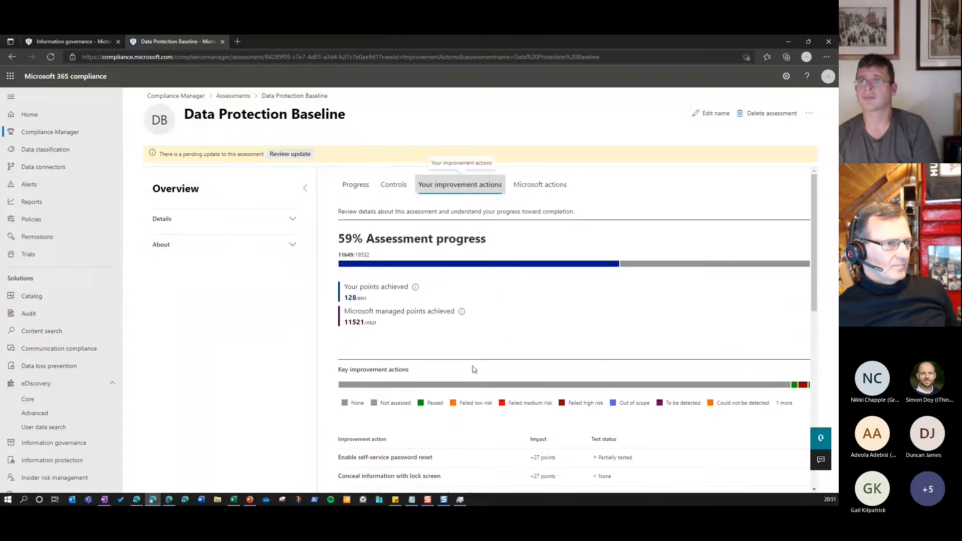
scroll(468, 337, down, 2)
drag(454, 274, 561, 275)
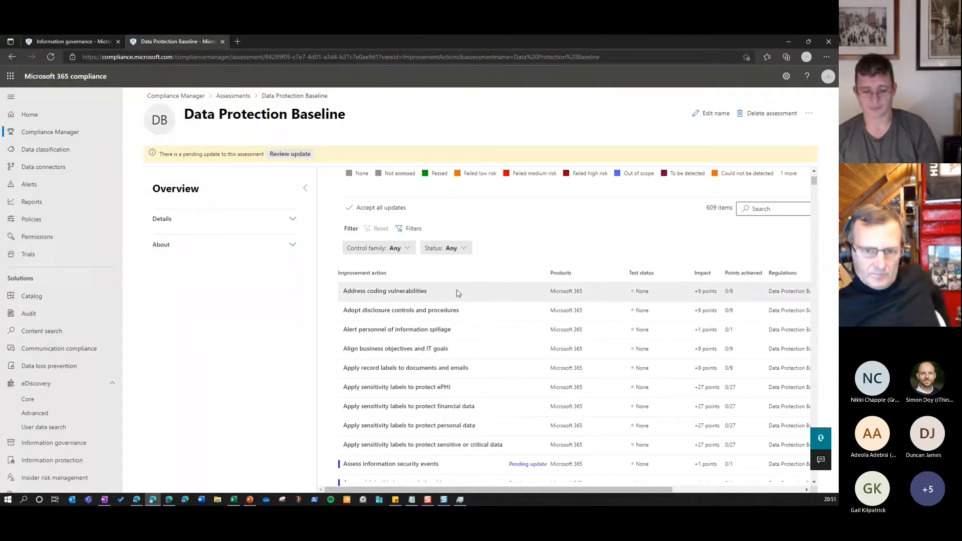
scroll(457, 293, down, 3)
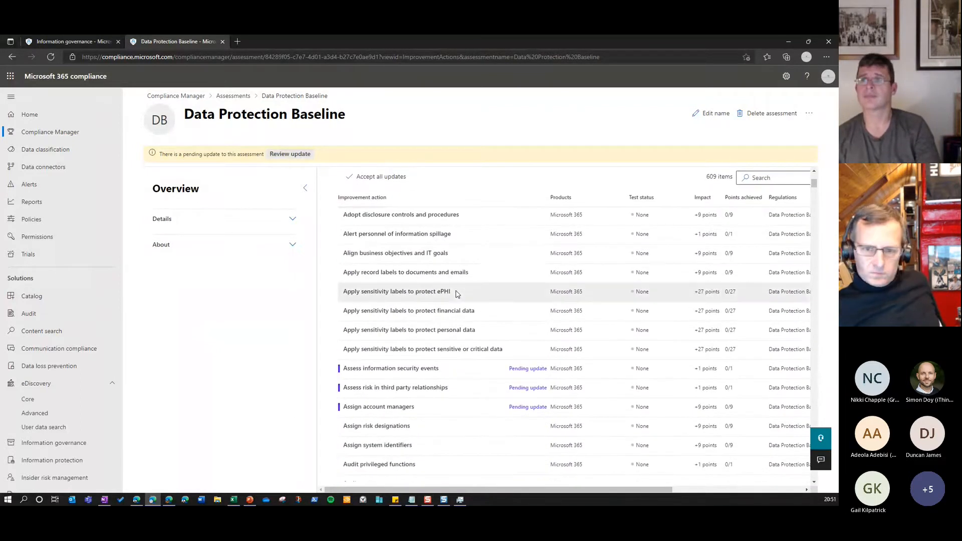
click(406, 295)
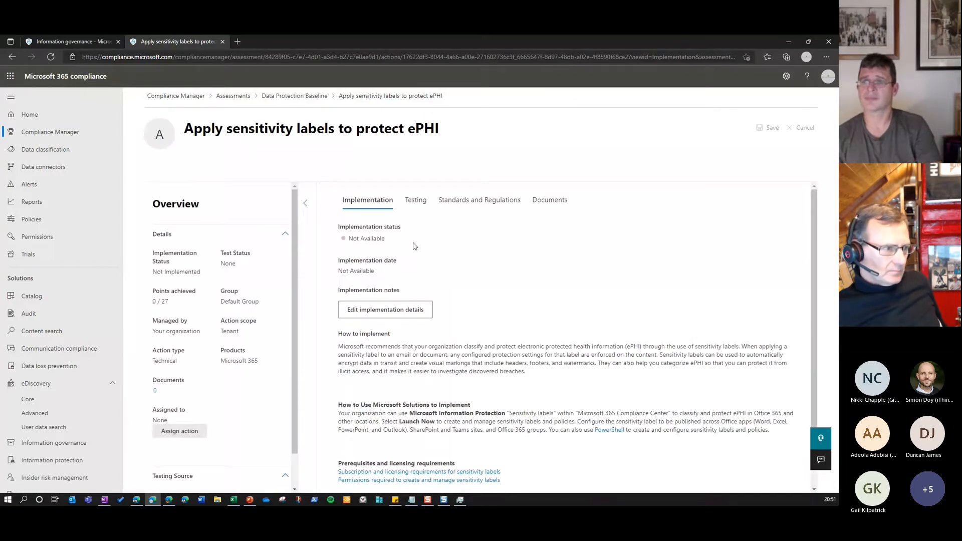
Return to the Compliance Manager overview, dismiss the score tip, and examine the score, improvement actions and contributing solutions
click(196, 96)
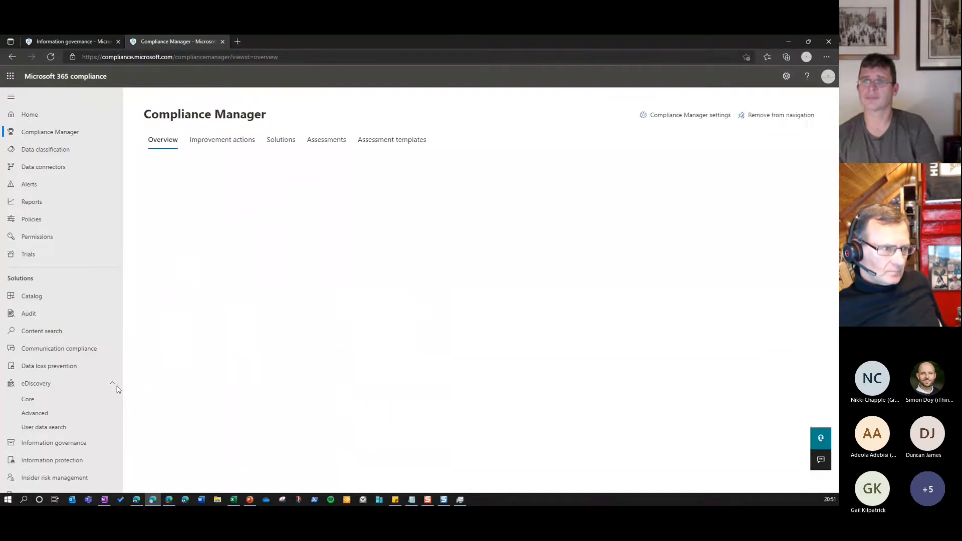
scroll(266, 368, down, 3)
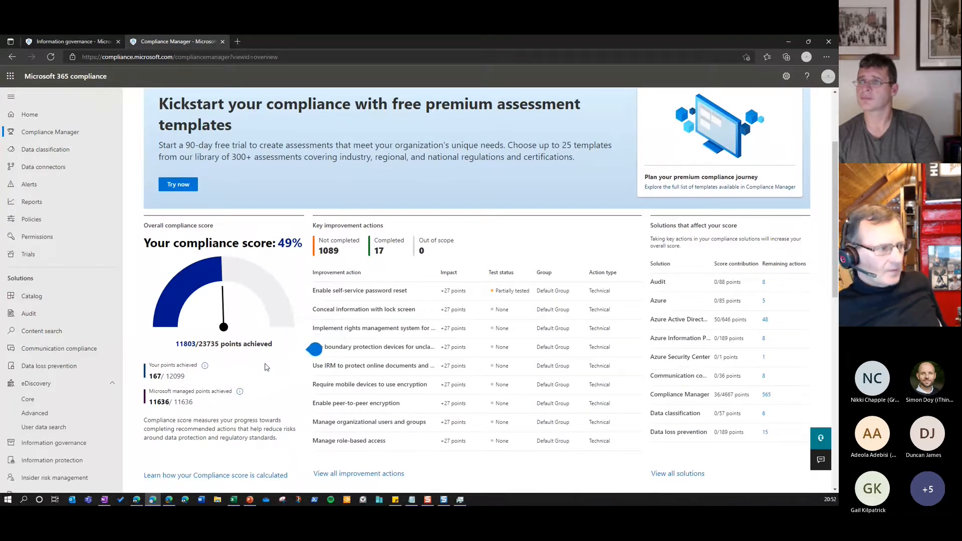
scroll(267, 368, up, 2)
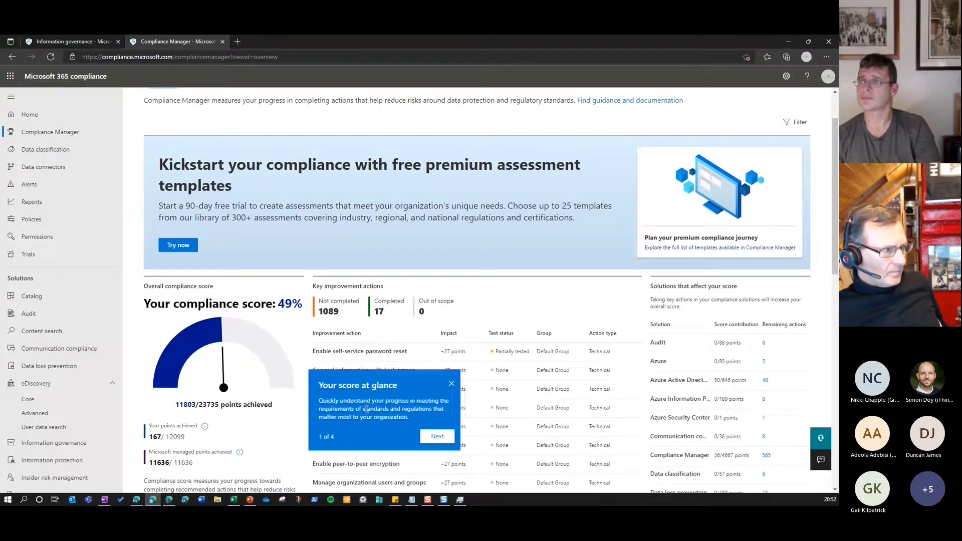
click(454, 383)
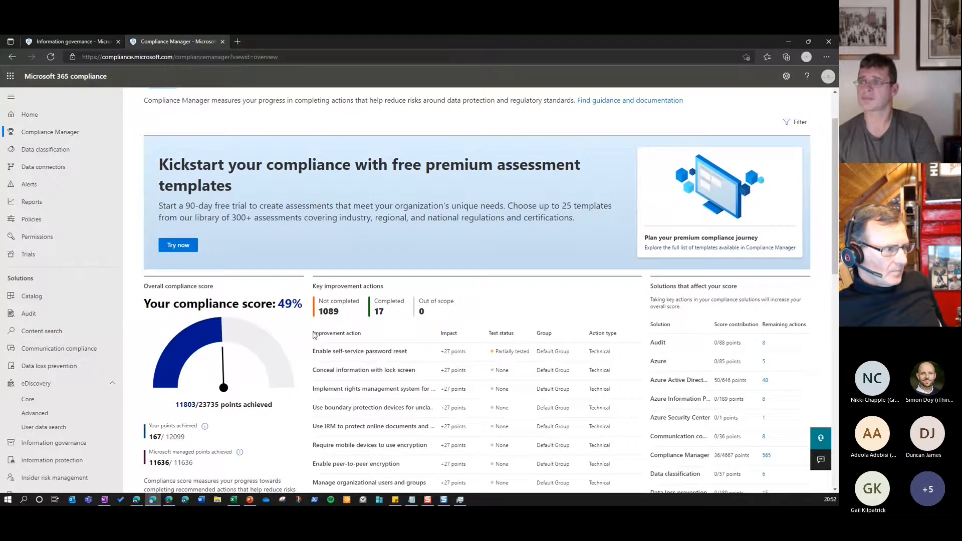
scroll(480, 330, down, 1)
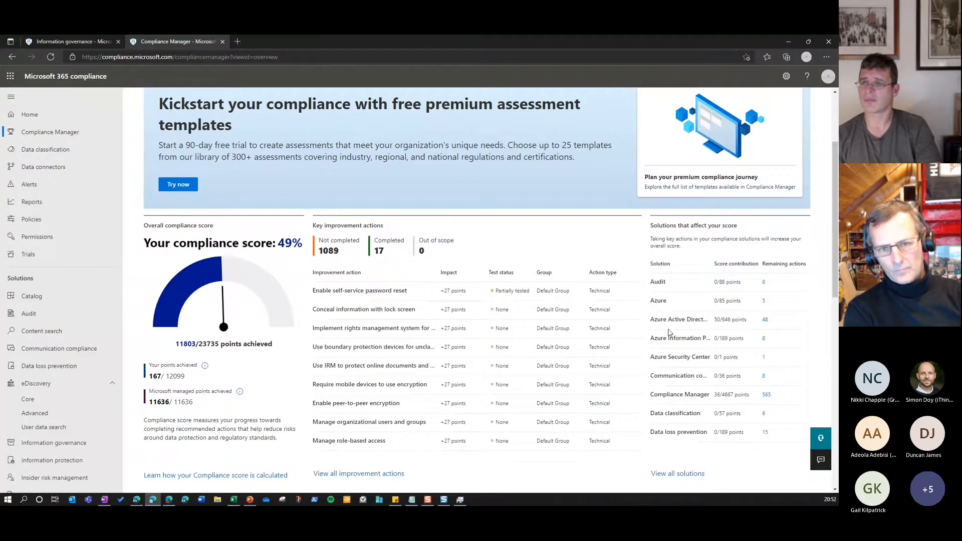
View all solutions that affect the compliance score and open the Information governance solution from the list
click(679, 474)
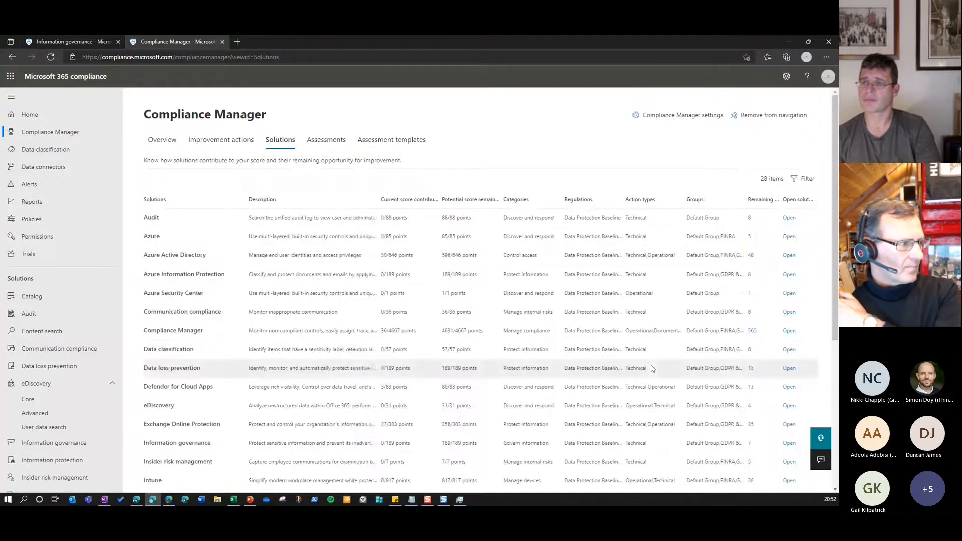
scroll(185, 464, down, 1)
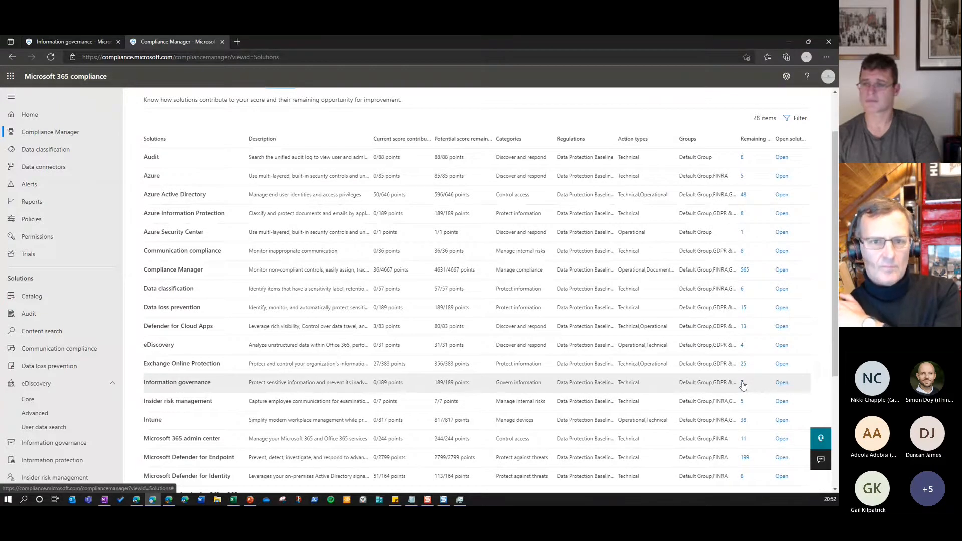
click(780, 384)
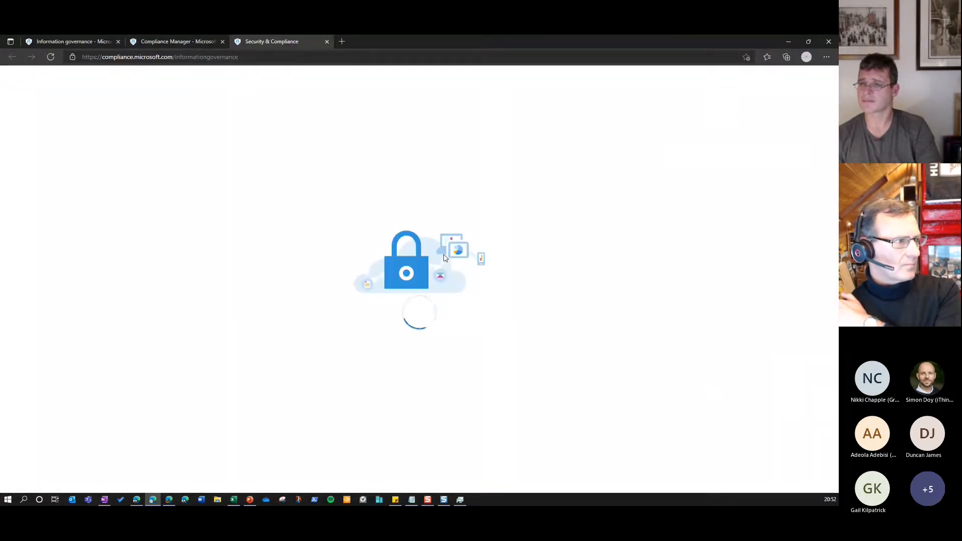
Return to the Compliance Manager solutions, open the remaining actions for Information governance, and widen the Improvement action column
click(195, 42)
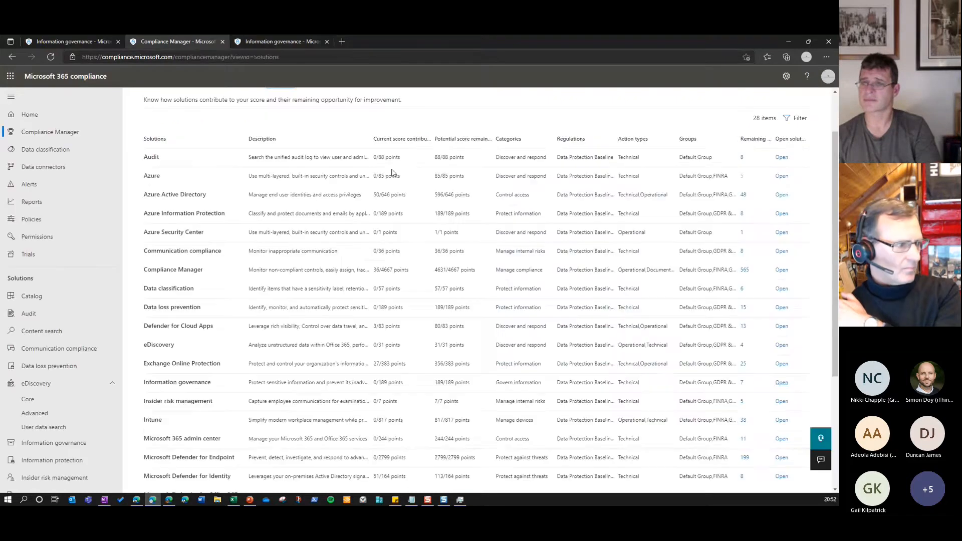
click(743, 384)
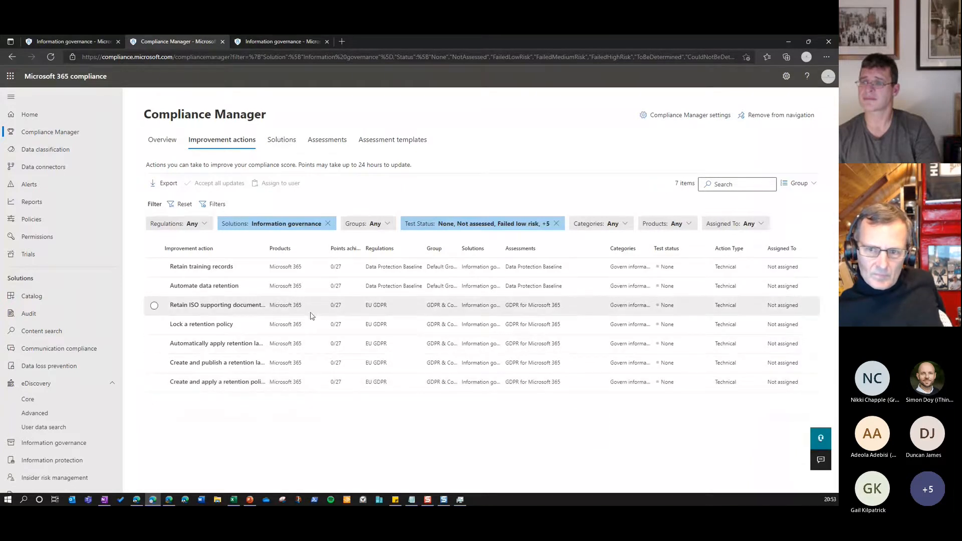
drag(269, 248, 330, 242)
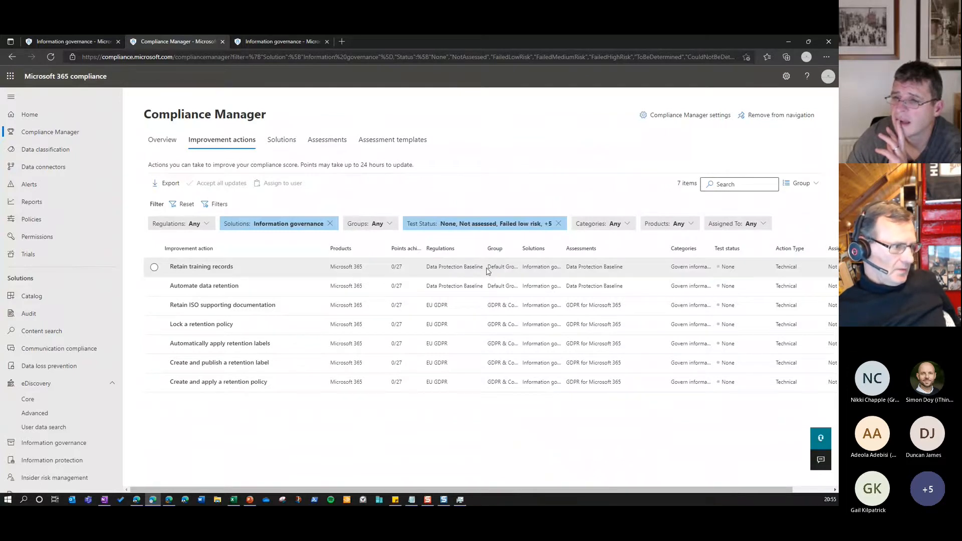
Revisit the Data Protection Baseline assessment through the assessments list and view the organization's improvement actions in it
click(323, 145)
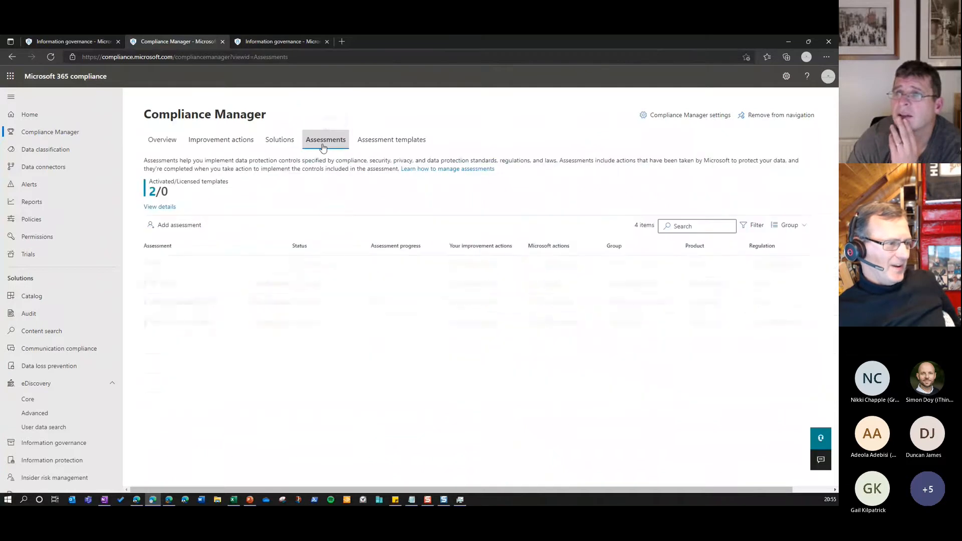
click(191, 327)
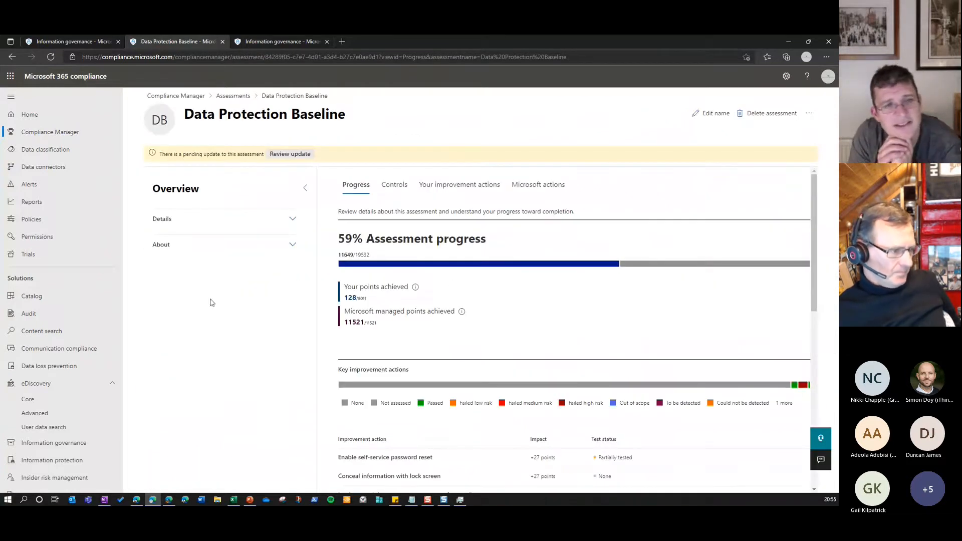
click(44, 133)
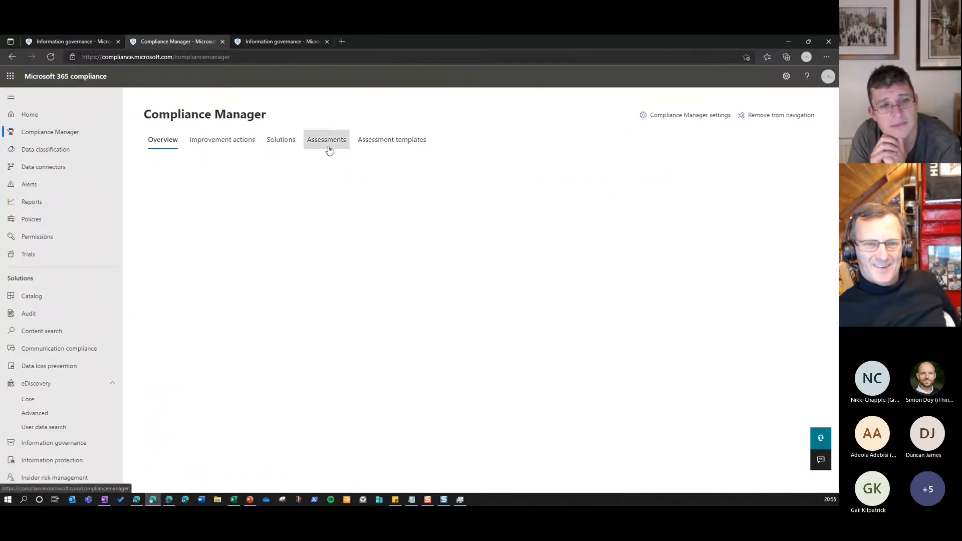
click(328, 140)
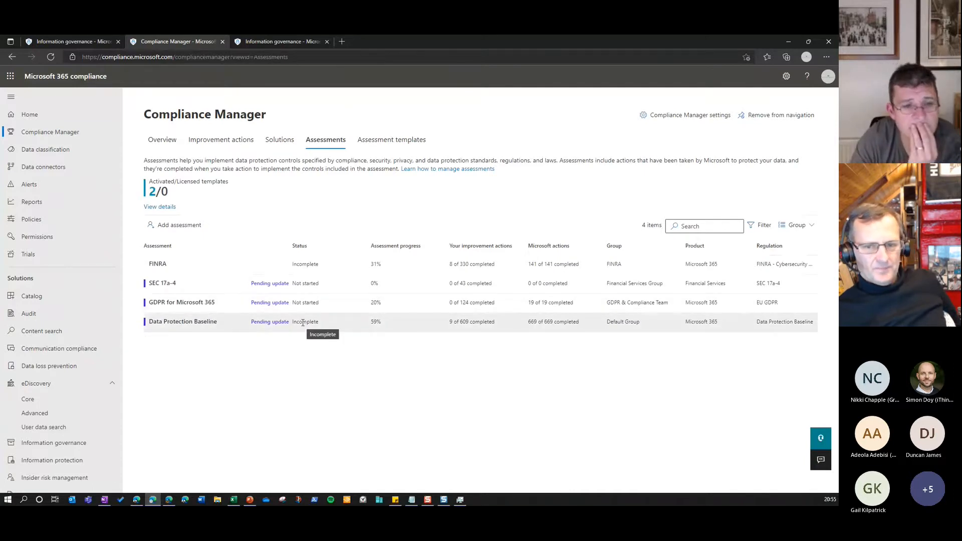
click(219, 323)
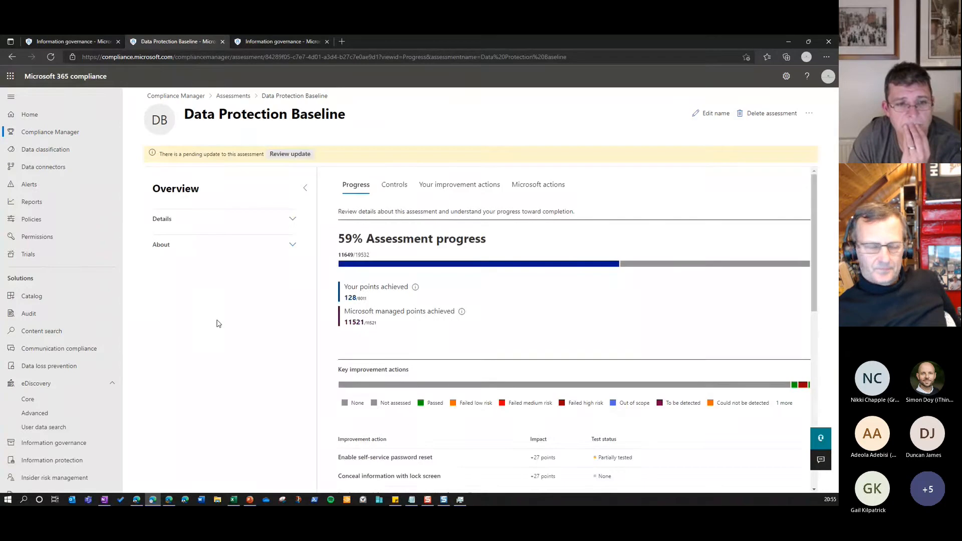
click(464, 191)
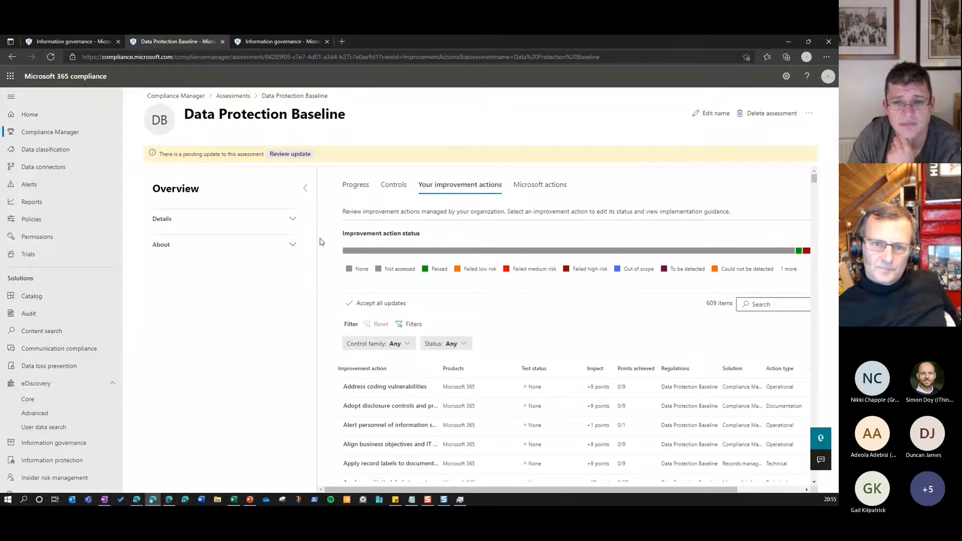
Widen the Improvement action column in the Data Protection Baseline assessment and look through the full action names
scroll(428, 228, down, 2)
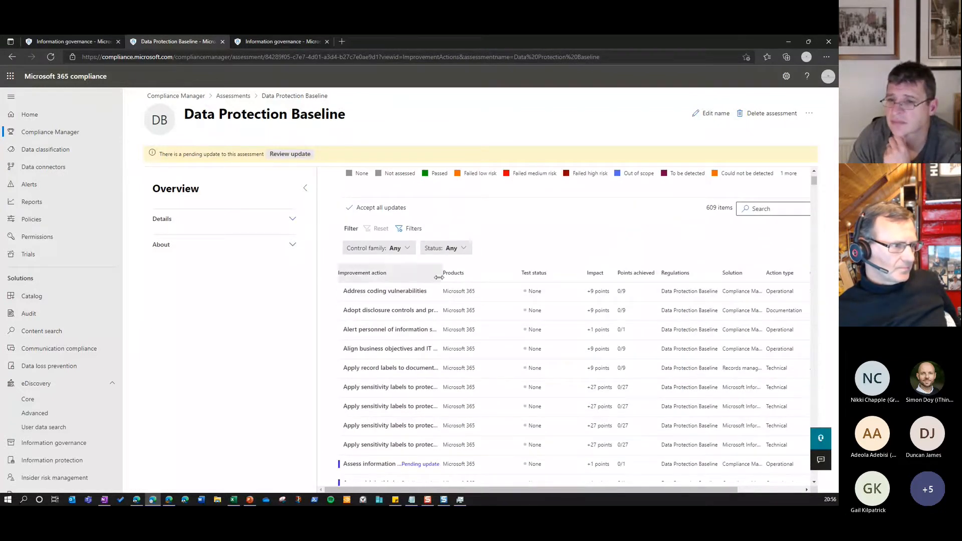
drag(440, 272, 529, 273)
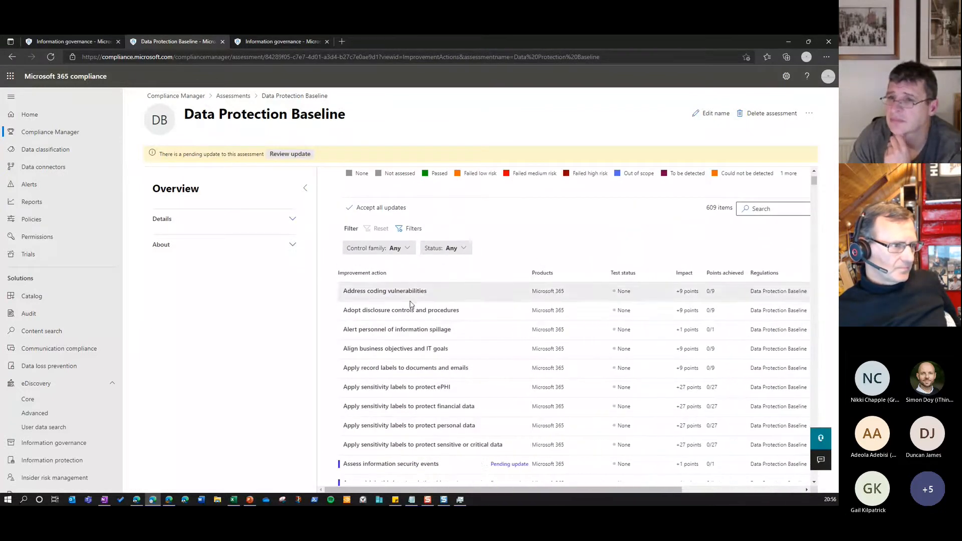
scroll(410, 304, down, 5)
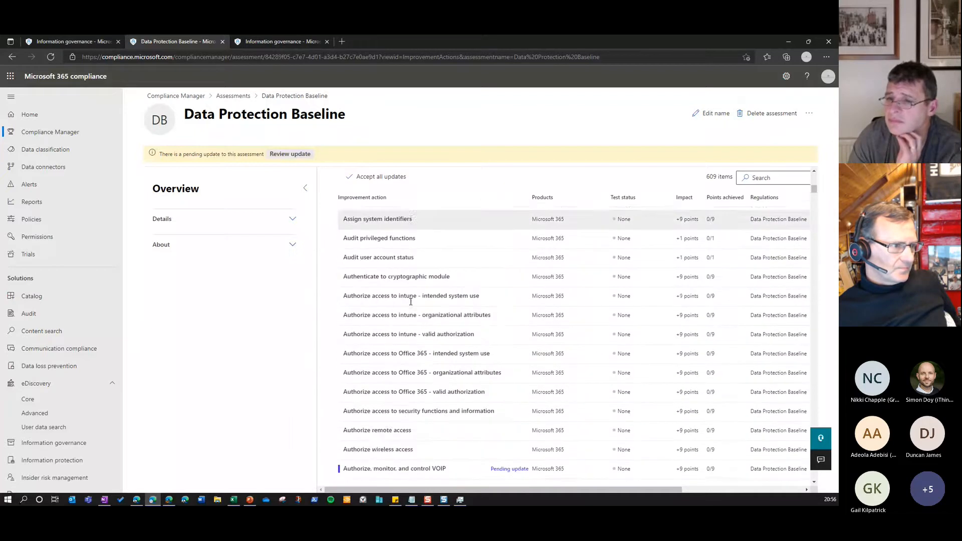
scroll(411, 302, down, 3)
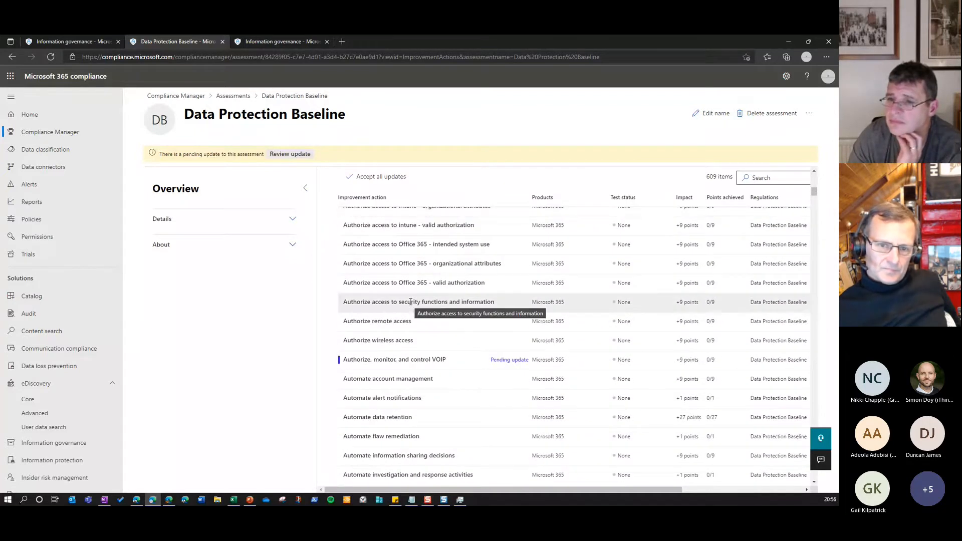
scroll(411, 303, up, 10)
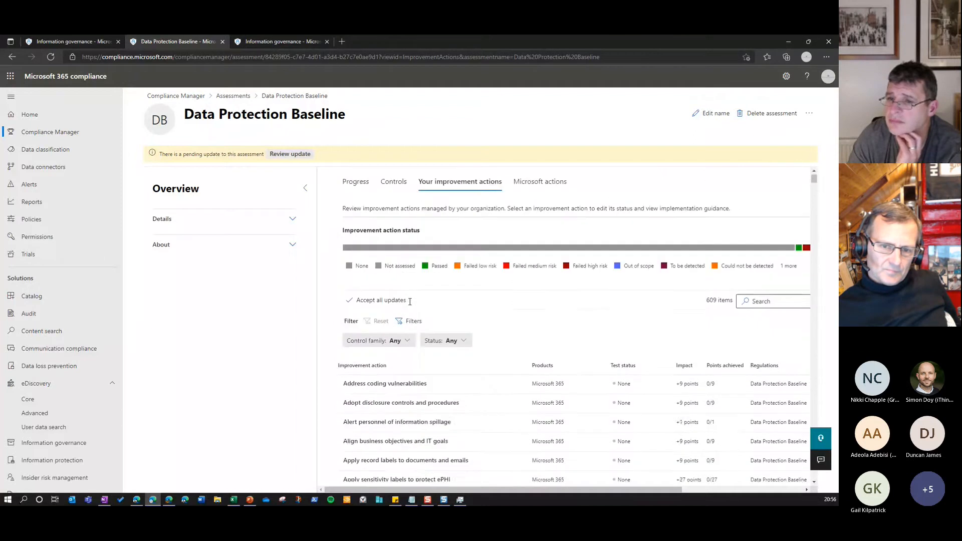
Open the "Apply record labels to documents and emails" improvement action, review its implementation guidance, and return to the Data Protection Baseline assessment
scroll(411, 304, down, 2)
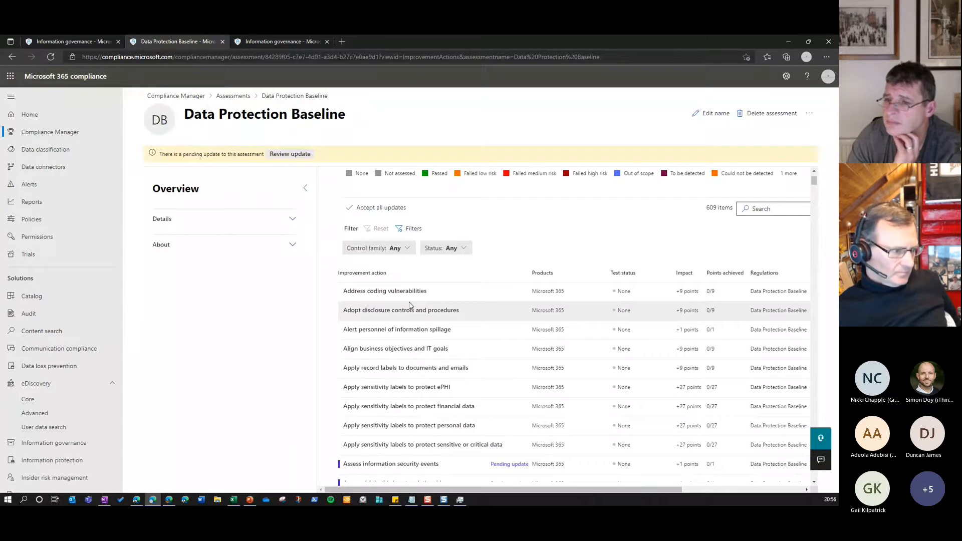
click(389, 370)
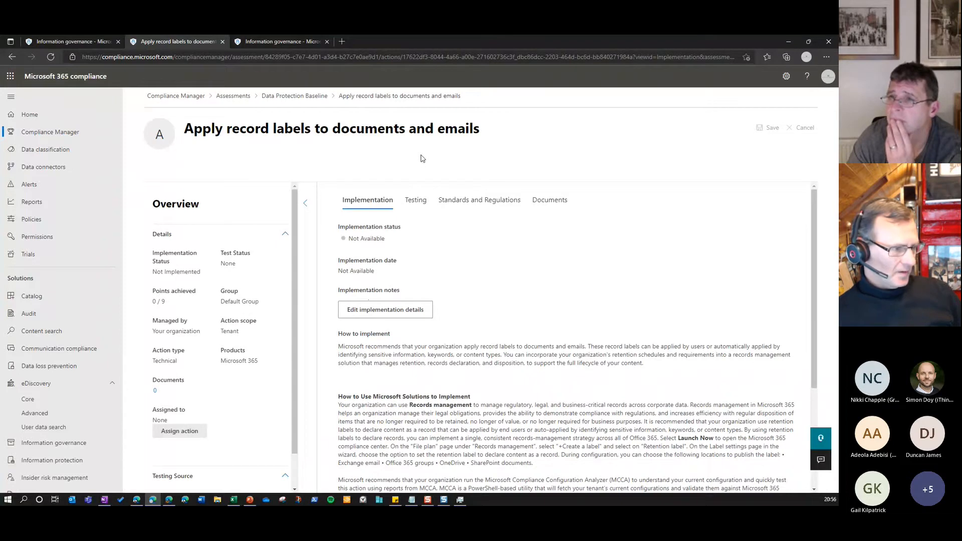
click(311, 96)
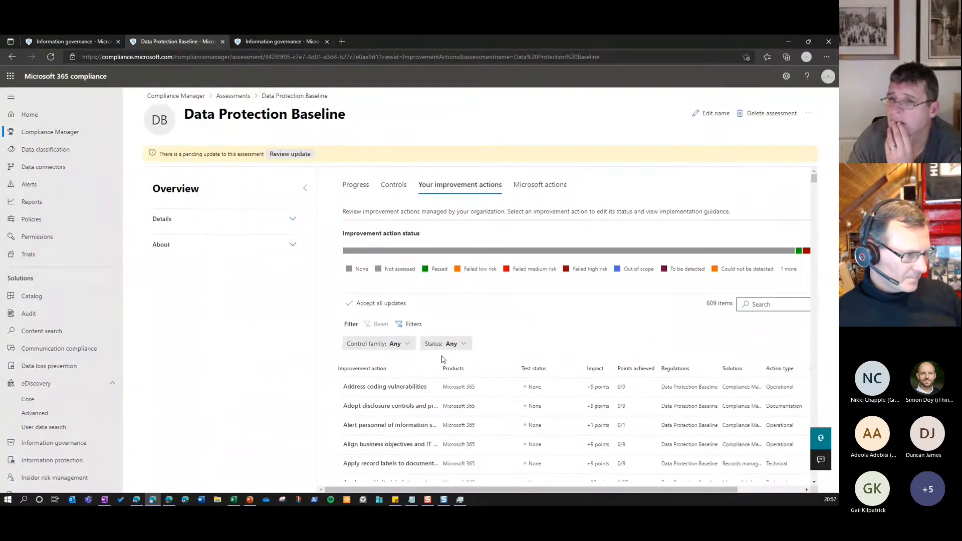
Fit the Improvement action column to its contents and examine the solution, action type and control family columns
double_click(441, 369)
scroll(485, 372, down, 2)
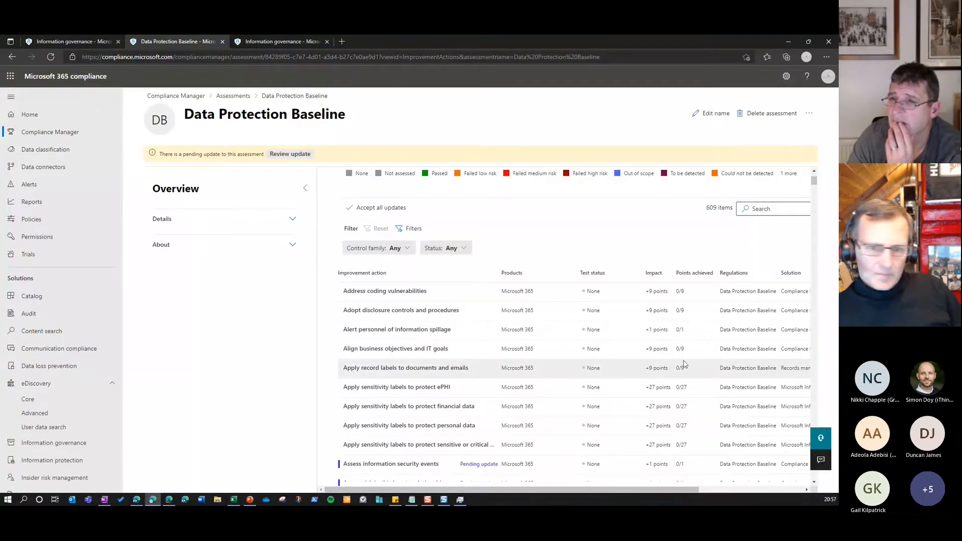
drag(697, 490, 761, 491)
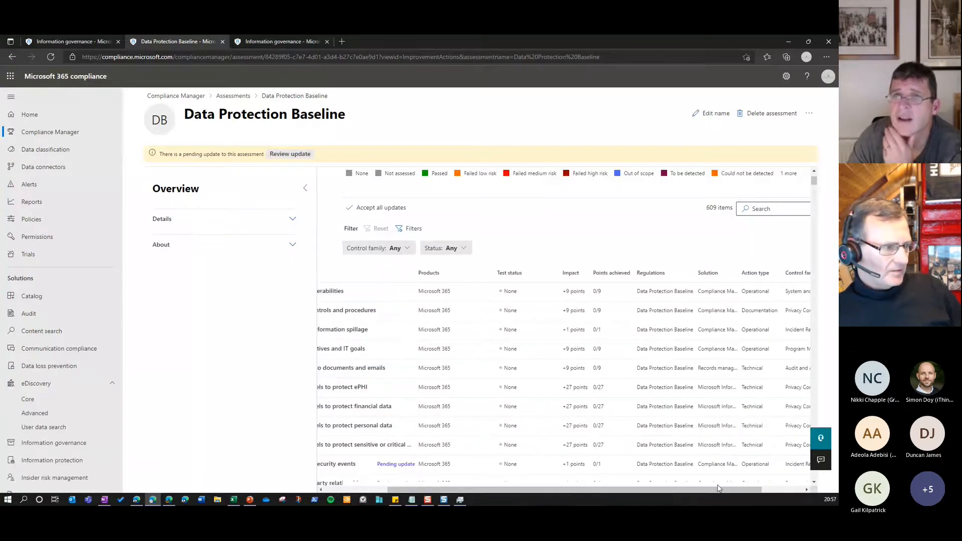
drag(717, 490, 643, 505)
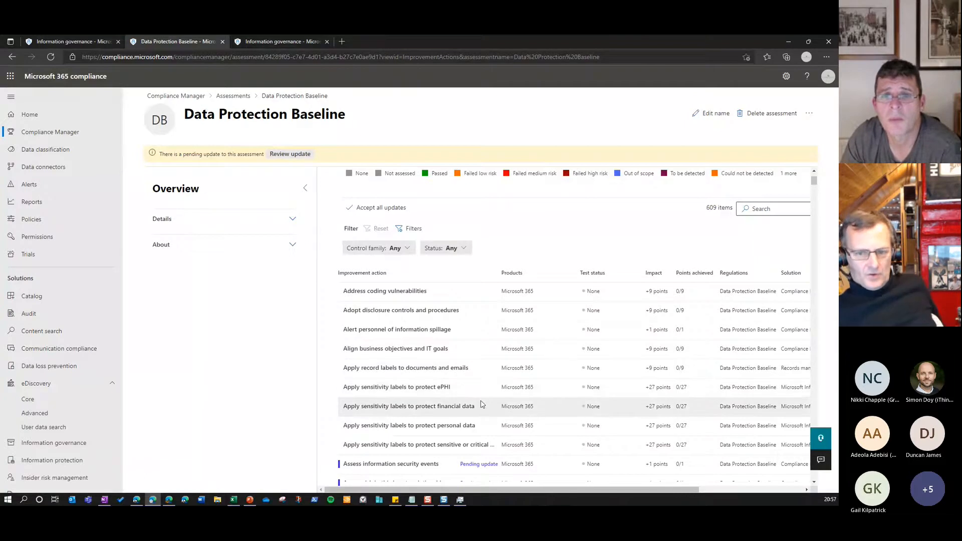
mouse_move(630, 490)
mouse_down()
mouse_move(695, 481)
mouse_move(628, 482)
mouse_up()
Examine the list of improvement actions, including the item count, points and test statuses, and return to its beginning
scroll(426, 403, down, 1)
scroll(425, 402, down, 3)
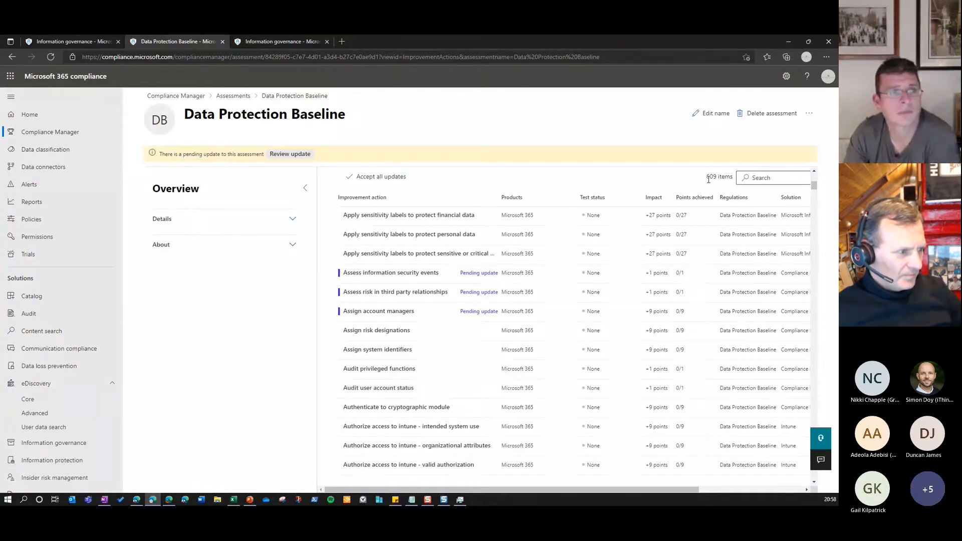
drag(708, 179, 722, 180)
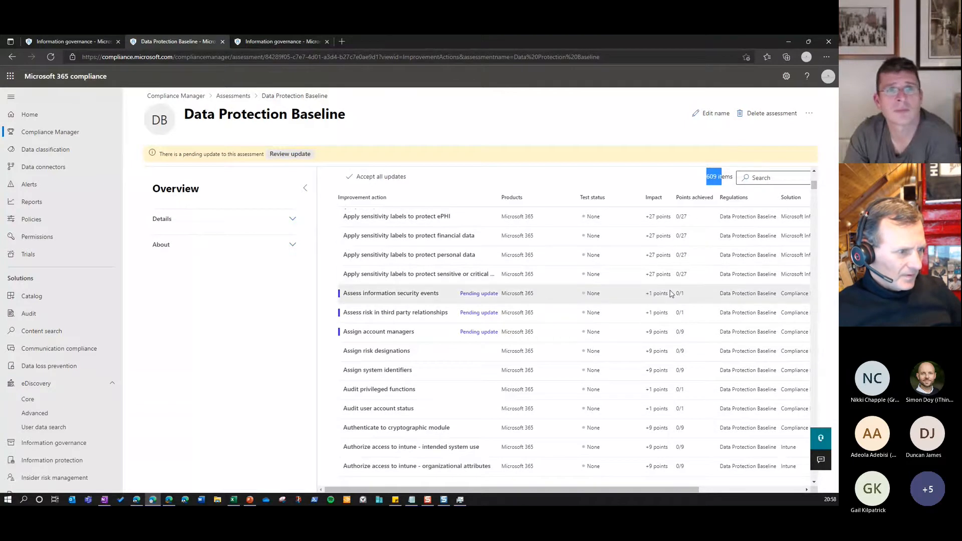
click(691, 184)
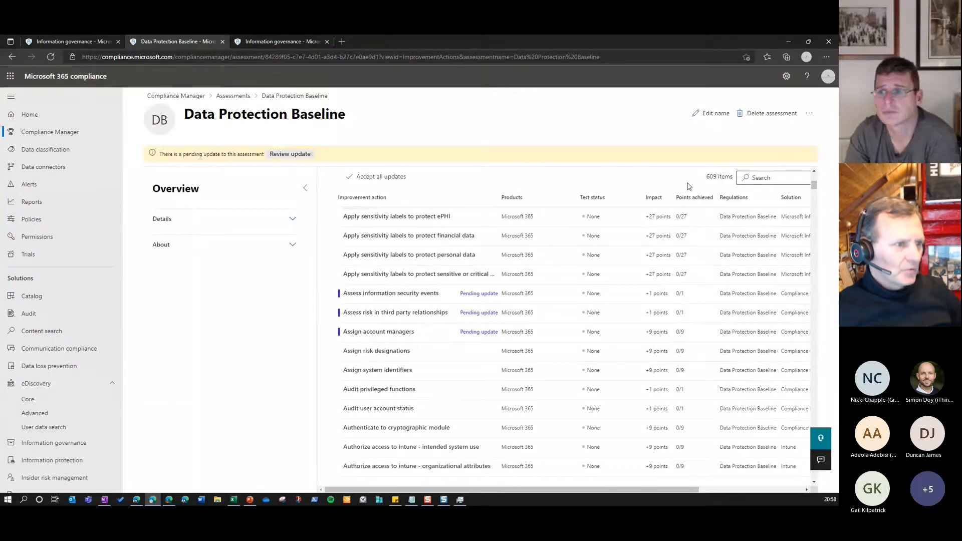
scroll(677, 225, down, 20)
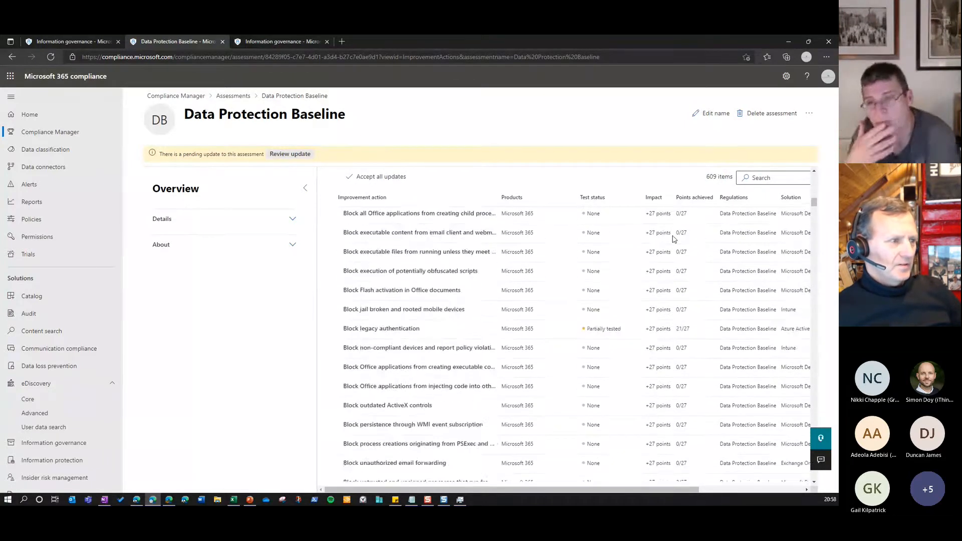
scroll(674, 239, down, 5)
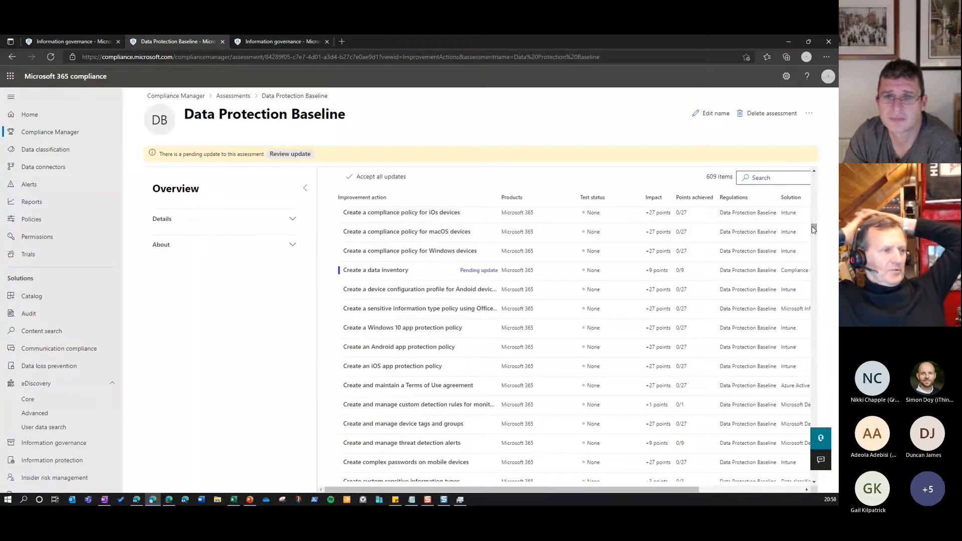
drag(814, 229, 816, 172)
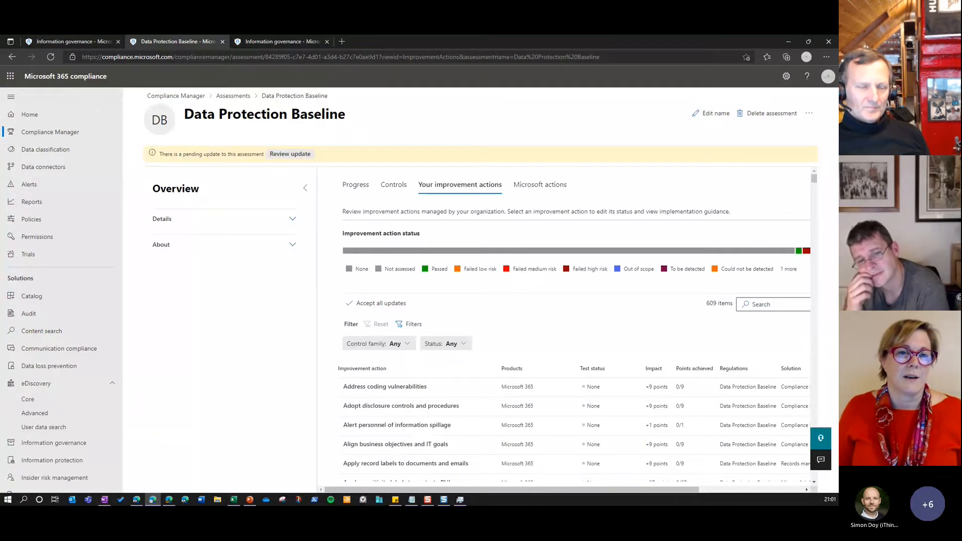
key(alt+Tab)
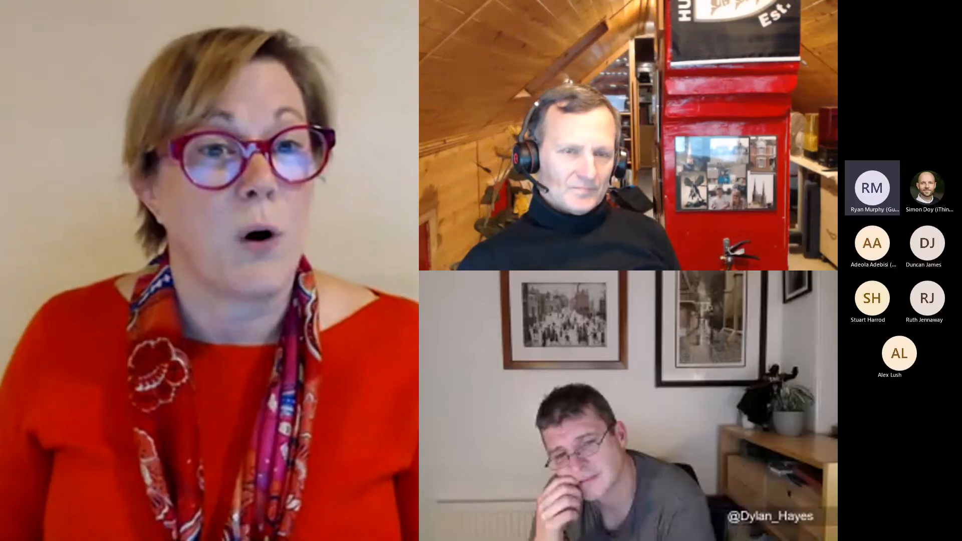